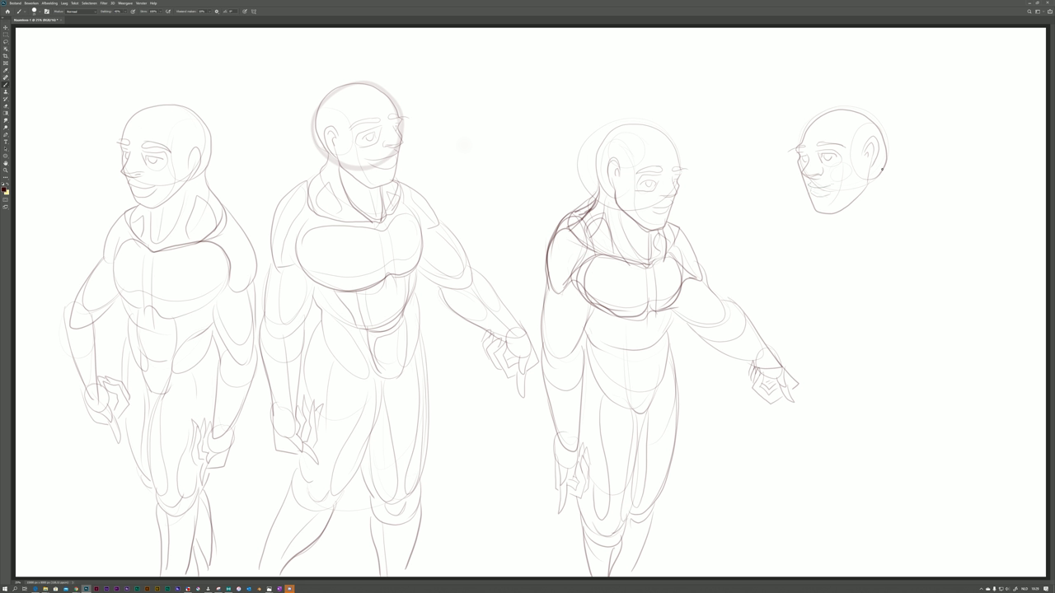
Draw the back of the head and the neck lines below the right-hand head.
drag(885, 149, 891, 193)
drag(833, 218, 836, 240)
mouse_move(861, 231)
mouse_down()
mouse_move(881, 213)
mouse_move(865, 238)
mouse_move(818, 231)
mouse_move(796, 221)
mouse_up()
mouse_move(888, 192)
mouse_down()
mouse_move(903, 209)
mouse_move(895, 224)
mouse_up()
Draw the shirt front with a button dot, plus the shirt's left and bottom edges.
drag(830, 242, 835, 295)
click(845, 236)
mouse_move(828, 292)
mouse_down()
mouse_move(872, 298)
mouse_move(892, 283)
mouse_move(905, 244)
mouse_up()
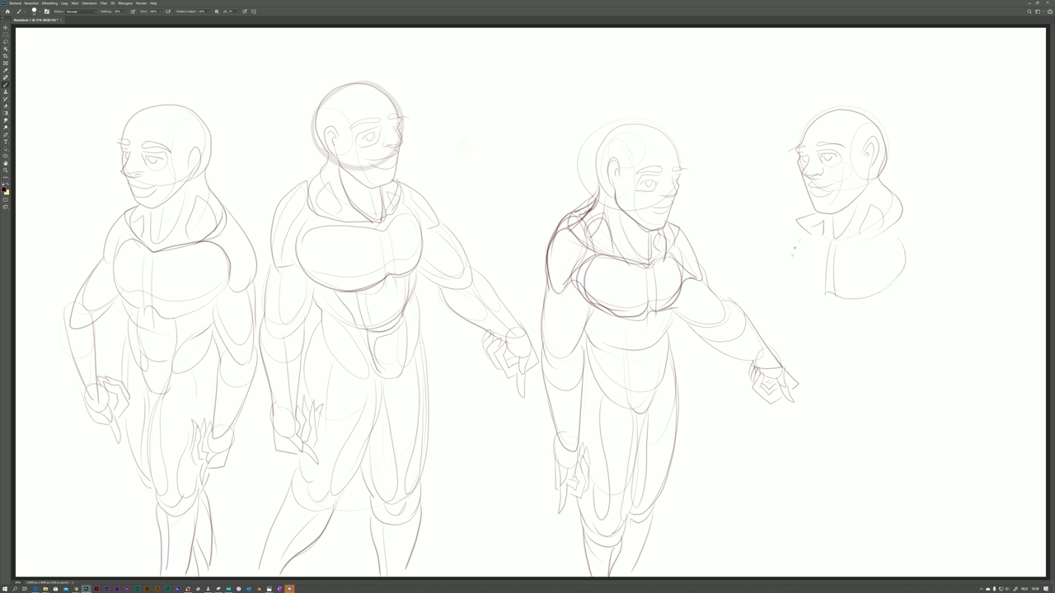
mouse_move(794, 250)
mouse_down()
mouse_move(799, 280)
mouse_move(830, 293)
mouse_up()
Erase and lighten the third figure's dark left shoulder lines.
key(e)
mouse_move(590, 199)
mouse_down()
mouse_move(580, 207)
mouse_move(590, 198)
mouse_up()
key(ctrl+z)
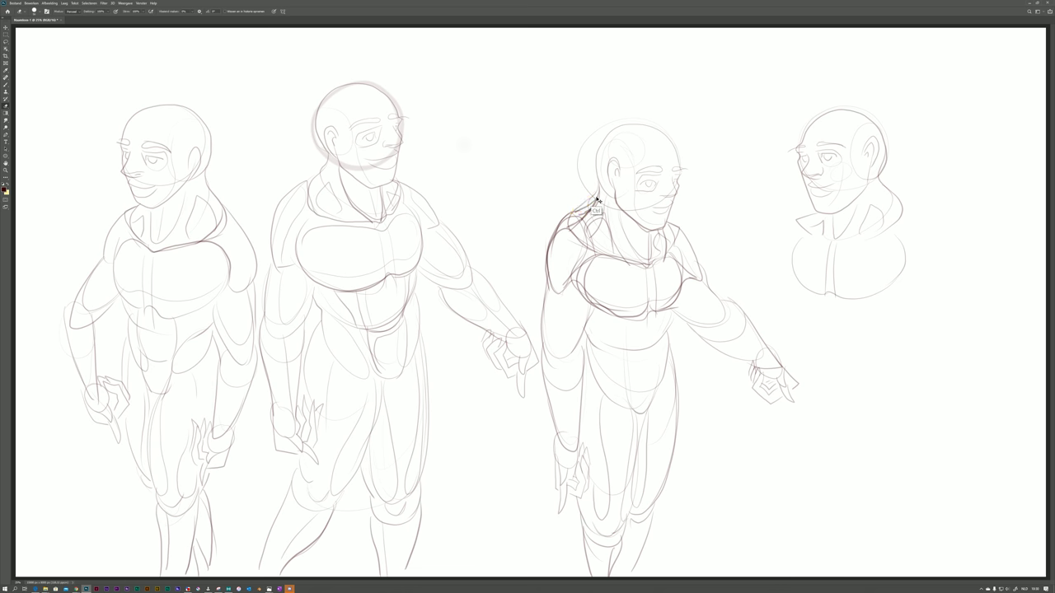
drag(594, 200, 579, 210)
With a new eraser tip, remove the faint head arc and the remaining shoulder strokes.
right_click(587, 200)
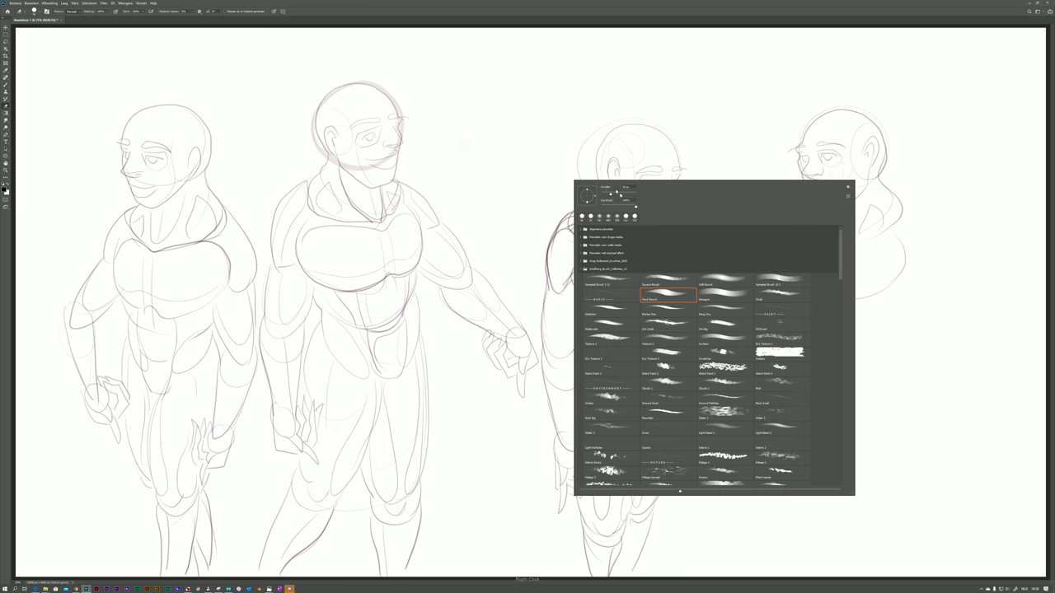
click(511, 185)
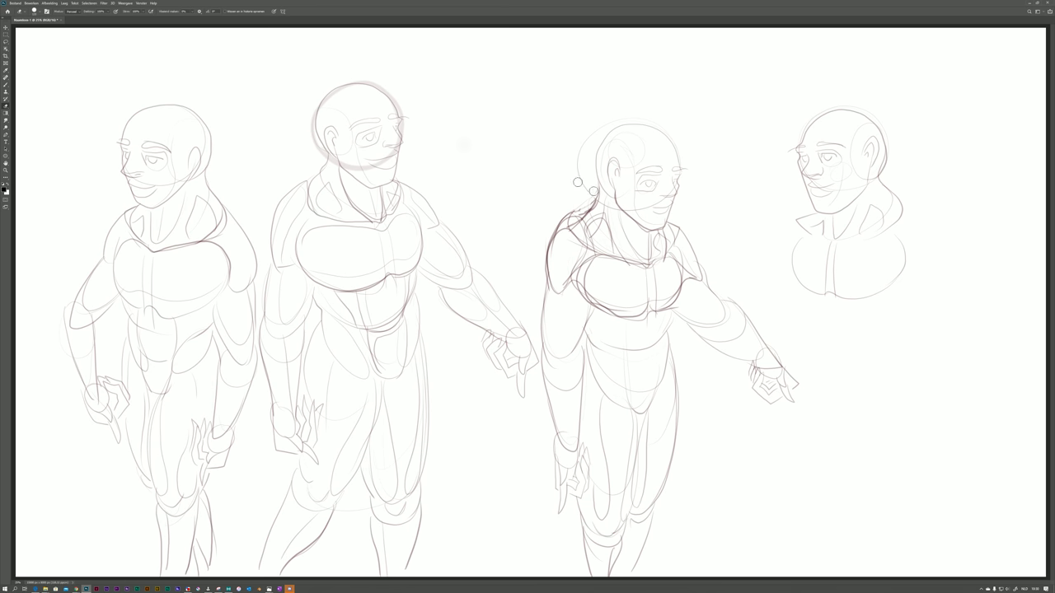
mouse_move(590, 188)
mouse_down()
mouse_move(573, 165)
mouse_move(577, 145)
mouse_up()
drag(599, 199, 543, 246)
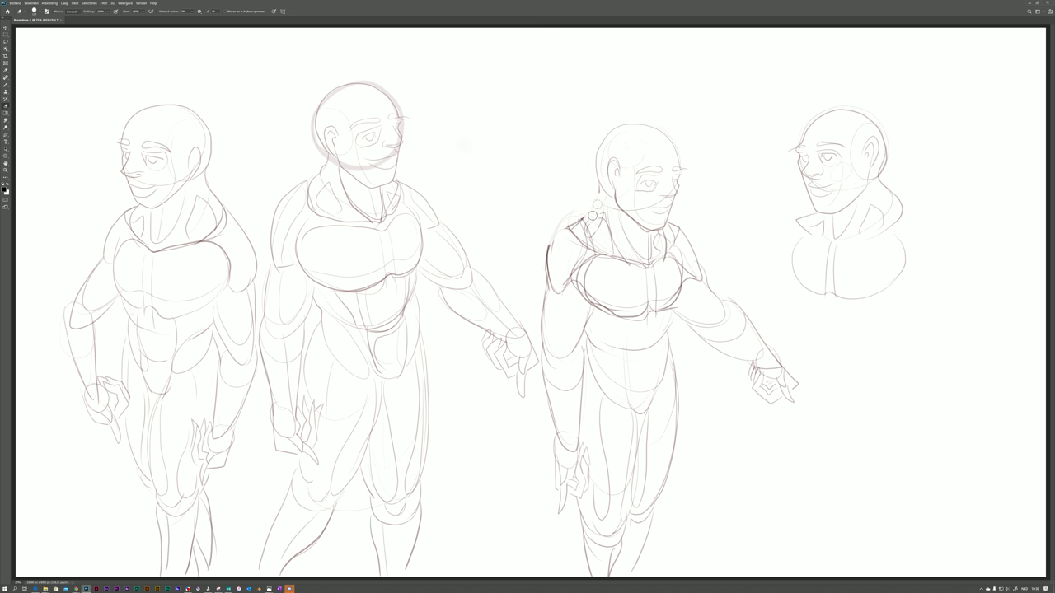
mouse_move(581, 210)
mouse_down()
mouse_move(573, 222)
mouse_move(590, 212)
mouse_move(552, 230)
mouse_up()
Redraw the third figure's neck, trapezius and collar lines in darker strokes.
key(b)
mouse_move(600, 193)
mouse_down()
mouse_move(557, 235)
mouse_move(547, 277)
mouse_up()
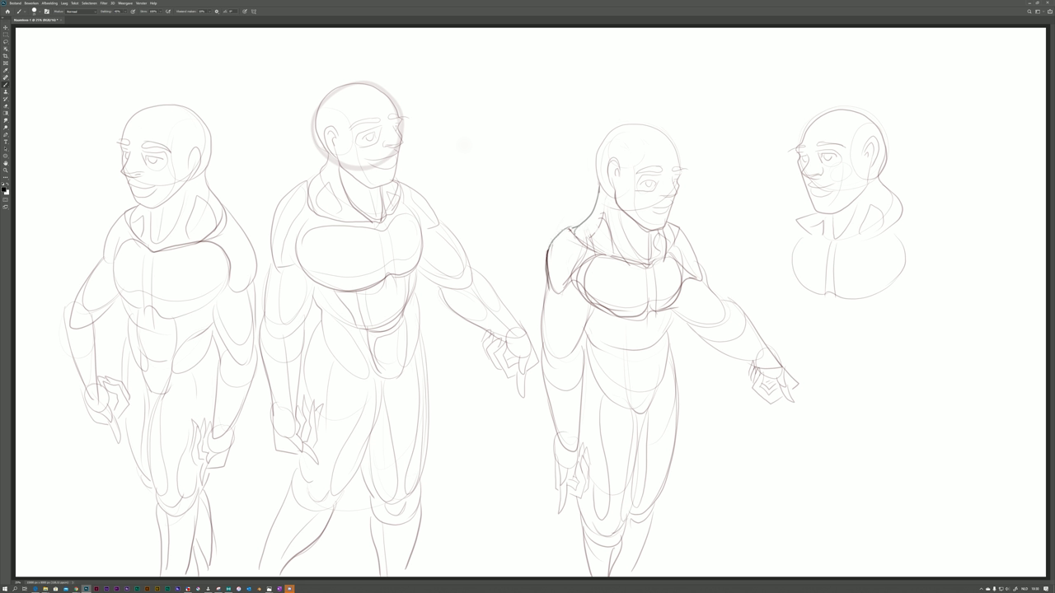
drag(582, 244, 597, 253)
drag(589, 209, 572, 227)
drag(603, 187, 577, 236)
Add the third figure's right shoulder contour, undoing a bad left shoulder stroke.
drag(677, 227, 688, 247)
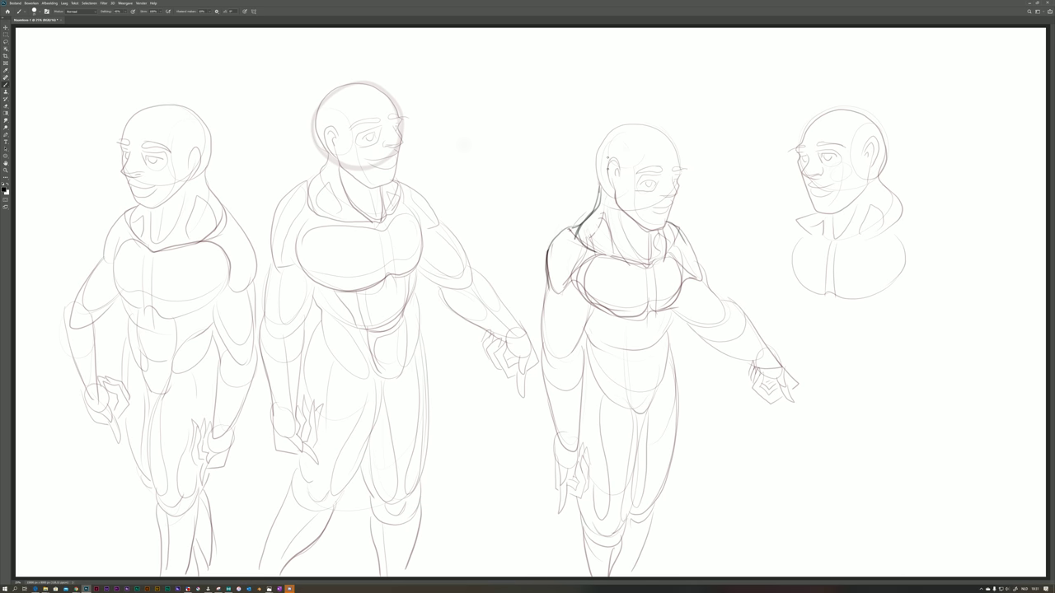
mouse_move(581, 219)
mouse_down()
mouse_move(555, 247)
mouse_move(554, 287)
mouse_move(572, 227)
mouse_move(587, 216)
mouse_move(551, 243)
mouse_move(541, 286)
mouse_up()
key(ctrl+z)
key(e)
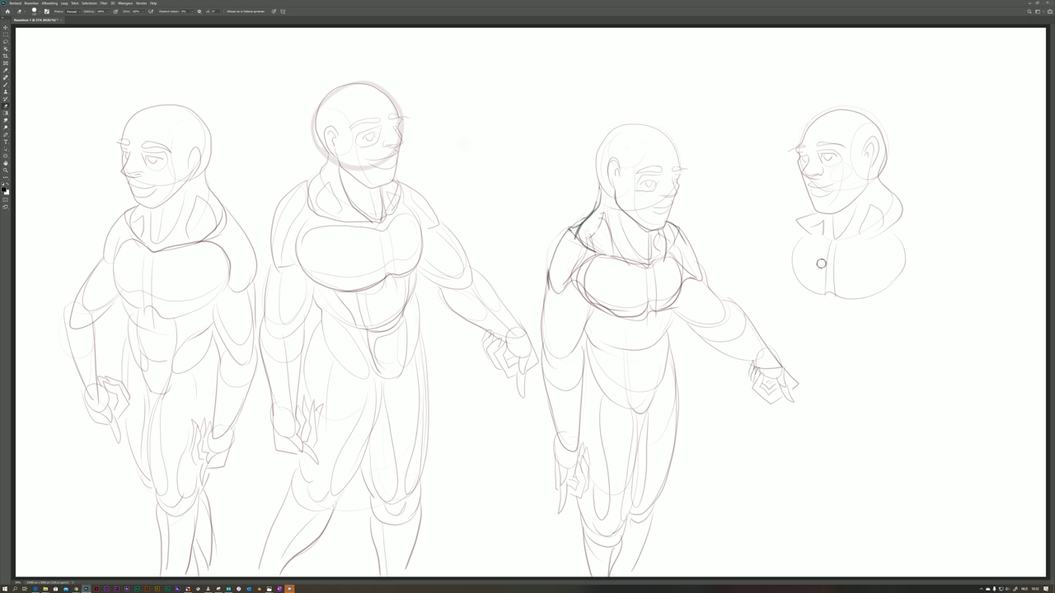
Draw the bust's chest line and left collar flap, undoing the right flap.
key(b)
mouse_move(795, 256)
mouse_down()
mouse_move(801, 274)
mouse_move(861, 284)
mouse_move(897, 256)
mouse_up()
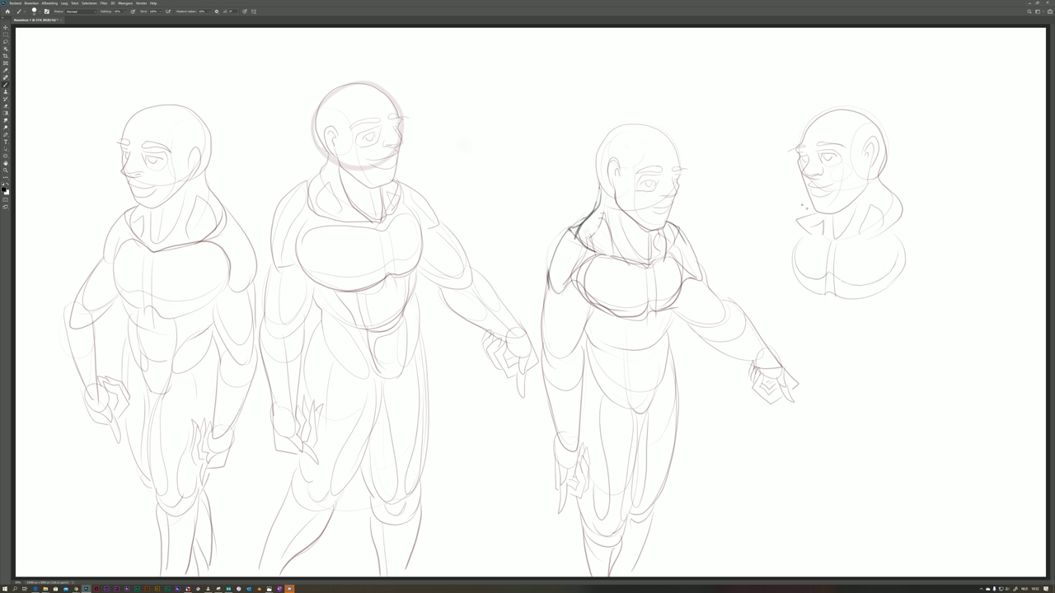
mouse_move(803, 229)
mouse_down()
mouse_move(796, 200)
mouse_move(807, 216)
mouse_up()
mouse_move(897, 221)
mouse_down()
mouse_move(907, 180)
mouse_move(915, 198)
mouse_move(899, 235)
mouse_move(918, 216)
mouse_up()
key(ctrl+z)
key(ctrl+z)
Draw sweeping left and right side curves down from the bust's collar, redoing them once.
drag(786, 219, 788, 306)
mouse_move(910, 196)
mouse_down()
mouse_move(927, 242)
mouse_move(923, 290)
mouse_up()
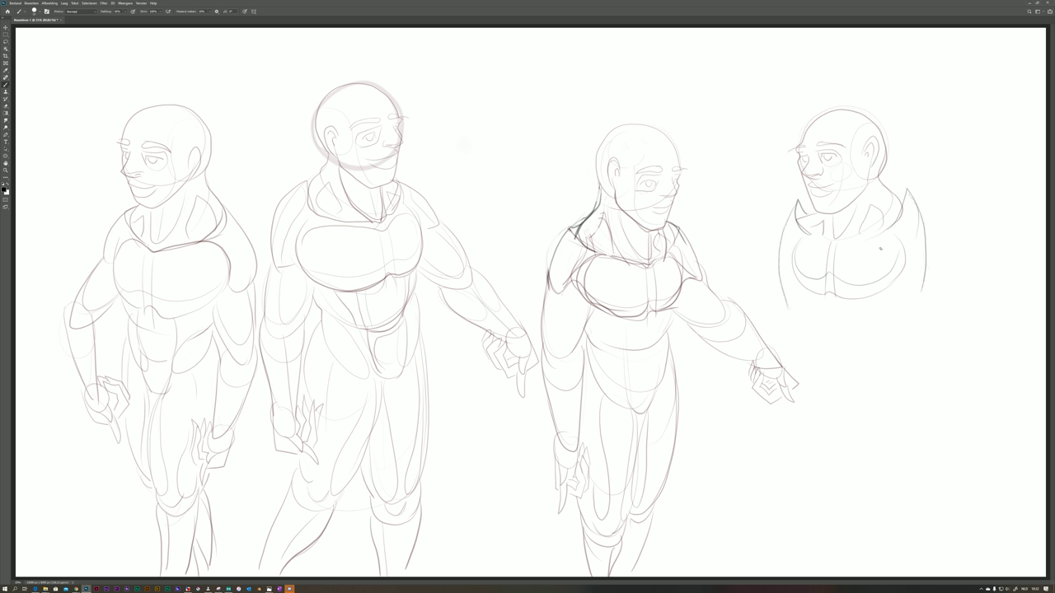
key(ctrl+z)
key(ctrl+z)
drag(796, 205, 767, 270)
drag(913, 206, 943, 272)
Add a chest detail to the bust and darken the third head and left figure's neck outlines.
mouse_move(806, 237)
mouse_down()
mouse_move(887, 233)
mouse_move(895, 246)
mouse_up()
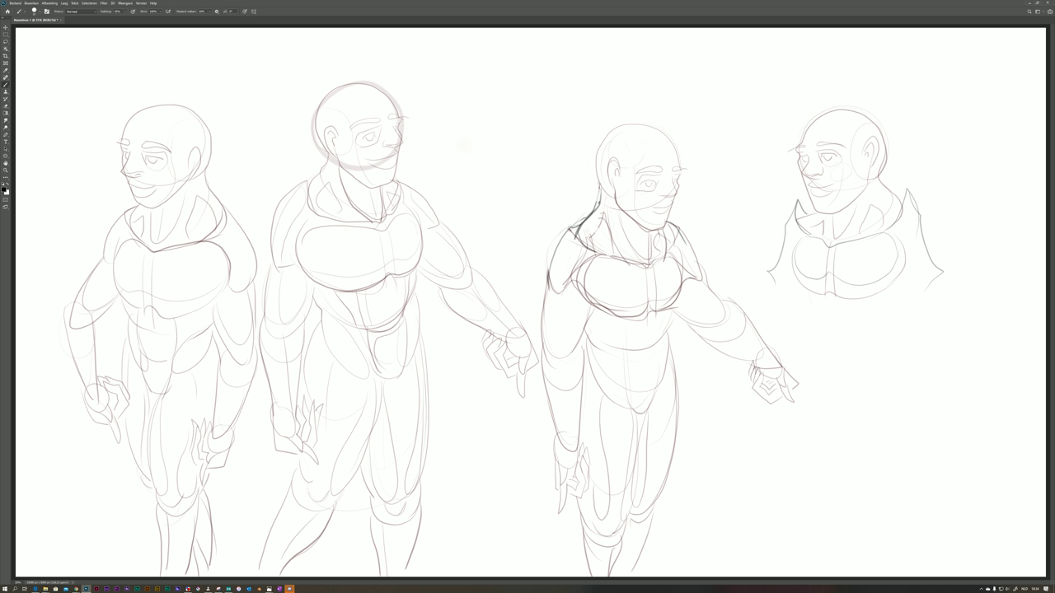
mouse_move(600, 196)
mouse_down()
mouse_move(603, 140)
mouse_move(645, 125)
mouse_move(673, 142)
mouse_up()
drag(200, 165, 222, 208)
Flip the canvas horizontally via Image > Image Rotation > Flip Canvas Horizontal.
click(50, 2)
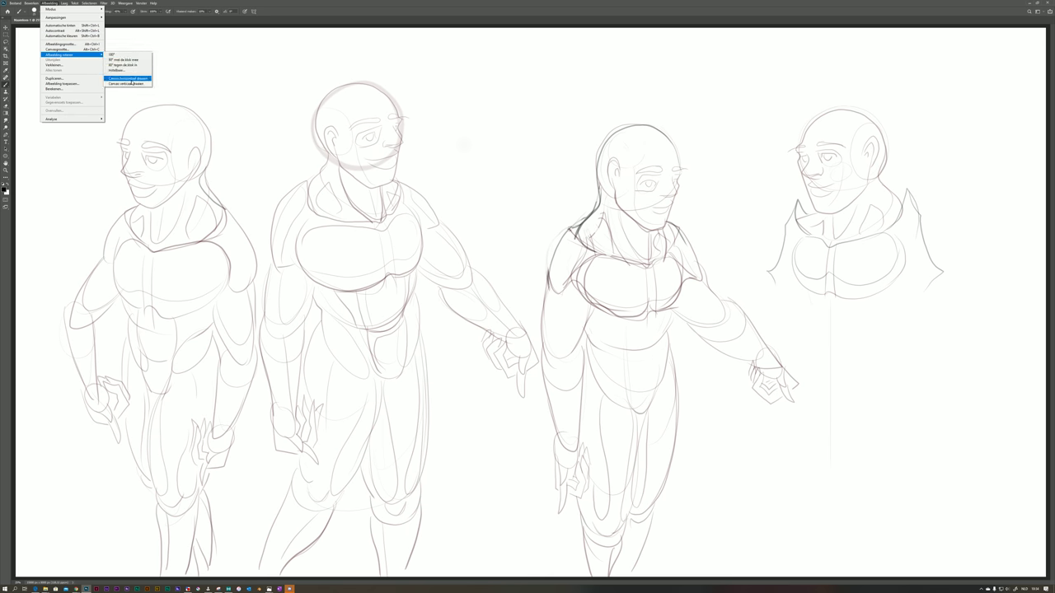
click(128, 79)
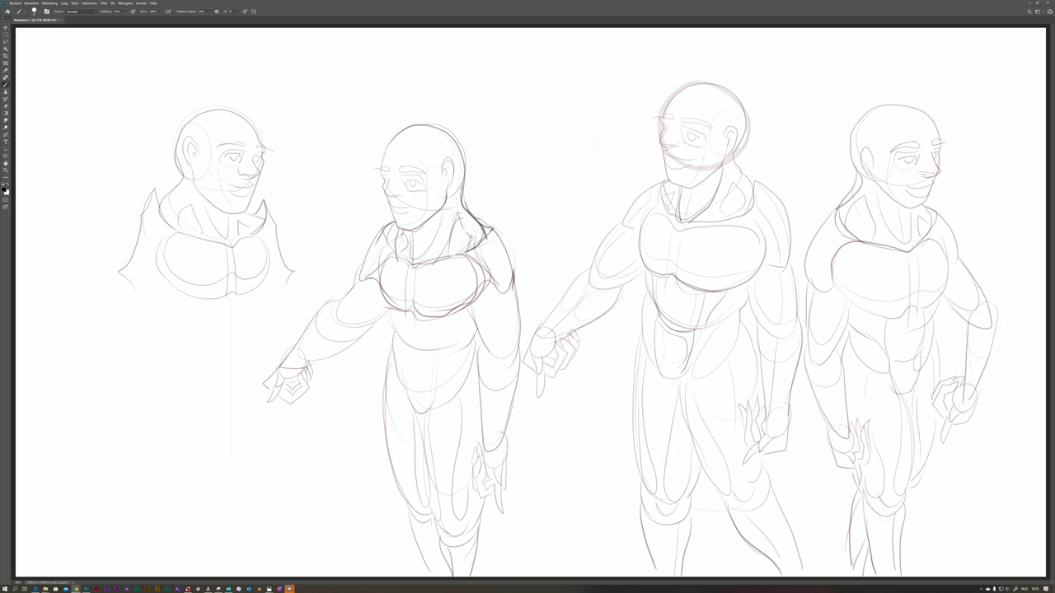
key(super+d)
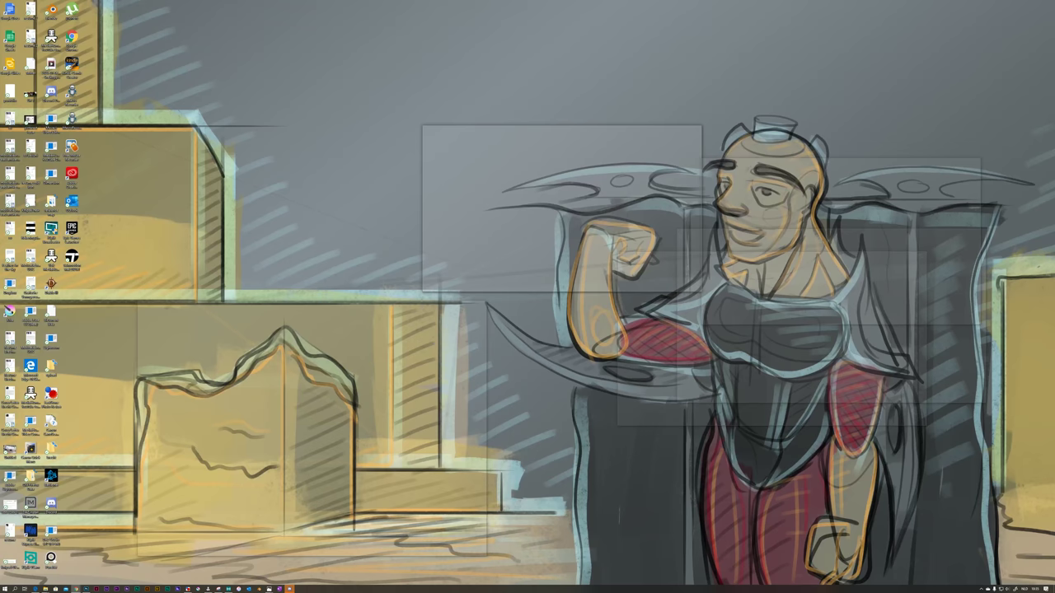
key(super+d)
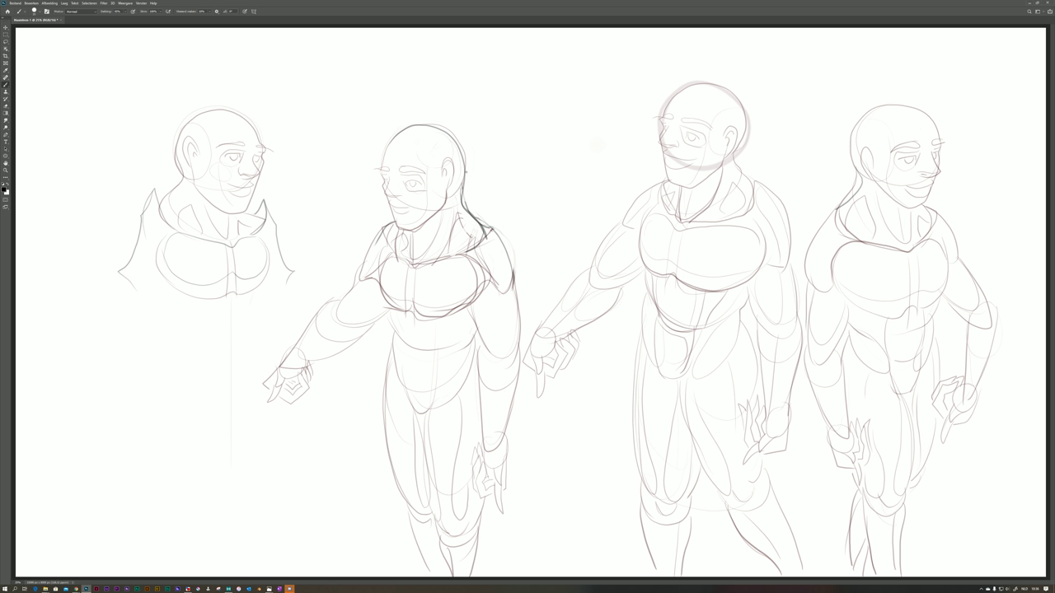
Darken the second figure's neck and the fourth figure's chest and abdomen lines, undoing a back stroke.
mouse_move(458, 172)
mouse_down()
mouse_move(464, 210)
mouse_move(480, 218)
mouse_up()
mouse_move(838, 207)
mouse_down()
mouse_move(822, 225)
mouse_move(811, 287)
mouse_move(809, 255)
mouse_move(830, 210)
mouse_move(809, 287)
mouse_up()
key(ctrl+z)
mouse_move(837, 256)
mouse_down()
mouse_move(859, 306)
mouse_move(937, 301)
mouse_up()
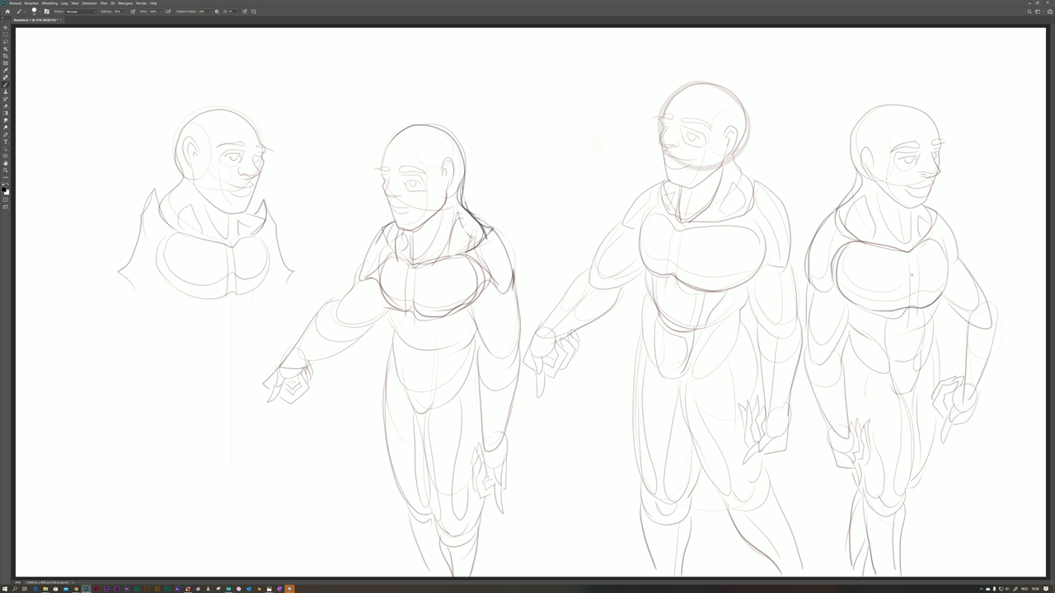
drag(872, 322, 880, 335)
Darken the fourth figure's right upper arm, elbow, left side and left arm contours.
drag(956, 311, 968, 320)
mouse_move(969, 313)
mouse_down()
mouse_move(984, 353)
mouse_move(976, 315)
mouse_move(963, 326)
mouse_move(966, 366)
mouse_up()
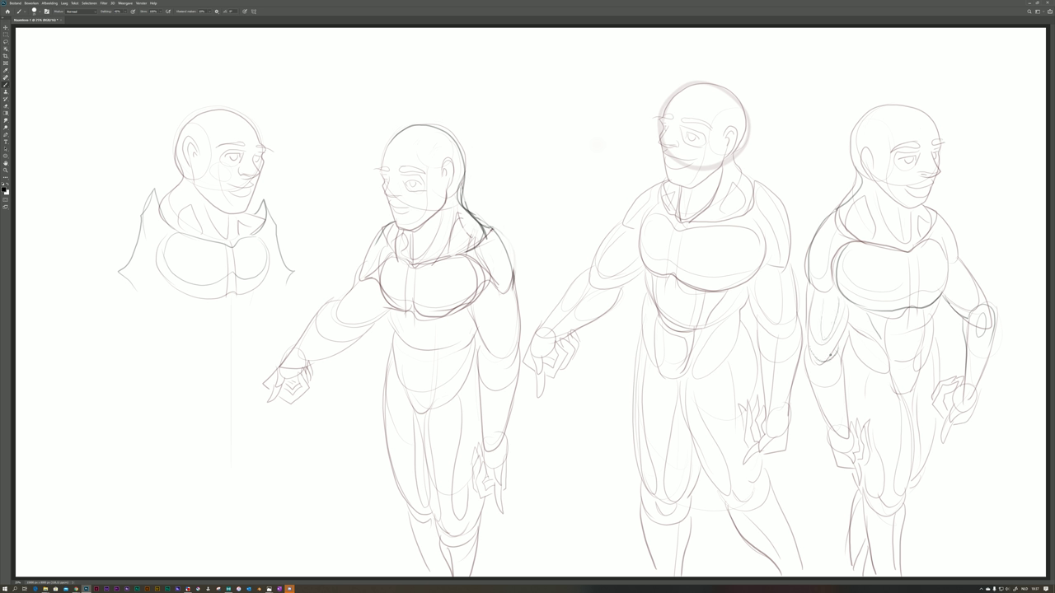
mouse_move(851, 304)
mouse_down()
mouse_move(834, 348)
mouse_move(834, 401)
mouse_up()
mouse_move(825, 365)
mouse_down()
mouse_move(822, 393)
mouse_move(839, 351)
mouse_up()
Duplicate sketch layer Laag 0 and sketch the left figure's U-shaped lower torso.
key(ctrl+shift+n)
key(ctrl+j)
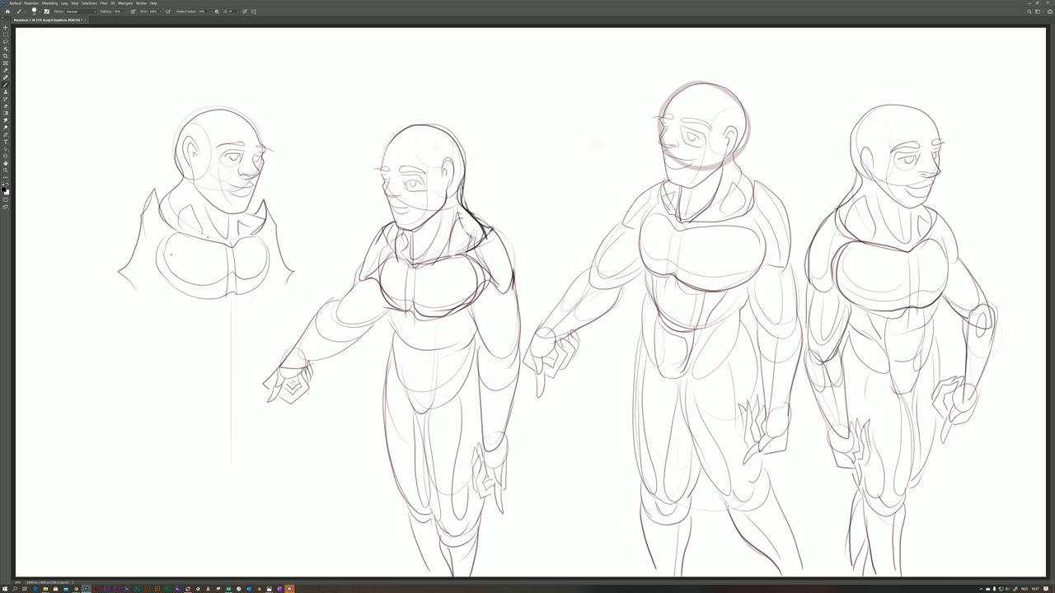
drag(126, 282, 122, 316)
drag(187, 308, 192, 379)
mouse_move(253, 287)
mouse_down()
mouse_move(239, 363)
mouse_move(218, 381)
mouse_up()
mouse_move(192, 328)
mouse_down()
mouse_move(196, 369)
mouse_move(233, 378)
mouse_up()
Extend the left figure's sides into long outer edges with an inner fold line.
drag(270, 296, 261, 316)
drag(170, 312, 184, 334)
drag(288, 289, 282, 339)
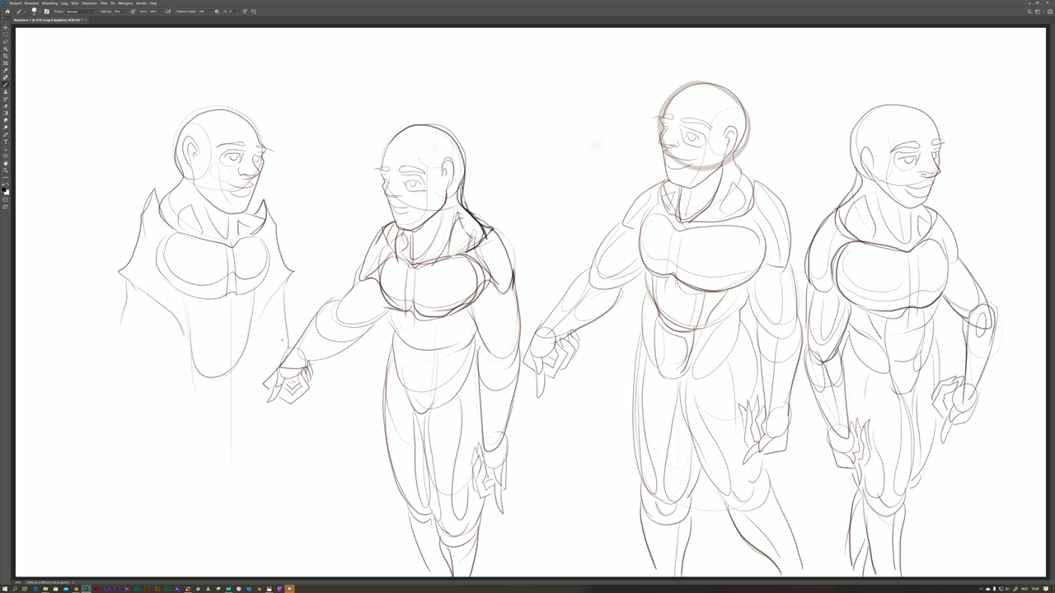
drag(127, 312, 133, 429)
drag(124, 326, 121, 465)
drag(153, 338, 158, 447)
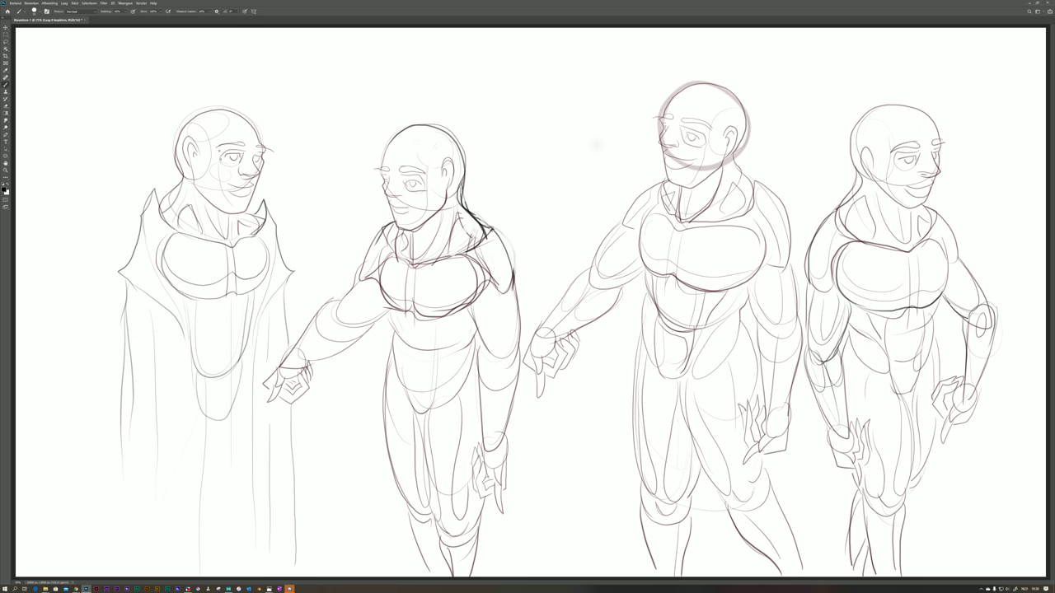
Redraw the first figure's nose, then stroke the cloak's left edge, right edge and centre fold.
right_click(219, 162)
click(236, 153)
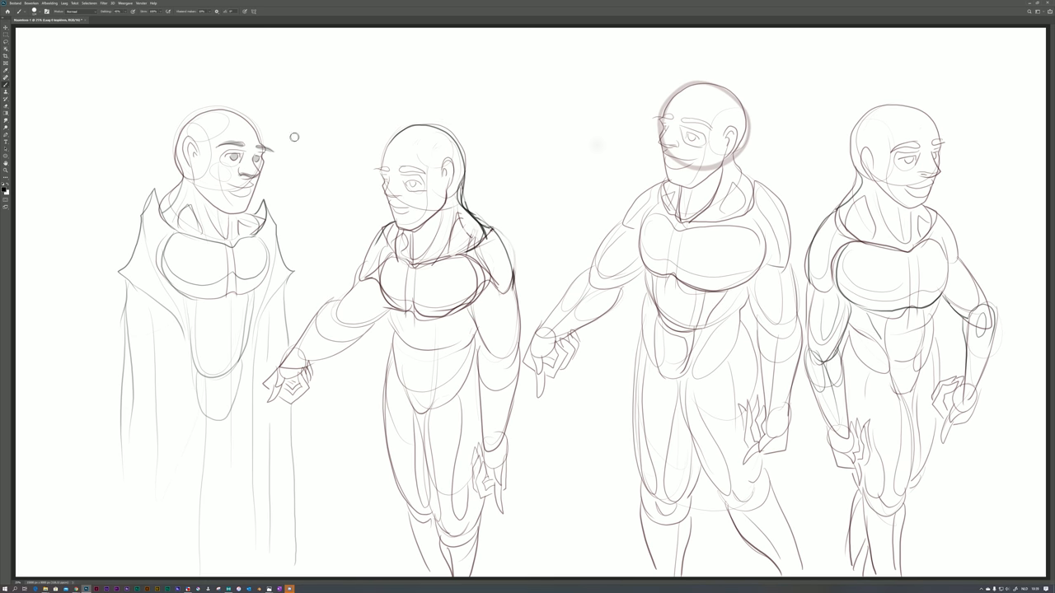
drag(252, 170, 255, 184)
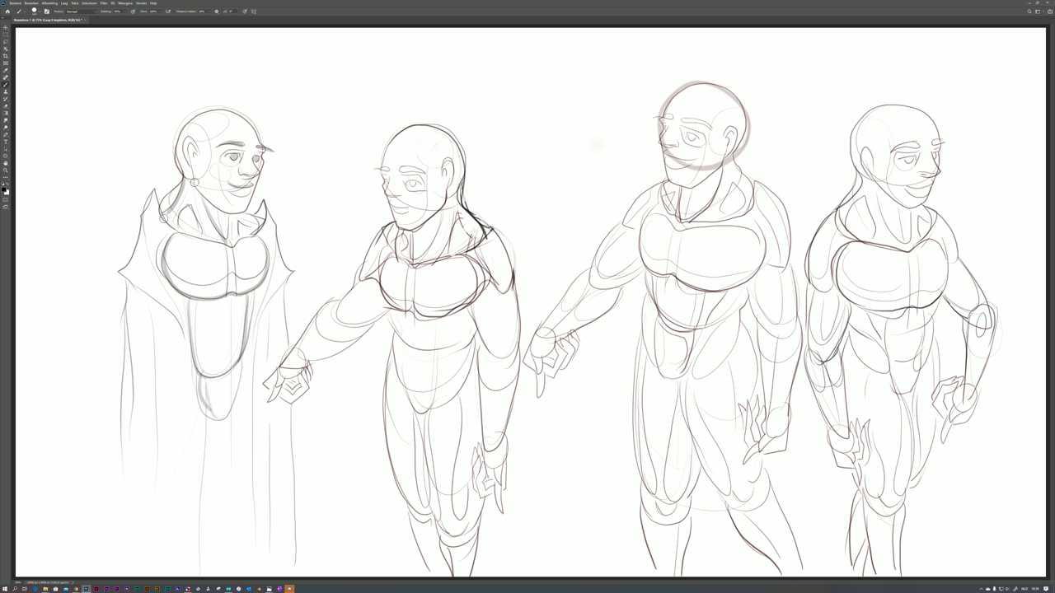
drag(128, 295, 120, 479)
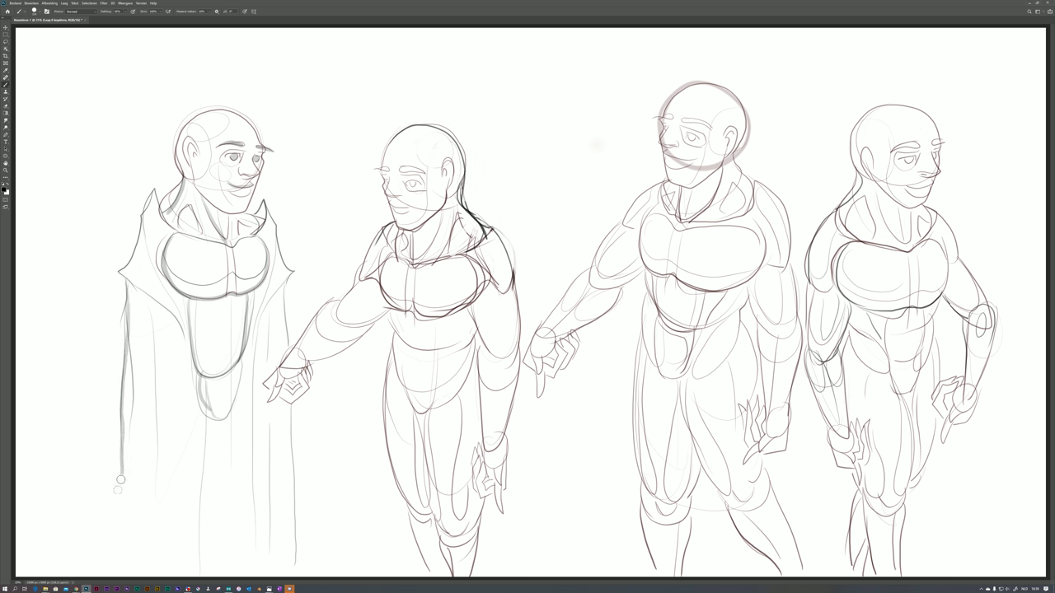
drag(292, 403, 292, 565)
drag(218, 448, 217, 551)
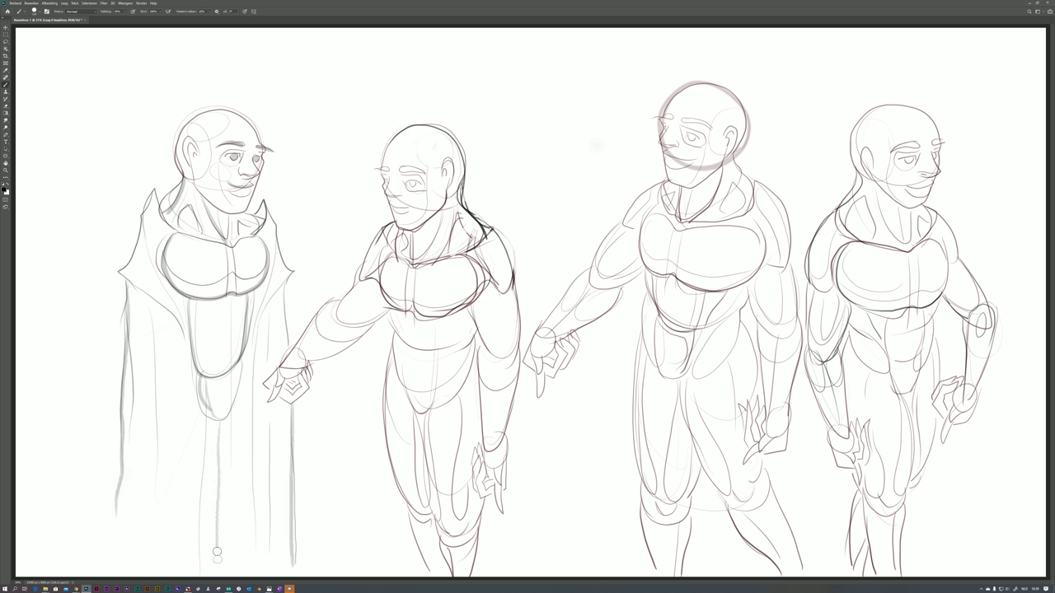
With a soft brush, shade the first figure's lower chest, abdomen and both cloak sides grey.
right_click(211, 273)
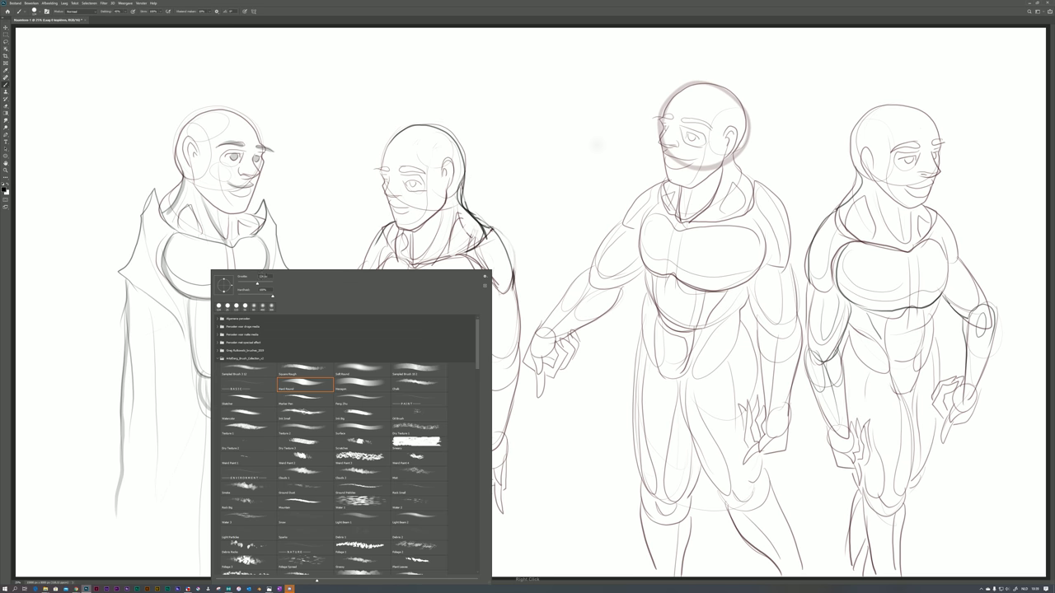
click(169, 263)
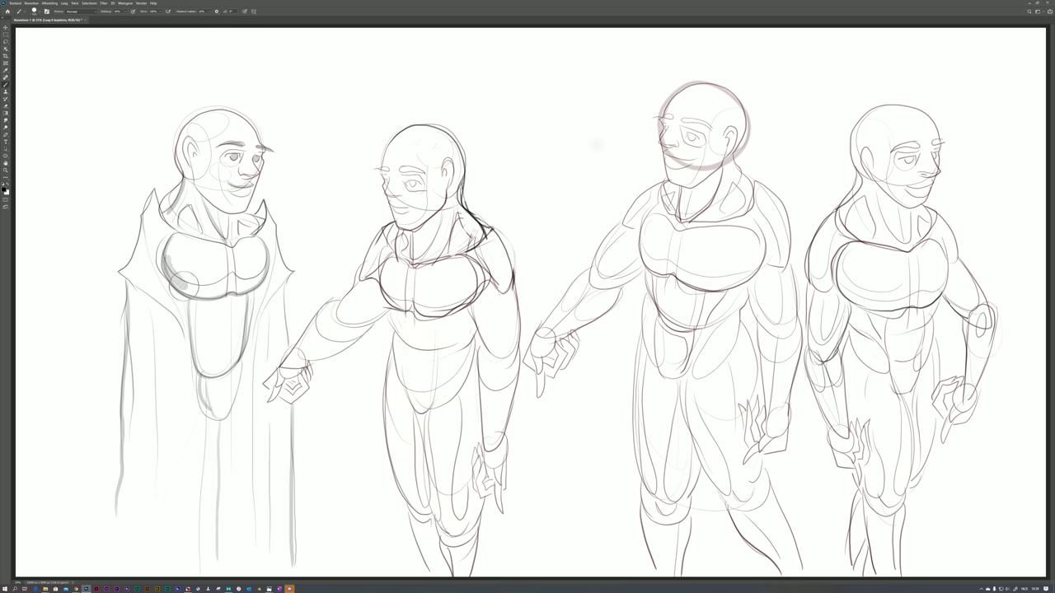
mouse_move(163, 258)
mouse_down()
mouse_move(174, 285)
mouse_move(210, 300)
mouse_move(239, 285)
mouse_move(173, 284)
mouse_move(224, 283)
mouse_move(233, 259)
mouse_move(231, 284)
mouse_move(248, 296)
mouse_move(263, 269)
mouse_up()
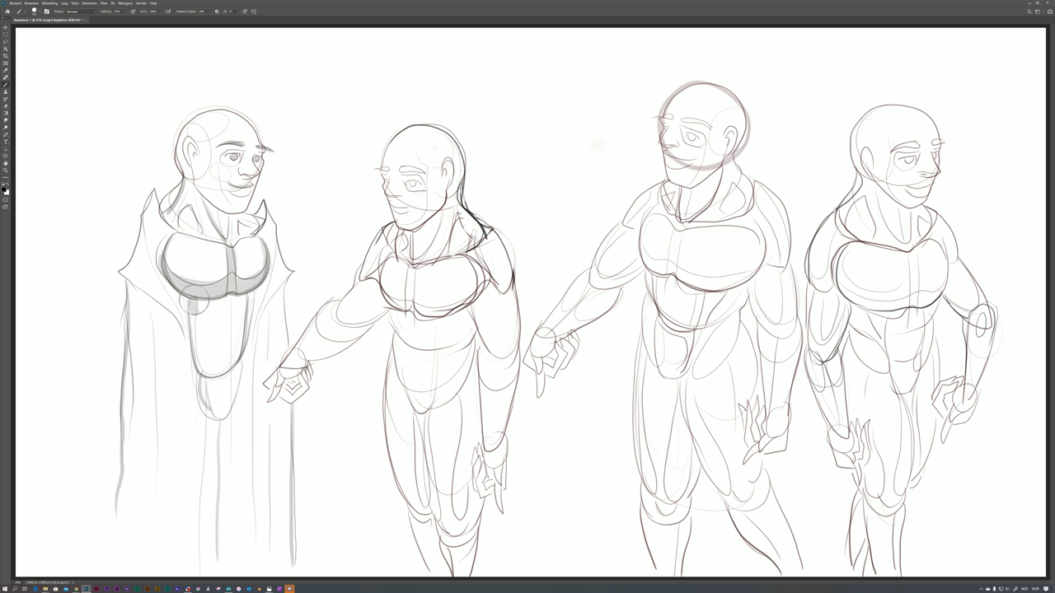
mouse_move(191, 303)
mouse_down()
mouse_move(197, 358)
mouse_move(227, 366)
mouse_move(239, 266)
mouse_up()
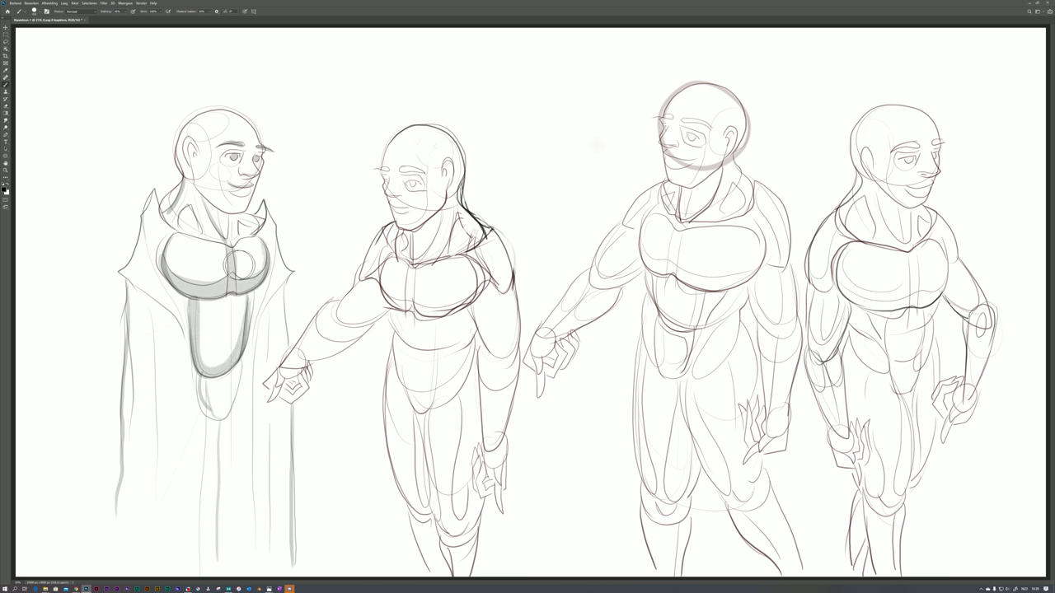
mouse_move(201, 379)
mouse_down()
mouse_move(208, 416)
mouse_move(237, 381)
mouse_up()
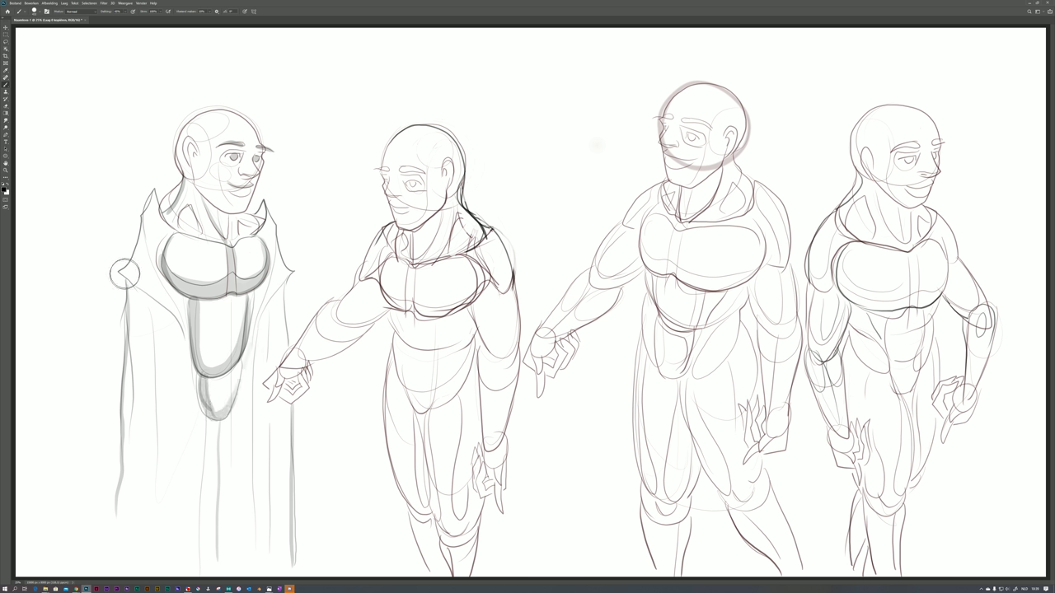
drag(153, 305, 188, 380)
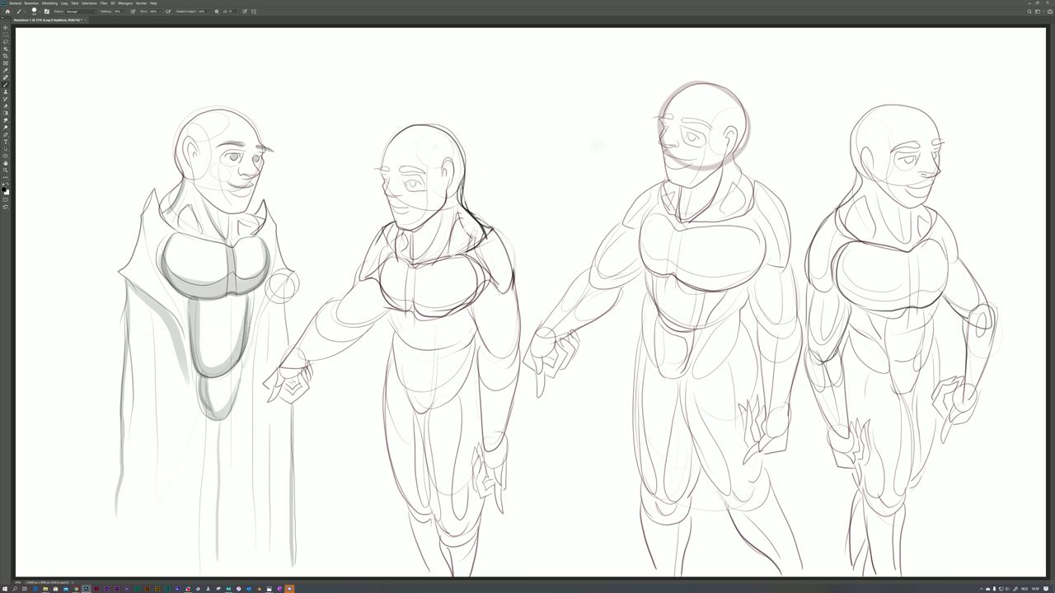
drag(290, 277, 242, 381)
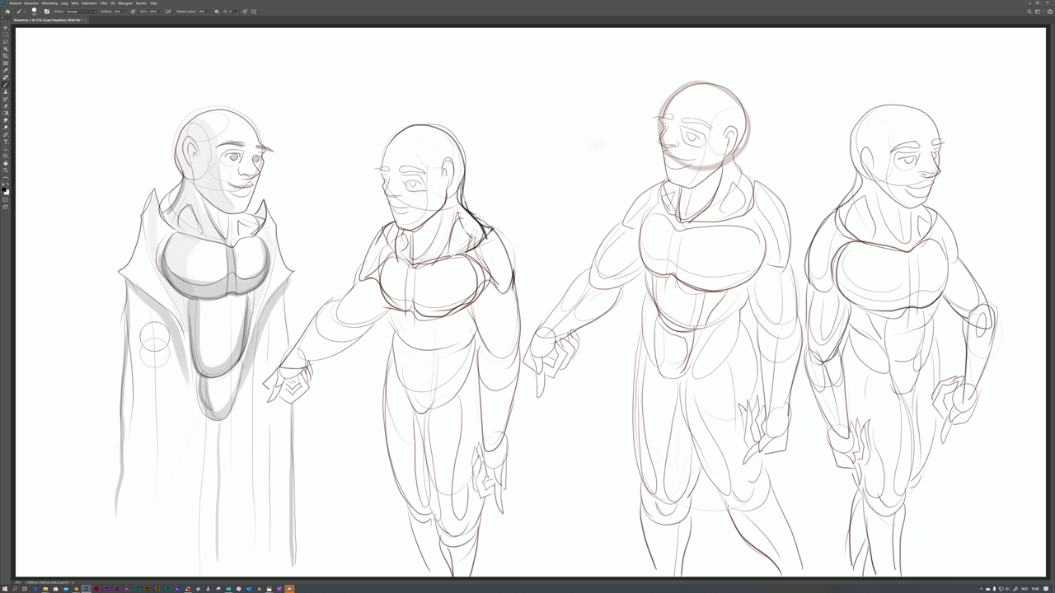
Add vertical grey shading down the robe and begin shading the second figure's chest.
drag(146, 330, 141, 558)
drag(203, 376, 191, 564)
drag(230, 417, 225, 564)
drag(247, 354, 247, 551)
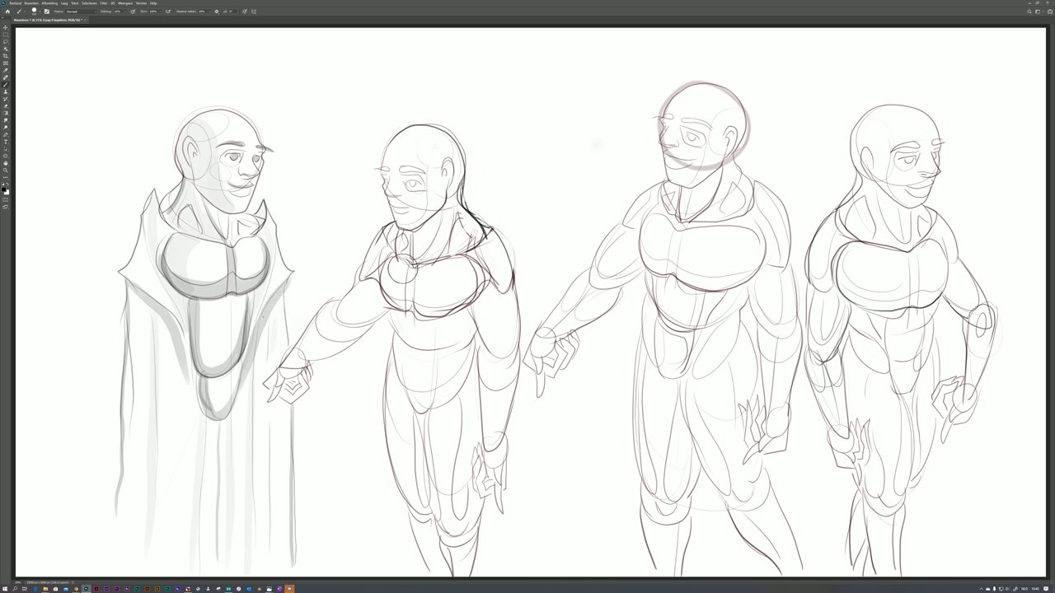
mouse_move(402, 272)
mouse_down()
mouse_move(432, 307)
mouse_move(465, 293)
mouse_move(463, 277)
mouse_move(442, 301)
mouse_move(444, 279)
mouse_move(463, 284)
mouse_move(422, 295)
mouse_move(438, 274)
mouse_move(394, 286)
mouse_move(472, 278)
mouse_up()
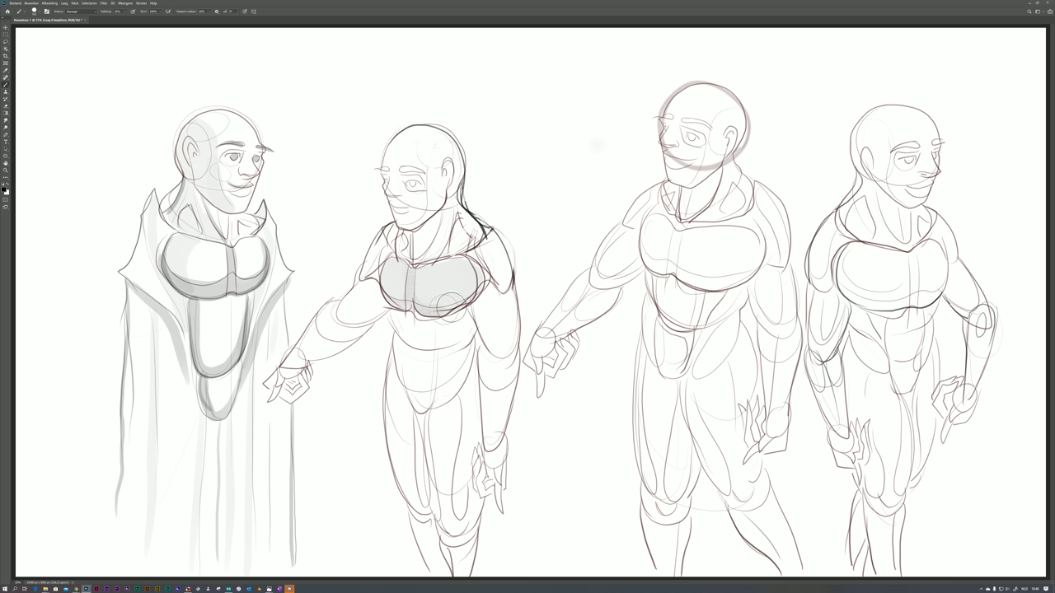
Shade the second figure's shoulders and sketch its chin, jaw line and ear.
mouse_move(489, 250)
mouse_down()
mouse_move(500, 280)
mouse_move(490, 239)
mouse_move(492, 270)
mouse_move(482, 257)
mouse_move(496, 268)
mouse_up()
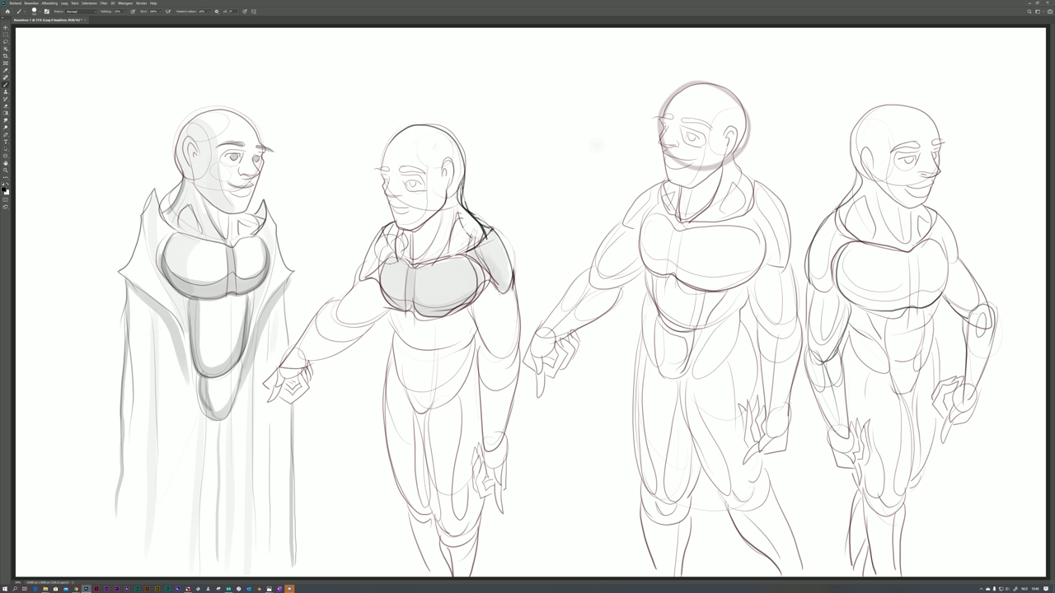
drag(392, 247, 368, 272)
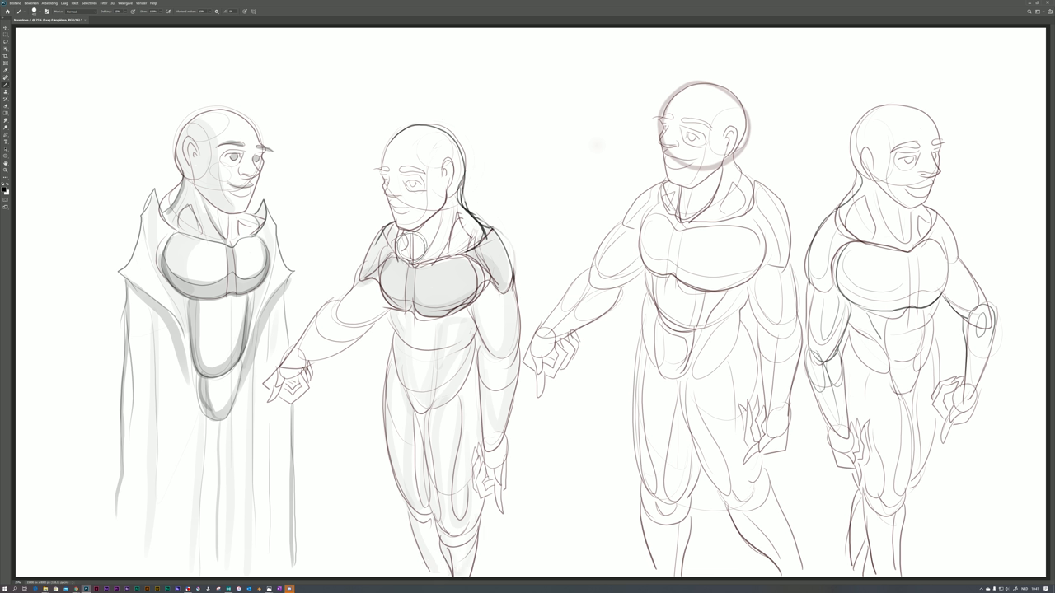
mouse_move(416, 246)
mouse_down()
mouse_move(434, 208)
mouse_move(388, 221)
mouse_move(449, 188)
mouse_up()
drag(438, 139, 448, 155)
Erase grey from the second figure's head and rework the third figure's jaw and neck.
mouse_move(445, 194)
mouse_down()
mouse_move(461, 155)
mouse_move(456, 134)
mouse_move(447, 158)
mouse_move(438, 138)
mouse_move(446, 138)
mouse_move(436, 145)
mouse_move(420, 123)
mouse_move(401, 136)
mouse_move(441, 130)
mouse_move(461, 177)
mouse_move(438, 253)
mouse_up()
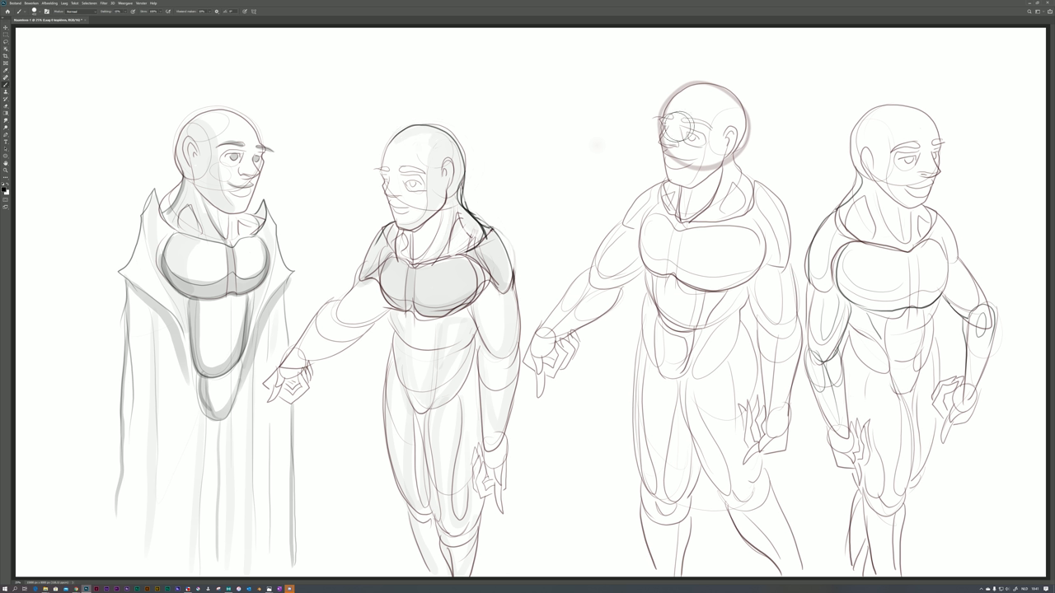
mouse_move(684, 164)
mouse_down()
mouse_move(726, 140)
mouse_move(699, 175)
mouse_move(726, 113)
mouse_move(720, 151)
mouse_move(731, 116)
mouse_move(727, 142)
mouse_move(717, 122)
mouse_move(747, 105)
mouse_move(716, 140)
mouse_move(720, 100)
mouse_move(743, 108)
mouse_move(711, 92)
mouse_move(709, 80)
mouse_move(675, 89)
mouse_move(710, 85)
mouse_move(689, 89)
mouse_move(731, 97)
mouse_move(764, 126)
mouse_up()
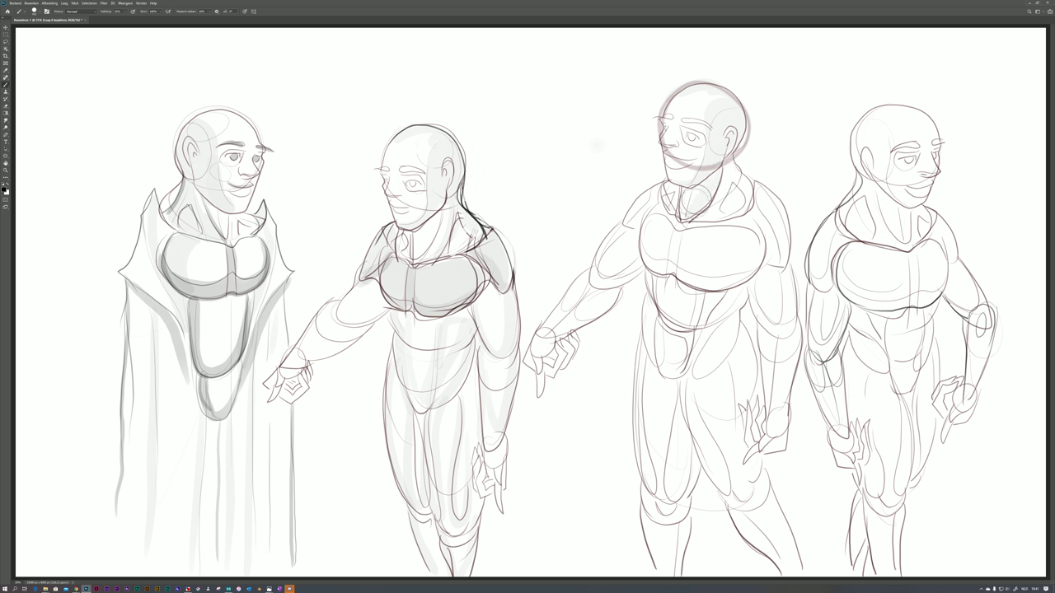
mouse_move(695, 188)
mouse_down()
mouse_move(733, 192)
mouse_move(732, 216)
mouse_move(696, 221)
mouse_move(757, 191)
mouse_move(740, 175)
mouse_move(754, 177)
mouse_move(737, 195)
mouse_move(740, 171)
mouse_move(722, 206)
mouse_move(735, 164)
mouse_move(710, 202)
mouse_move(711, 191)
mouse_move(718, 198)
mouse_move(686, 221)
mouse_move(744, 191)
mouse_move(727, 216)
mouse_move(656, 221)
mouse_move(663, 264)
mouse_move(656, 221)
mouse_move(670, 244)
mouse_move(650, 235)
mouse_move(661, 216)
mouse_move(658, 265)
mouse_move(657, 235)
mouse_move(691, 247)
mouse_move(678, 249)
mouse_move(654, 222)
mouse_move(717, 229)
mouse_move(659, 231)
mouse_move(755, 221)
mouse_move(761, 257)
mouse_move(719, 279)
mouse_move(694, 277)
mouse_move(749, 269)
mouse_move(699, 276)
mouse_move(668, 257)
mouse_move(706, 273)
mouse_move(680, 264)
mouse_move(694, 277)
mouse_move(722, 277)
mouse_move(704, 249)
mouse_move(754, 256)
mouse_move(710, 266)
mouse_move(738, 234)
mouse_move(745, 252)
mouse_move(697, 265)
mouse_move(726, 235)
mouse_move(736, 257)
mouse_move(696, 247)
mouse_move(724, 231)
mouse_move(714, 258)
mouse_move(714, 246)
mouse_move(735, 242)
mouse_move(709, 258)
mouse_move(718, 231)
mouse_move(712, 246)
mouse_move(666, 247)
mouse_move(654, 231)
mouse_move(656, 249)
mouse_move(638, 240)
mouse_move(672, 272)
mouse_move(715, 287)
mouse_move(746, 280)
mouse_up()
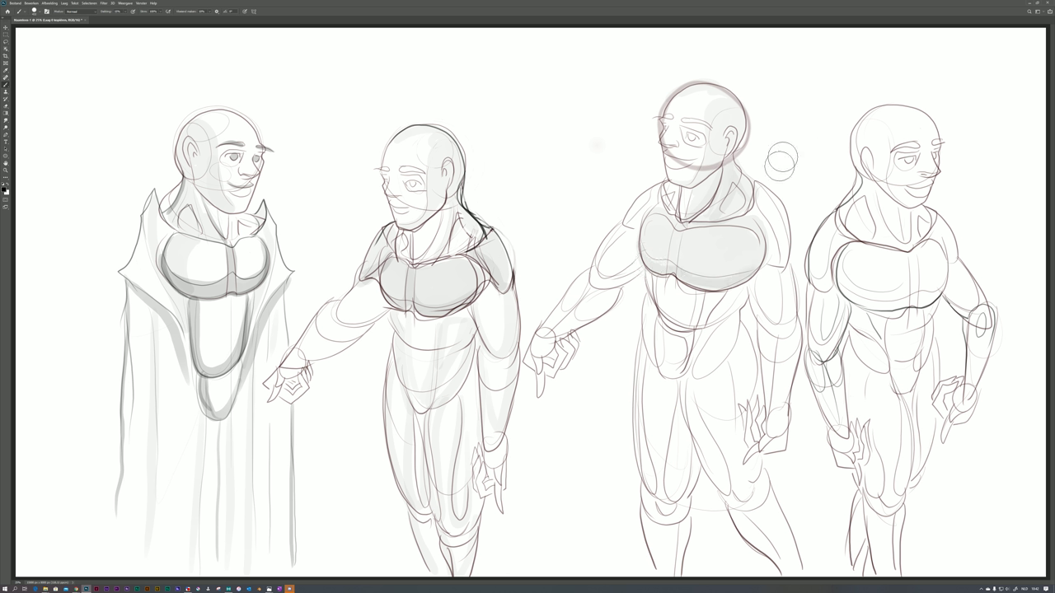
Shade the third figure's chest edge, draw its waist curve, and stroke the fourth figure's arm.
mouse_move(775, 206)
mouse_down()
mouse_move(753, 212)
mouse_move(767, 252)
mouse_up()
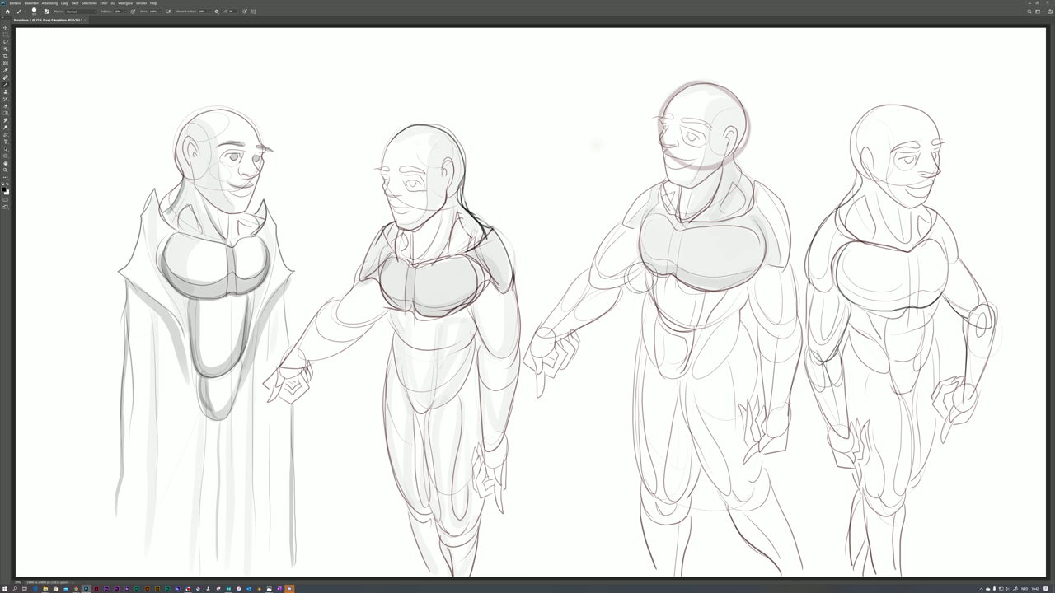
mouse_move(662, 309)
mouse_down()
mouse_move(691, 314)
mouse_move(699, 296)
mouse_move(701, 323)
mouse_move(731, 300)
mouse_move(715, 318)
mouse_move(755, 272)
mouse_move(772, 328)
mouse_move(784, 333)
mouse_move(783, 245)
mouse_up()
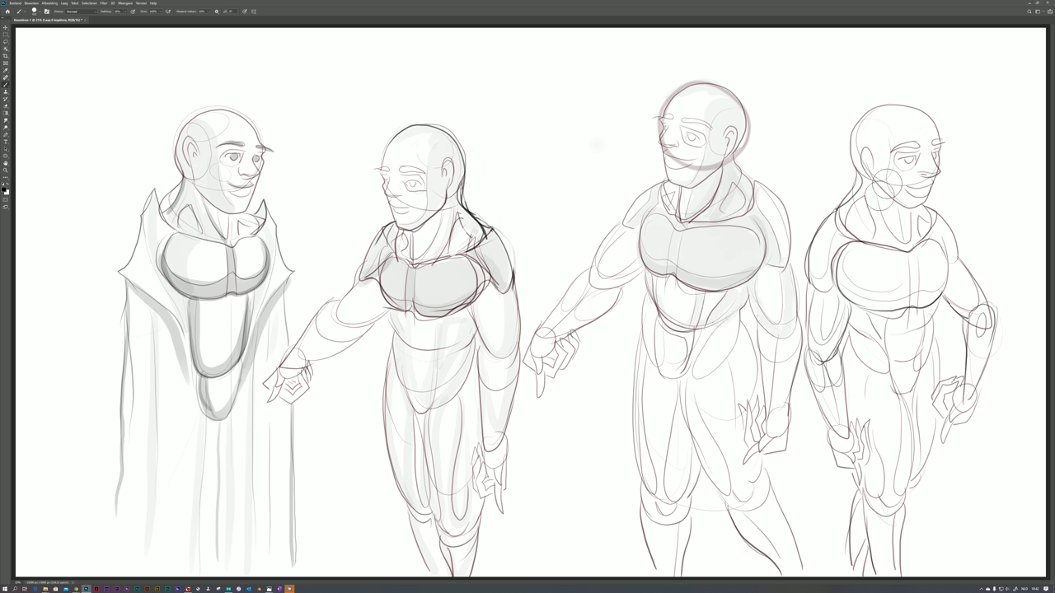
mouse_move(848, 206)
mouse_down()
mouse_move(864, 169)
mouse_move(857, 147)
mouse_move(877, 152)
mouse_move(863, 152)
mouse_move(874, 126)
mouse_move(883, 173)
mouse_move(853, 157)
mouse_move(877, 151)
mouse_move(853, 153)
mouse_move(871, 135)
mouse_move(892, 192)
mouse_move(908, 198)
mouse_move(873, 178)
mouse_move(849, 197)
mouse_up()
key(ctrl+z)
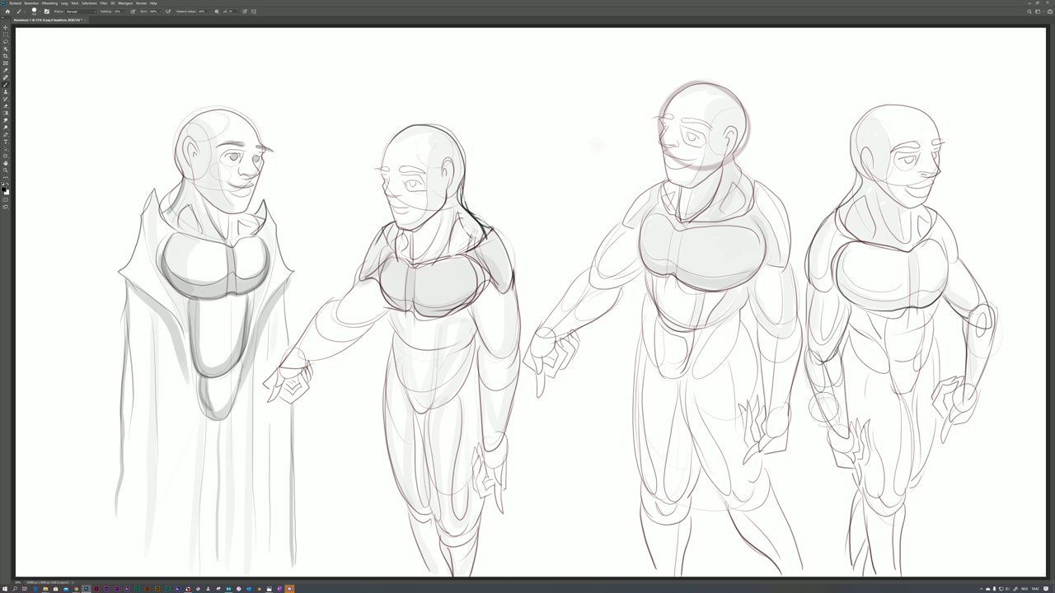
drag(815, 389, 831, 422)
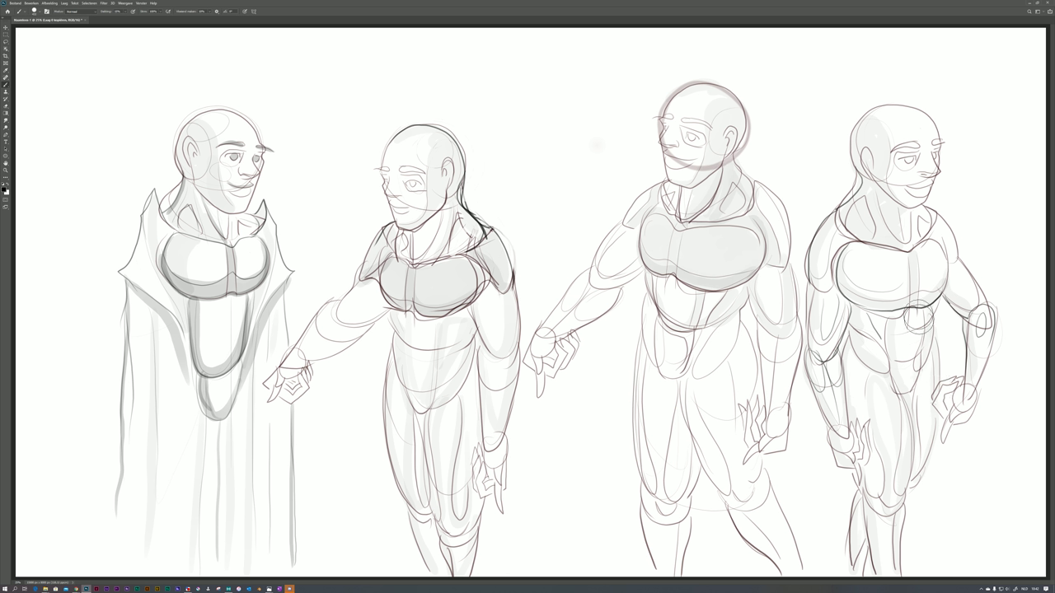
Sketch guide circles at the third figure's elbow and an ellipse over its pelvis.
drag(683, 141, 710, 142)
key(ctrl+z)
mouse_move(618, 261)
mouse_down()
mouse_move(624, 227)
mouse_move(598, 274)
mouse_move(615, 280)
mouse_move(584, 277)
mouse_move(541, 332)
mouse_move(539, 385)
mouse_move(535, 357)
mouse_move(573, 358)
mouse_up()
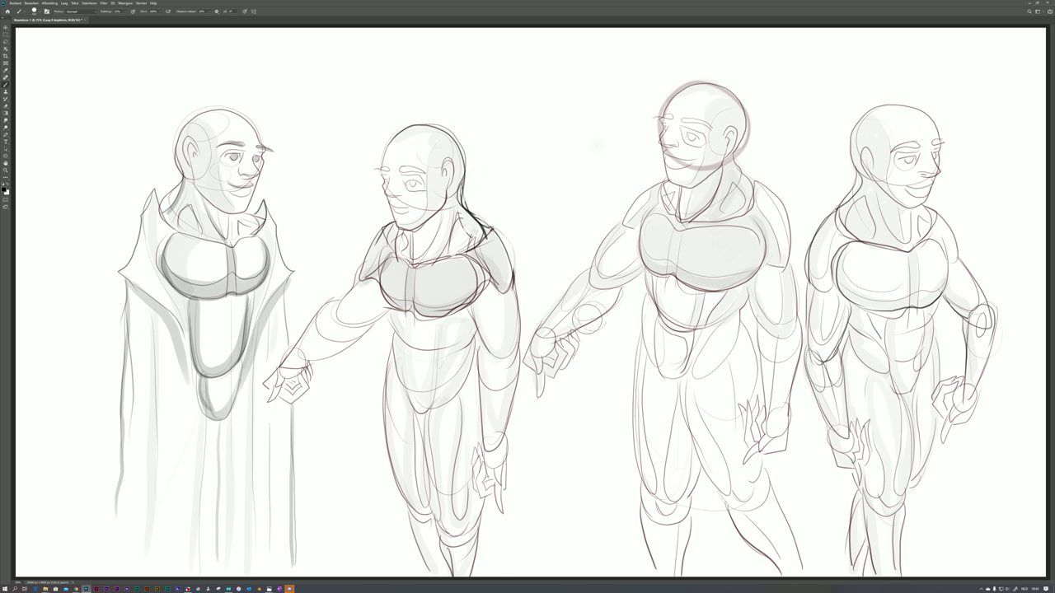
mouse_move(652, 332)
mouse_down()
mouse_move(643, 363)
mouse_move(669, 350)
mouse_move(661, 357)
mouse_up()
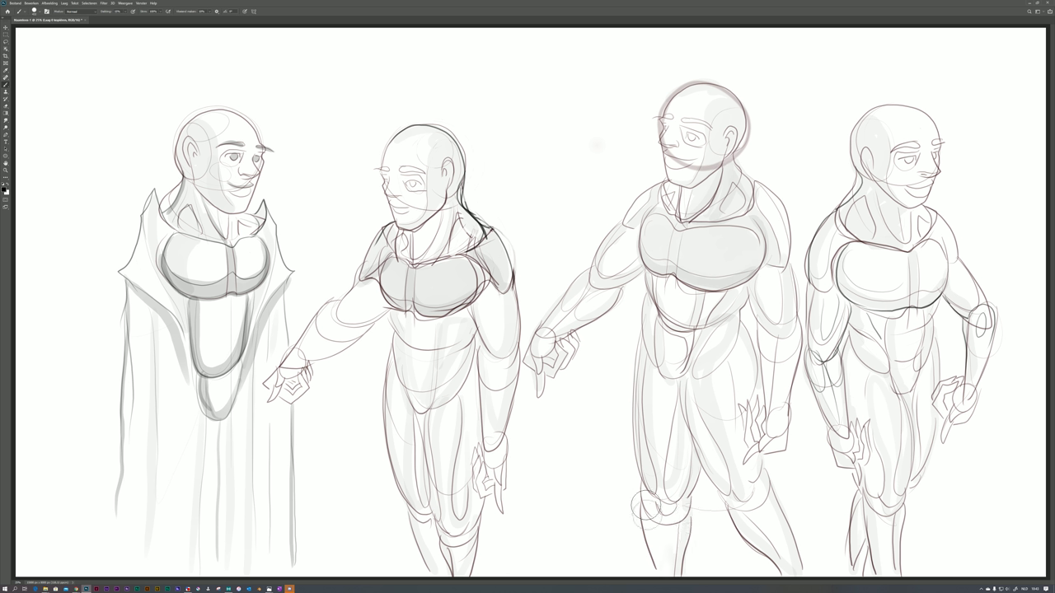
key(ctrl+minus)
key(ctrl+minus)
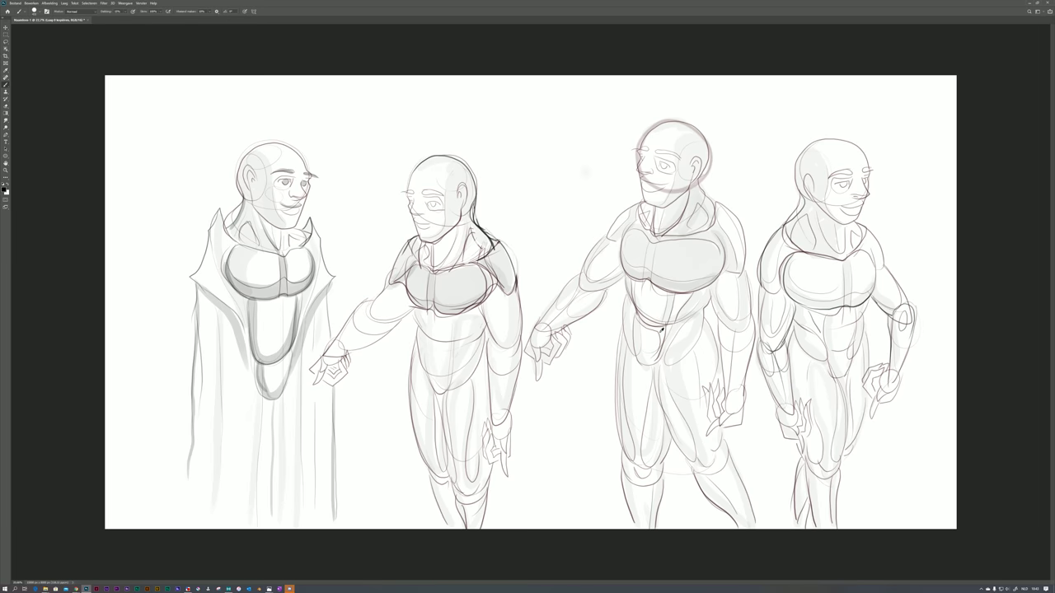
key(ctrl+plus)
key(ctrl+plus)
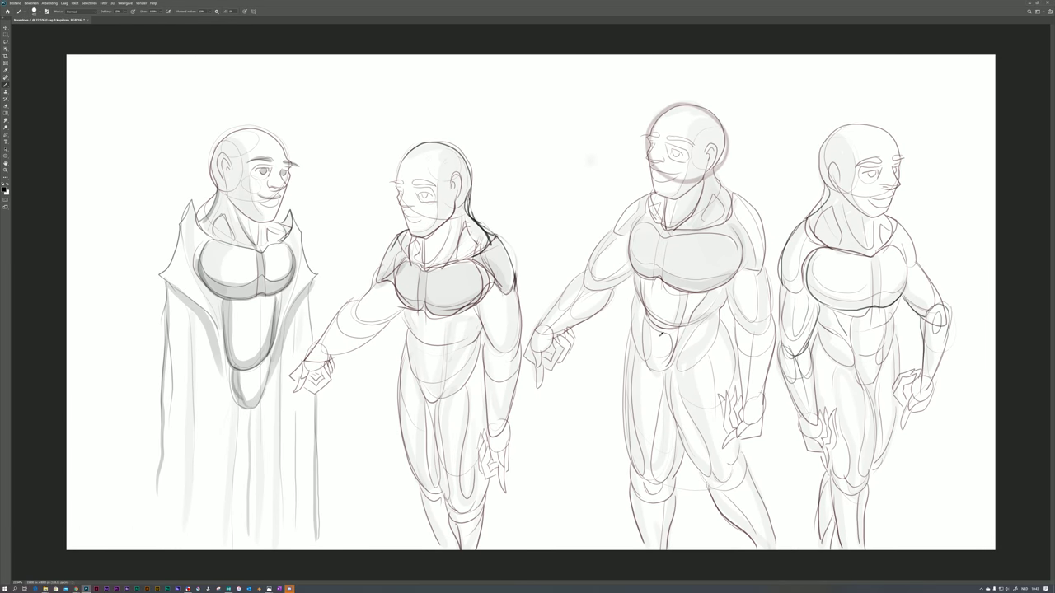
key(ctrl+minus)
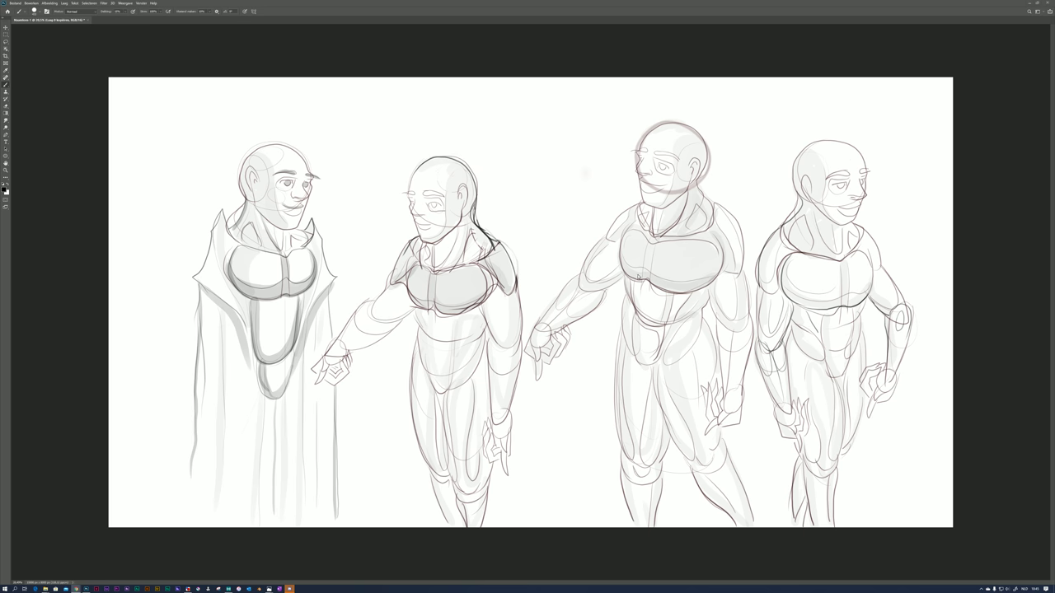
Choose a brush from the presets and adjust the stroke Smoothing amount.
scroll(638, 276, up, 2)
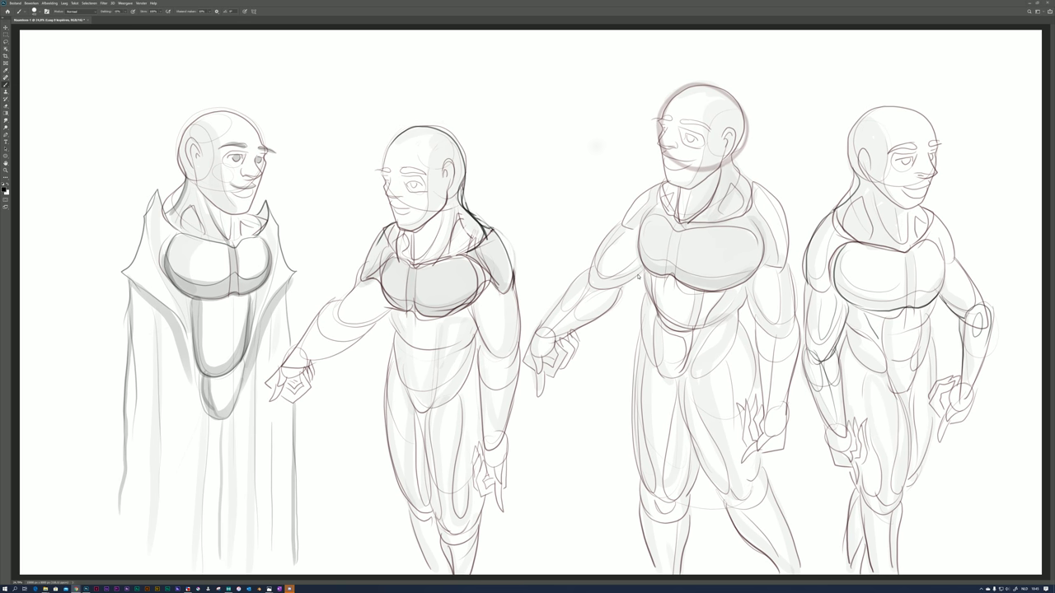
scroll(638, 277, down, 1)
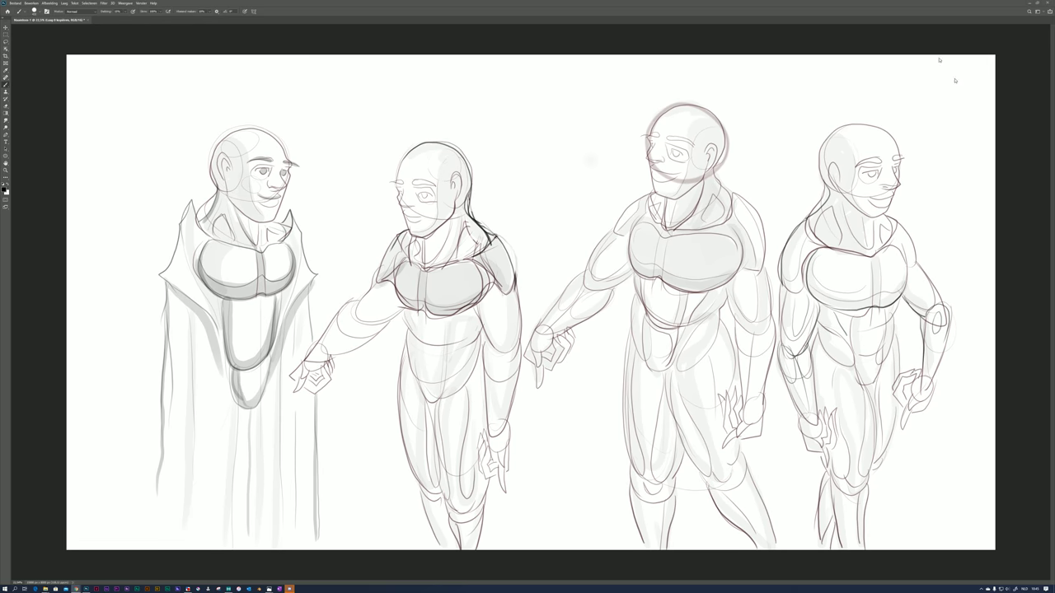
right_click(807, 136)
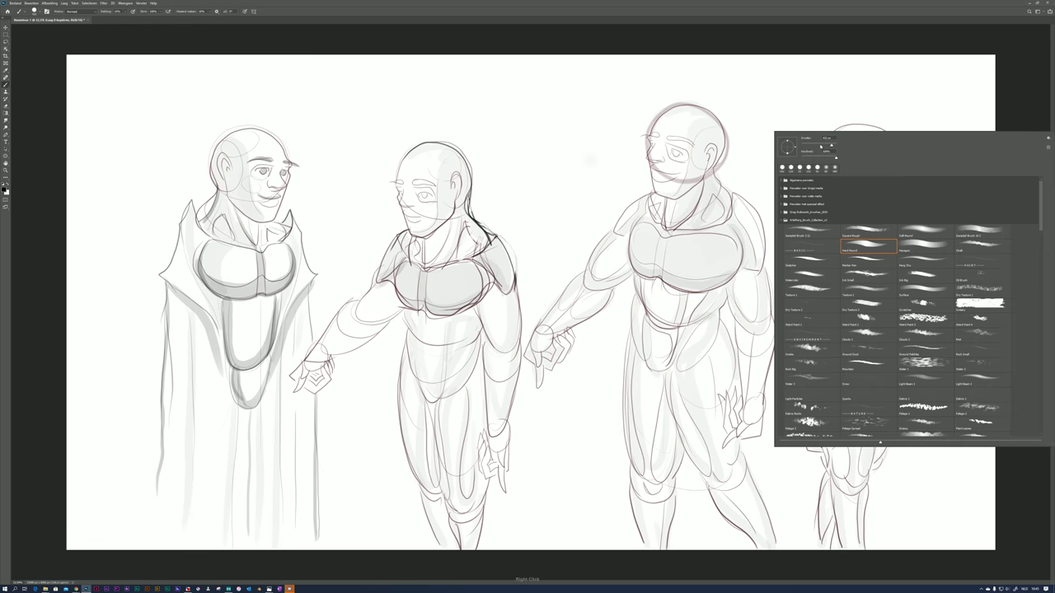
click(1012, 101)
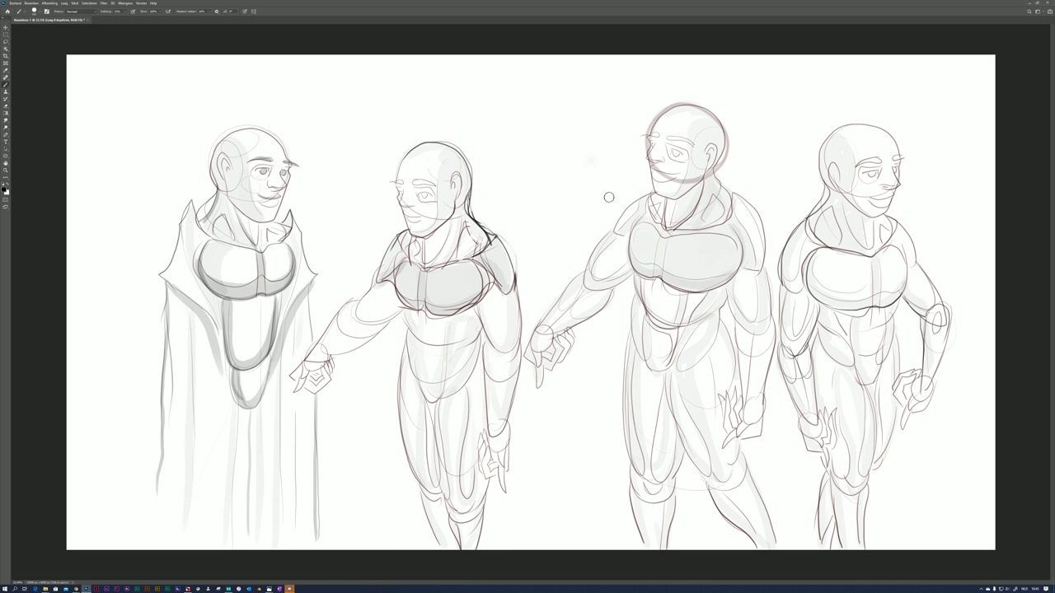
click(127, 12)
click(243, 35)
Darken the eyebrows of the second and fourth figures.
mouse_move(414, 182)
mouse_down()
mouse_move(440, 189)
mouse_move(412, 177)
mouse_up()
mouse_move(658, 133)
mouse_down()
mouse_move(641, 131)
mouse_move(669, 136)
mouse_up()
key(ctrl+z)
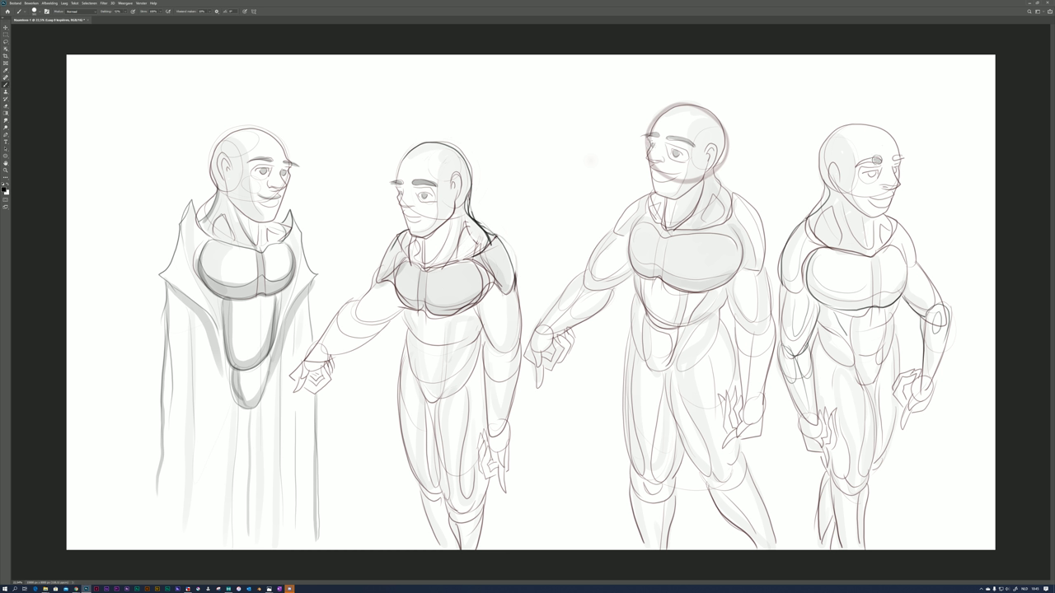
drag(856, 163, 894, 156)
Darken the fourth figure's chest outline, torso line and abdominal lines.
mouse_move(823, 249)
mouse_down()
mouse_move(822, 286)
mouse_move(861, 294)
mouse_move(881, 245)
mouse_move(879, 283)
mouse_move(893, 289)
mouse_move(904, 257)
mouse_up()
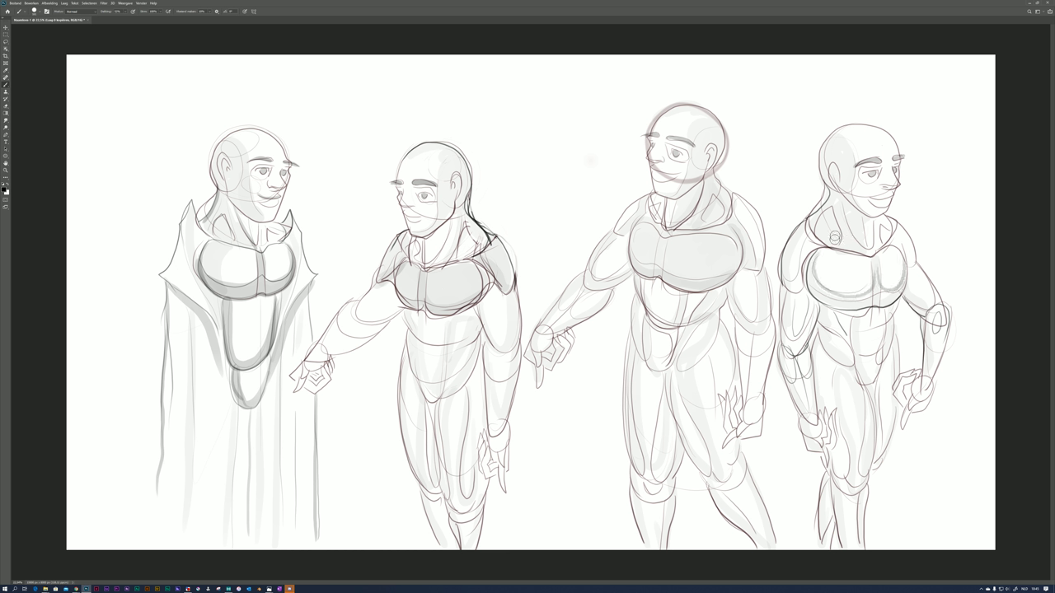
drag(822, 318, 846, 339)
drag(897, 298, 881, 349)
mouse_move(860, 315)
mouse_down()
mouse_move(866, 384)
mouse_move(880, 360)
mouse_up()
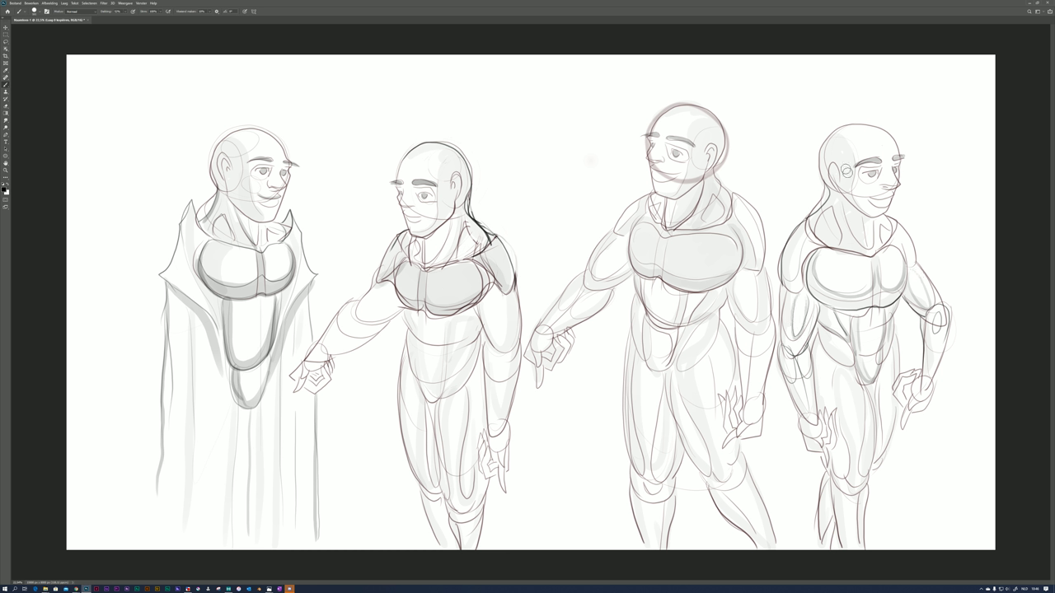
Reinforce the fourth figure's neck and head outline, redoing strokes until it sits right.
mouse_move(810, 218)
mouse_down()
mouse_move(822, 197)
mouse_move(815, 146)
mouse_move(824, 129)
mouse_up()
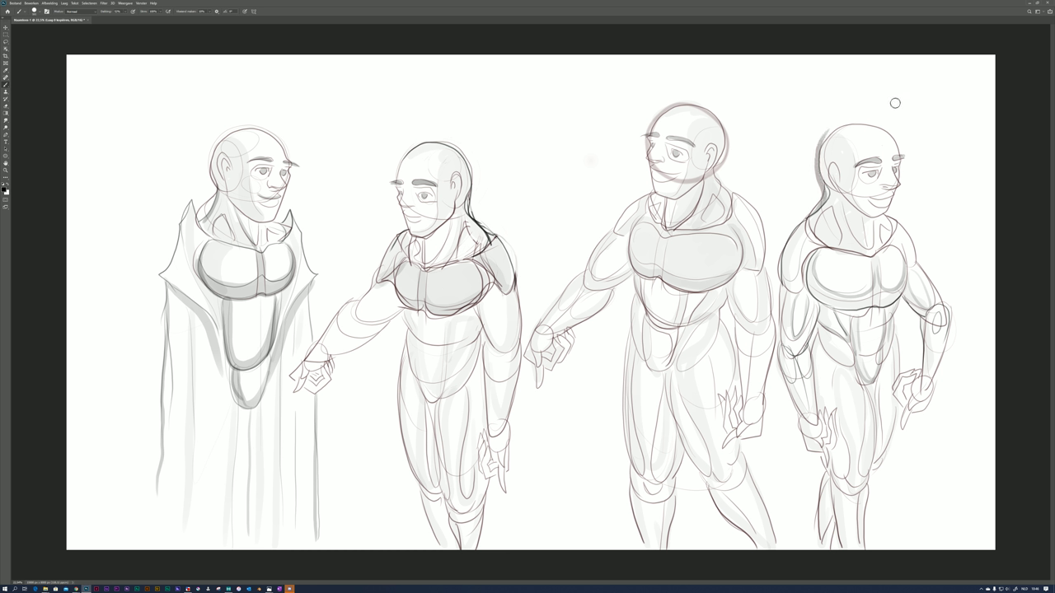
mouse_move(823, 209)
mouse_down()
mouse_move(828, 135)
mouse_move(855, 122)
mouse_move(897, 139)
mouse_up()
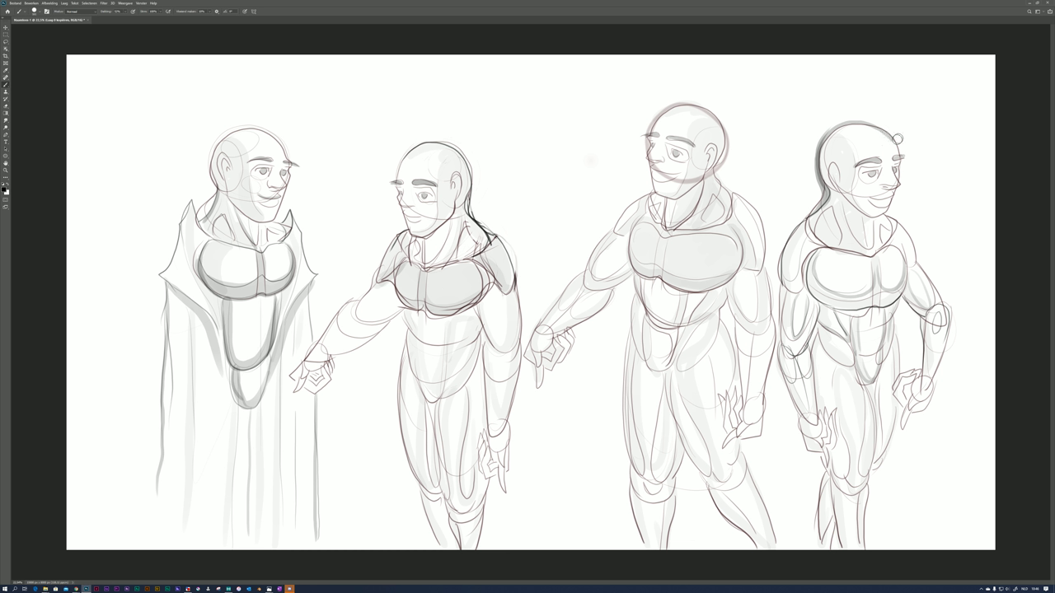
key(ctrl+z)
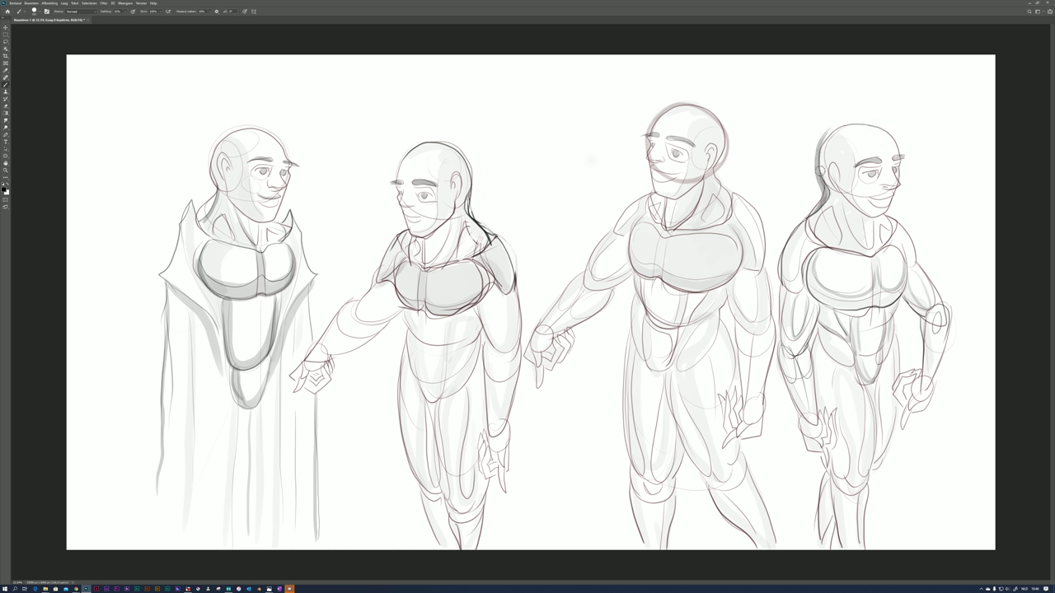
mouse_move(821, 174)
mouse_down()
mouse_move(832, 129)
mouse_move(866, 120)
mouse_move(908, 149)
mouse_up()
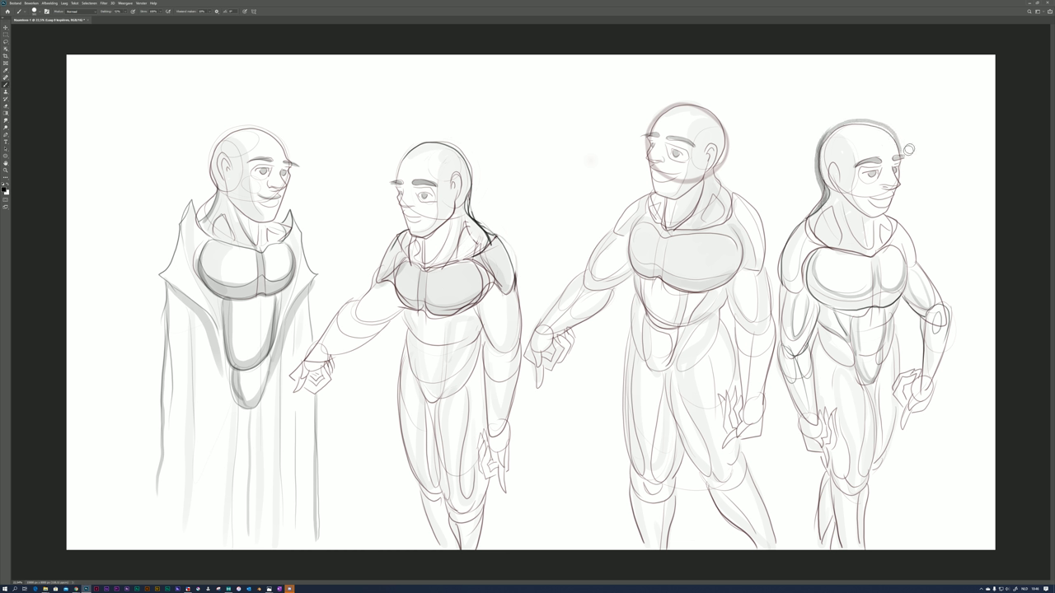
key(ctrl+z)
mouse_move(816, 214)
mouse_down()
mouse_move(821, 142)
mouse_move(850, 118)
mouse_move(883, 120)
mouse_move(894, 136)
mouse_up()
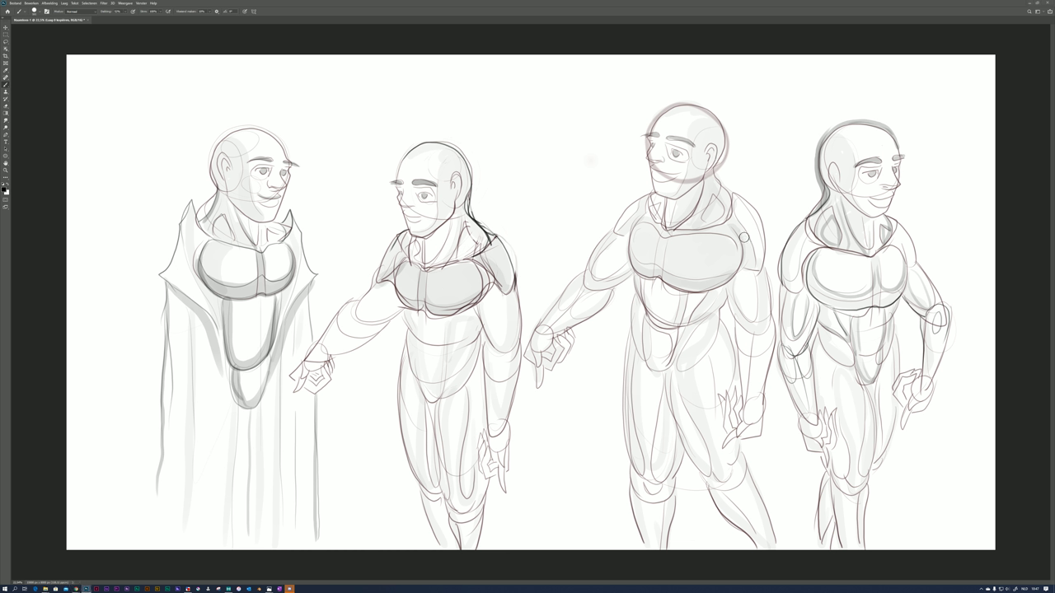
Pick a brush preset and draw a straight horizontal ground line under the figures.
right_click(668, 274)
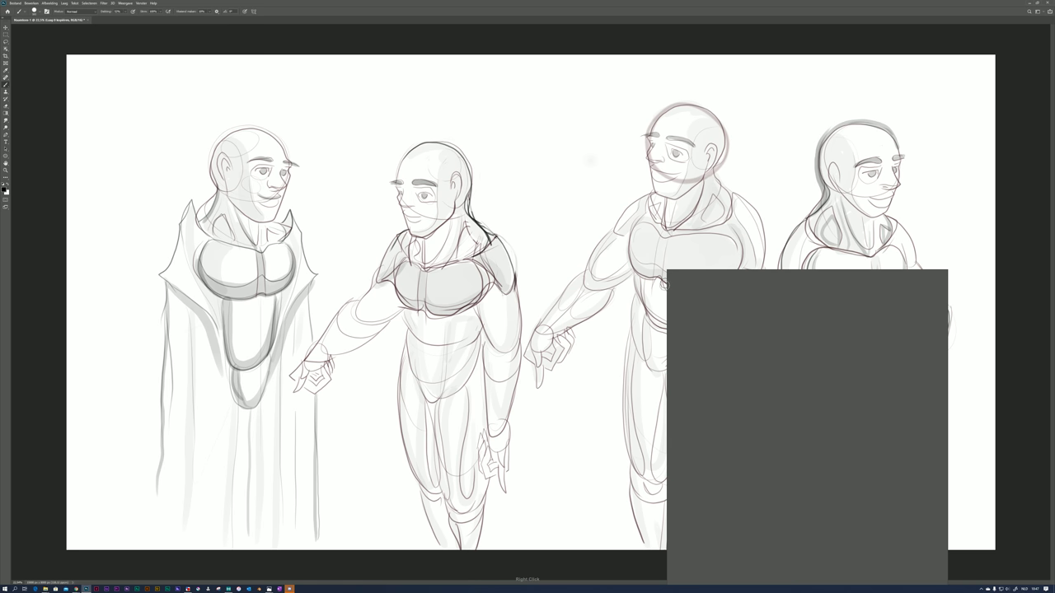
click(1014, 221)
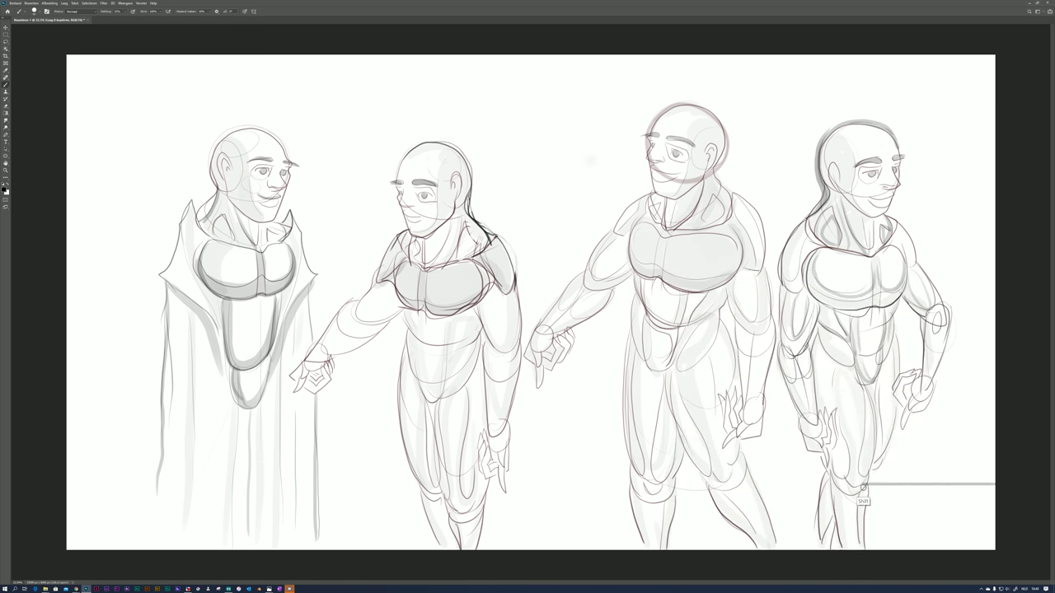
mouse_move(1004, 484)
mouse_down()
mouse_move(770, 488)
mouse_move(778, 469)
mouse_move(741, 470)
mouse_move(707, 490)
mouse_move(639, 487)
mouse_move(708, 489)
mouse_move(549, 486)
mouse_up()
Undo the last stroke and darken the second figure's right and left shoulder outlines.
key(ctrl+z)
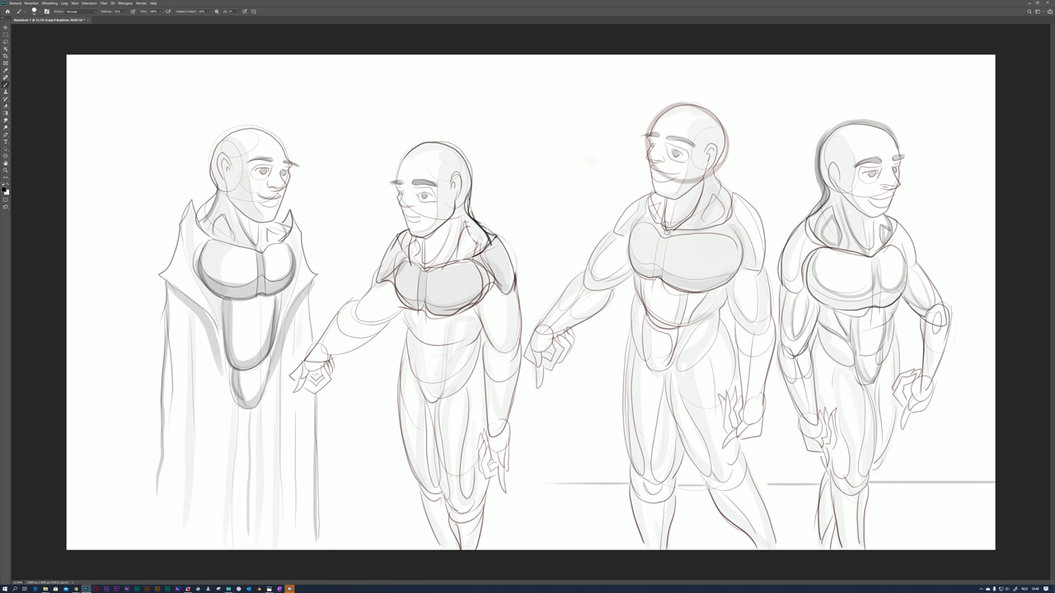
mouse_move(493, 242)
mouse_down()
mouse_move(492, 262)
mouse_move(510, 279)
mouse_up()
mouse_move(402, 232)
mouse_down()
mouse_move(382, 275)
mouse_move(476, 289)
mouse_up()
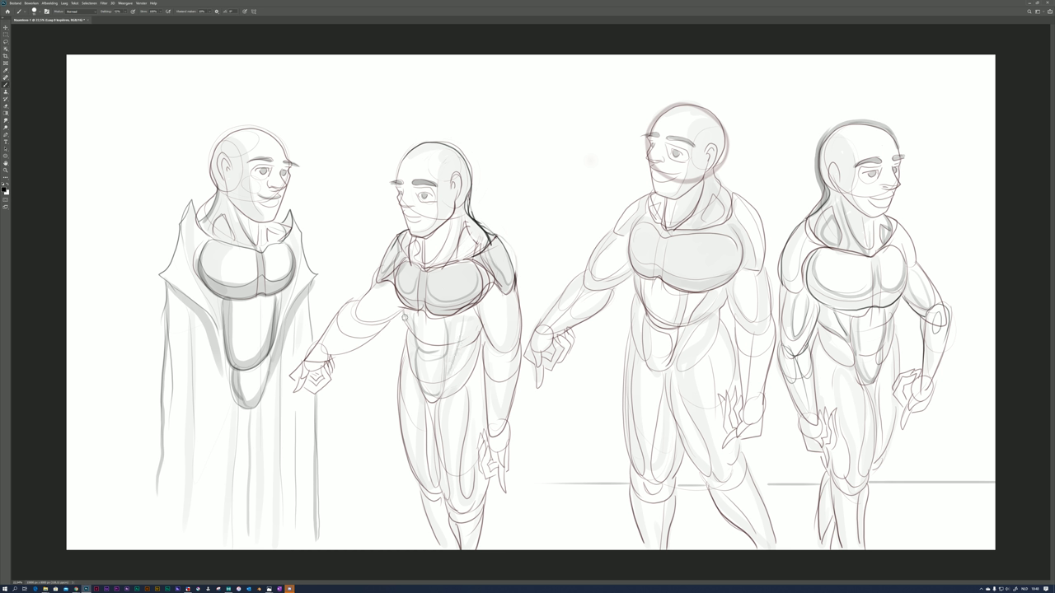
Darken the second figure's abdomen and head-back lines, then the third figure's head-back and ear.
mouse_move(480, 324)
mouse_down()
mouse_move(447, 389)
mouse_move(489, 333)
mouse_move(499, 345)
mouse_move(489, 338)
mouse_up()
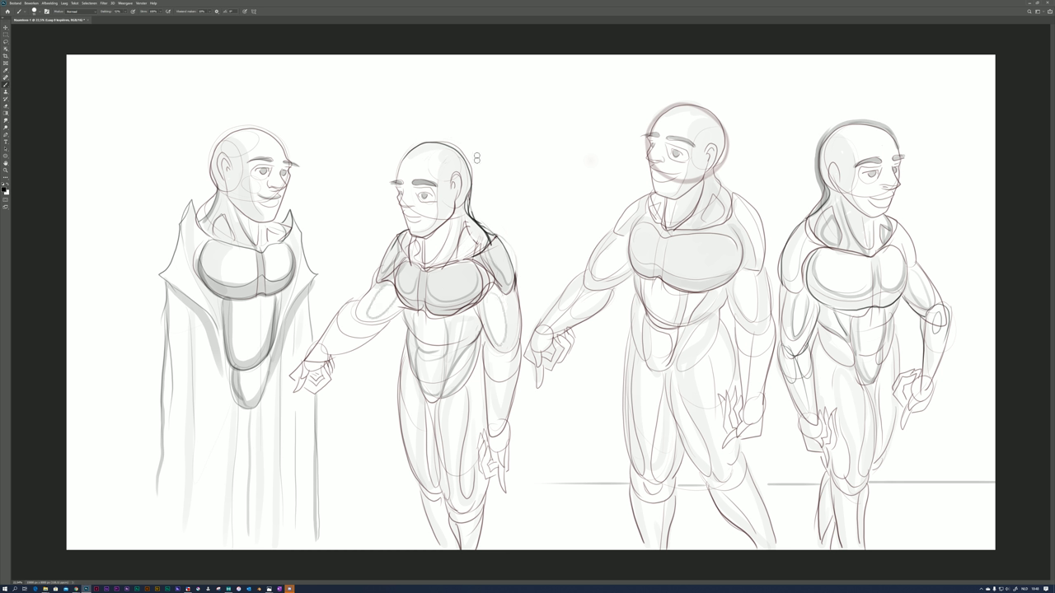
mouse_move(447, 146)
mouse_down()
mouse_move(471, 172)
mouse_move(481, 231)
mouse_up()
mouse_move(724, 137)
mouse_down()
mouse_move(716, 169)
mouse_move(728, 190)
mouse_up()
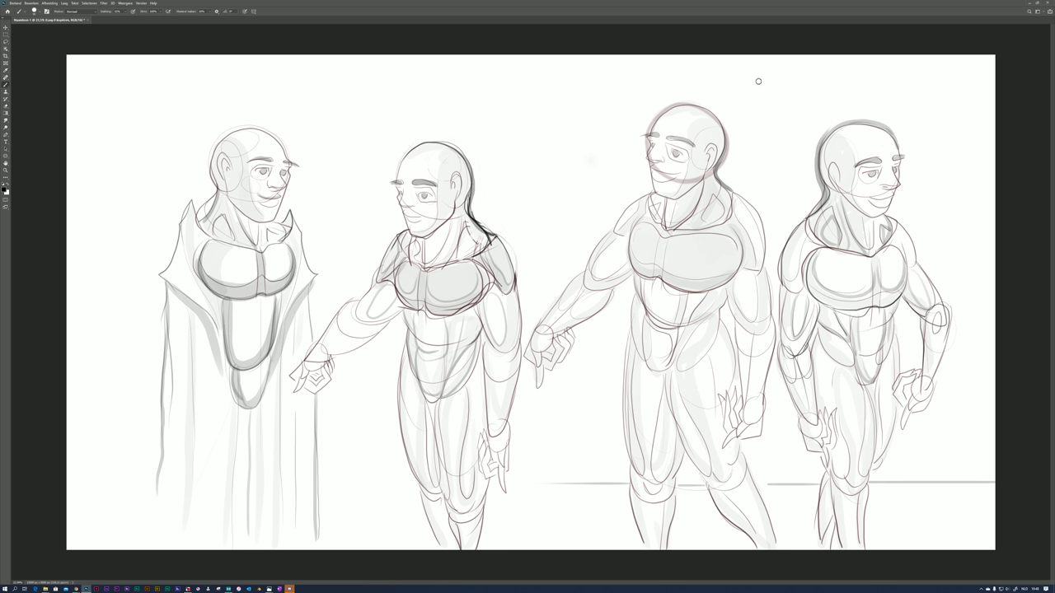
drag(727, 136, 729, 144)
Draw a collar line on the third figure and darken the fourth figure's neck line.
mouse_move(664, 200)
mouse_down()
mouse_move(685, 221)
mouse_move(702, 190)
mouse_up()
drag(839, 197, 863, 248)
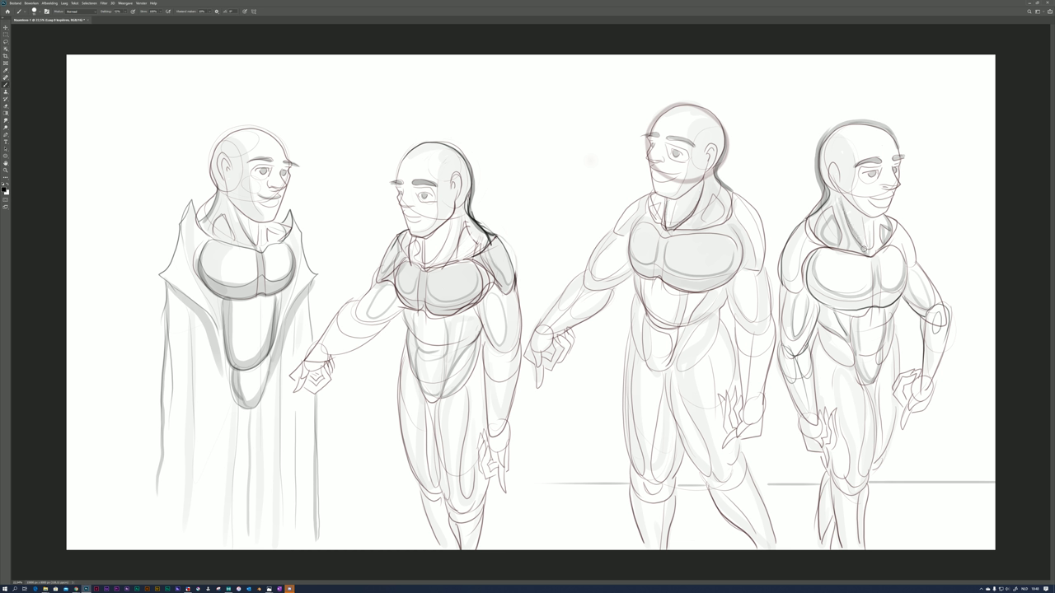
key(ctrl+z)
drag(842, 198, 868, 249)
Draw and darken a spike on the third figure's shoulder.
mouse_move(730, 197)
mouse_down()
mouse_move(736, 167)
mouse_move(765, 229)
mouse_up()
drag(651, 180, 618, 234)
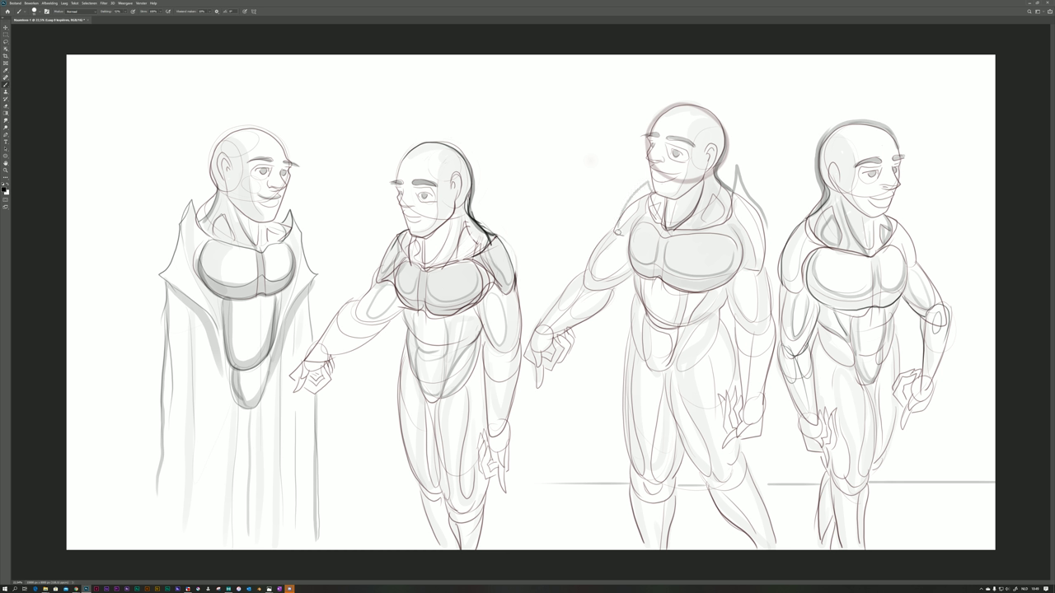
key(ctrl+z)
drag(736, 175, 736, 222)
mouse_move(739, 176)
mouse_down()
mouse_move(769, 239)
mouse_move(763, 265)
mouse_up()
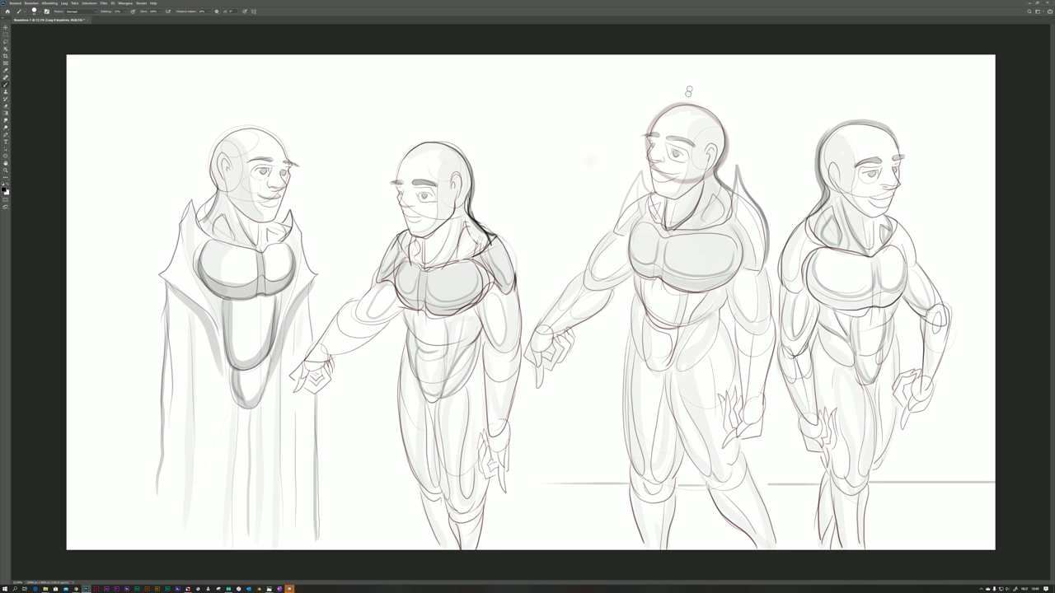
Erase the third figure's open-mouth lines and select layer Laag 0.
key(e)
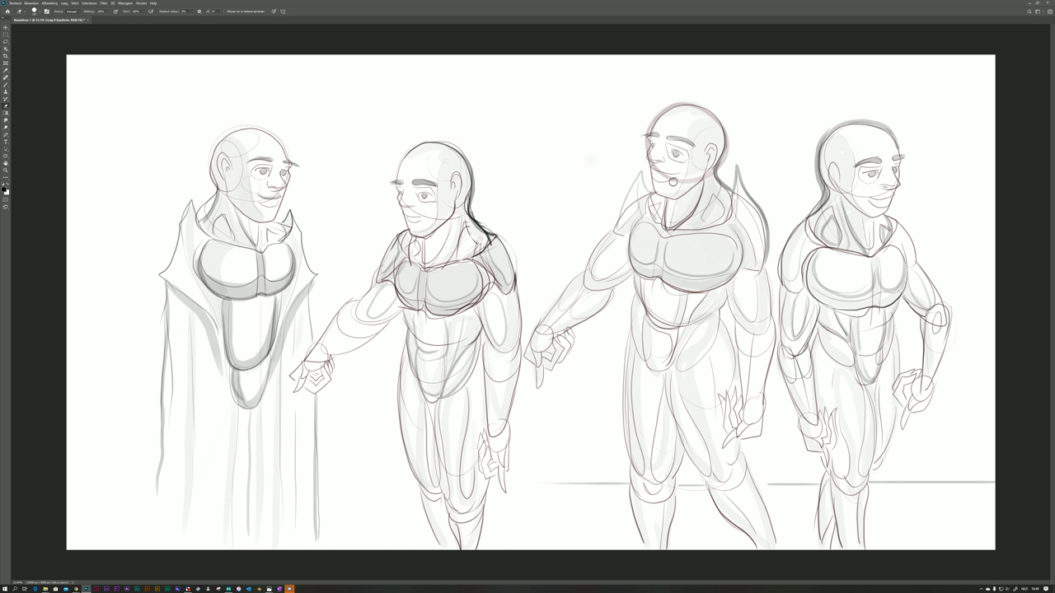
drag(662, 175, 659, 168)
key(alt+bracketleft)
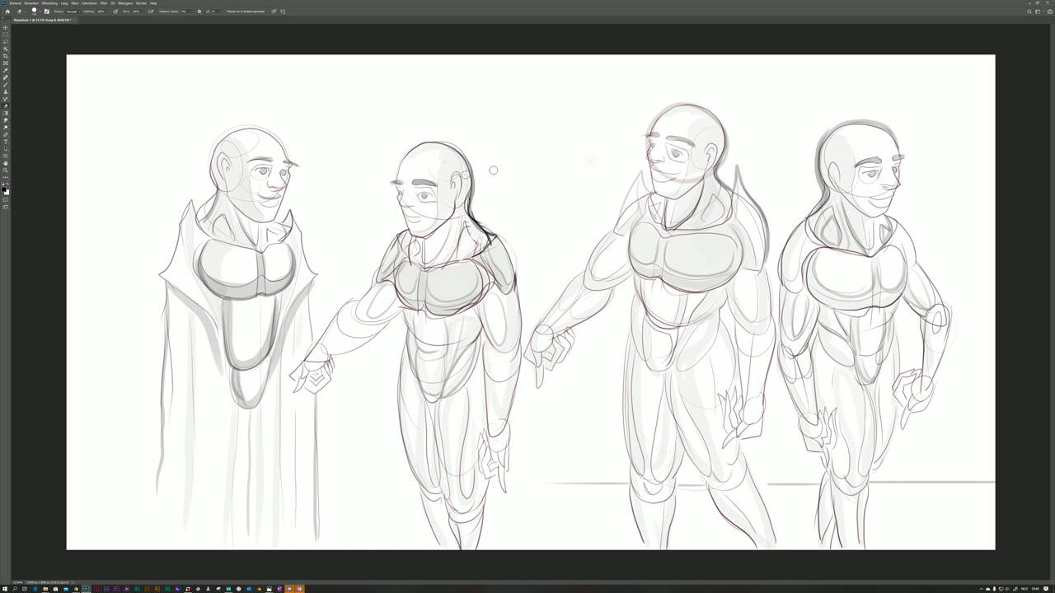
Draw a new smiling mouth on the third figure with the Brush.
key(b)
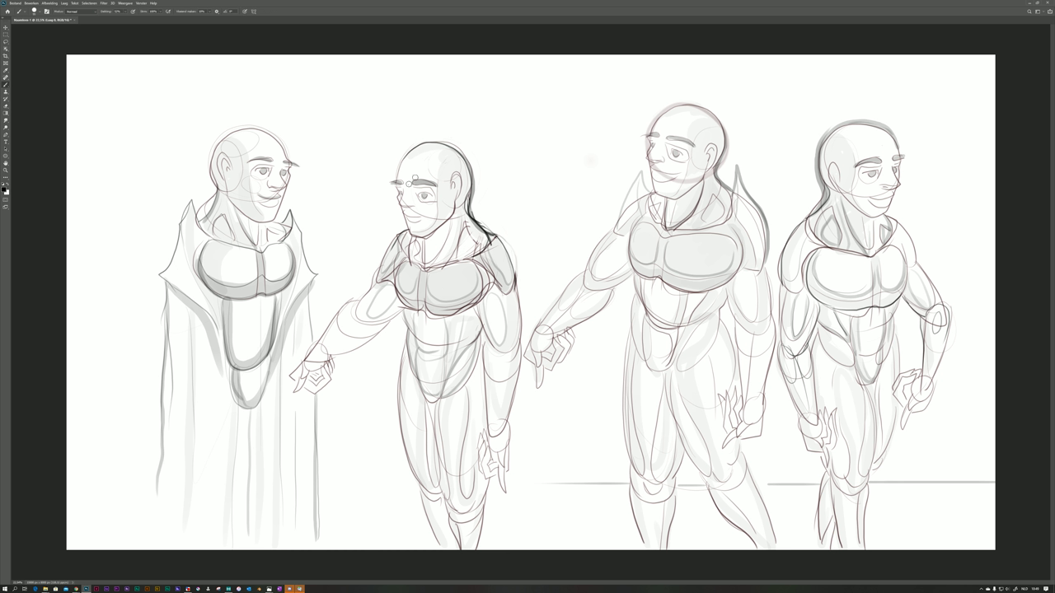
drag(666, 177, 671, 190)
key(ctrl+z)
drag(679, 183, 693, 178)
Switch to black and outline the third figure's upper chest, collar and strap.
key(x)
mouse_move(663, 231)
mouse_down()
mouse_move(734, 236)
mouse_move(743, 262)
mouse_up()
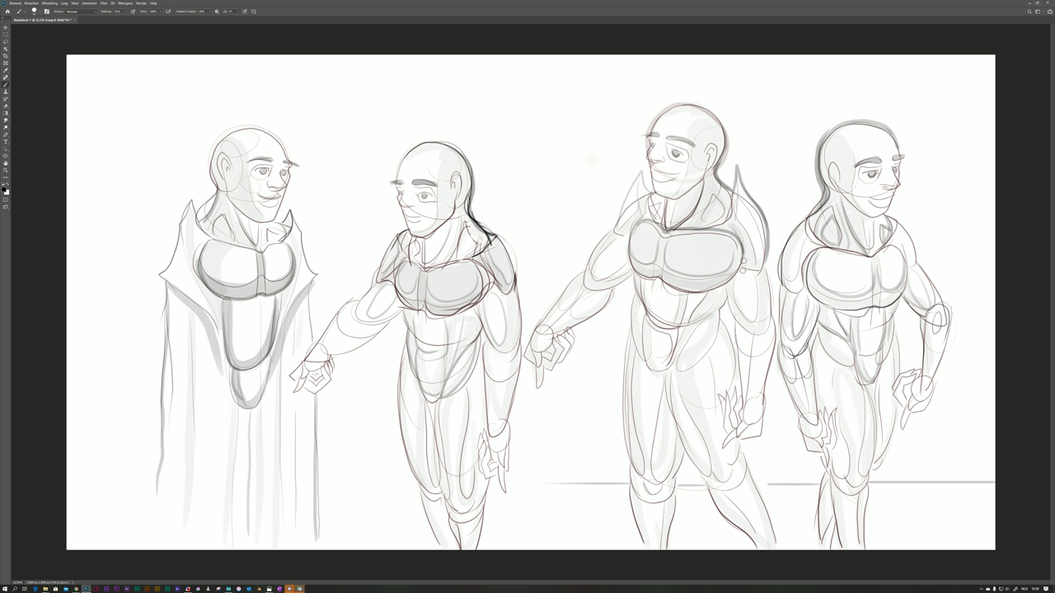
mouse_move(648, 216)
mouse_down()
mouse_move(665, 201)
mouse_move(659, 222)
mouse_move(707, 226)
mouse_move(712, 198)
mouse_up()
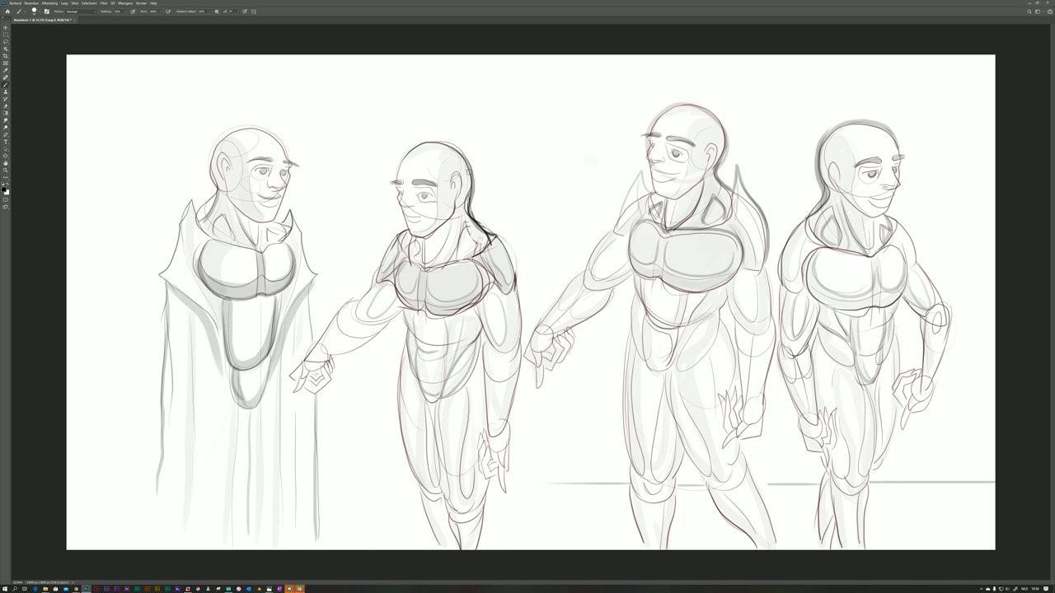
Outline the second figure's shoulders, neck and top of chest in dark lines.
mouse_move(473, 186)
mouse_down()
mouse_move(467, 209)
mouse_move(505, 246)
mouse_move(516, 293)
mouse_up()
key(ctrl+z)
drag(490, 231, 515, 294)
drag(407, 231, 378, 281)
mouse_move(404, 243)
mouse_down()
mouse_move(427, 272)
mouse_move(475, 259)
mouse_move(484, 289)
mouse_up()
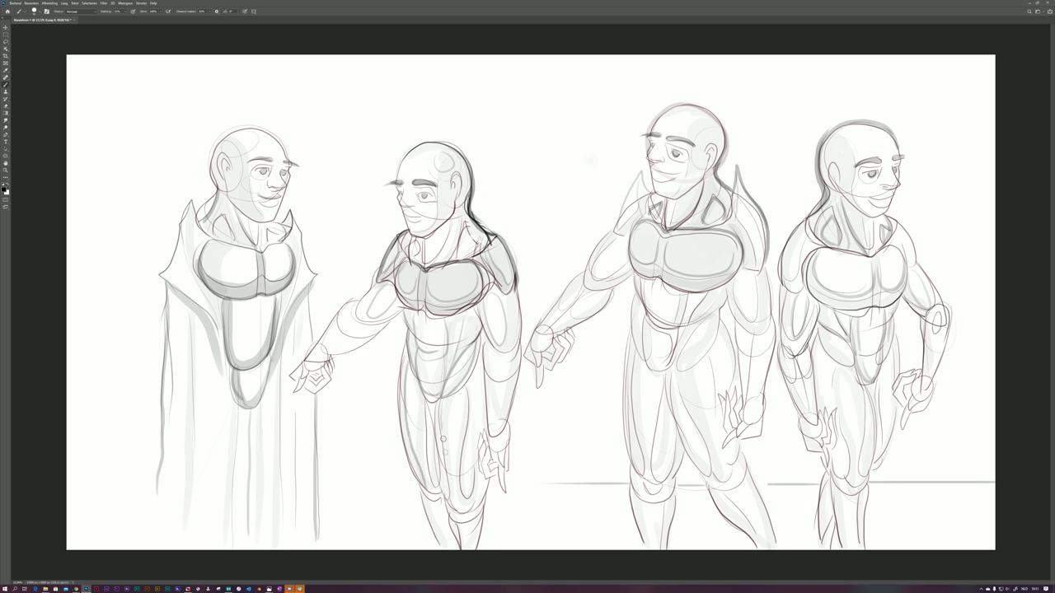
Strengthen the third figure's outer and inner leg lines and the right side of its torso.
scroll(523, 329, down, 5)
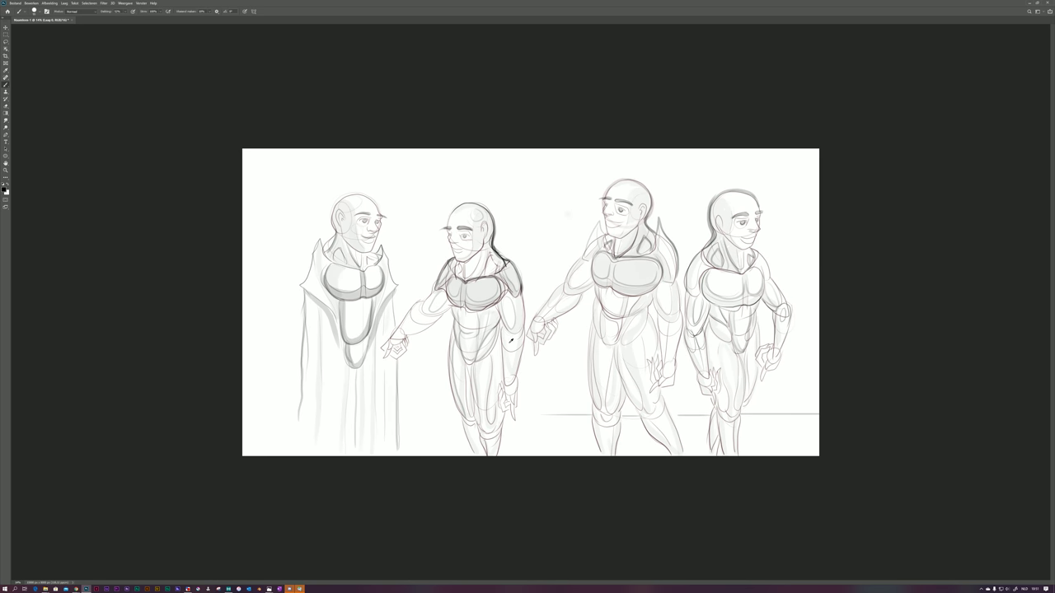
scroll(515, 334, up, 6)
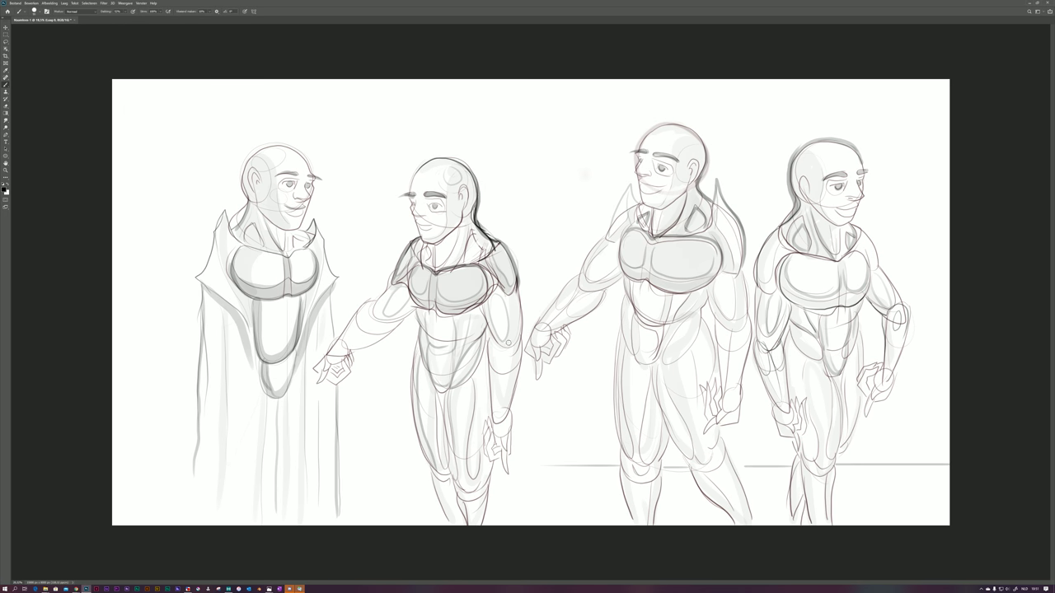
right_click(608, 339)
key(Escape)
mouse_move(623, 338)
mouse_down()
mouse_move(616, 440)
mouse_move(627, 434)
mouse_move(624, 347)
mouse_move(648, 365)
mouse_move(640, 453)
mouse_up()
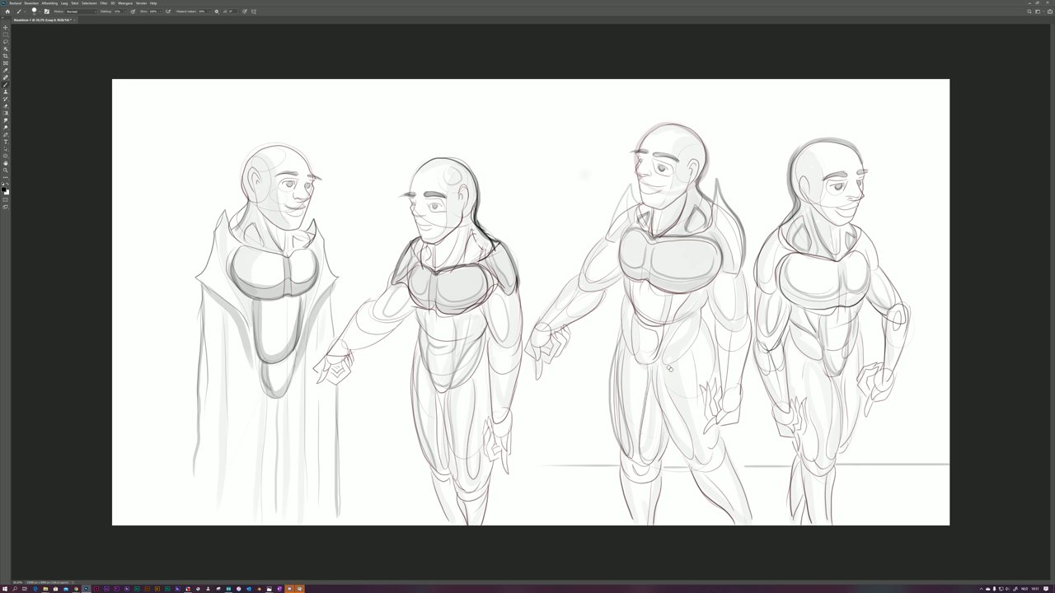
drag(668, 389, 693, 449)
key(ctrl+z)
drag(663, 373, 693, 454)
mouse_move(699, 320)
mouse_down()
mouse_move(715, 381)
mouse_move(666, 362)
mouse_move(685, 324)
mouse_up()
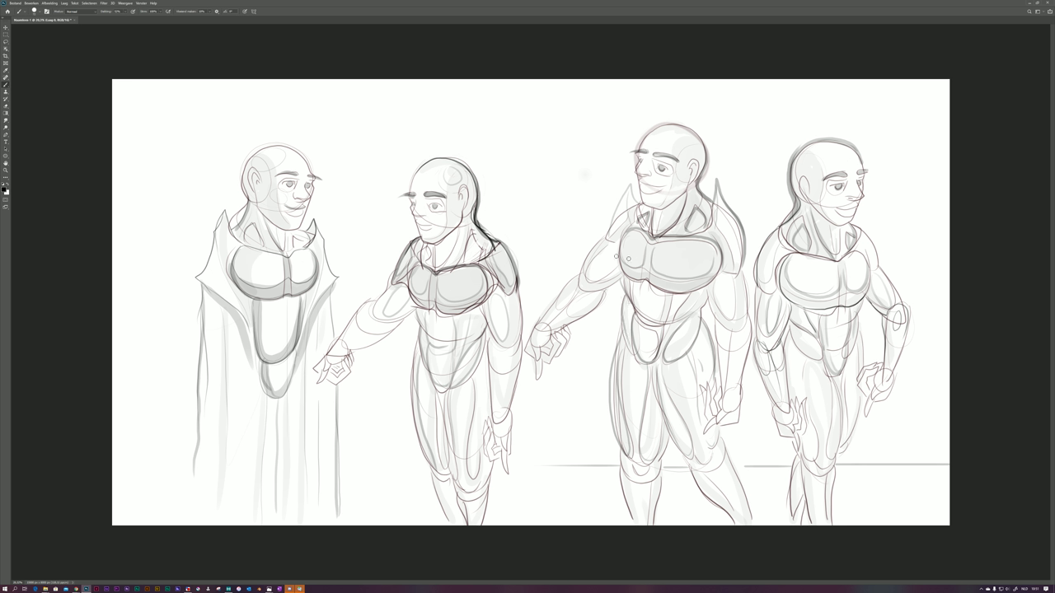
Outline the second figure's upper arm and redraw the robe's lower left edge.
mouse_move(615, 243)
mouse_down()
mouse_move(602, 256)
mouse_move(610, 267)
mouse_up()
key(ctrl+z)
drag(391, 287, 371, 345)
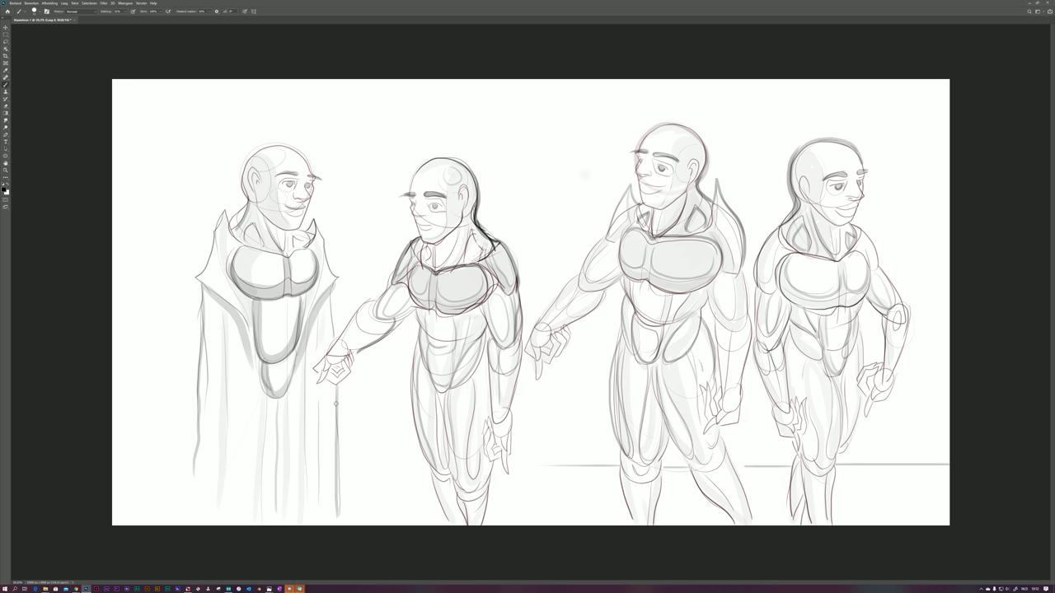
drag(196, 451, 187, 496)
Draw straight ground lines at the feet of the second figure and the robed figure.
mouse_move(377, 463)
mouse_down()
mouse_move(428, 468)
mouse_move(372, 467)
mouse_up()
key(ctrl+z)
mouse_move(141, 463)
mouse_down()
mouse_move(422, 392)
mouse_move(194, 468)
mouse_move(131, 469)
mouse_up()
key(ctrl+z)
key(ctrl+minus)
key(ctrl+plus)
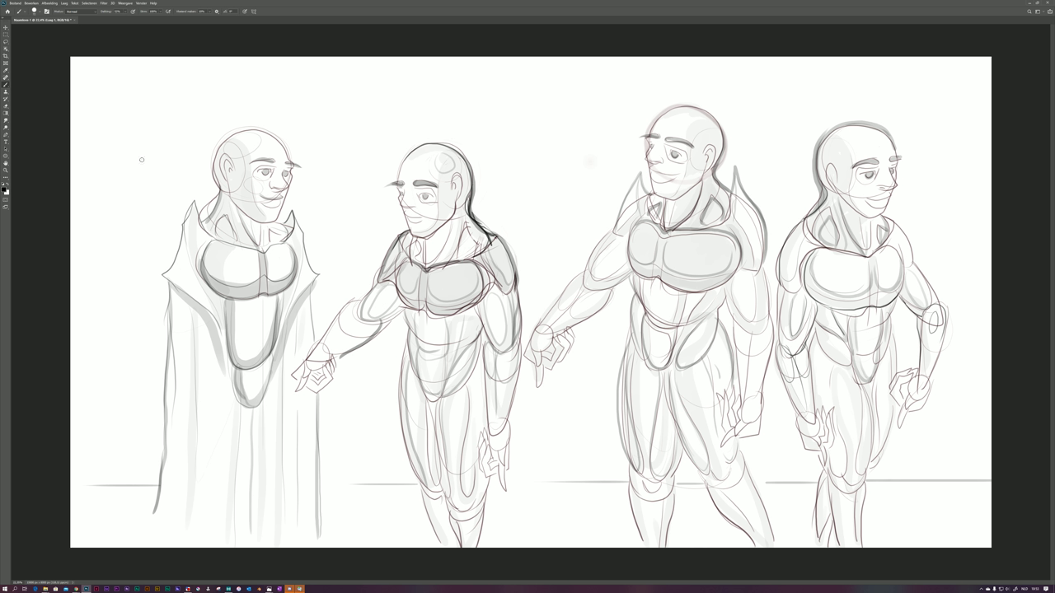
Drag the Gradient tool across the background layer to lay down the deep red gradient.
click(7, 116)
drag(148, 130, 219, 370)
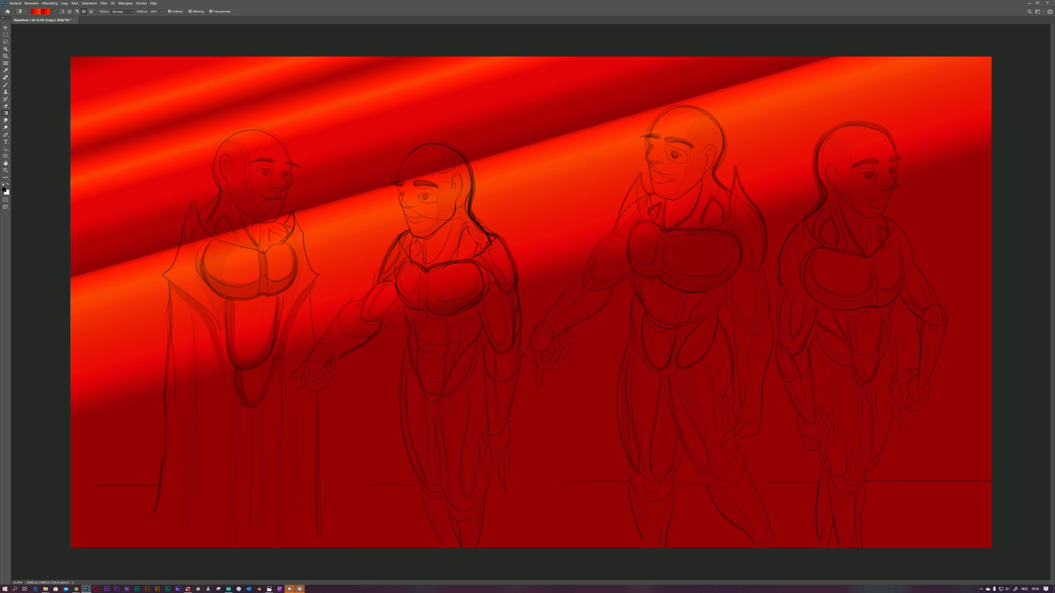
Make white the foreground, pick a soft brush, and paint a pale tint over the second figure's face.
key(x)
right_click(437, 190)
key(b)
right_click(437, 177)
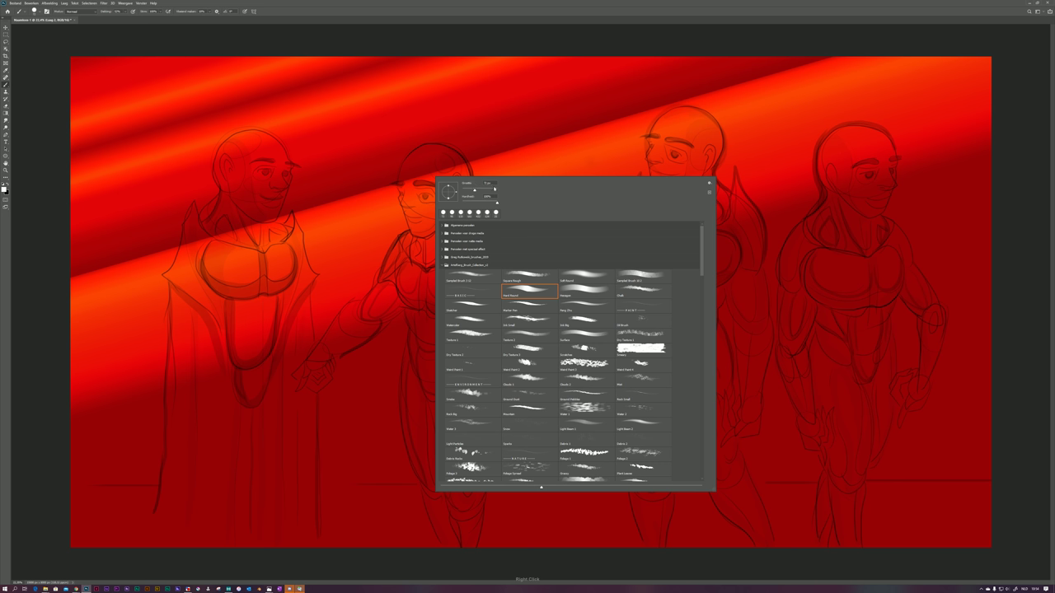
mouse_move(421, 169)
mouse_down()
mouse_move(433, 209)
mouse_move(413, 178)
mouse_move(417, 156)
mouse_move(434, 153)
mouse_move(454, 189)
mouse_move(445, 165)
mouse_move(423, 165)
mouse_move(447, 165)
mouse_move(419, 206)
mouse_move(409, 198)
mouse_move(419, 219)
mouse_move(443, 223)
mouse_move(448, 202)
mouse_move(441, 239)
mouse_move(419, 251)
mouse_move(432, 260)
mouse_move(460, 240)
mouse_move(460, 252)
mouse_move(481, 237)
mouse_move(459, 206)
mouse_up()
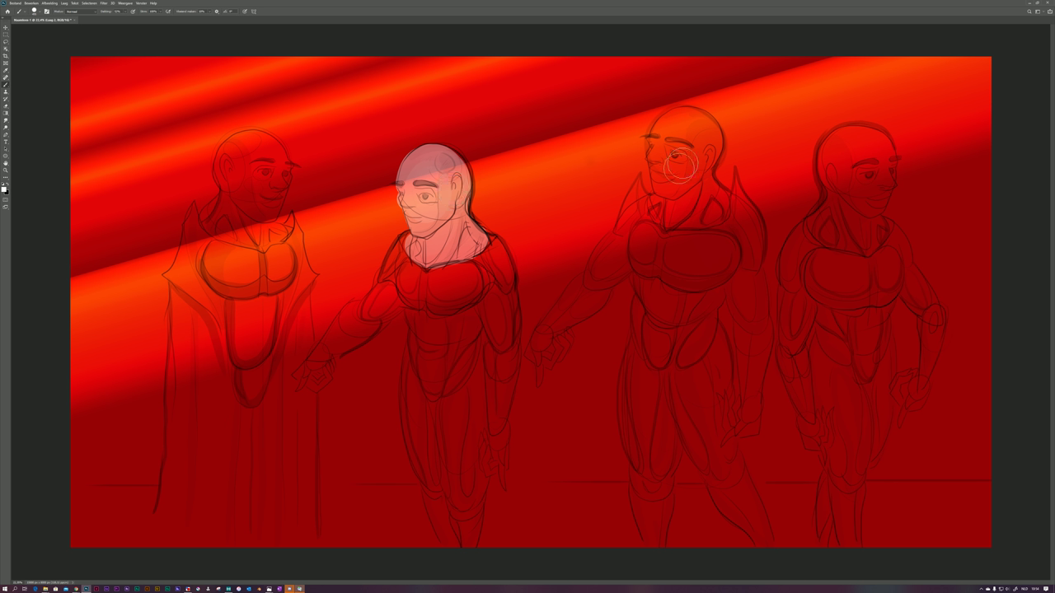
Tint the third and fourth figures' necks and the fourth figure's face and temple in pale skin tone.
mouse_move(659, 202)
mouse_down()
mouse_move(720, 210)
mouse_move(716, 196)
mouse_move(683, 211)
mouse_move(681, 191)
mouse_move(661, 180)
mouse_move(664, 124)
mouse_move(691, 113)
mouse_move(709, 122)
mouse_move(717, 139)
mouse_move(703, 182)
mouse_move(709, 210)
mouse_move(695, 136)
mouse_move(675, 164)
mouse_move(685, 169)
mouse_move(691, 128)
mouse_up()
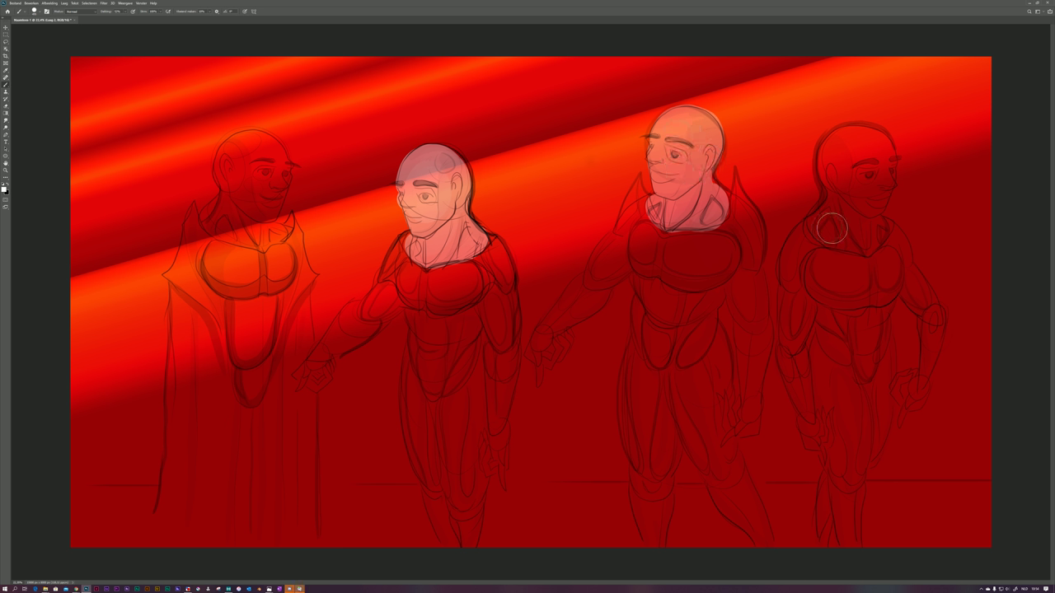
mouse_move(832, 228)
mouse_down()
mouse_move(820, 241)
mouse_move(812, 225)
mouse_move(833, 189)
mouse_move(831, 148)
mouse_up()
mouse_move(853, 160)
mouse_down()
mouse_move(857, 192)
mouse_move(841, 170)
mouse_up()
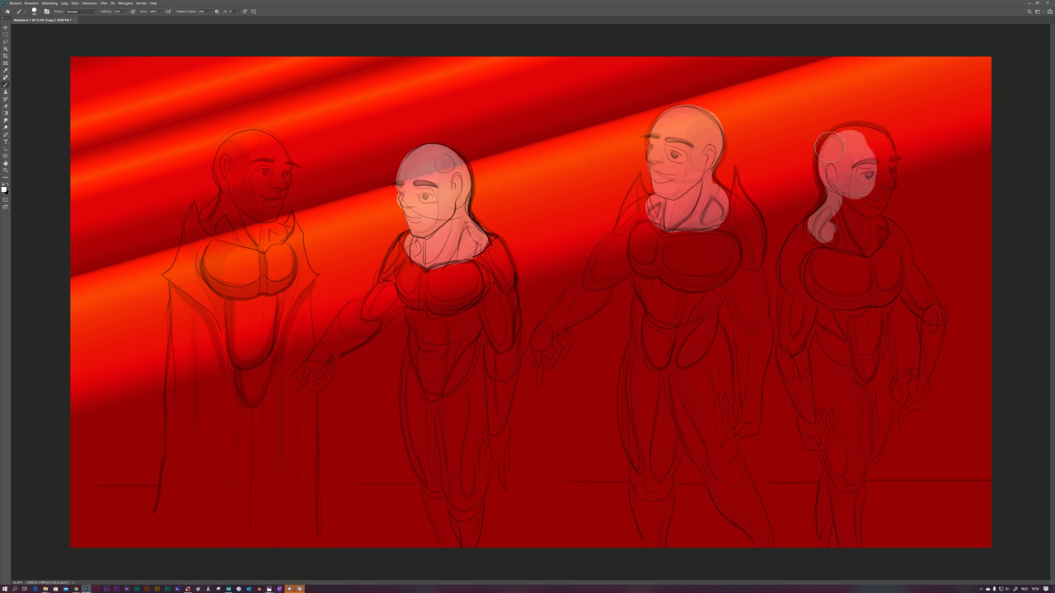
drag(867, 135, 887, 150)
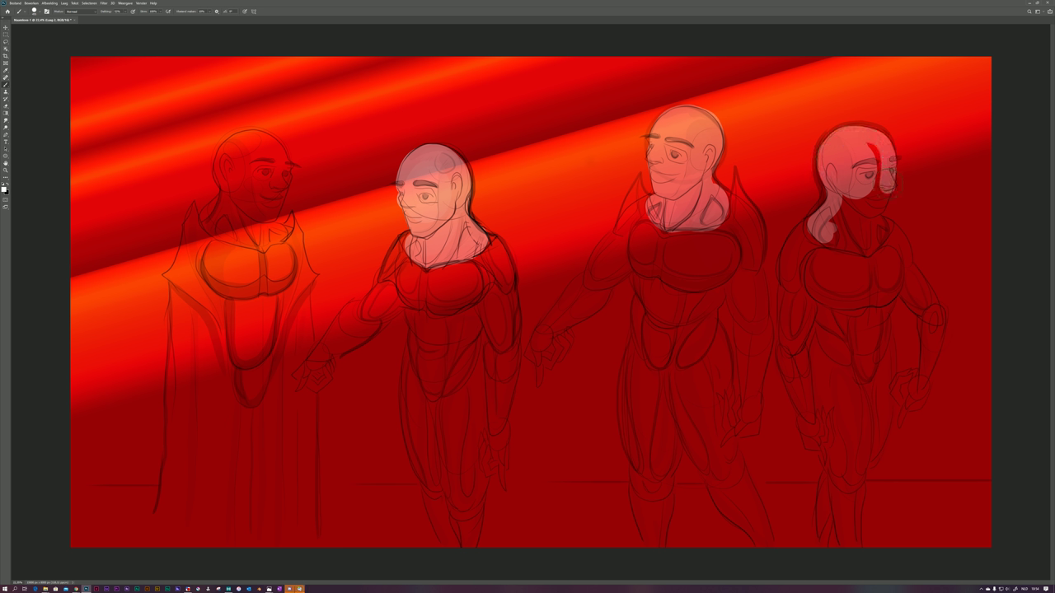
mouse_move(888, 186)
mouse_down()
mouse_move(867, 208)
mouse_move(865, 177)
mouse_up()
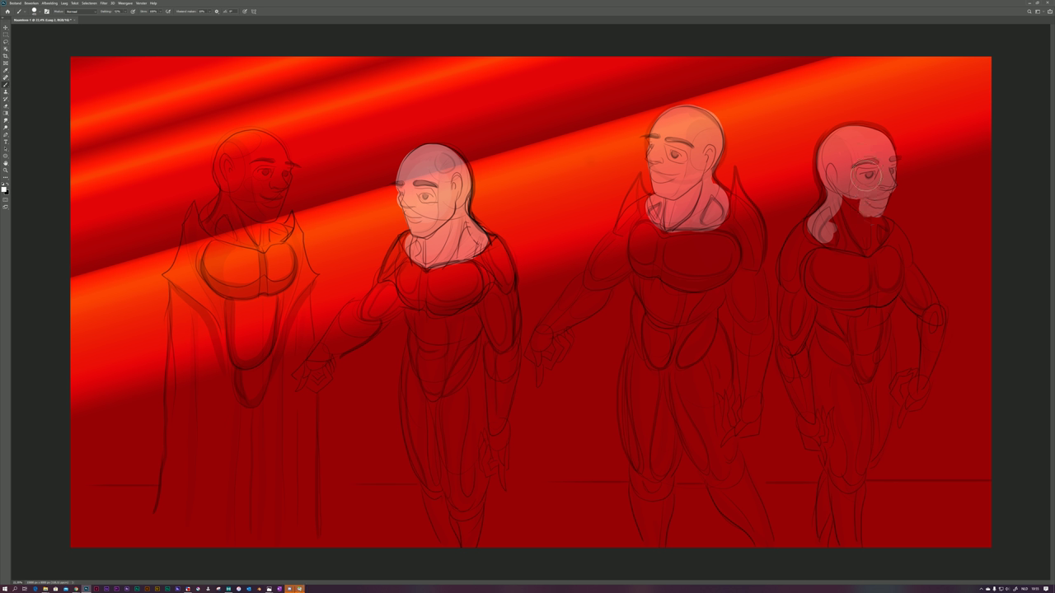
mouse_move(845, 213)
mouse_down()
mouse_move(828, 242)
mouse_move(870, 248)
mouse_move(883, 233)
mouse_move(876, 223)
mouse_move(849, 237)
mouse_move(852, 197)
mouse_move(859, 210)
mouse_move(839, 244)
mouse_move(860, 196)
mouse_move(851, 178)
mouse_move(852, 195)
mouse_move(893, 196)
mouse_move(880, 137)
mouse_move(862, 153)
mouse_move(867, 165)
mouse_move(845, 147)
mouse_up()
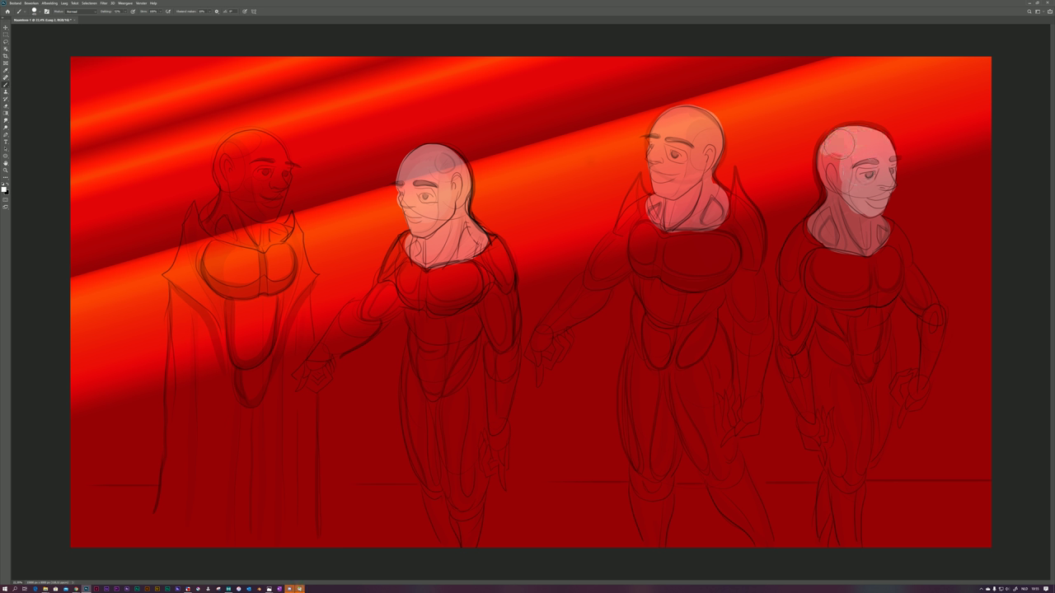
drag(826, 152, 834, 173)
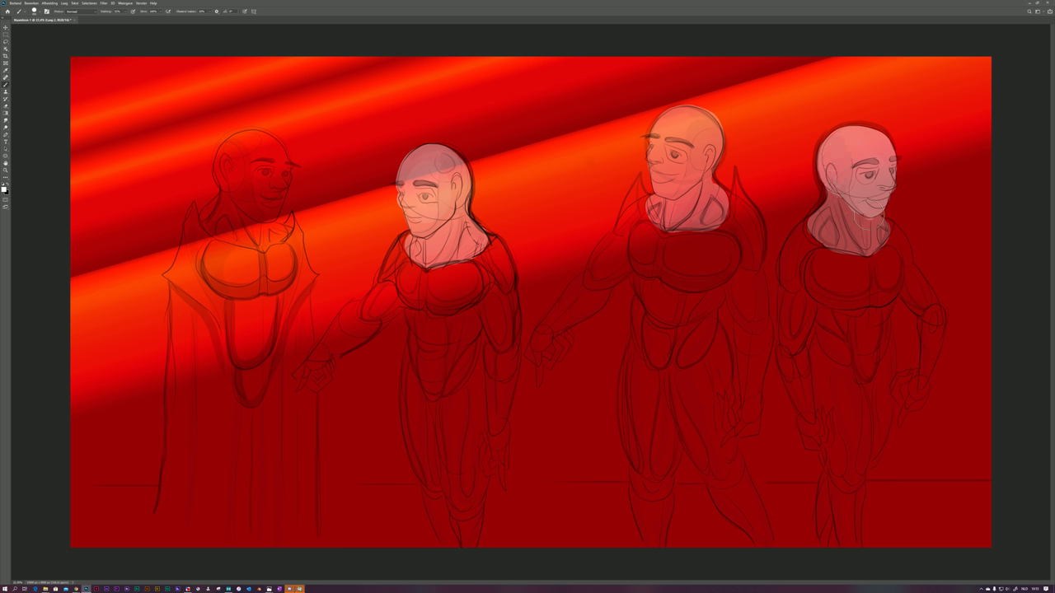
drag(832, 192, 868, 239)
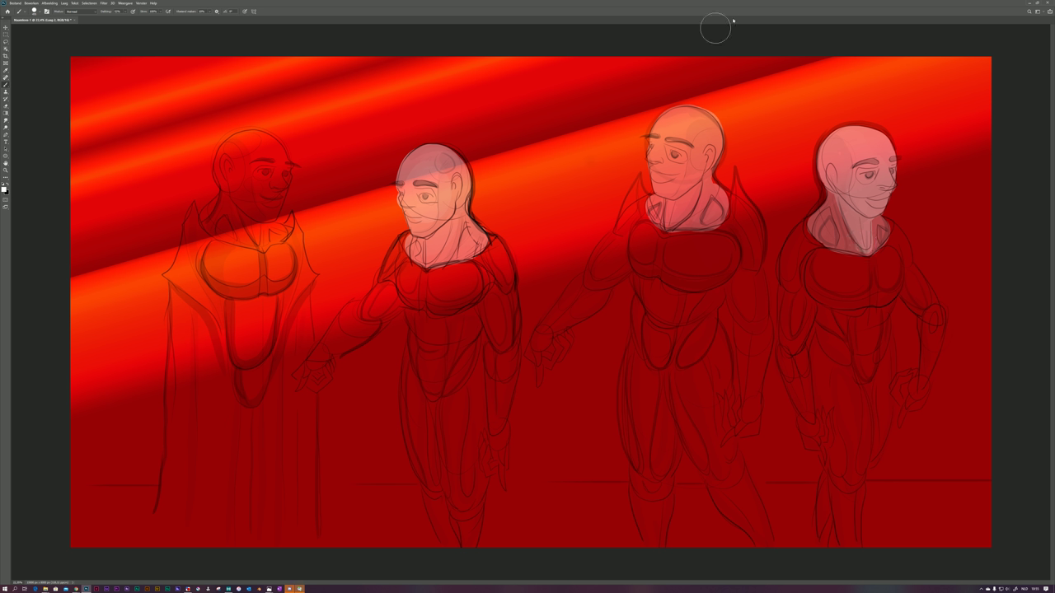
Lighten the second figure's cheek, jaw and head, then tint the first figure's neck and head pale.
drag(416, 181, 422, 211)
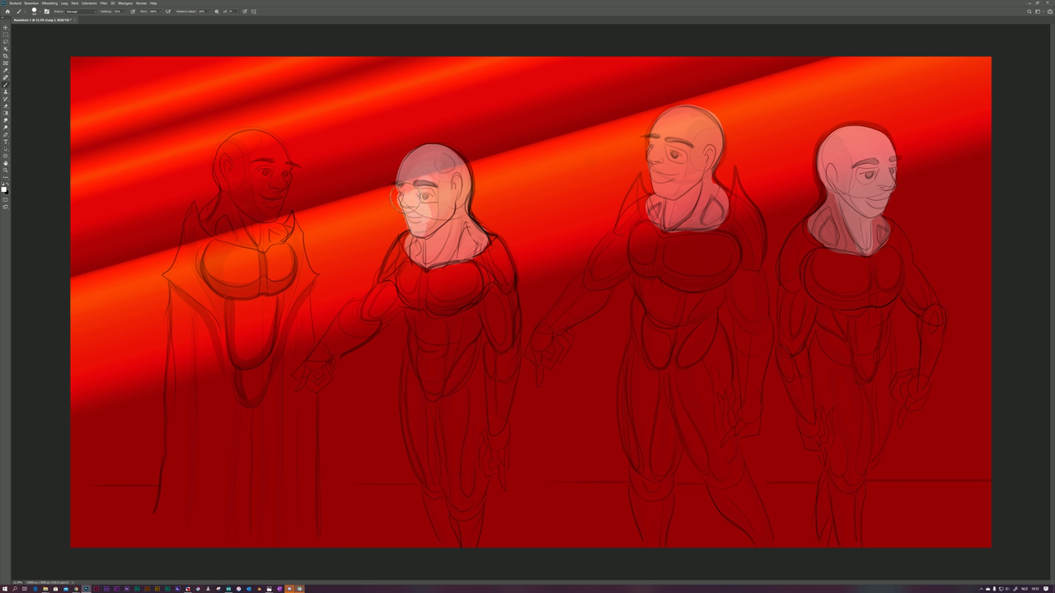
mouse_move(403, 175)
mouse_down()
mouse_move(416, 148)
mouse_move(455, 158)
mouse_move(453, 197)
mouse_move(436, 205)
mouse_move(449, 183)
mouse_move(422, 224)
mouse_move(447, 185)
mouse_move(433, 196)
mouse_move(422, 164)
mouse_up()
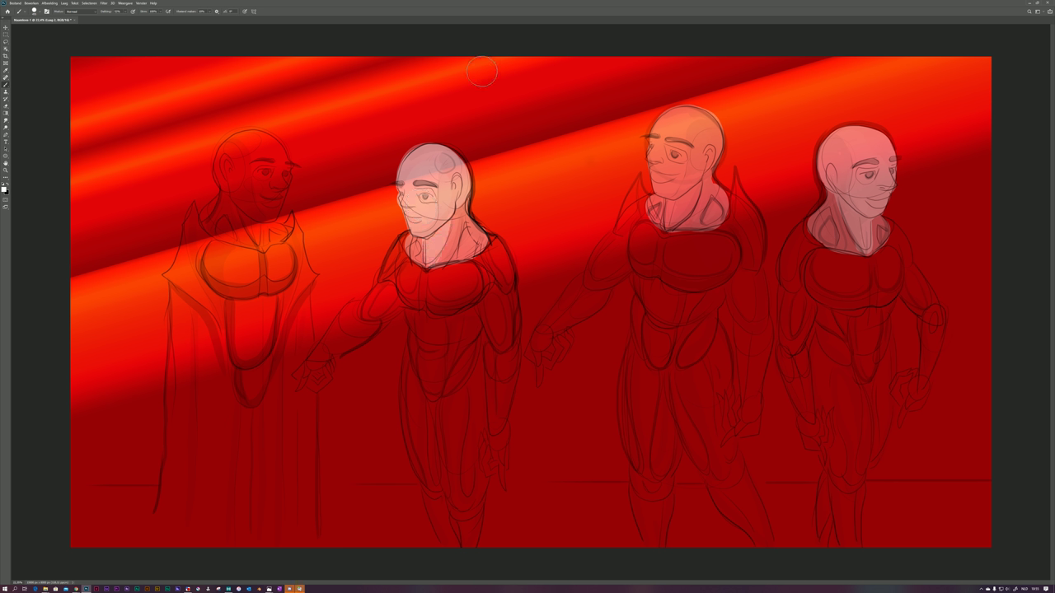
mouse_move(247, 194)
mouse_down()
mouse_move(239, 216)
mouse_move(212, 225)
mouse_move(231, 243)
mouse_move(258, 241)
mouse_move(279, 157)
mouse_move(239, 148)
mouse_move(262, 177)
mouse_move(254, 213)
mouse_up()
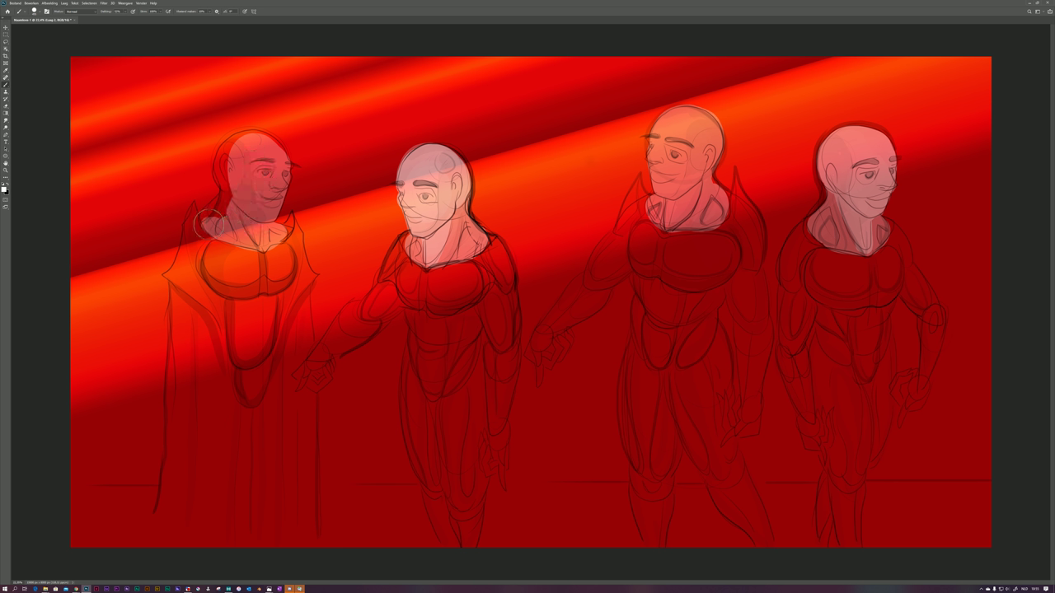
mouse_move(210, 224)
mouse_down()
mouse_move(224, 151)
mouse_move(249, 138)
mouse_up()
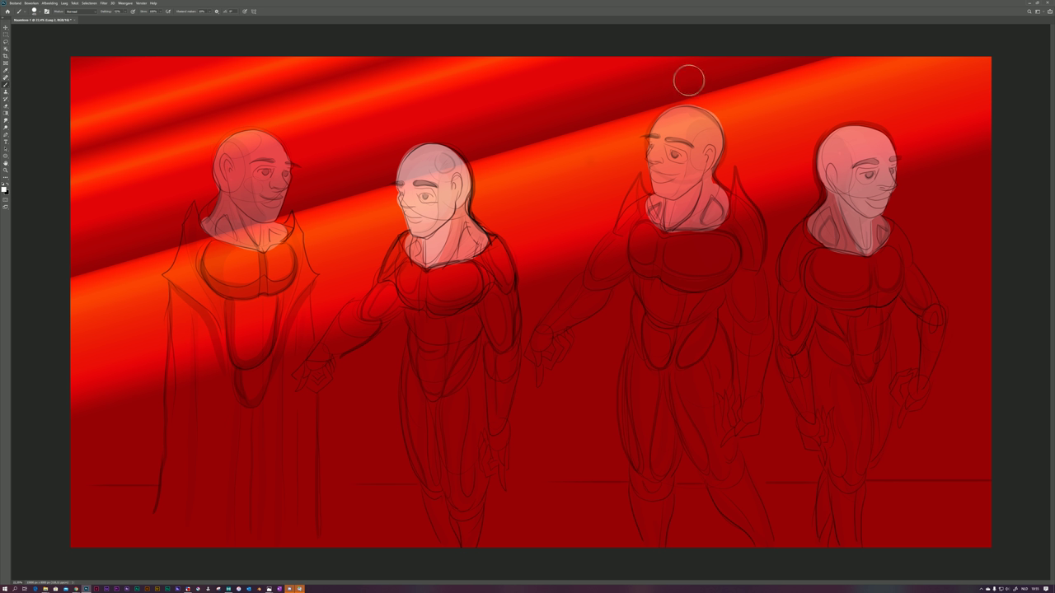
Touch up the third figure's head tint and lighten the first figure's face, cheek, jaw and neck.
drag(699, 123, 703, 138)
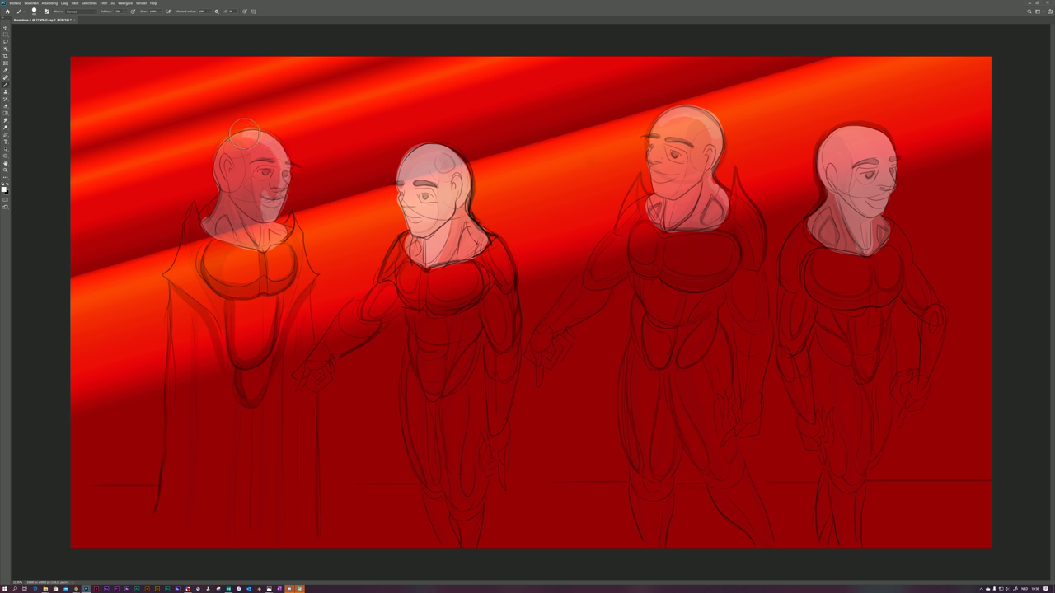
drag(252, 153, 257, 205)
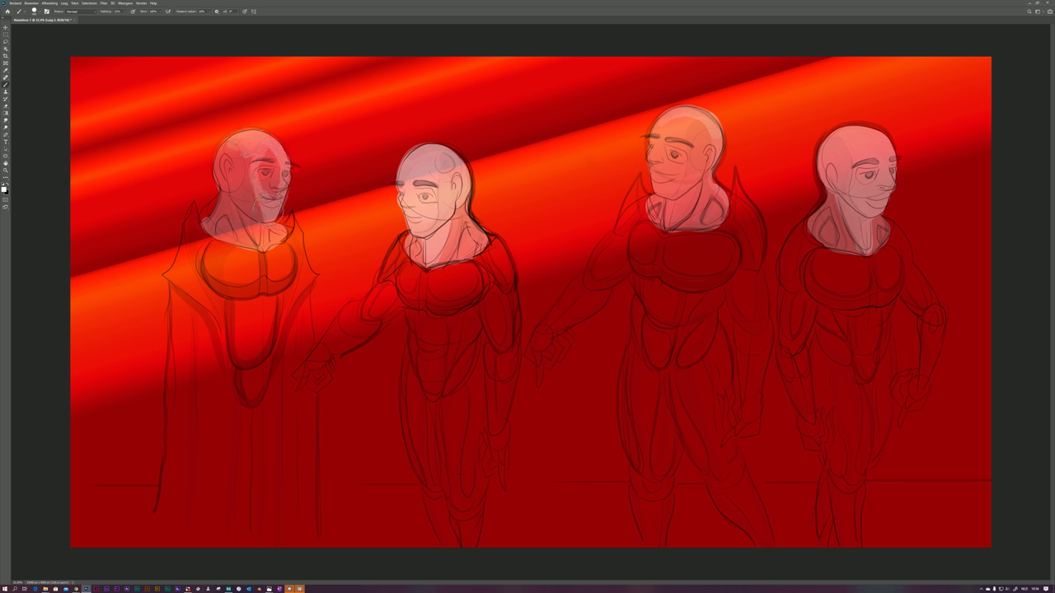
drag(262, 157, 288, 213)
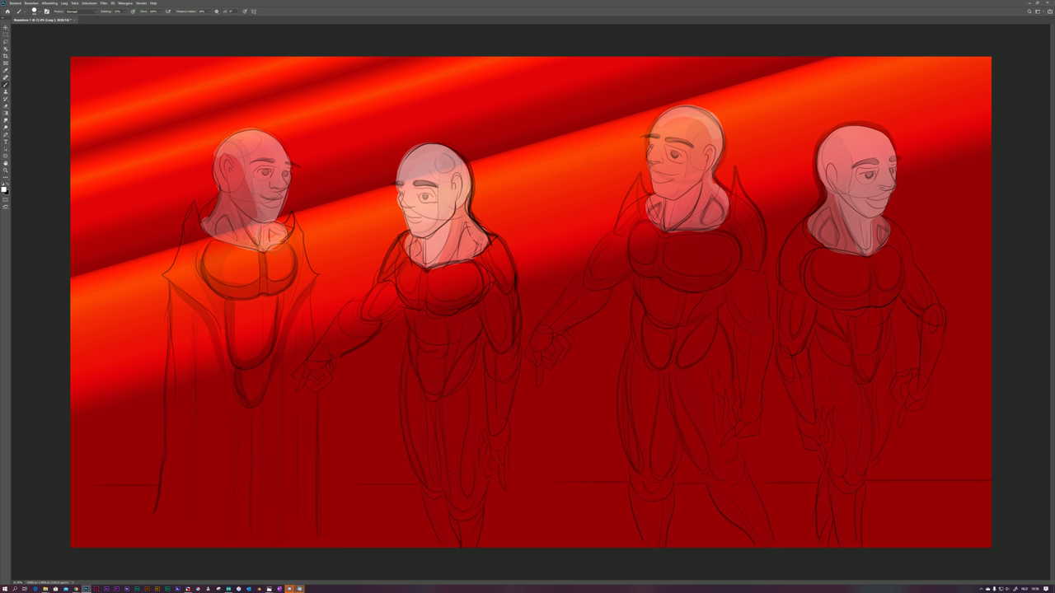
drag(241, 216, 210, 219)
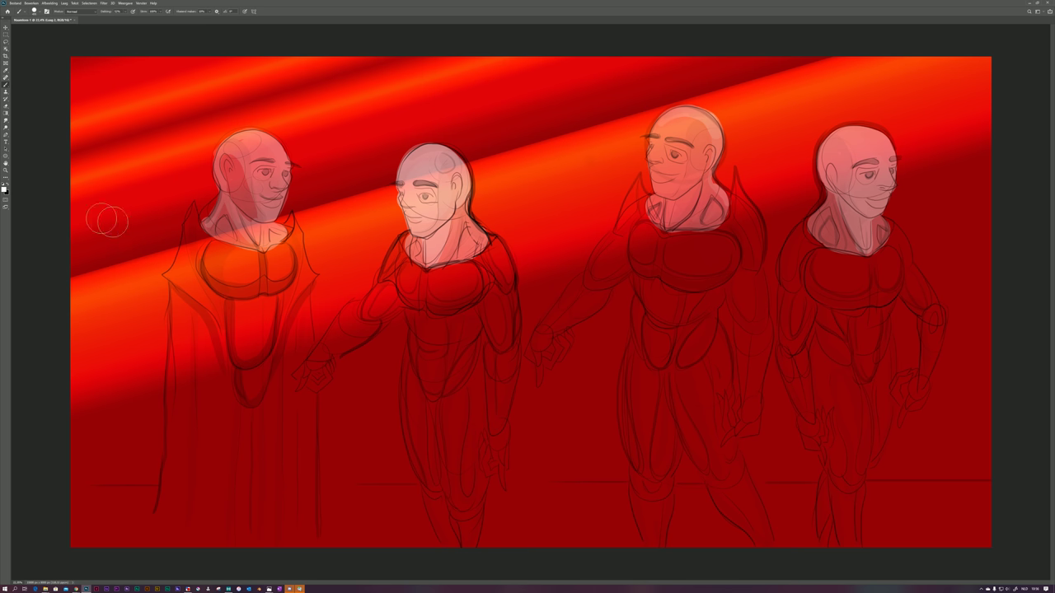
Switch to a dark foreground colour, redraw lines on the second figure's abdomen and lower leg, and start setting the background colour.
click(4, 189)
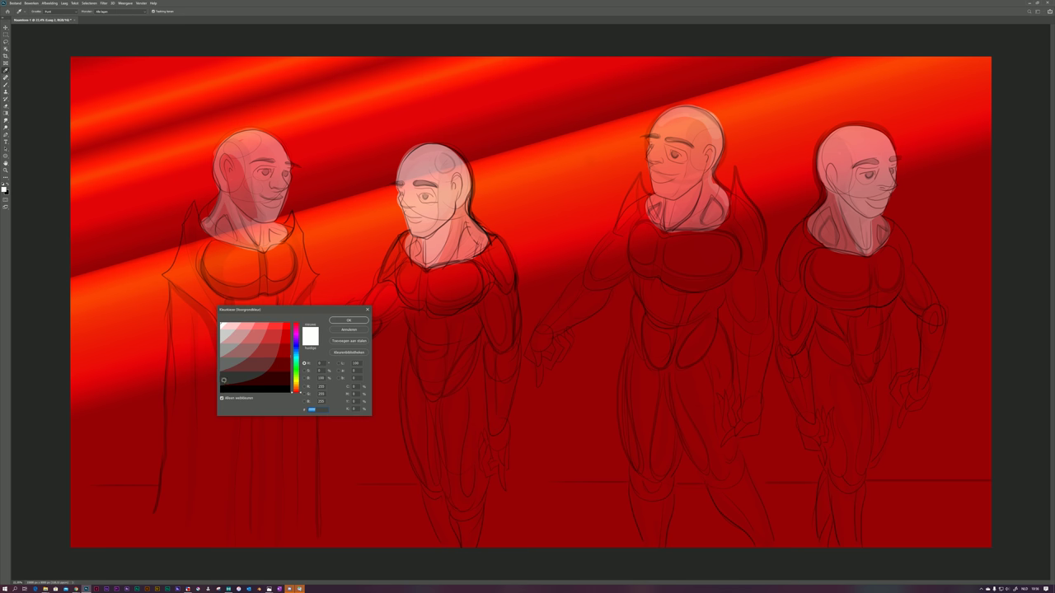
click(342, 321)
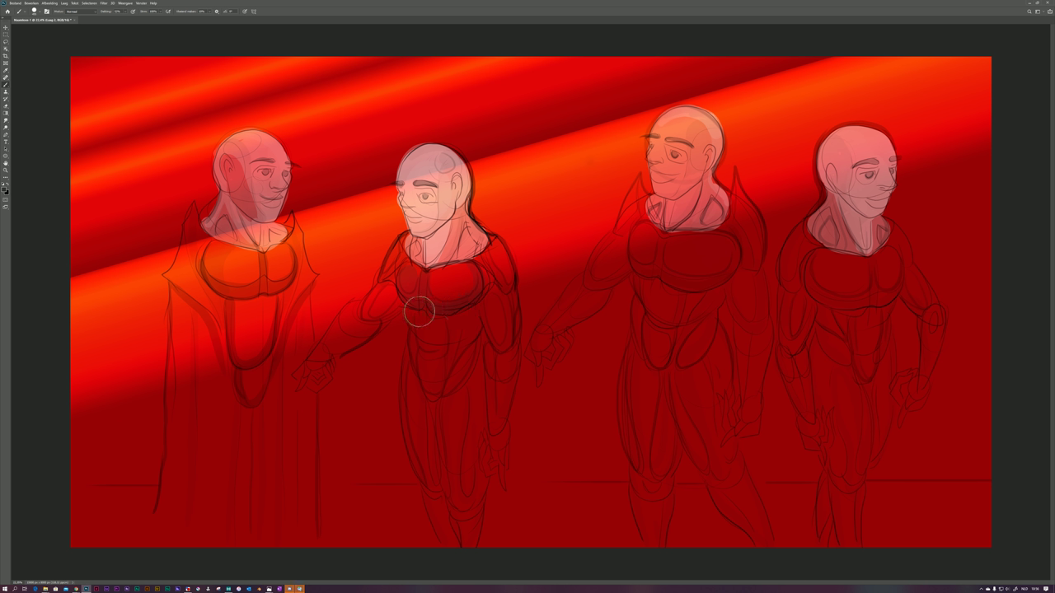
drag(435, 353, 424, 379)
drag(486, 483, 466, 516)
click(7, 191)
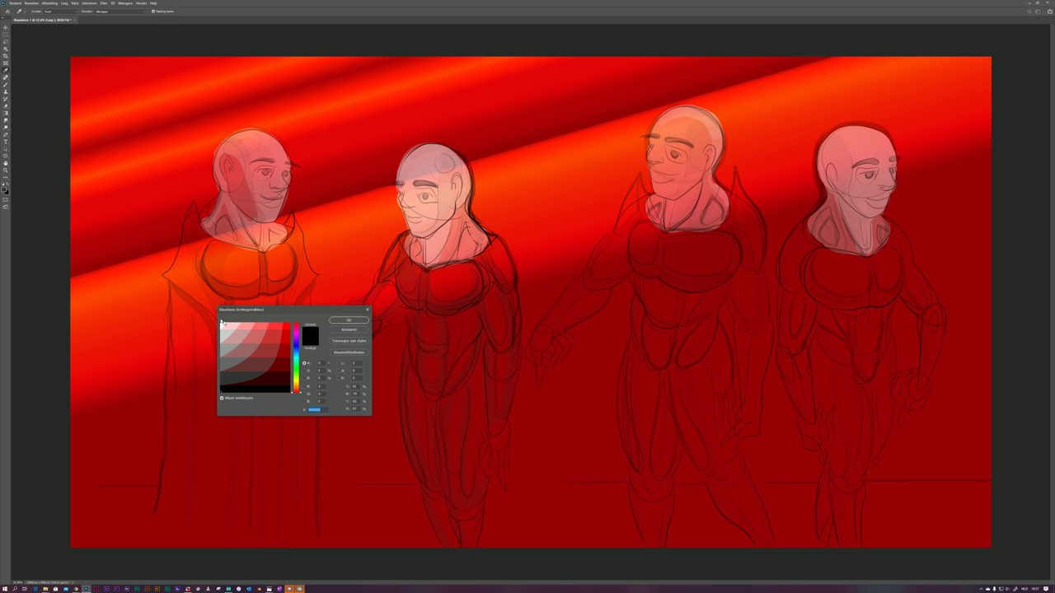
Paint with white, brushing highlights over the second figure's chest, shoulder, upper arms and thighs.
click(349, 320)
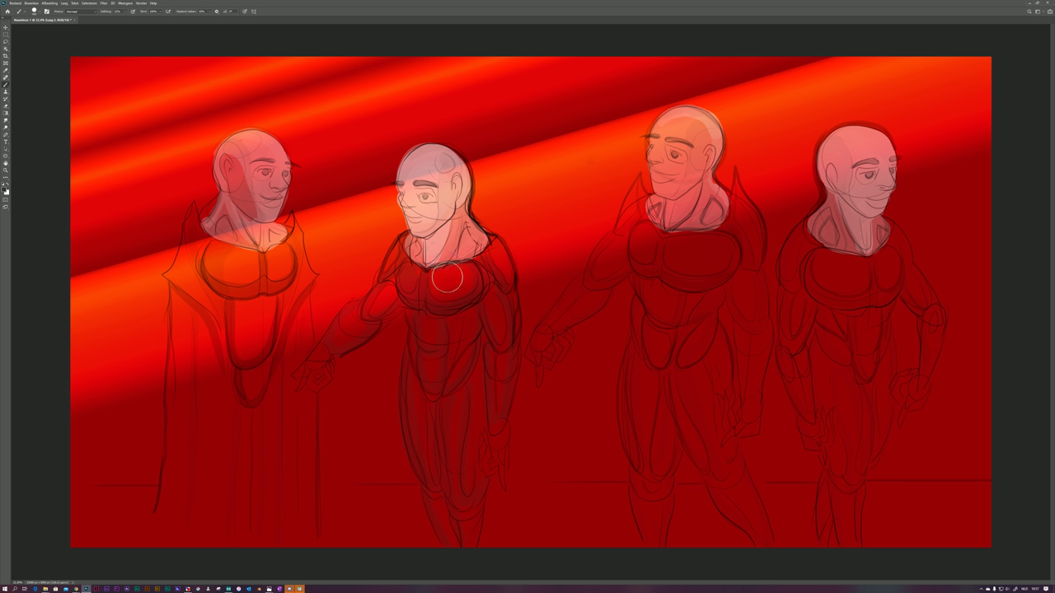
key(x)
mouse_move(447, 279)
mouse_down()
mouse_move(431, 278)
mouse_move(430, 296)
mouse_move(465, 289)
mouse_move(436, 272)
mouse_move(402, 276)
mouse_move(416, 287)
mouse_move(418, 275)
mouse_up()
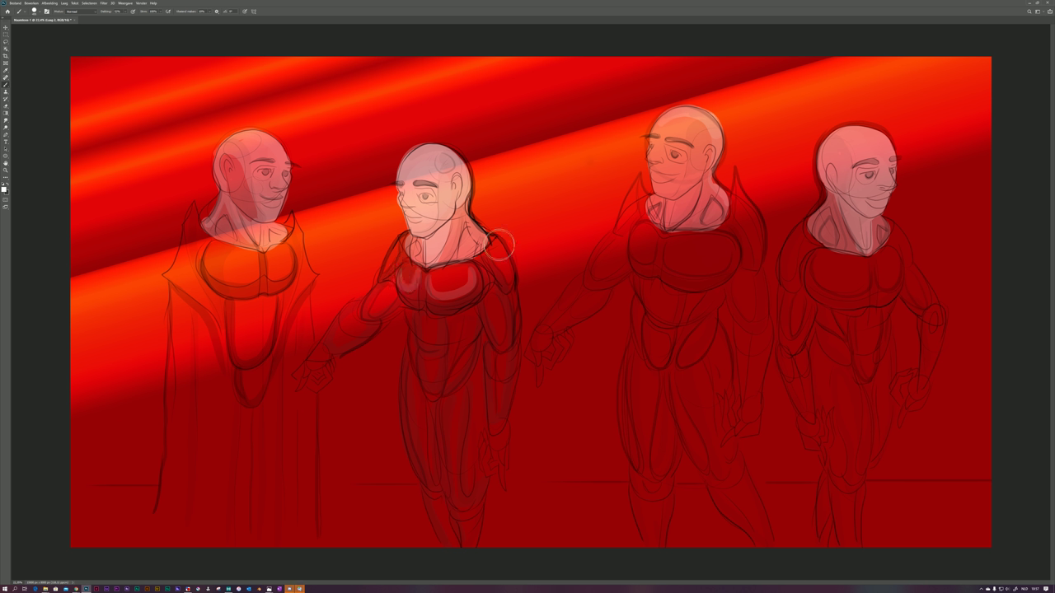
mouse_move(499, 245)
mouse_down()
mouse_move(502, 308)
mouse_move(521, 295)
mouse_move(511, 305)
mouse_move(510, 293)
mouse_move(516, 354)
mouse_move(502, 426)
mouse_up()
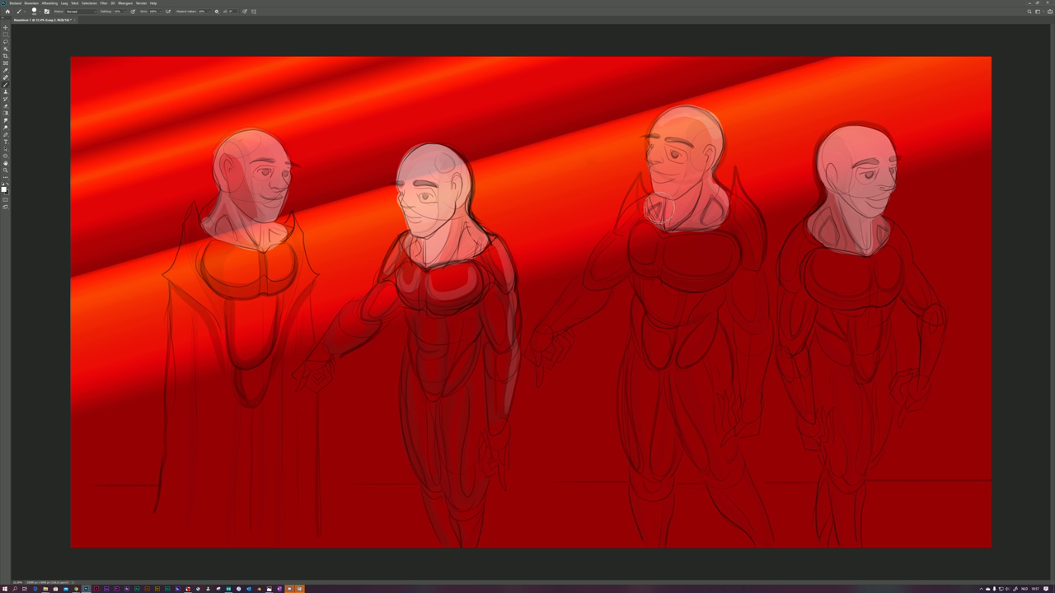
mouse_move(388, 284)
mouse_down()
mouse_move(299, 384)
mouse_move(313, 355)
mouse_move(296, 376)
mouse_move(318, 384)
mouse_move(325, 368)
mouse_move(313, 370)
mouse_up()
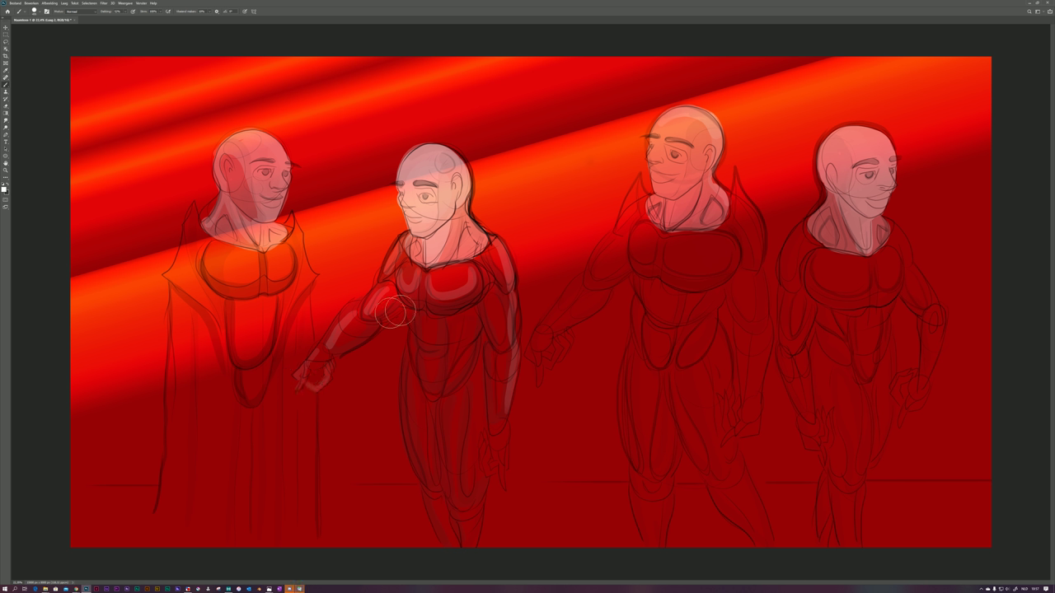
drag(412, 380, 426, 459)
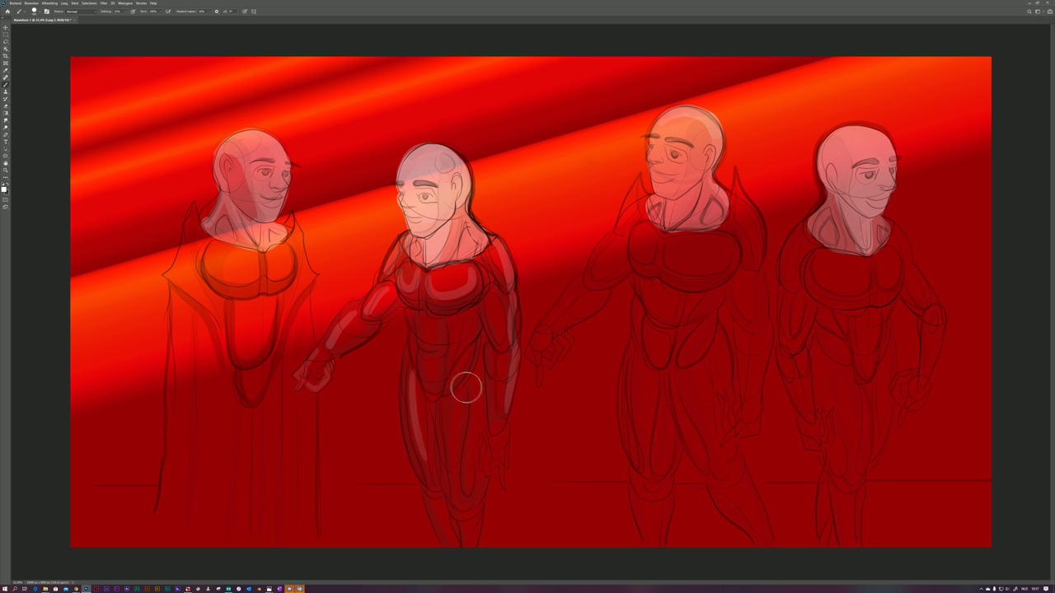
drag(455, 401, 458, 498)
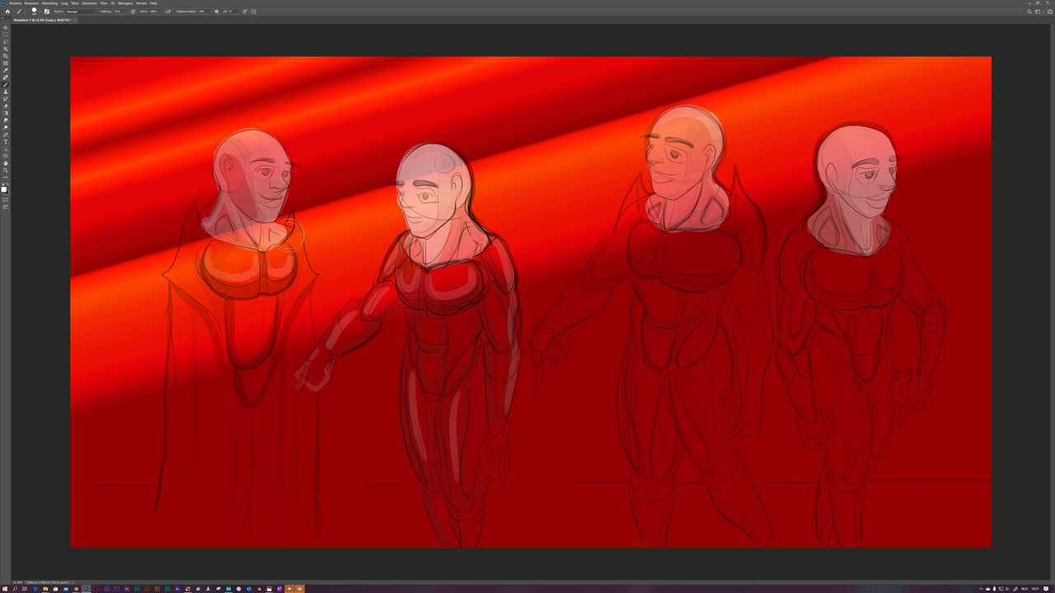
Highlight both edges of the first figure's cape and streak its robe with pale strokes.
mouse_move(183, 206)
mouse_down()
mouse_move(191, 262)
mouse_move(230, 313)
mouse_up()
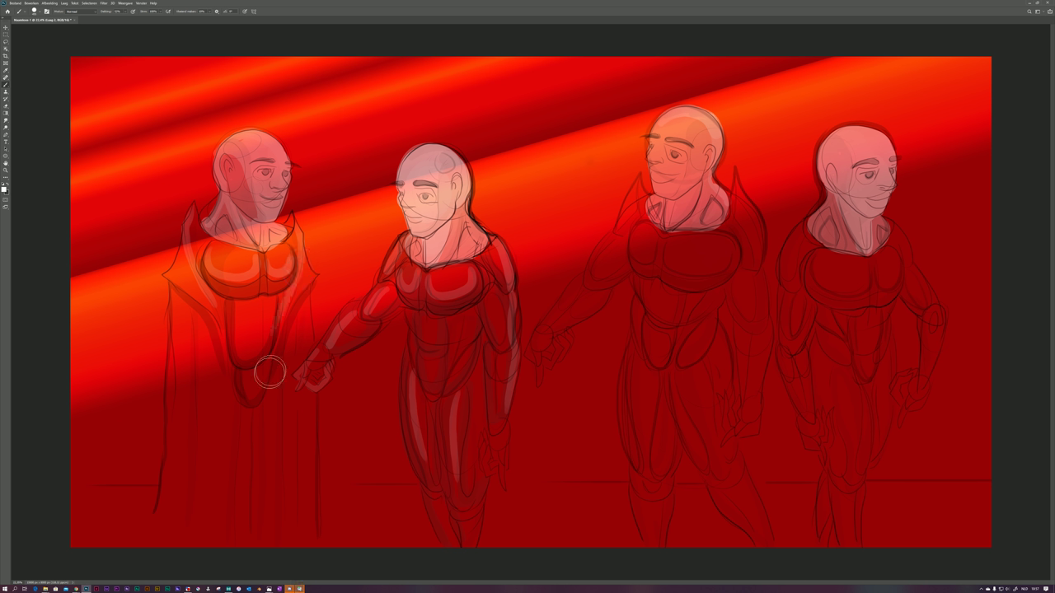
mouse_move(306, 321)
mouse_down()
mouse_move(307, 358)
mouse_move(323, 385)
mouse_move(313, 393)
mouse_move(309, 528)
mouse_up()
drag(282, 342, 271, 536)
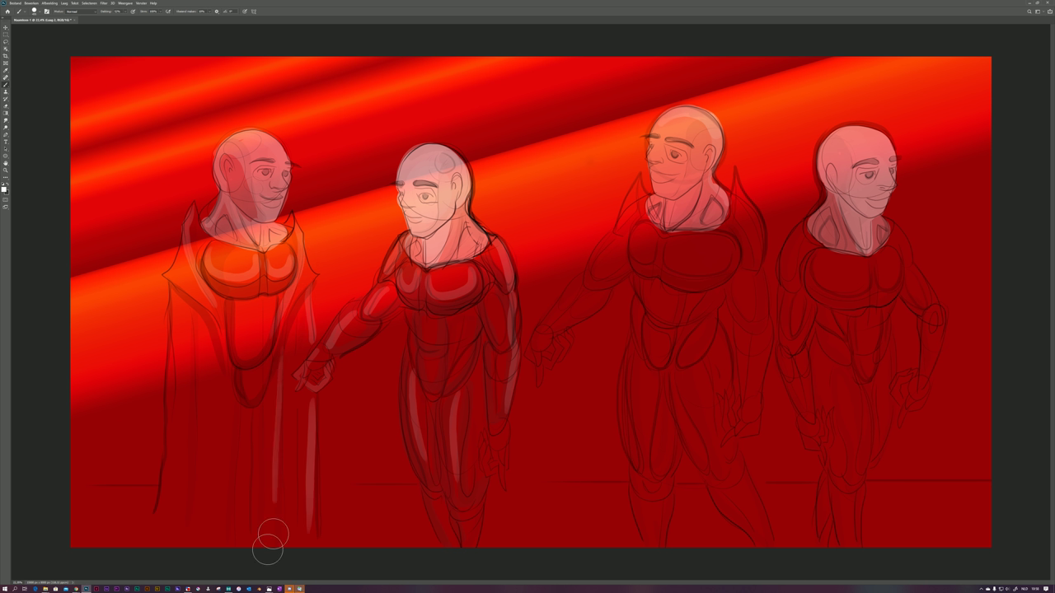
drag(259, 396, 252, 537)
Add pale highlights over the first figure's belly and long robe streaks, then restore the dark colour.
mouse_move(263, 313)
mouse_down()
mouse_move(245, 352)
mouse_move(240, 305)
mouse_move(245, 352)
mouse_move(263, 348)
mouse_move(271, 328)
mouse_move(269, 281)
mouse_up()
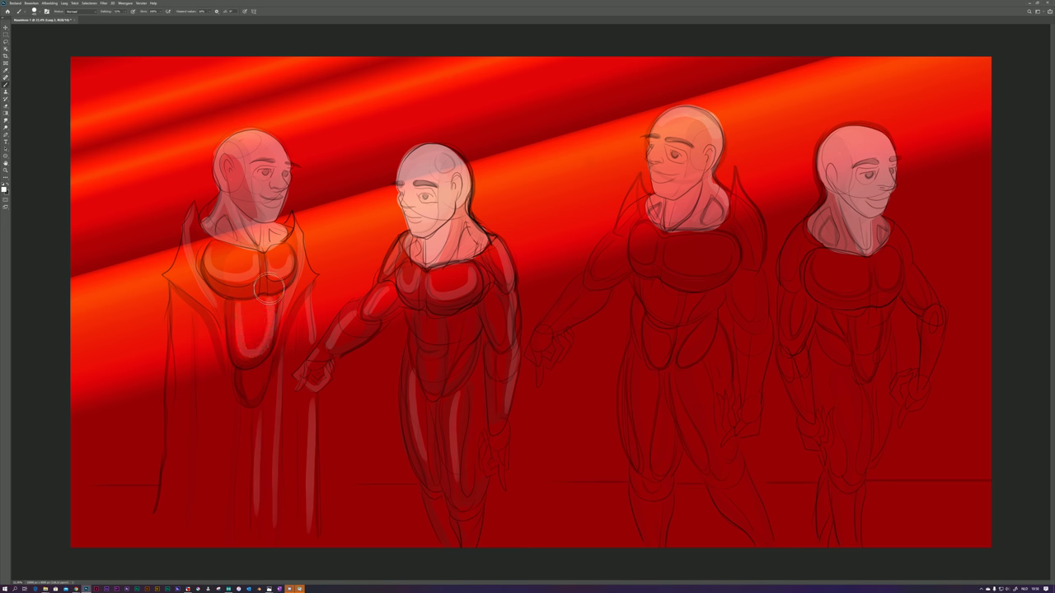
drag(204, 334, 205, 536)
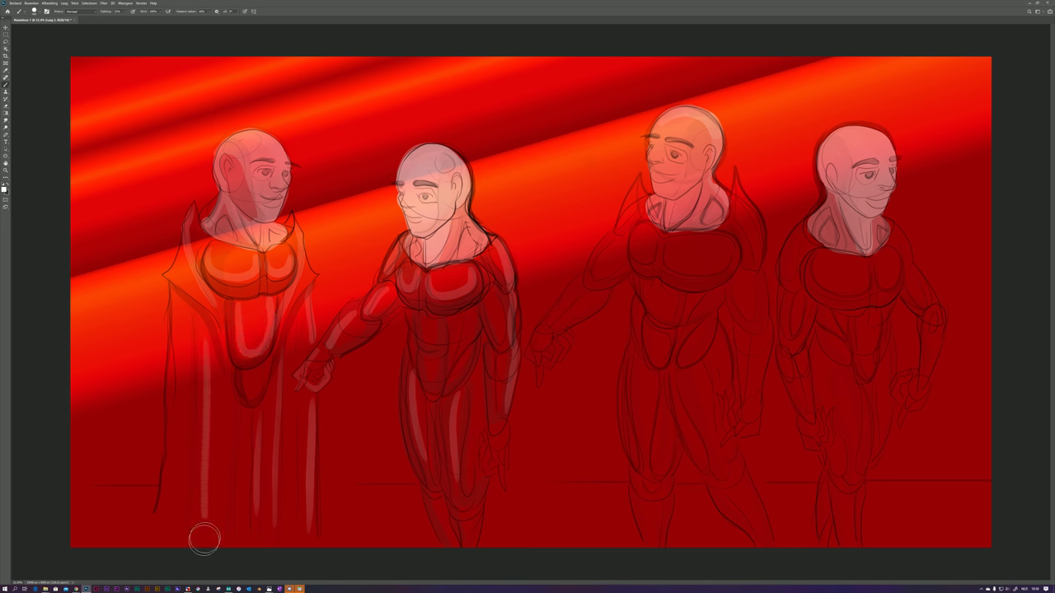
drag(188, 304, 184, 531)
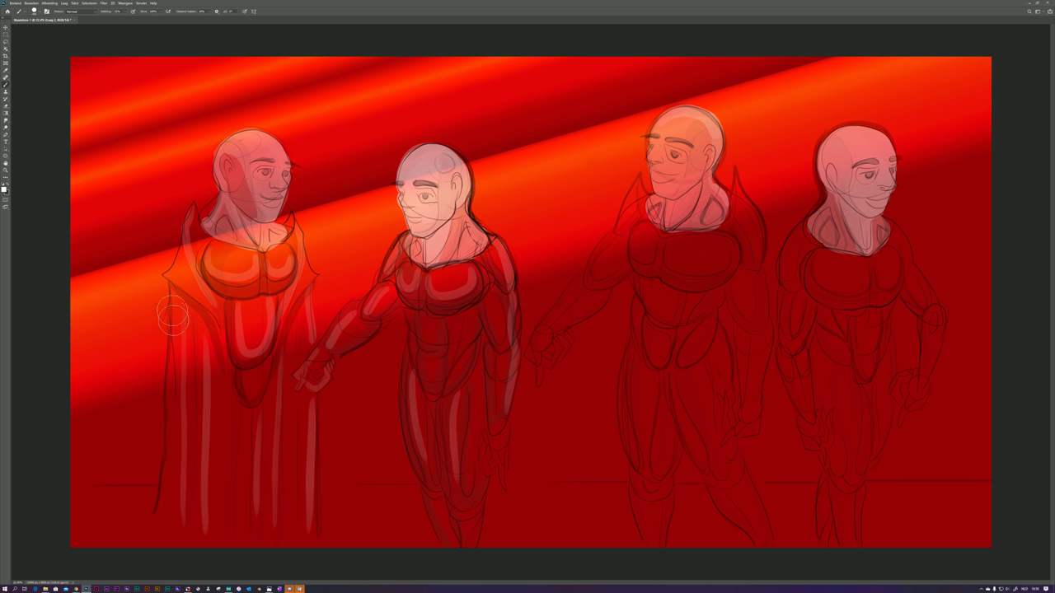
drag(173, 285, 168, 515)
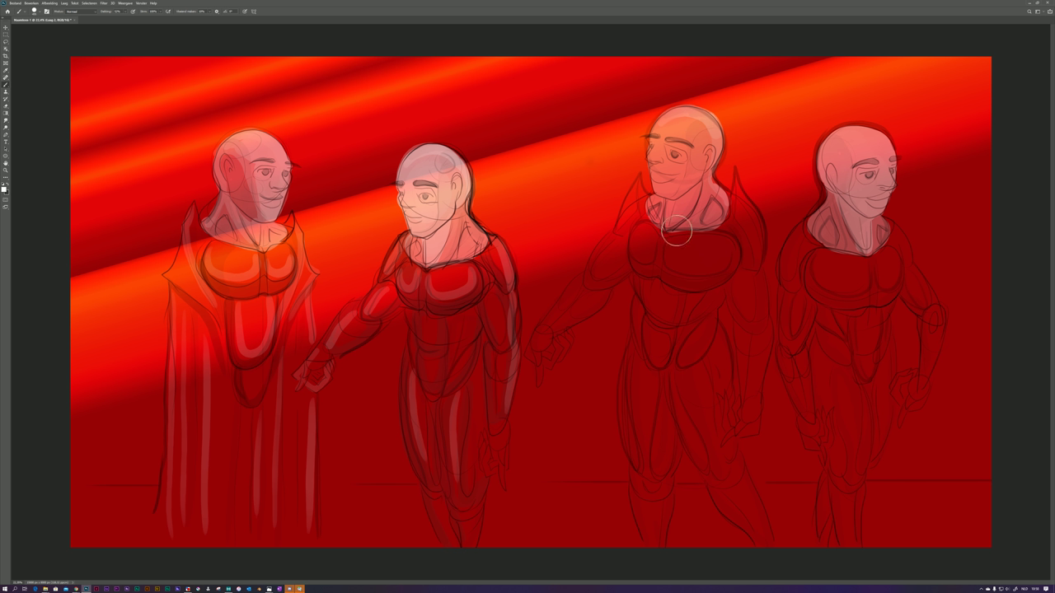
key(x)
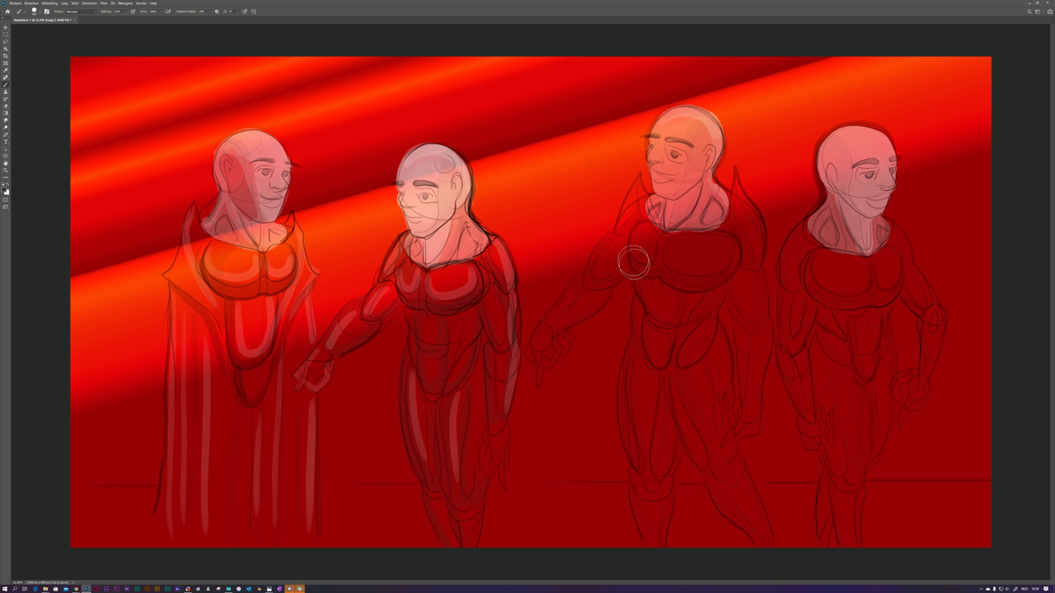
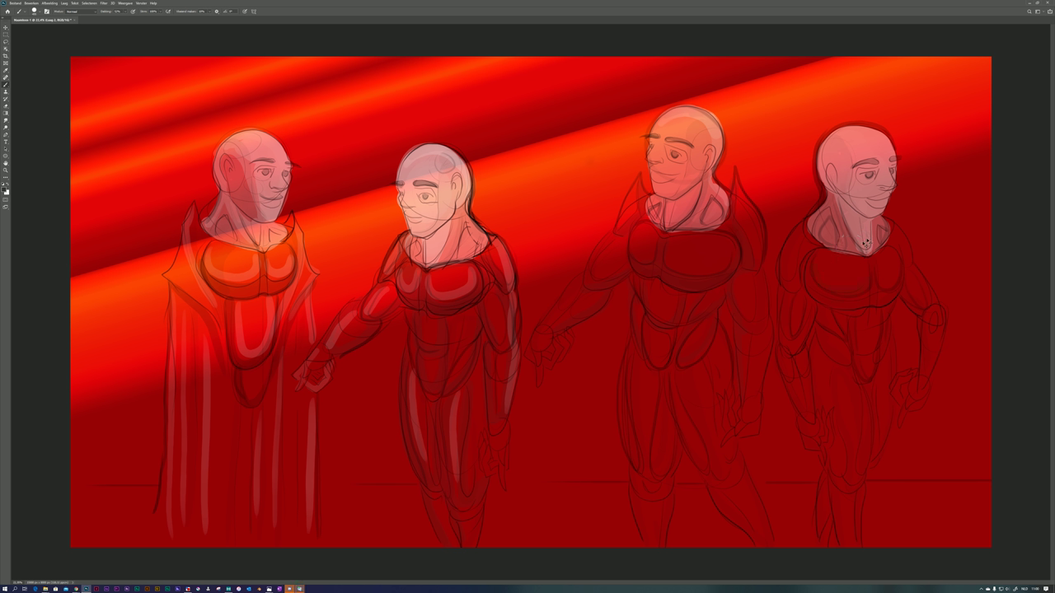
Paint a darker stroke across the fourth figure's pectoral outlines.
mouse_move(813, 261)
mouse_down()
mouse_move(816, 293)
mouse_move(831, 303)
mouse_move(860, 306)
mouse_move(819, 296)
mouse_move(860, 297)
mouse_move(872, 273)
mouse_up()
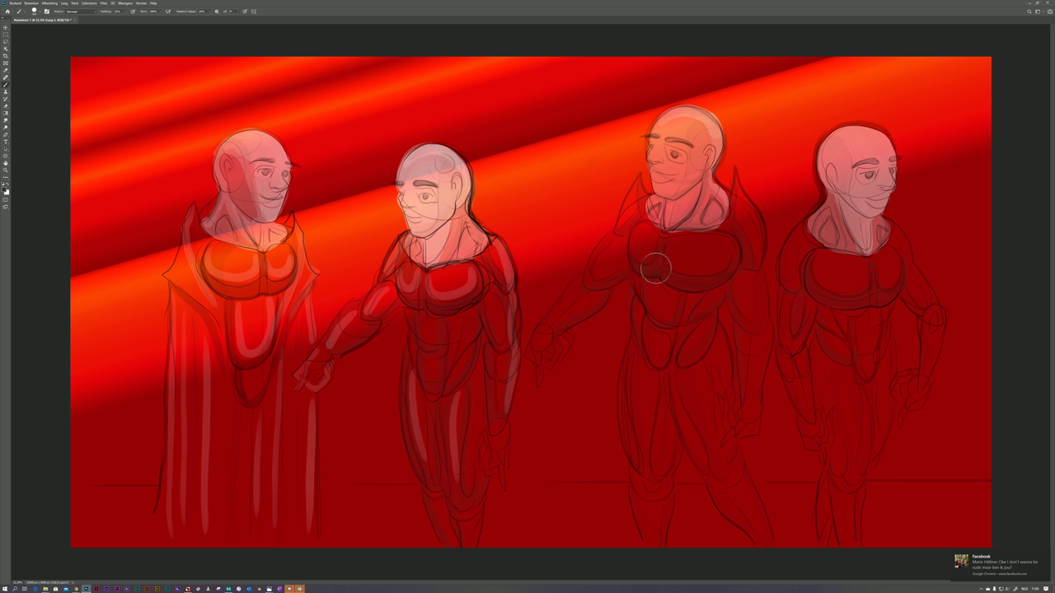
Ink the third figure's chest and fourth figure's face, then highlight the third figure's shoulder, side and abdomen.
mouse_move(659, 262)
mouse_down()
mouse_move(683, 286)
mouse_move(661, 268)
mouse_move(701, 285)
mouse_move(731, 268)
mouse_up()
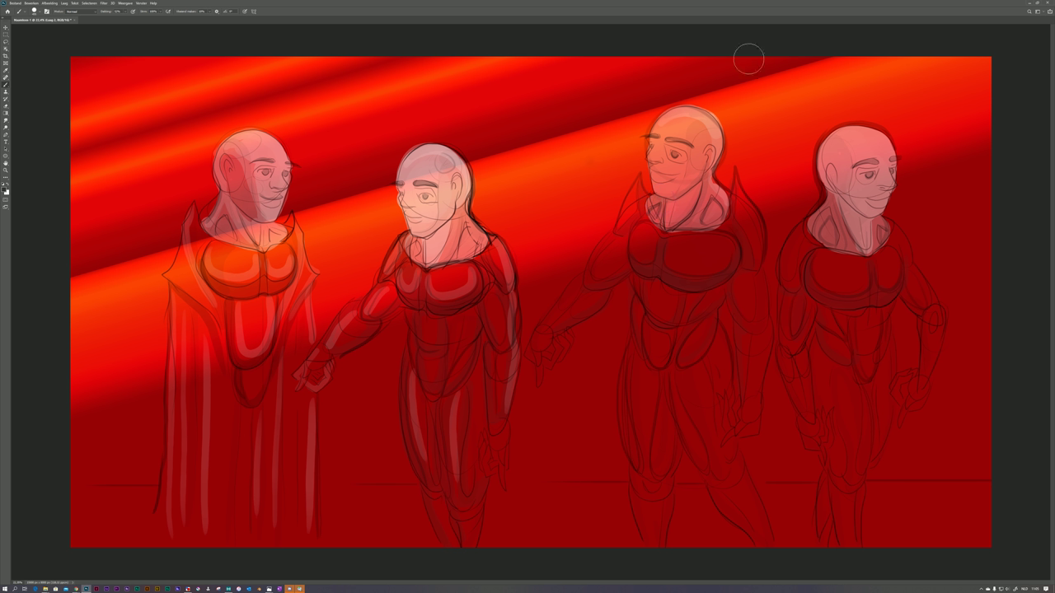
drag(861, 169, 890, 188)
mouse_move(739, 177)
mouse_down()
mouse_move(760, 258)
mouse_move(742, 199)
mouse_move(759, 242)
mouse_move(752, 210)
mouse_move(761, 225)
mouse_move(761, 258)
mouse_move(770, 217)
mouse_up()
mouse_move(631, 240)
mouse_down()
mouse_move(672, 247)
mouse_move(674, 262)
mouse_move(699, 269)
mouse_move(726, 253)
mouse_up()
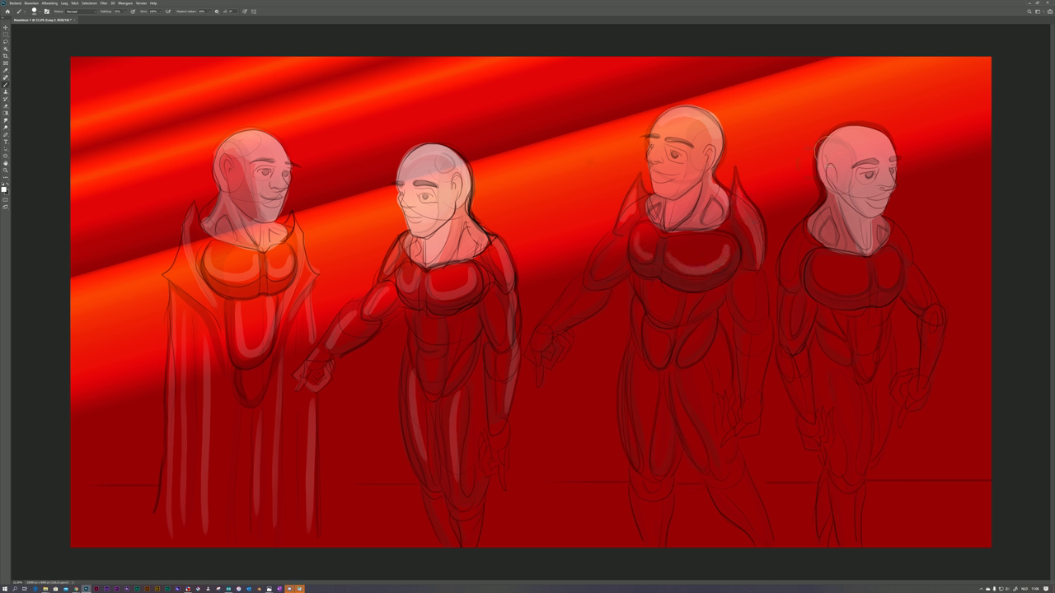
mouse_move(621, 249)
mouse_down()
mouse_move(595, 269)
mouse_move(614, 260)
mouse_up()
mouse_move(747, 285)
mouse_down()
mouse_move(739, 307)
mouse_move(752, 301)
mouse_move(770, 194)
mouse_up()
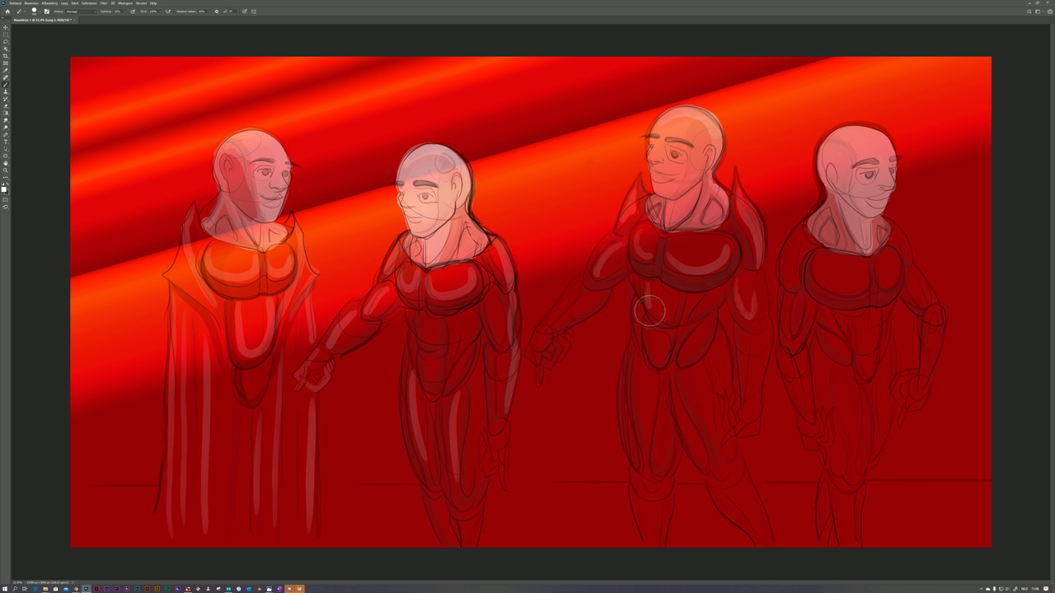
mouse_move(650, 288)
mouse_down()
mouse_move(657, 328)
mouse_move(672, 301)
mouse_up()
Highlight the fourth figure's head, chest, shoulders and arms, undoing the stray hand stroke.
mouse_move(835, 149)
mouse_down()
mouse_move(840, 130)
mouse_move(862, 147)
mouse_up()
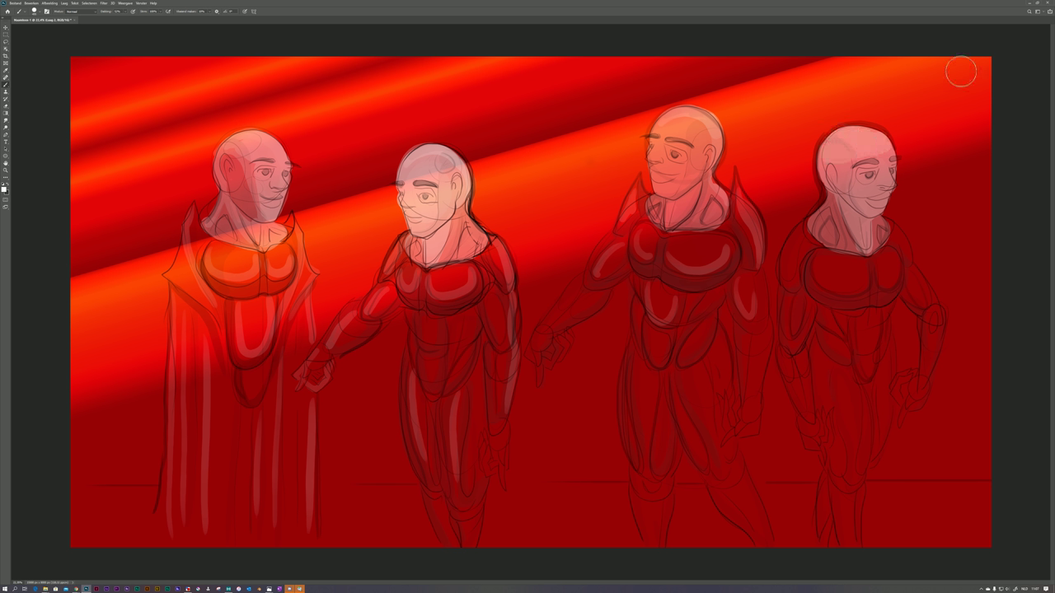
mouse_move(818, 274)
mouse_down()
mouse_move(836, 260)
mouse_move(877, 265)
mouse_up()
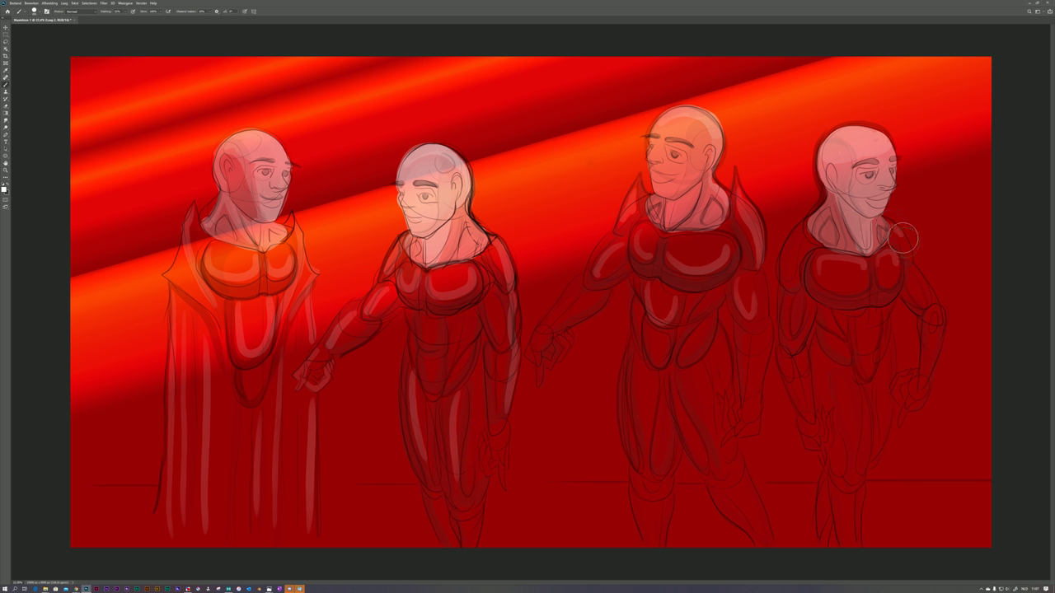
mouse_move(806, 221)
mouse_down()
mouse_move(783, 262)
mouse_move(787, 283)
mouse_move(918, 232)
mouse_move(946, 268)
mouse_move(923, 278)
mouse_move(912, 264)
mouse_move(930, 301)
mouse_up()
drag(787, 297, 789, 346)
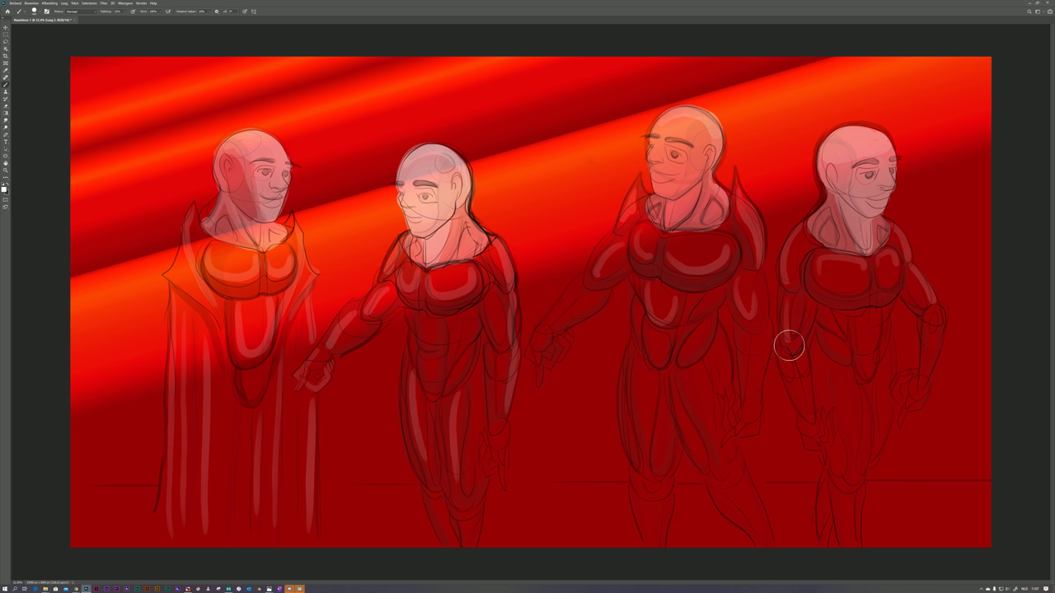
mouse_move(926, 294)
mouse_down()
mouse_move(942, 319)
mouse_move(925, 379)
mouse_up()
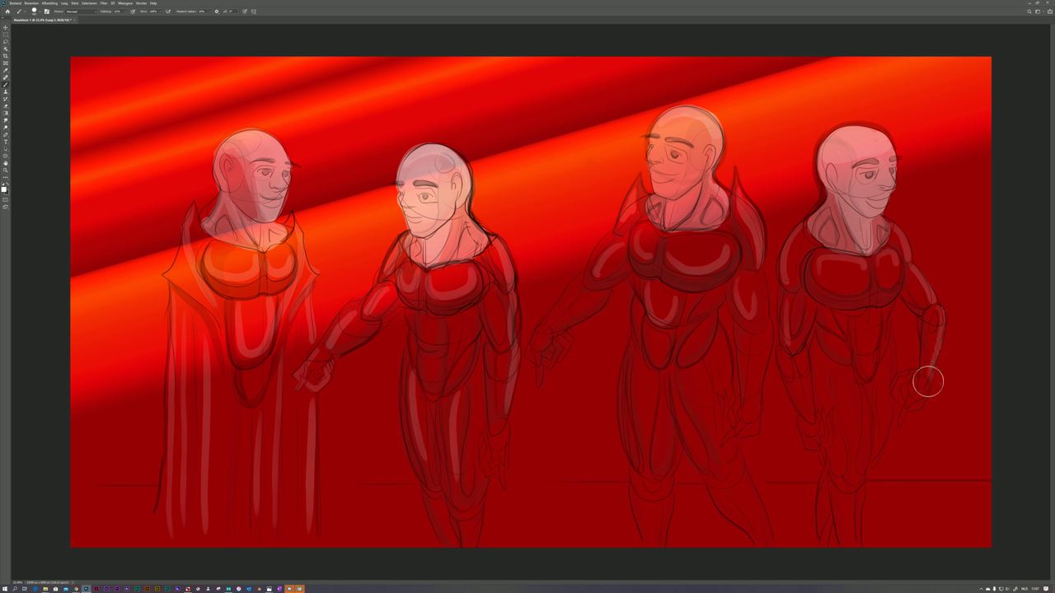
mouse_move(937, 251)
mouse_down()
mouse_move(916, 354)
mouse_move(921, 385)
mouse_move(898, 431)
mouse_up()
key(ctrl+z)
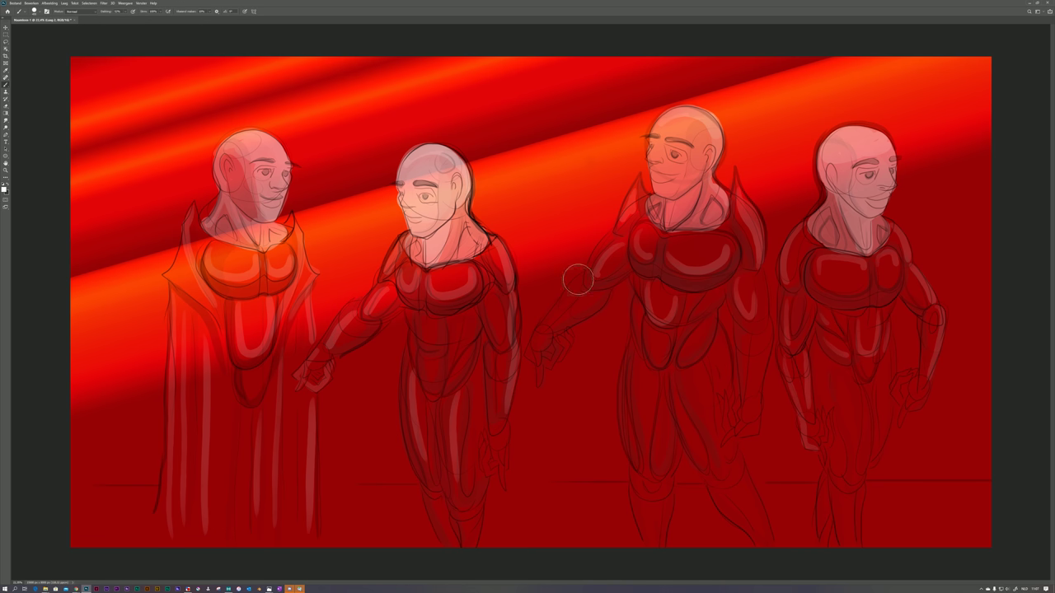
Switch to a spatter brush and test purple spatter strokes across the bottom of the canvas.
right_click(648, 194)
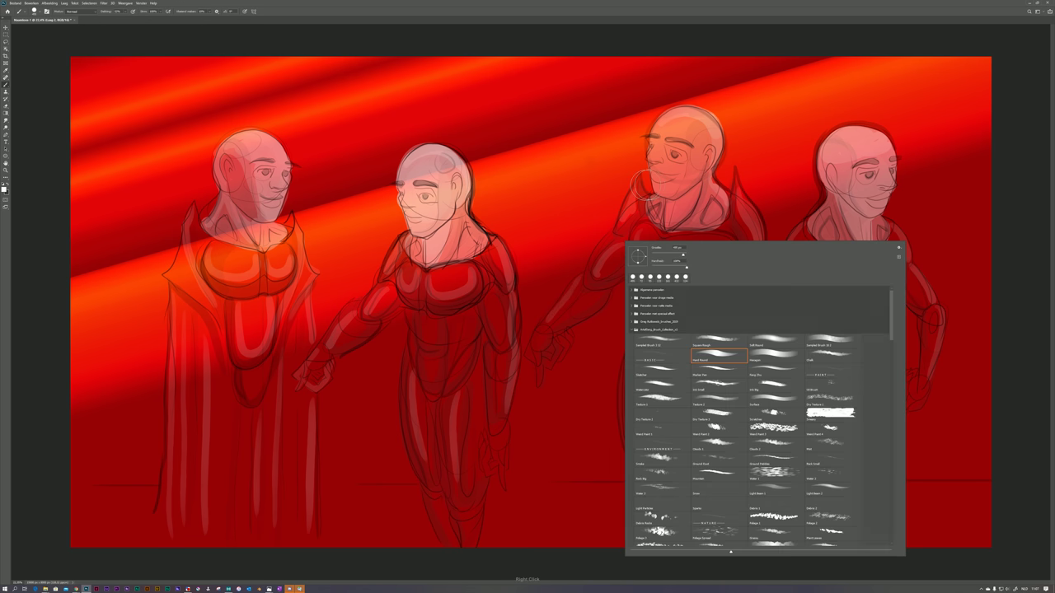
click(998, 188)
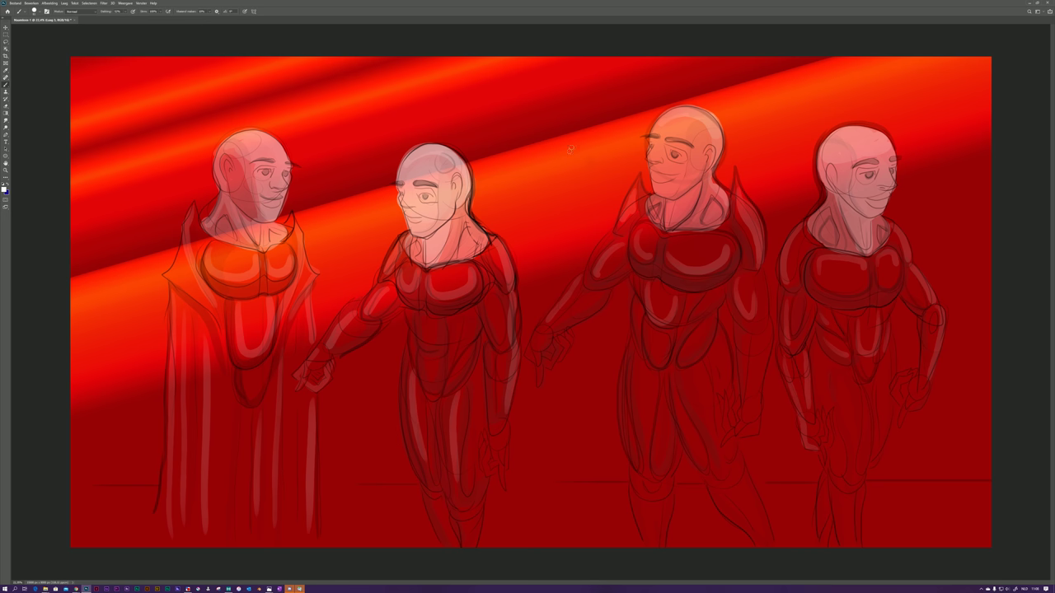
right_click(565, 234)
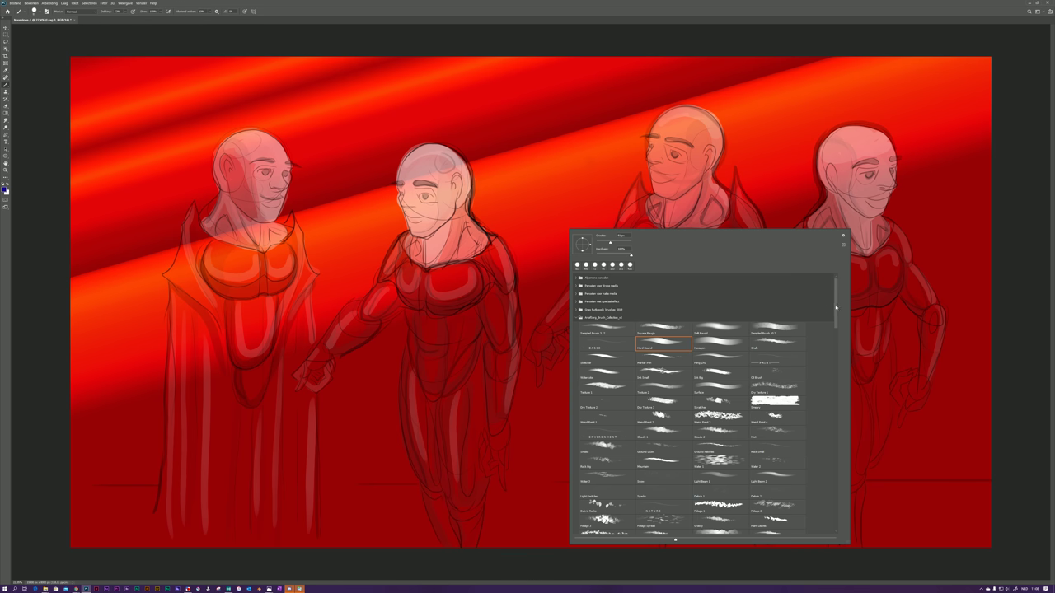
click(730, 419)
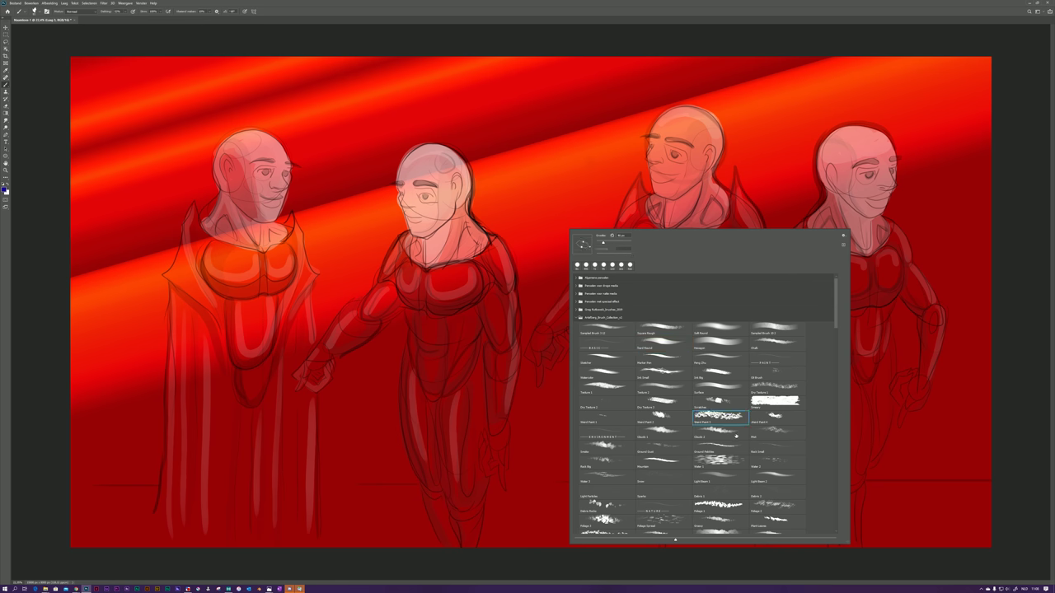
click(534, 436)
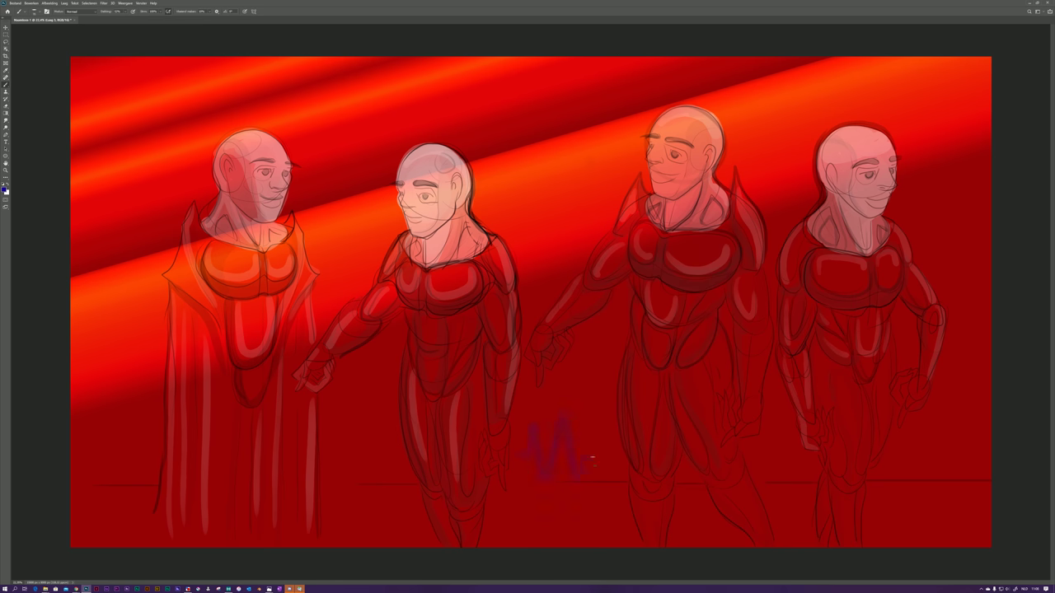
right_click(654, 380)
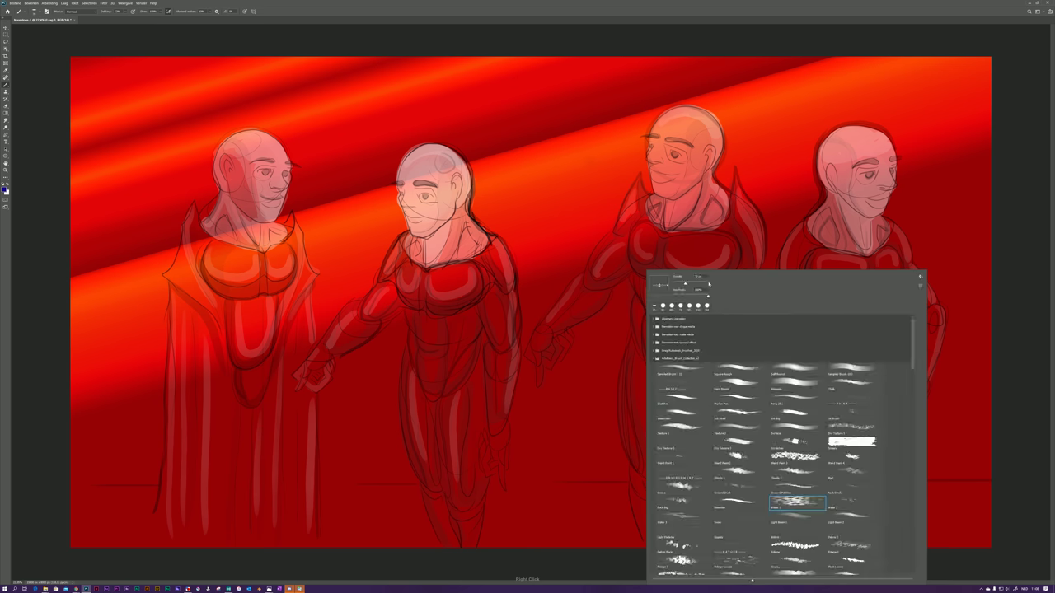
click(1019, 468)
mouse_move(976, 472)
mouse_down()
mouse_move(873, 427)
mouse_move(794, 443)
mouse_up()
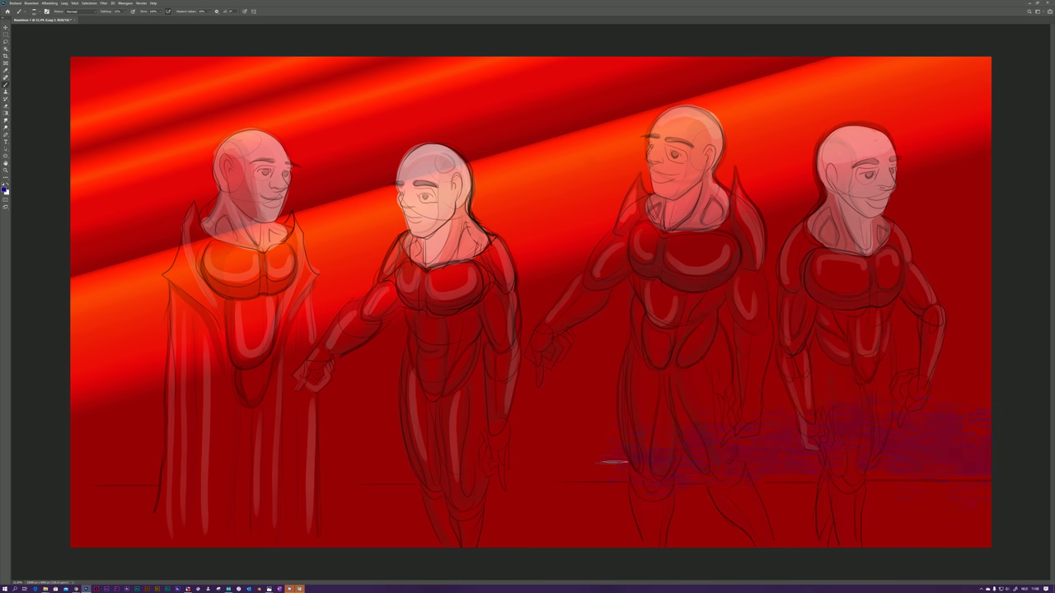
drag(485, 458, 200, 447)
Select the Plastic Wrap - Light Wrinkles brush from the Greg Rutkowski brush set.
right_click(506, 360)
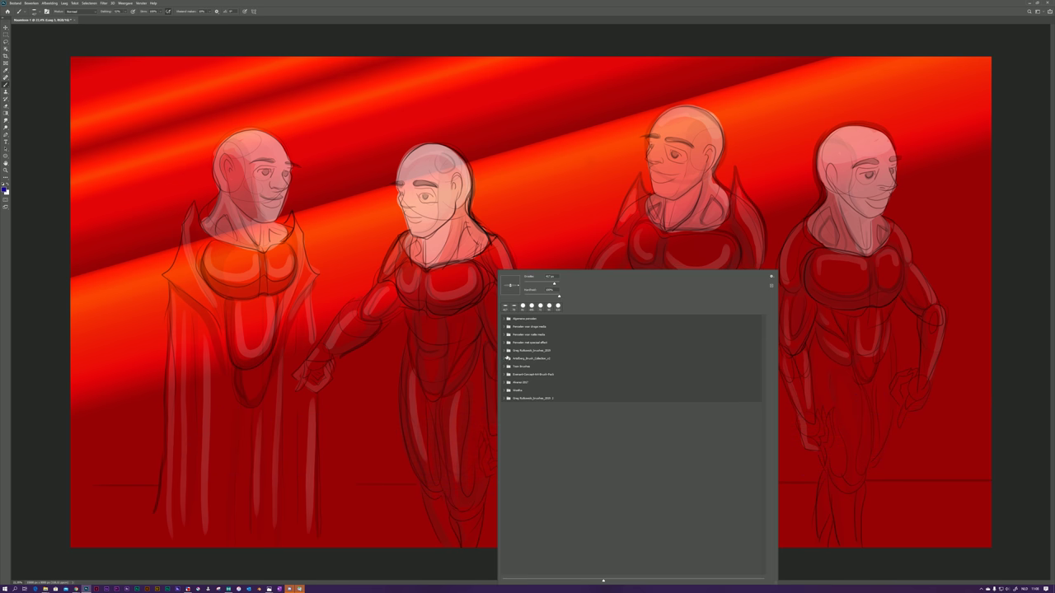
click(504, 351)
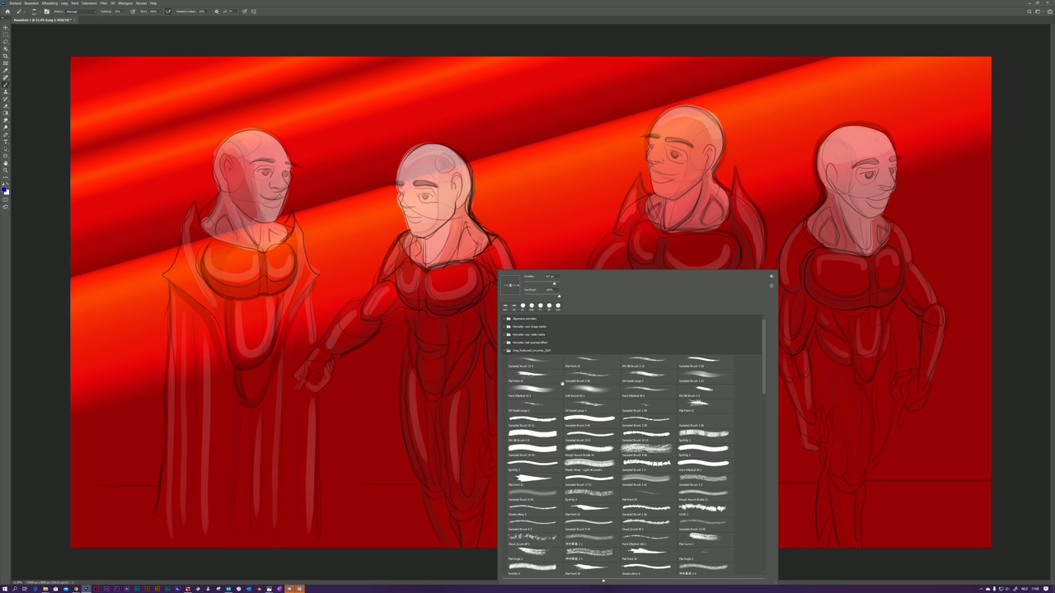
click(597, 465)
right_click(865, 394)
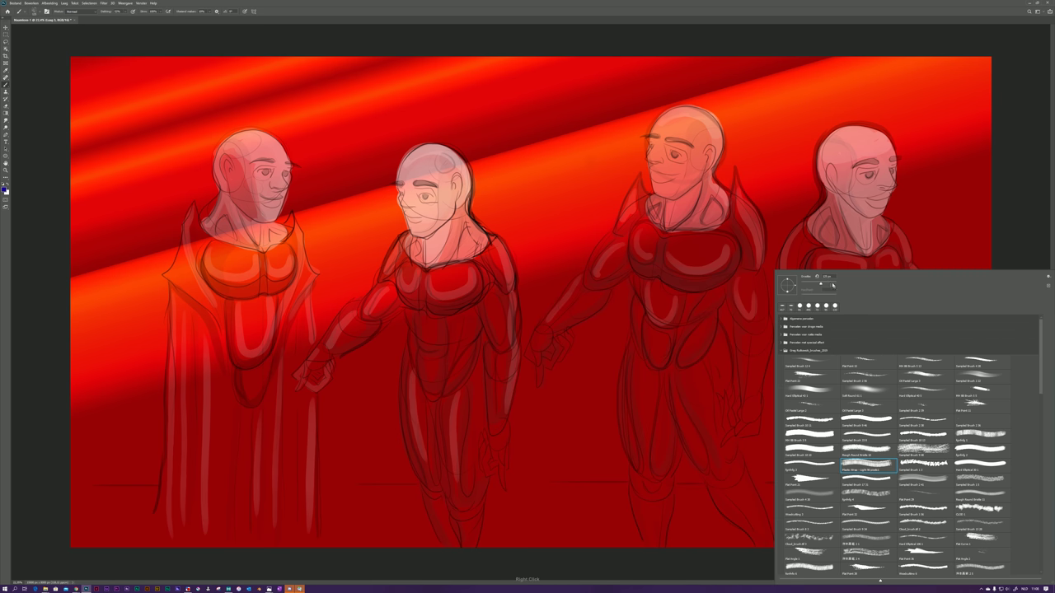
click(959, 242)
Scribble purple zig-zag strokes across all four figures' chests and lower bodies.
mouse_move(958, 242)
mouse_down()
mouse_move(959, 305)
mouse_move(861, 376)
mouse_move(894, 430)
mouse_move(801, 471)
mouse_move(844, 481)
mouse_up()
key(ctrl+z)
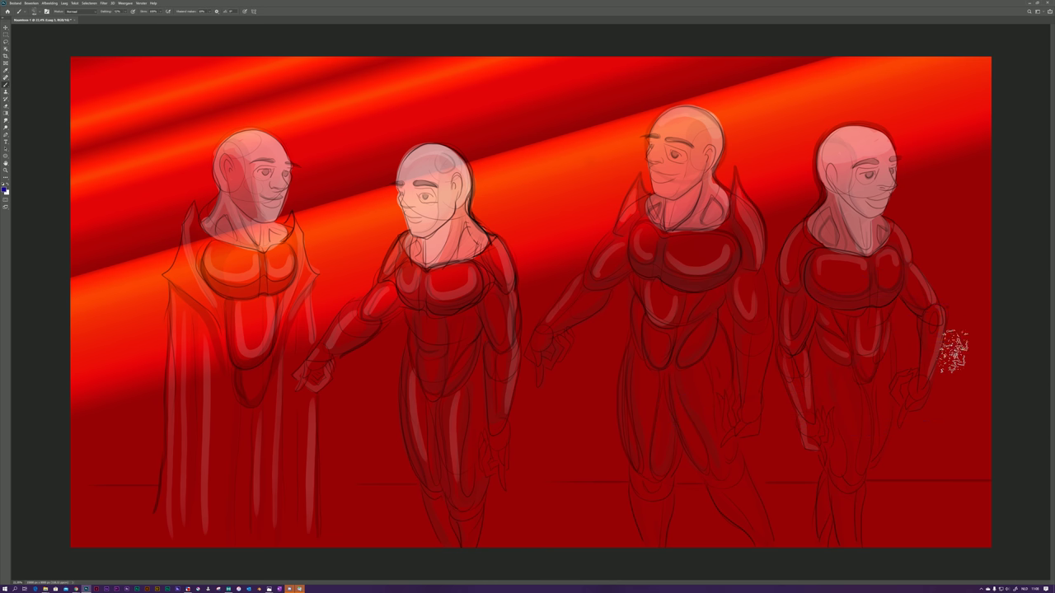
mouse_move(977, 252)
mouse_down()
mouse_move(878, 285)
mouse_move(889, 302)
mouse_move(950, 311)
mouse_move(611, 361)
mouse_up()
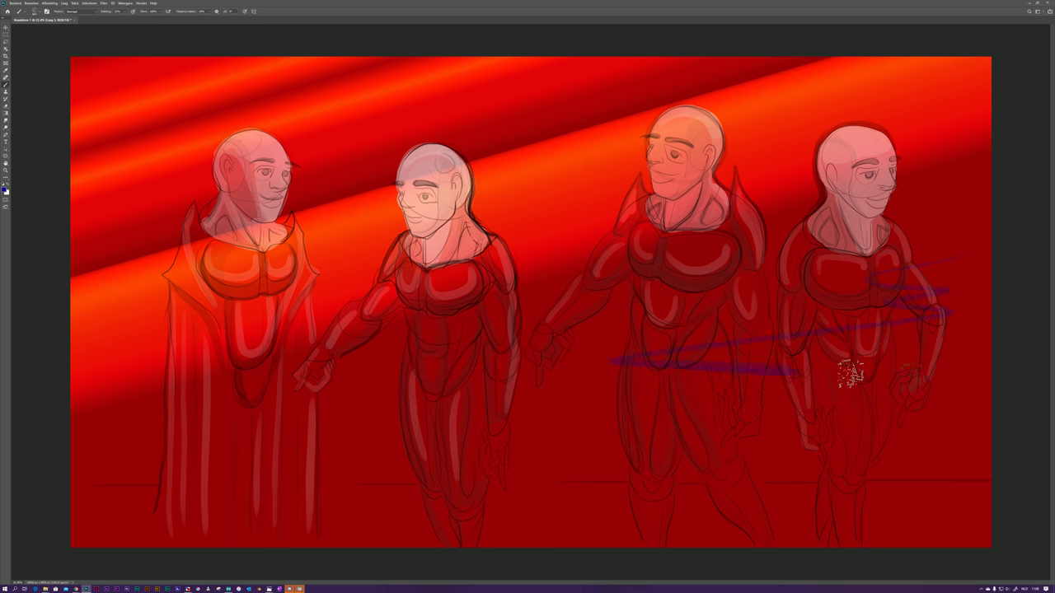
mouse_move(851, 374)
mouse_down()
mouse_move(659, 414)
mouse_move(445, 426)
mouse_move(843, 452)
mouse_move(488, 471)
mouse_move(1023, 470)
mouse_move(595, 475)
mouse_move(603, 484)
mouse_move(969, 497)
mouse_move(958, 504)
mouse_move(205, 517)
mouse_move(442, 521)
mouse_move(33, 542)
mouse_move(78, 541)
mouse_up()
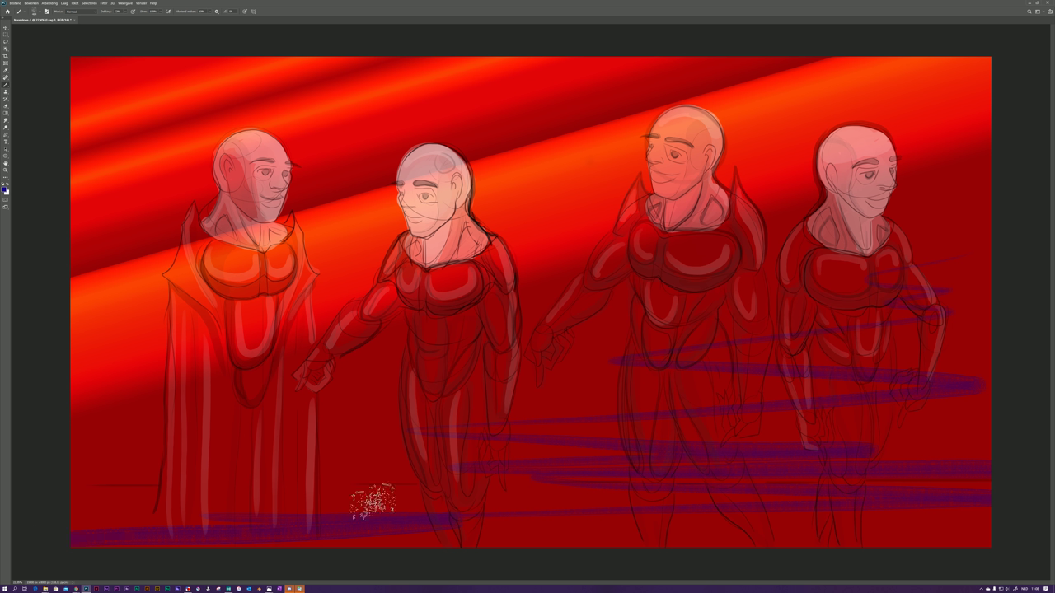
mouse_move(82, 350)
mouse_down()
mouse_move(149, 383)
mouse_move(372, 406)
mouse_move(183, 427)
mouse_move(383, 455)
mouse_move(206, 478)
mouse_move(379, 478)
mouse_move(179, 491)
mouse_up()
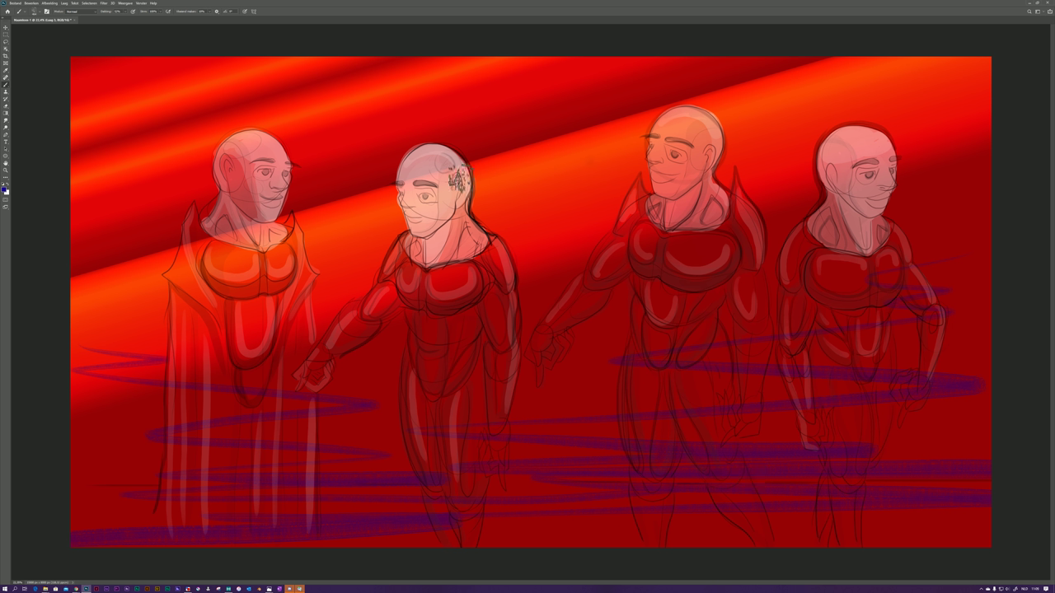
Switch to the Eraser tool.
key(e)
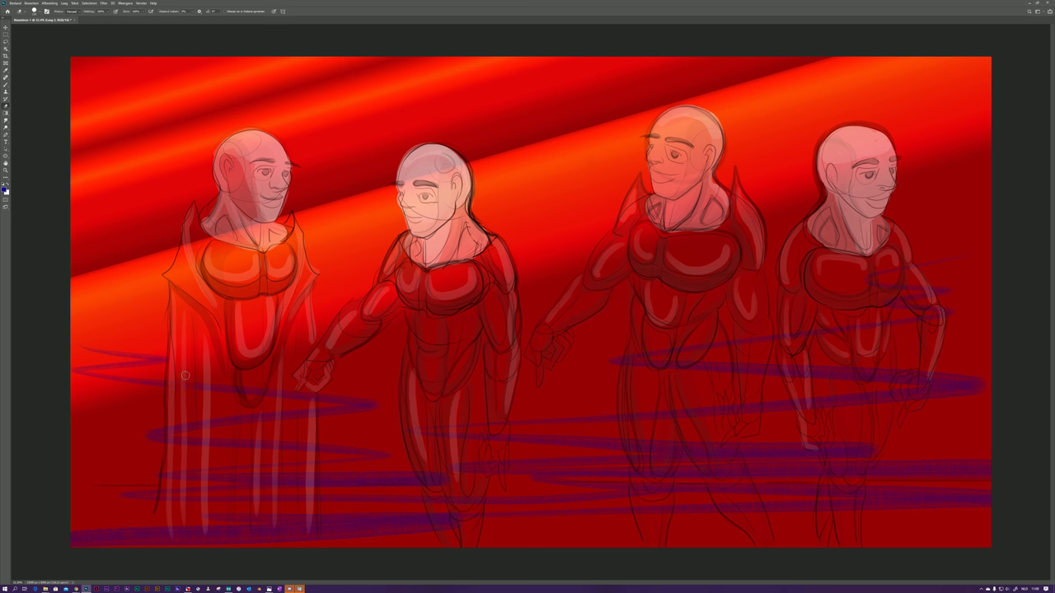
Erase the purple from the first figure's robe, the second and third figures' legs and the fourth figure's arm.
right_click(213, 371)
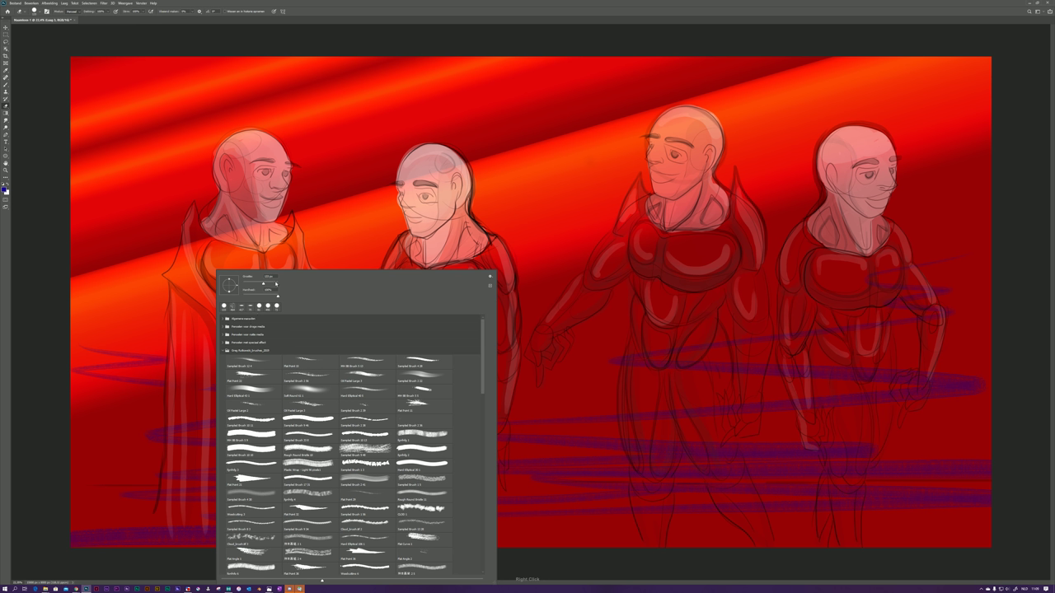
click(188, 384)
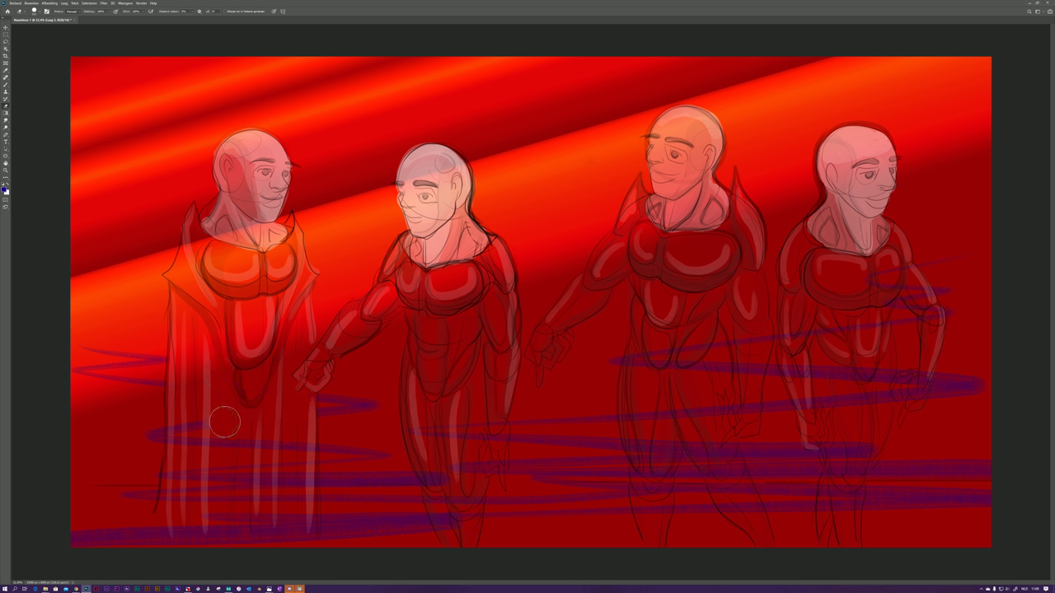
mouse_move(188, 422)
mouse_down()
mouse_move(176, 548)
mouse_move(172, 512)
mouse_move(165, 545)
mouse_move(174, 560)
mouse_move(207, 473)
mouse_move(197, 507)
mouse_move(199, 420)
mouse_move(216, 526)
mouse_move(200, 432)
mouse_move(300, 445)
mouse_move(303, 552)
mouse_move(287, 455)
mouse_move(279, 532)
mouse_move(270, 466)
mouse_move(233, 514)
mouse_up()
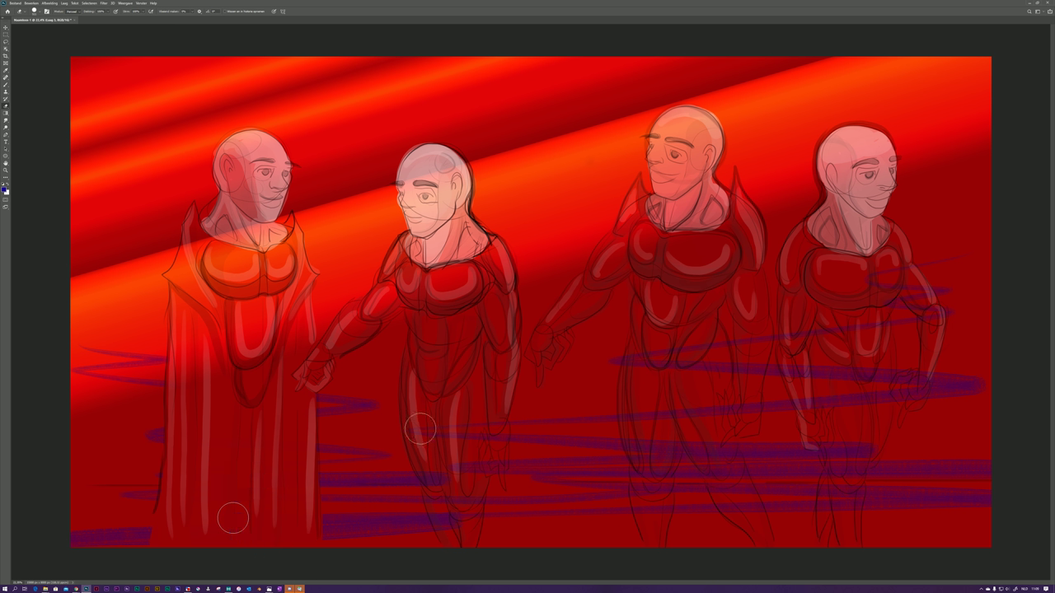
mouse_move(434, 477)
mouse_down()
mouse_move(454, 534)
mouse_move(468, 514)
mouse_move(476, 417)
mouse_move(456, 480)
mouse_move(452, 415)
mouse_move(462, 430)
mouse_move(450, 507)
mouse_move(433, 473)
mouse_move(451, 527)
mouse_move(494, 442)
mouse_move(488, 468)
mouse_move(498, 455)
mouse_move(495, 432)
mouse_move(494, 462)
mouse_up()
mouse_move(657, 515)
mouse_down()
mouse_move(644, 491)
mouse_move(648, 522)
mouse_move(632, 416)
mouse_move(651, 344)
mouse_move(655, 476)
mouse_move(670, 346)
mouse_move(667, 368)
mouse_move(710, 346)
mouse_move(716, 361)
mouse_move(714, 349)
mouse_move(721, 430)
mouse_move(745, 404)
mouse_move(738, 415)
mouse_move(746, 406)
mouse_move(750, 414)
mouse_move(742, 418)
mouse_move(749, 337)
mouse_move(754, 361)
mouse_move(762, 334)
mouse_move(745, 367)
mouse_move(693, 391)
mouse_move(684, 412)
mouse_move(692, 428)
mouse_move(688, 408)
mouse_move(649, 415)
mouse_move(652, 404)
mouse_move(663, 427)
mouse_move(689, 430)
mouse_up()
mouse_move(689, 430)
mouse_down()
mouse_move(735, 474)
mouse_move(758, 522)
mouse_up()
drag(909, 365, 923, 331)
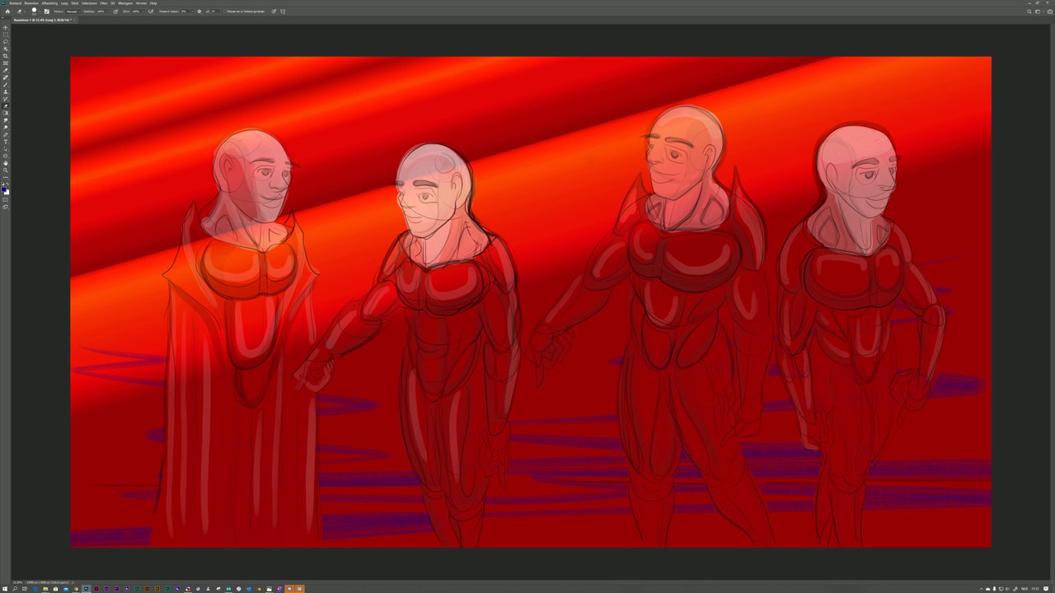
On a new layer, brush purple over the third figure's chest.
key(ctrl+shift+alt+n)
key(b)
mouse_move(671, 256)
mouse_down()
mouse_move(683, 268)
mouse_move(678, 300)
mouse_move(692, 300)
mouse_up()
mouse_move(684, 248)
mouse_down()
mouse_move(709, 257)
mouse_move(652, 288)
mouse_move(636, 262)
mouse_move(642, 239)
mouse_move(676, 277)
mouse_move(691, 257)
mouse_move(640, 241)
mouse_move(735, 238)
mouse_move(666, 244)
mouse_move(636, 233)
mouse_up()
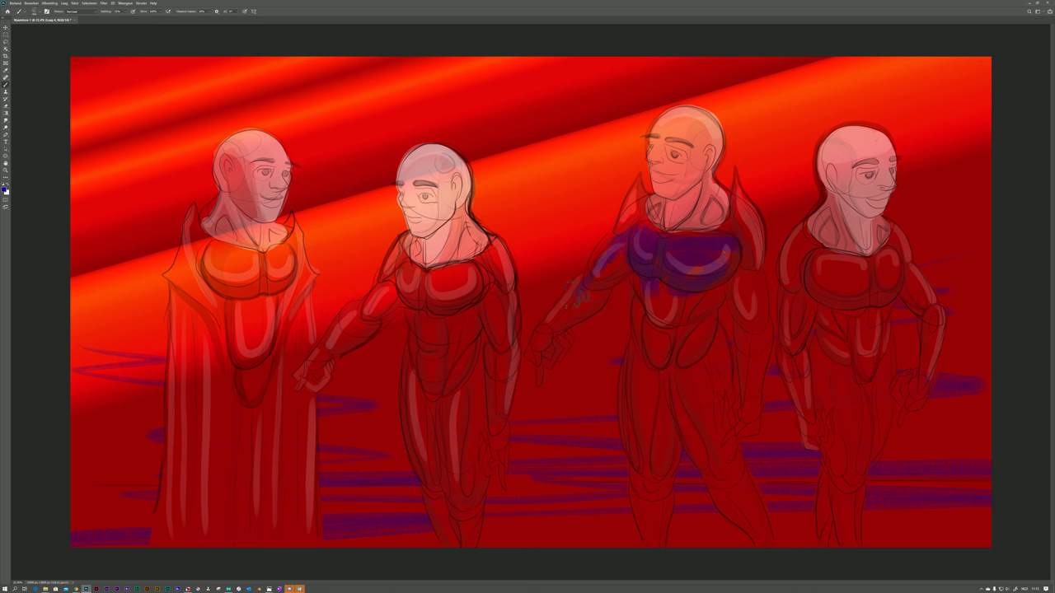
Repaint the third figure in darker textured purple, then zoom out and back in to review.
key(ctrl+z)
right_click(696, 267)
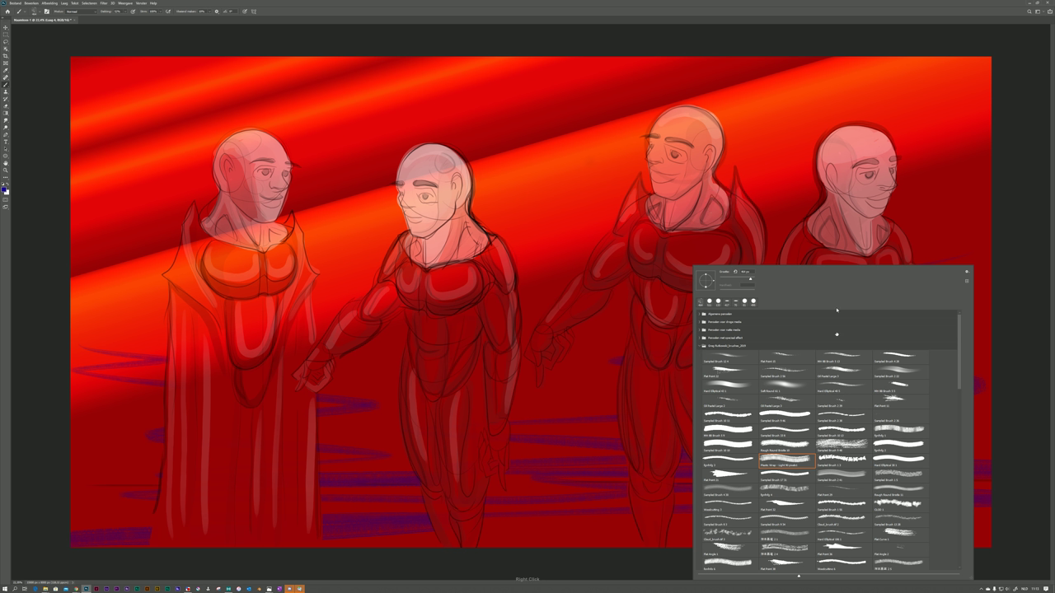
click(670, 275)
mouse_move(670, 280)
mouse_down()
mouse_move(701, 290)
mouse_move(678, 268)
mouse_move(719, 244)
mouse_move(684, 268)
mouse_move(647, 256)
mouse_move(645, 264)
mouse_move(671, 255)
mouse_move(647, 310)
mouse_move(637, 286)
mouse_move(661, 259)
mouse_move(655, 283)
mouse_move(668, 261)
mouse_move(680, 324)
mouse_move(711, 274)
mouse_up()
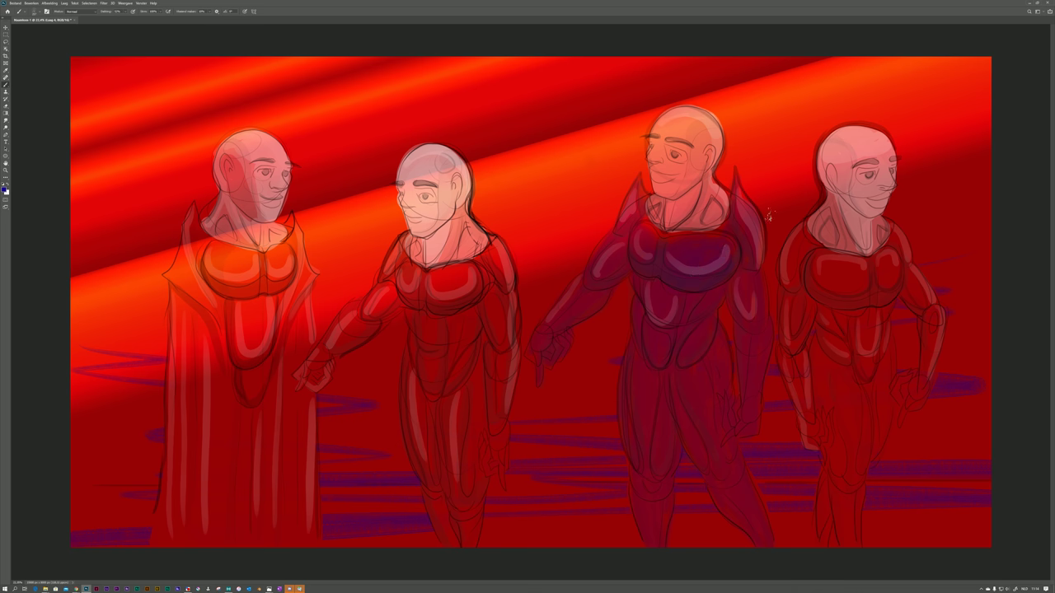
key(ctrl+minus)
key(ctrl+minus)
key(ctrl+minus)
key(ctrl+plus)
key(ctrl+plus)
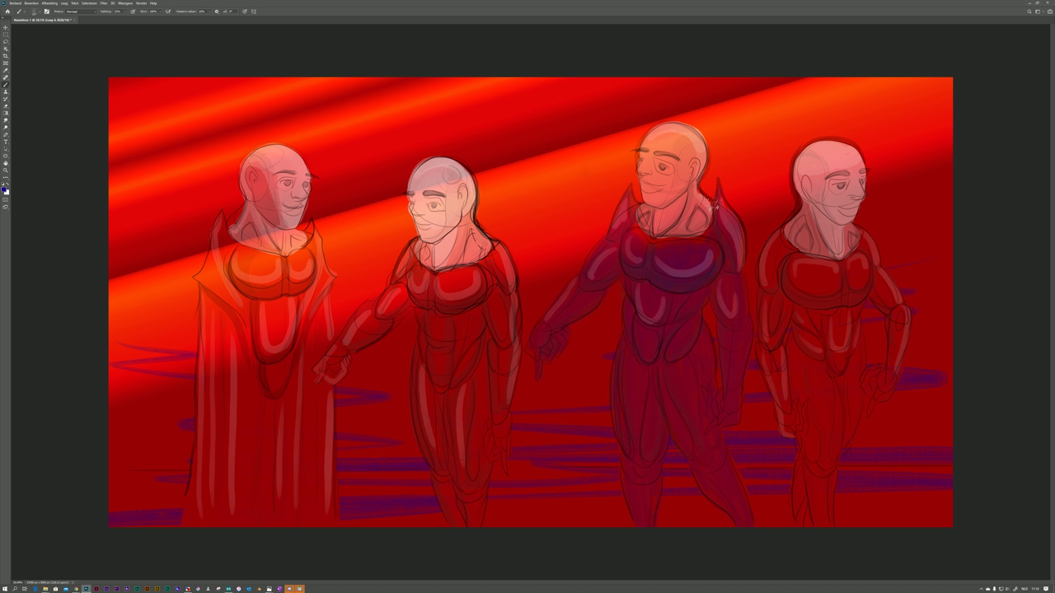
click(5, 189)
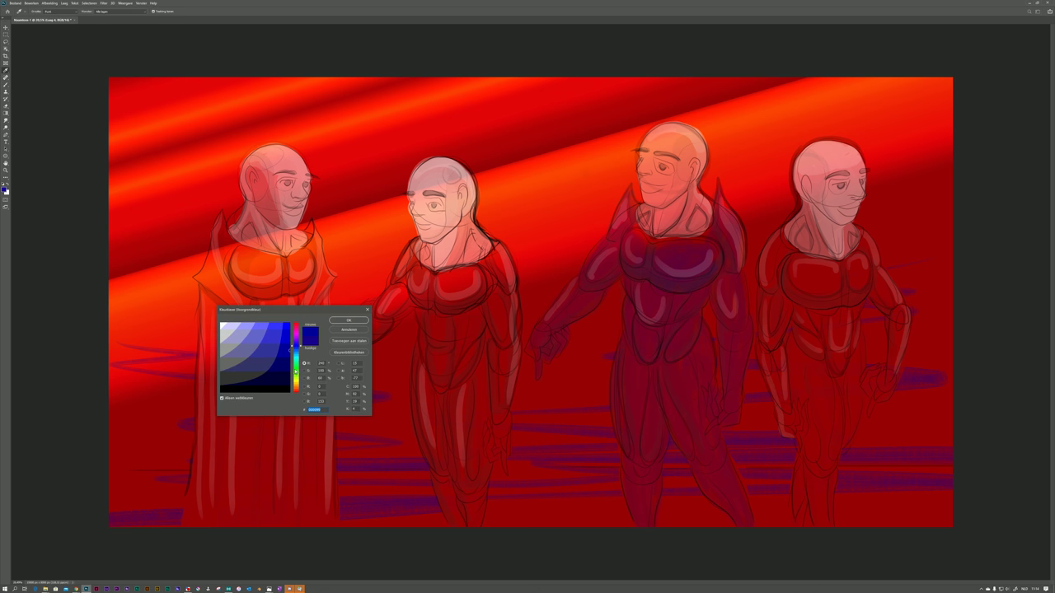
click(296, 325)
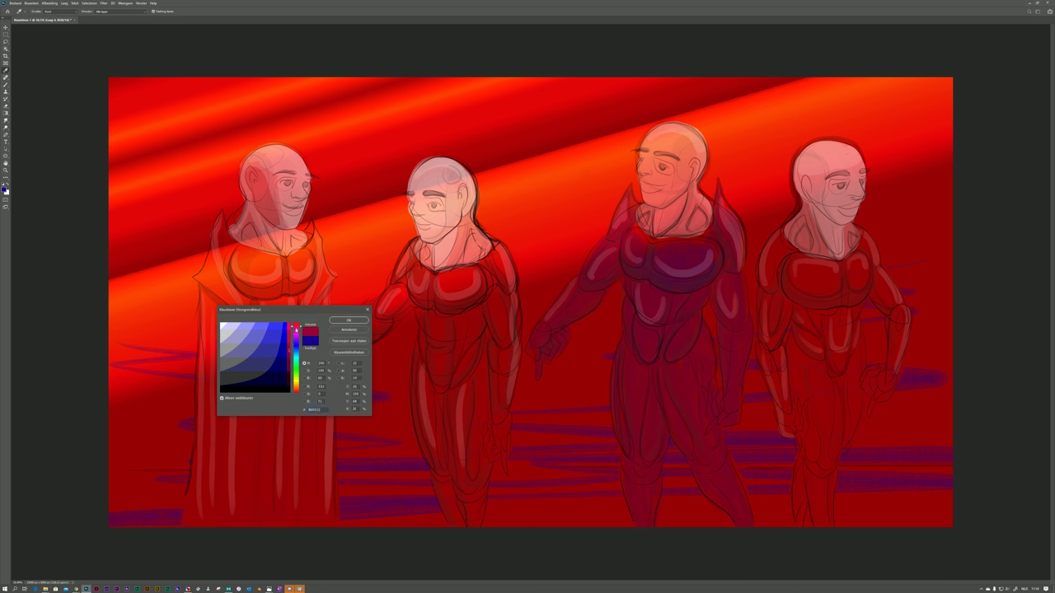
click(353, 321)
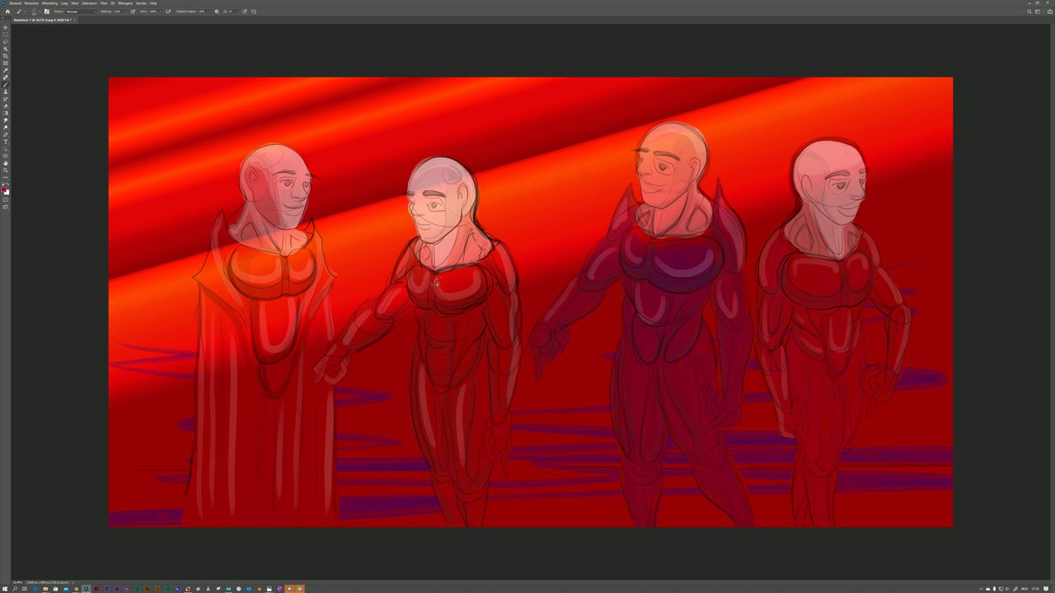
Set the foreground colour to bright pink ff3366.
right_click(821, 295)
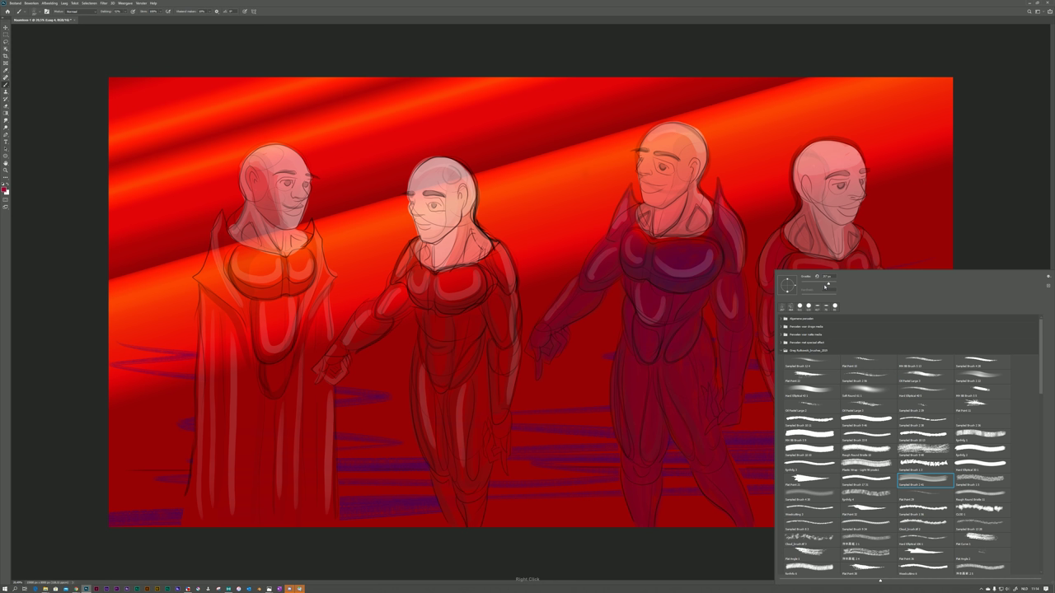
click(978, 228)
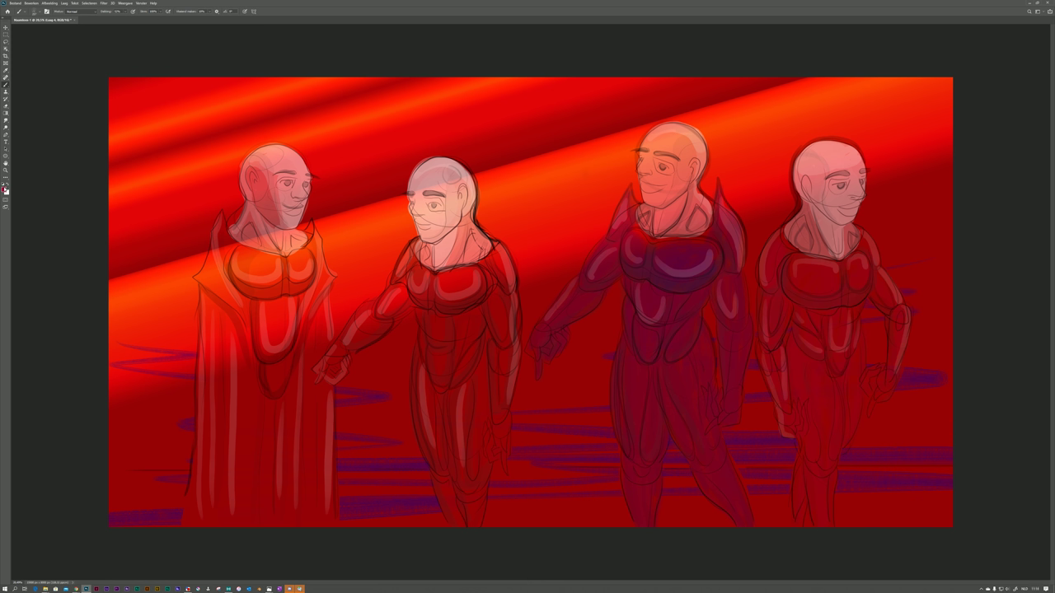
click(5, 188)
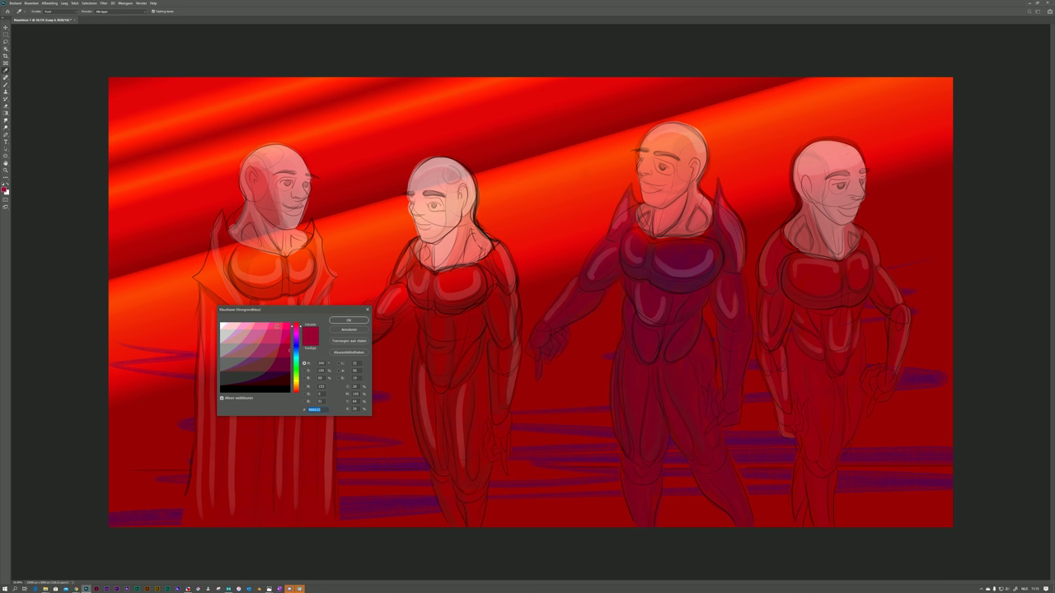
text(ff3366)
click(345, 321)
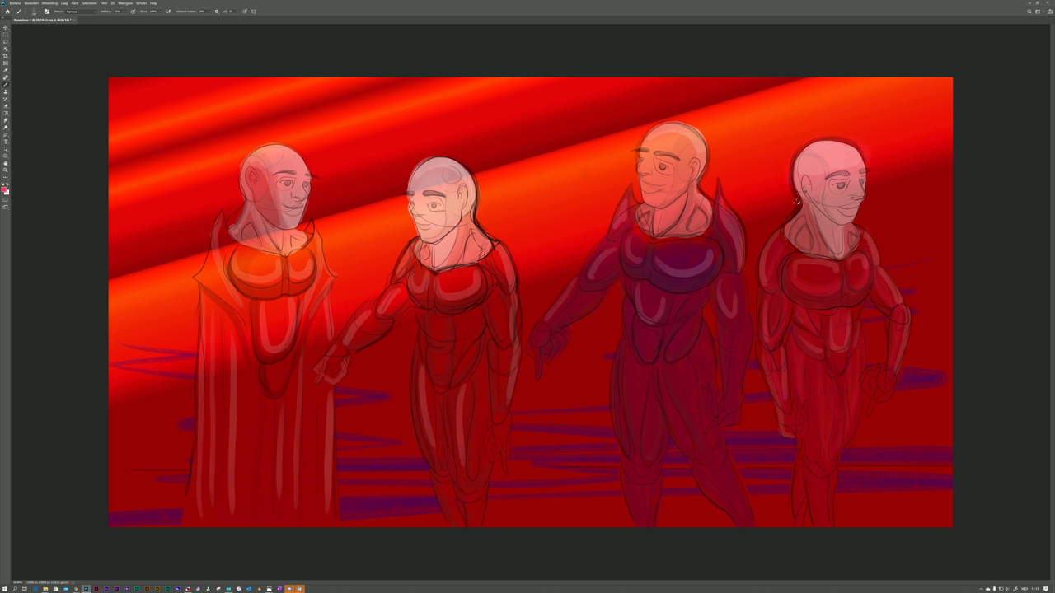
Brush a whitish wisp right of the fourth figure's jaw and a reddish haze between figures three and four.
mouse_move(866, 197)
mouse_down()
mouse_move(806, 234)
mouse_move(874, 208)
mouse_move(872, 238)
mouse_up()
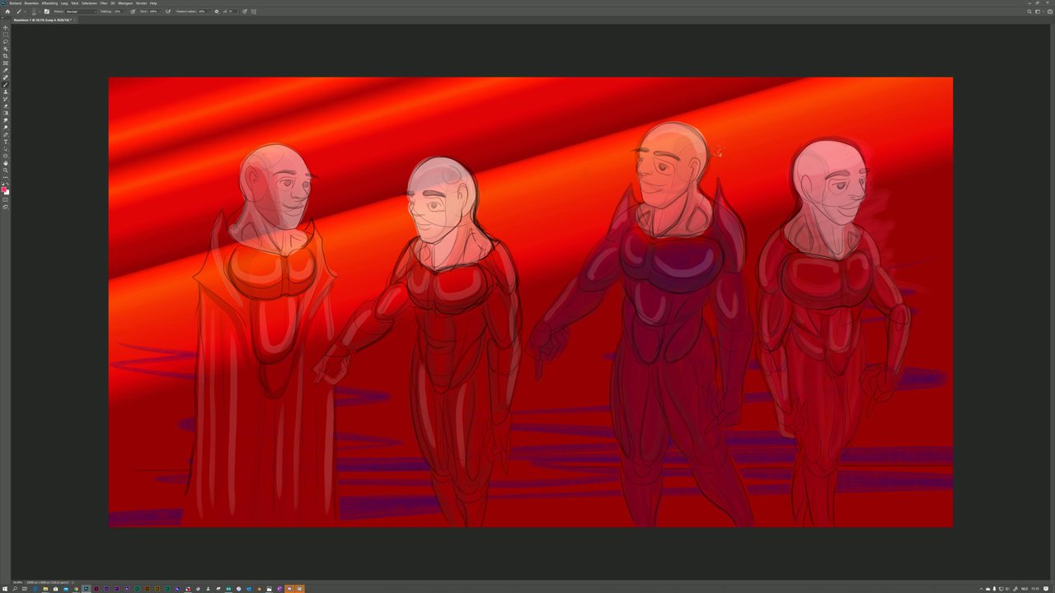
drag(723, 210, 756, 256)
Undo the last brush stroke, the reddish haze between figures three and four.
key(ctrl+z)
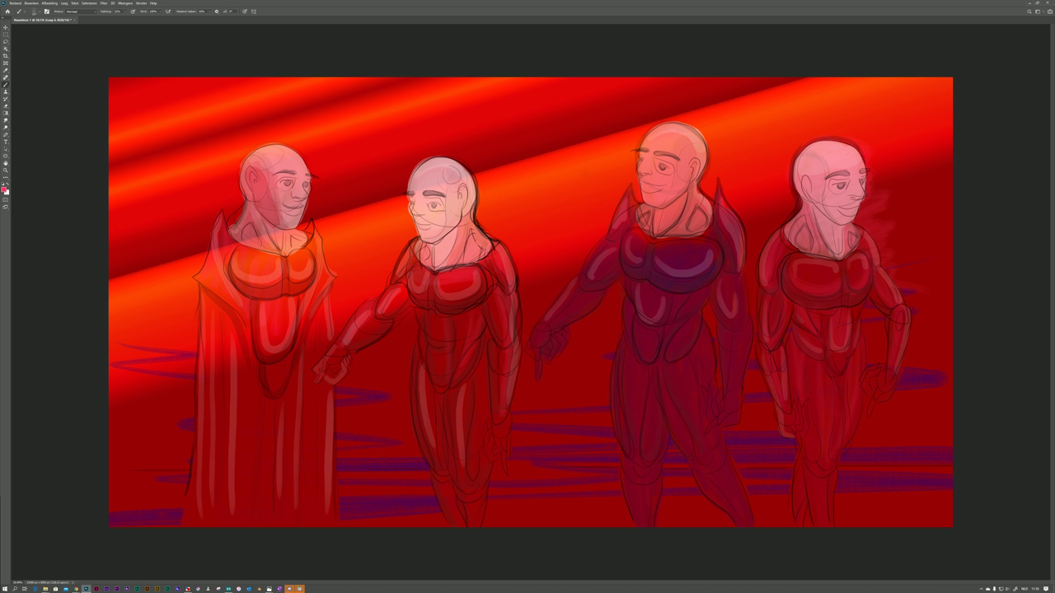
Target the Curves 1 mask and paint over the fourth figure's left shoulder and arm edge.
key(alt+bracketright)
drag(772, 243, 767, 279)
drag(774, 242, 767, 274)
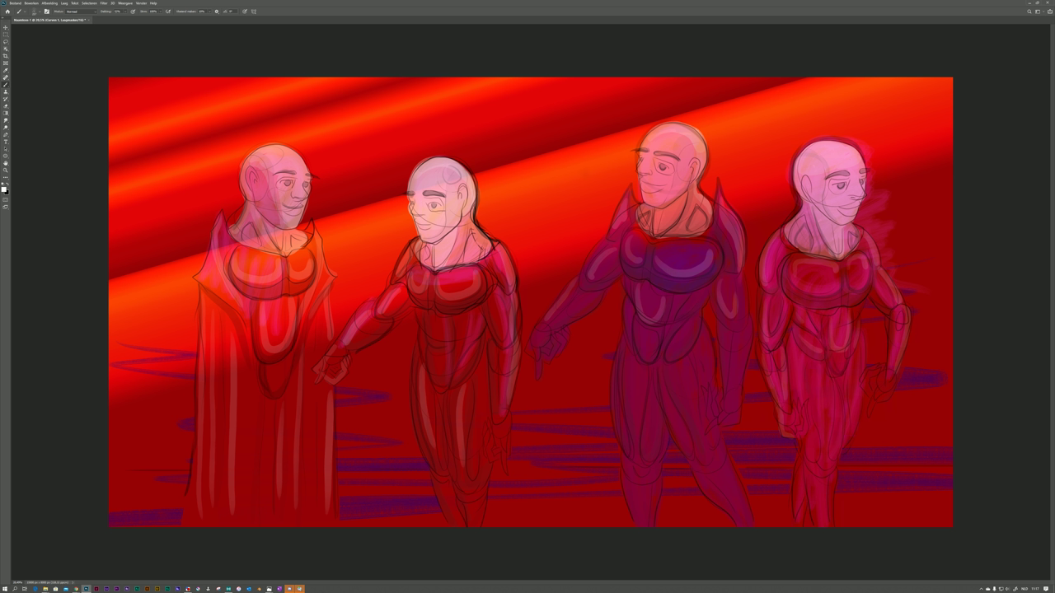
Dab a small spot on the mask with the eraser at lowered opacity (4).
key(e)
key(4)
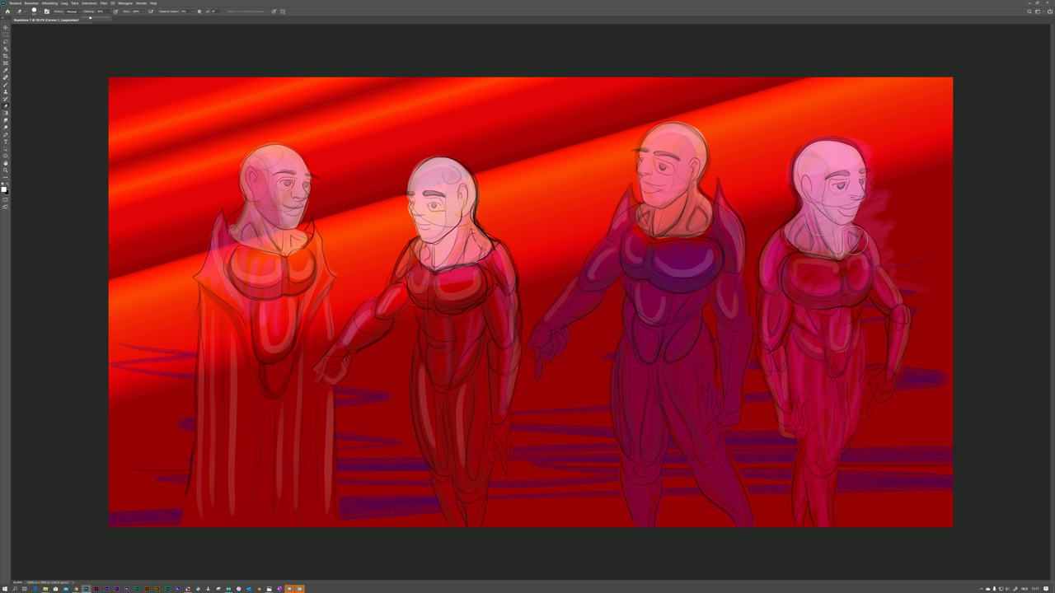
click(856, 240)
Set up the Smudge tool with a brush preset, then return to Laag 4.
click(6, 120)
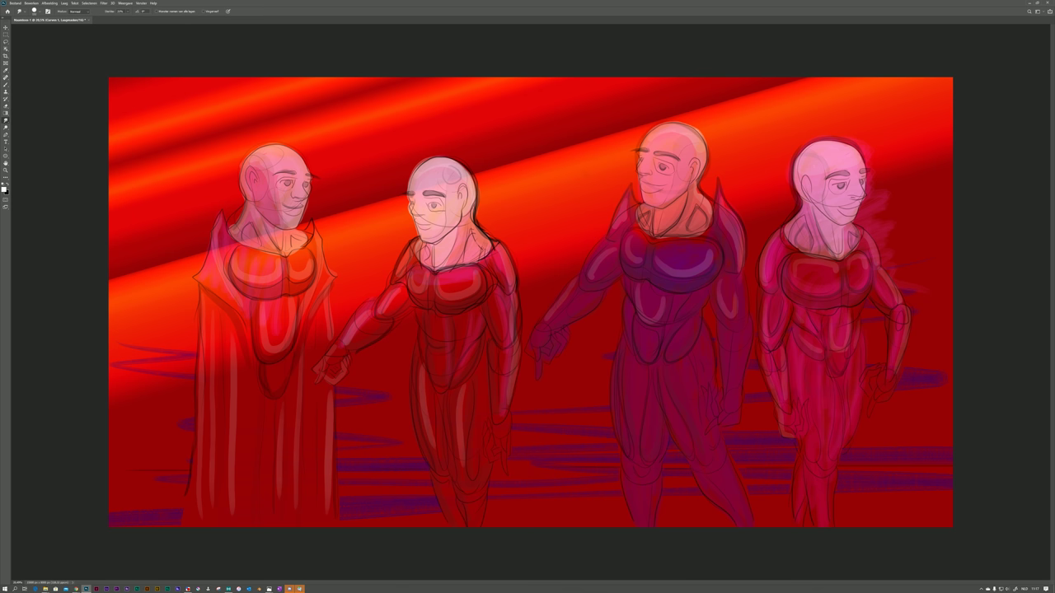
right_click(853, 262)
click(985, 221)
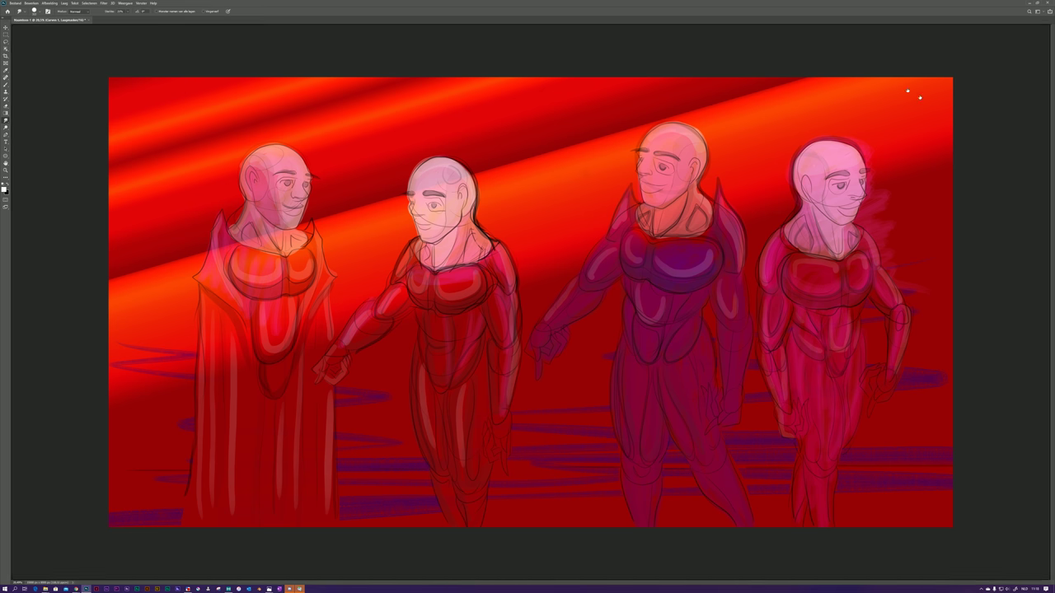
key(alt+bracketleft)
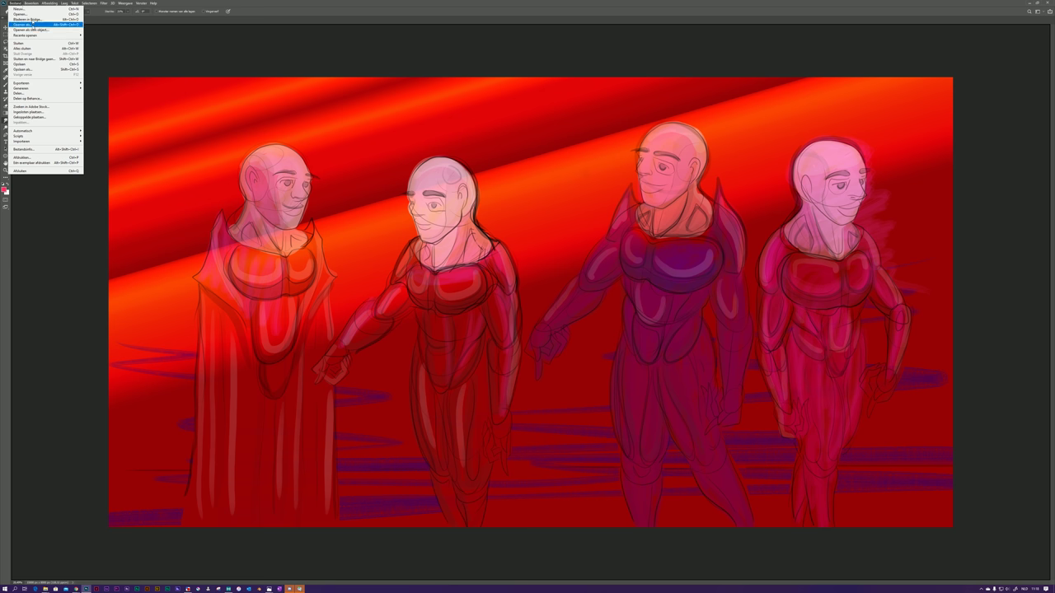
Save the artwork as 'Photoshop 175', accepting the Maximise compatibility prompt.
click(39, 64)
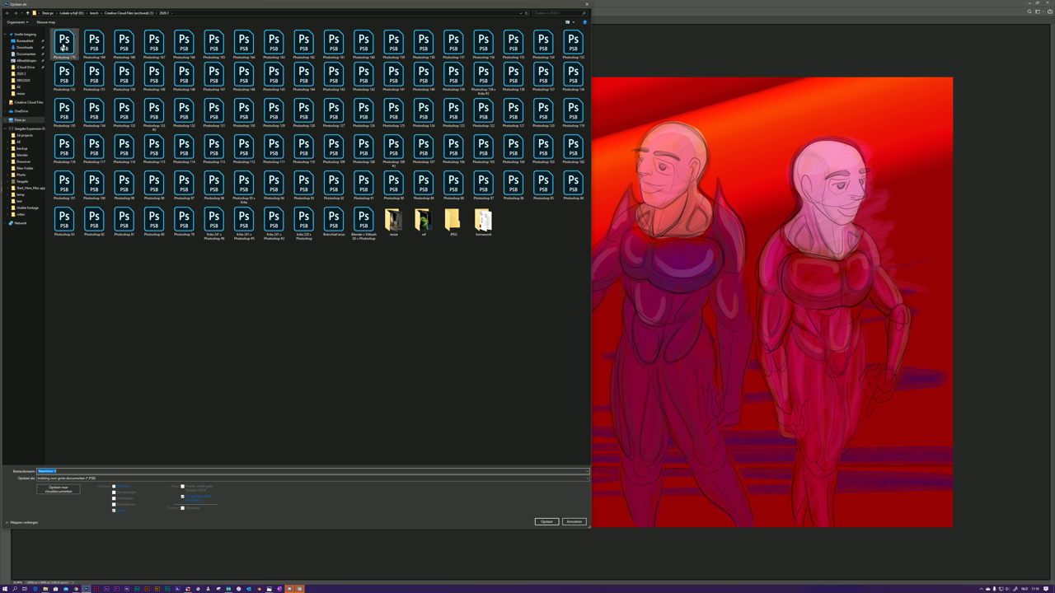
click(64, 44)
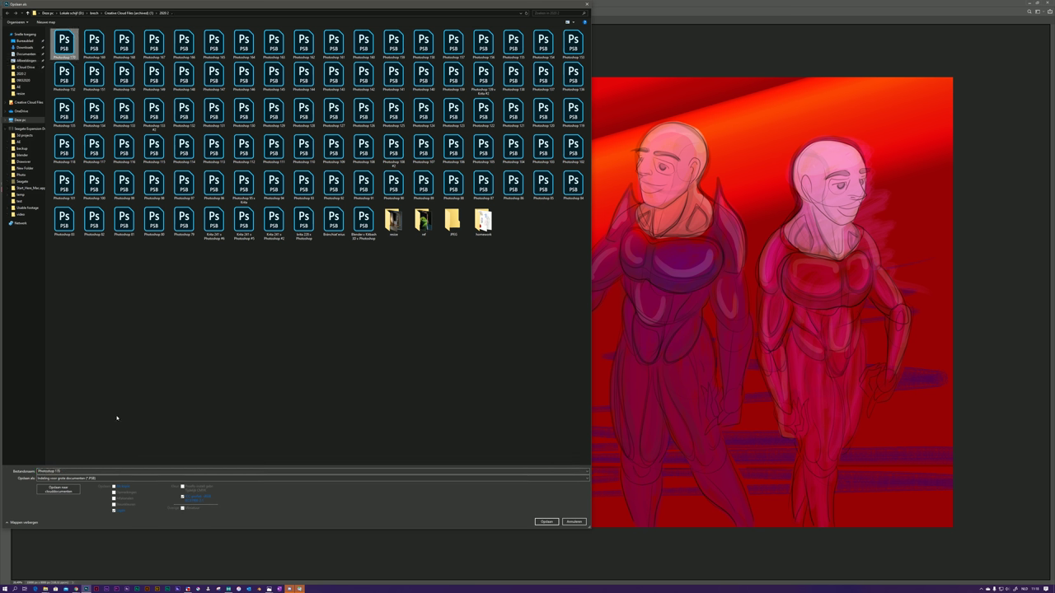
double_click(58, 470)
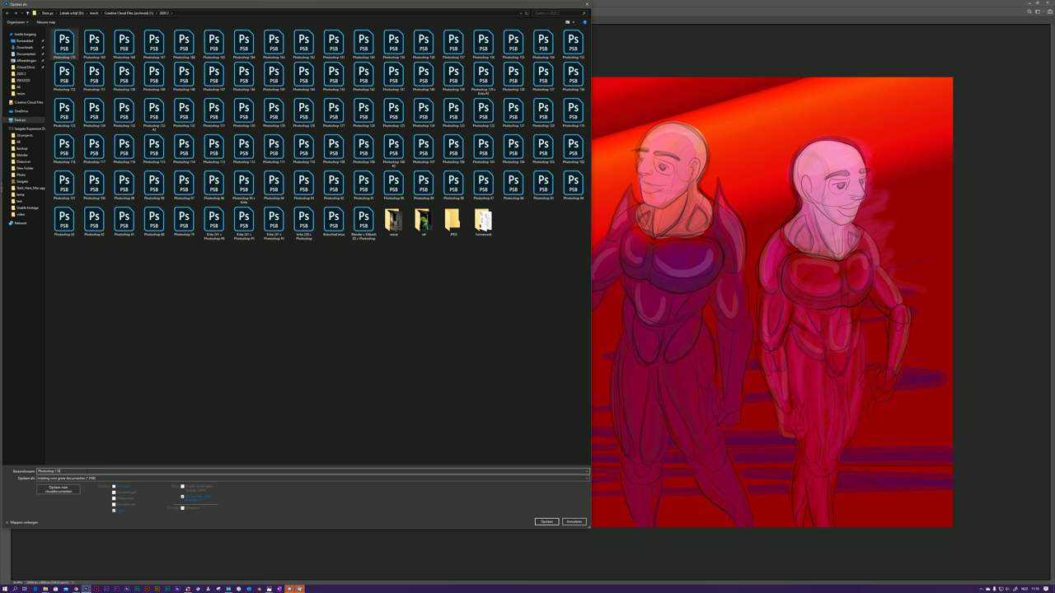
text(175)
click(546, 522)
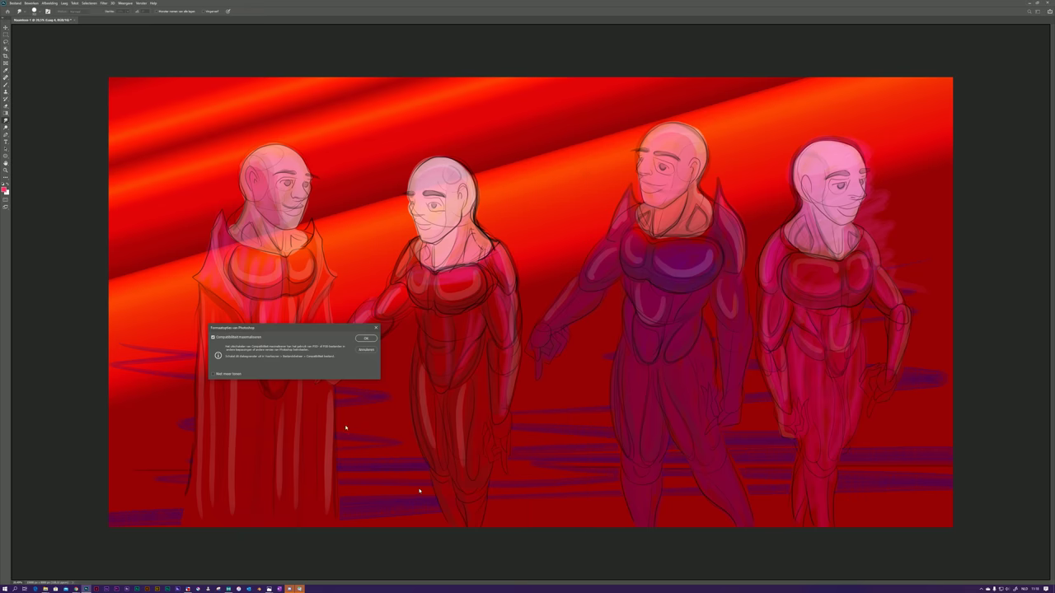
click(366, 338)
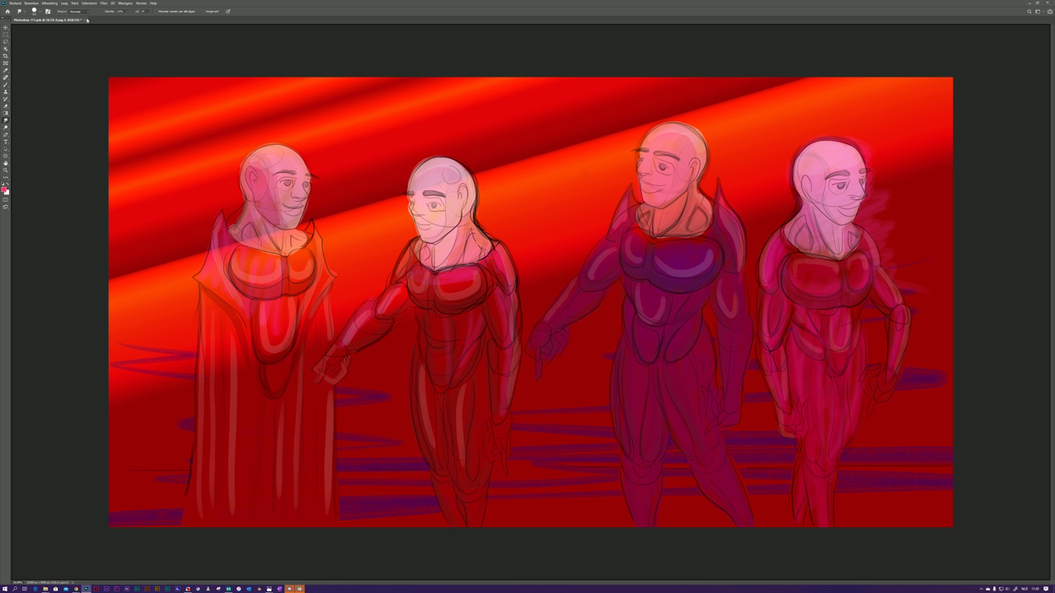
Keep the Clone Stamp in Normaal mode, toggle Uitgelijnd, and set the source beside the fourth head.
click(85, 11)
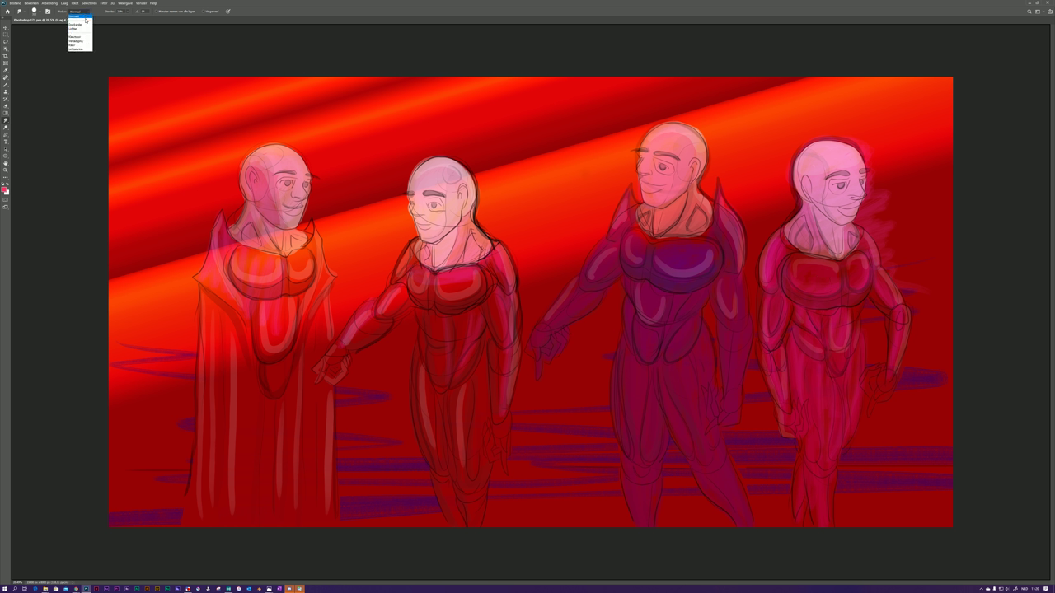
click(112, 35)
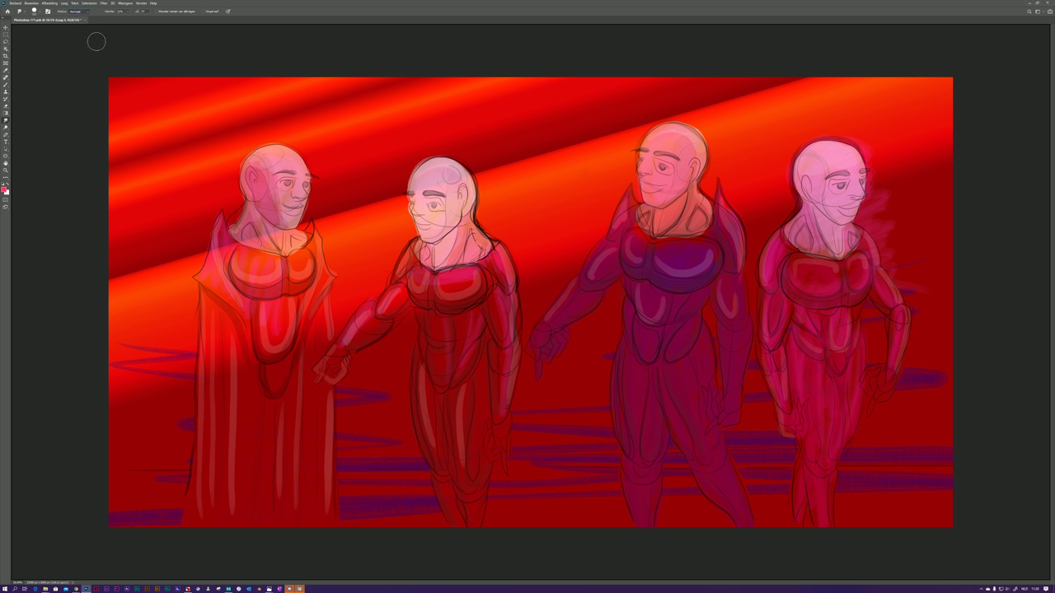
click(203, 11)
drag(801, 281, 828, 288)
alt+click(873, 330)
alt+click(891, 229)
Switch to the Brush tool with a different preset, then duplicate and merge the current layer.
right_click(824, 345)
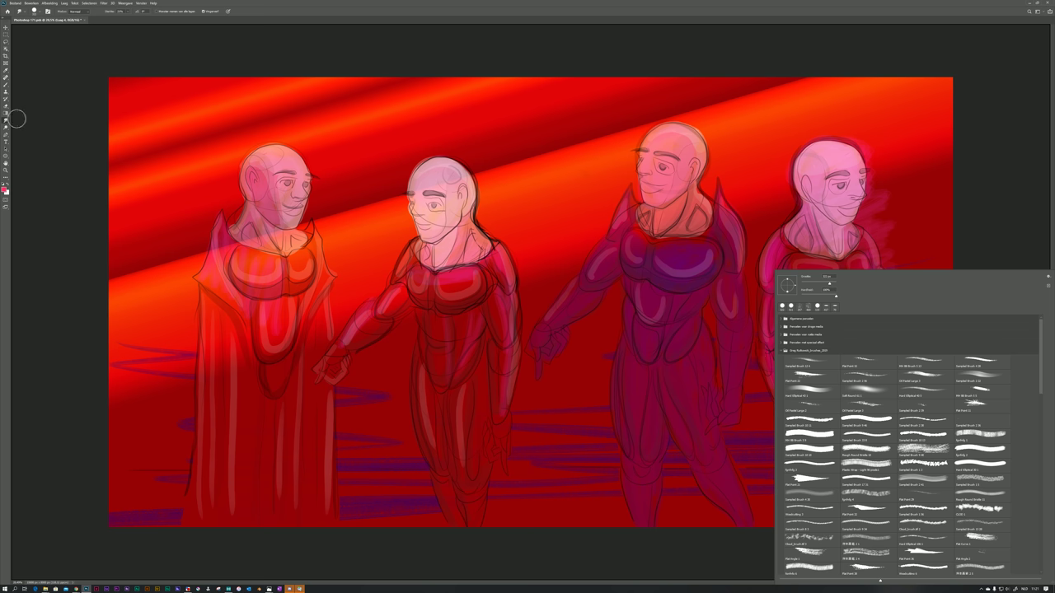
click(9, 121)
right_click(7, 121)
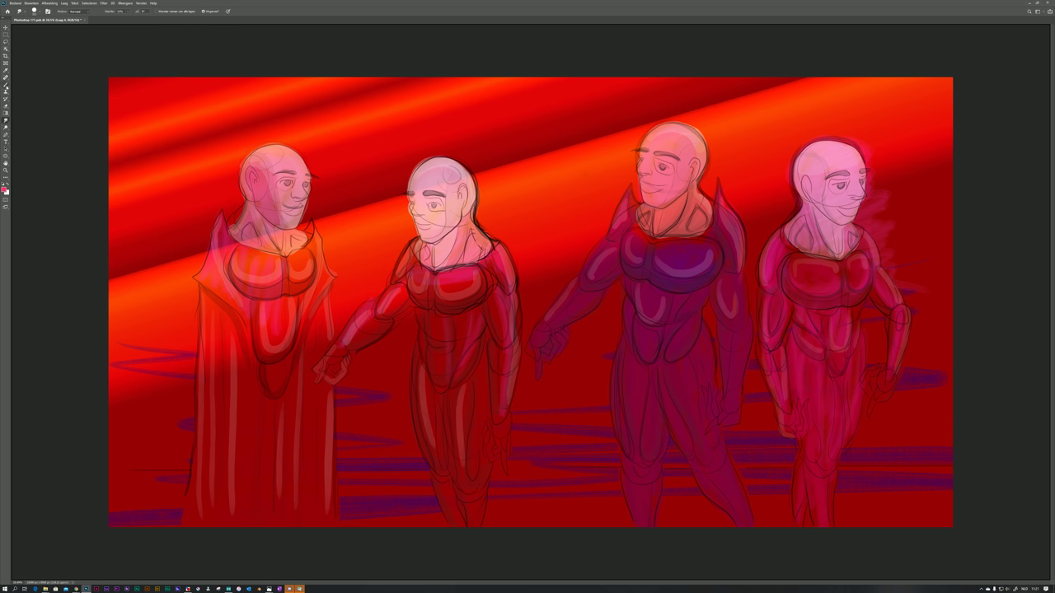
click(10, 85)
right_click(404, 178)
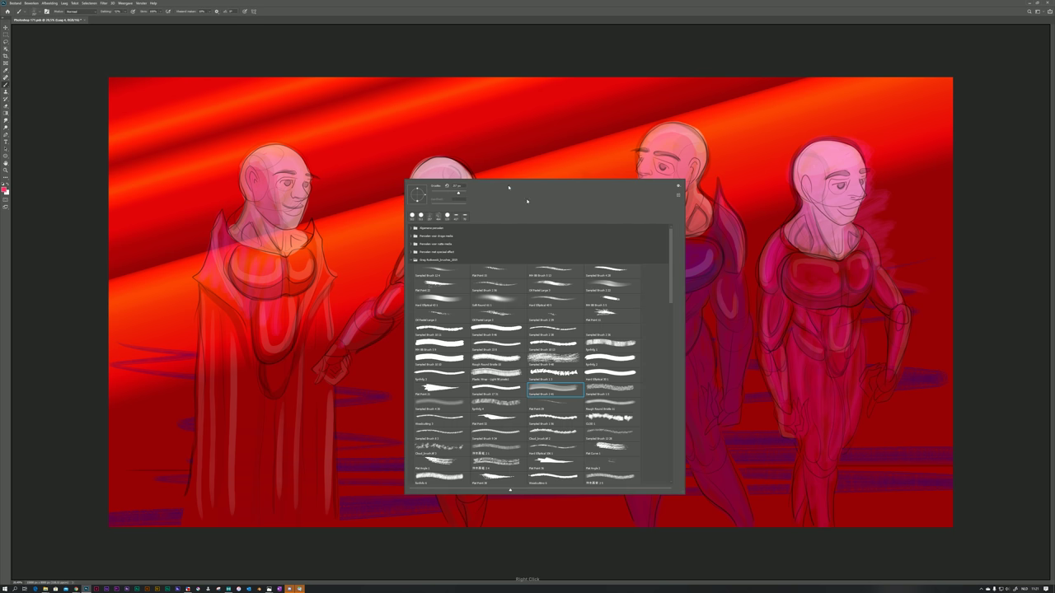
double_click(450, 287)
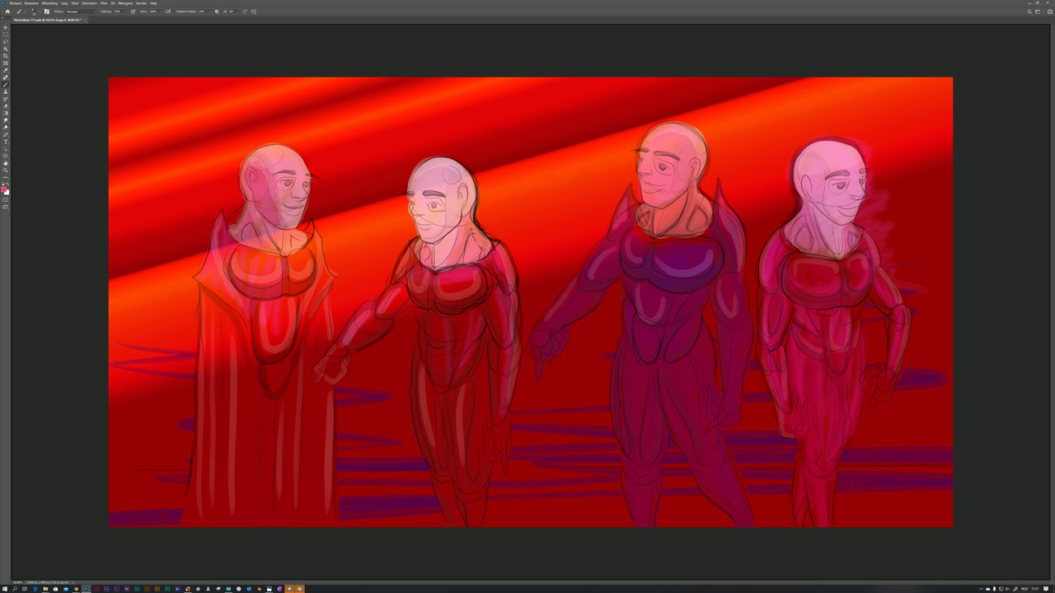
key(ctrl+j)
key(ctrl+e)
Swap to light cyan and highlight both neck edges and the head contour of the fourth figure.
key(x)
drag(788, 228, 788, 244)
drag(858, 233, 859, 248)
drag(800, 153, 795, 194)
Adjust the brush opacity and choose a paler cyan as the painting colour.
click(126, 13)
click(5, 189)
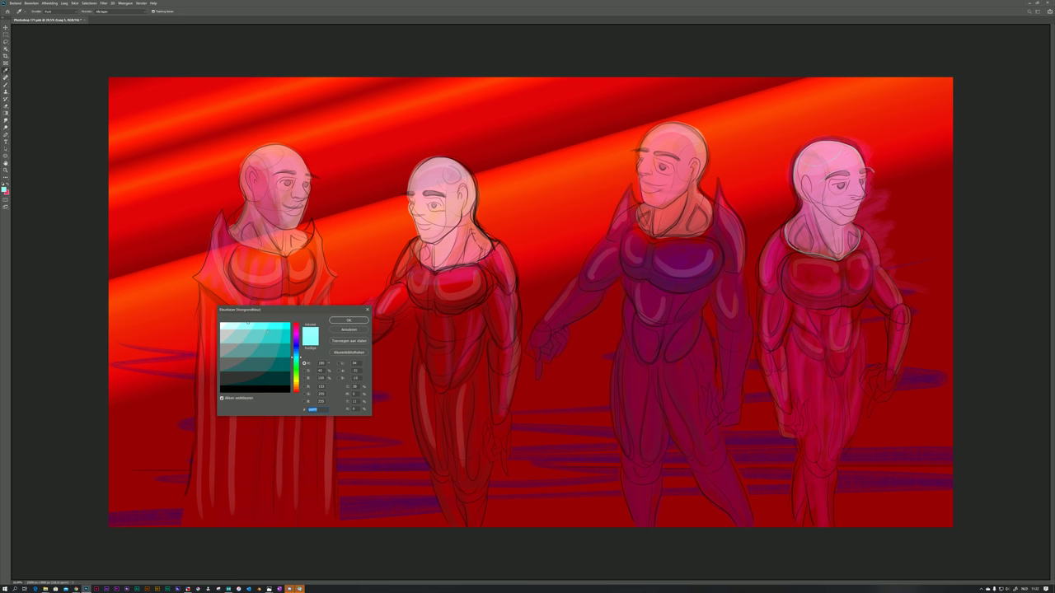
click(229, 324)
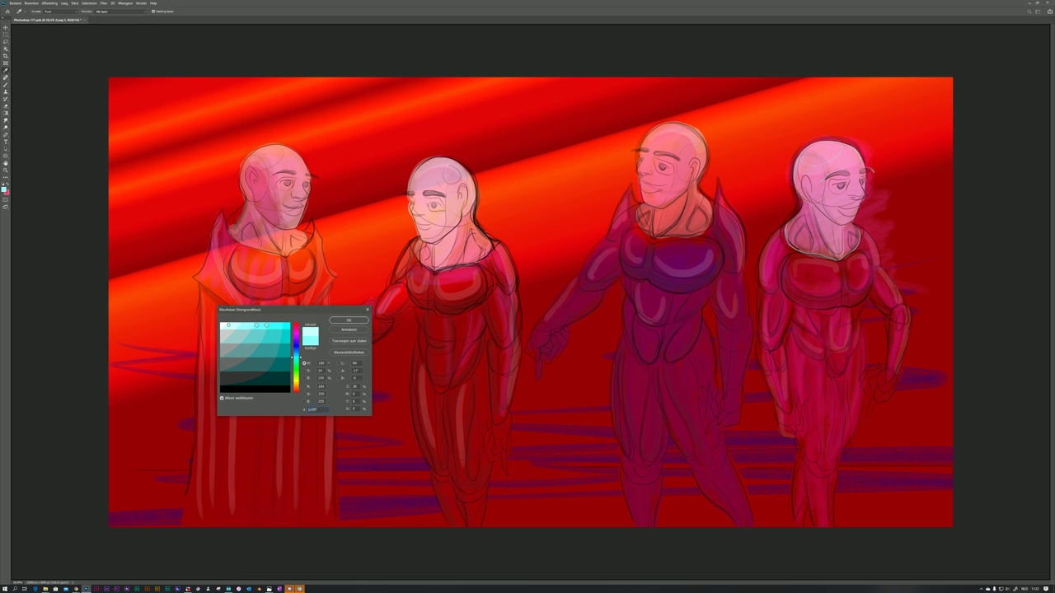
click(356, 320)
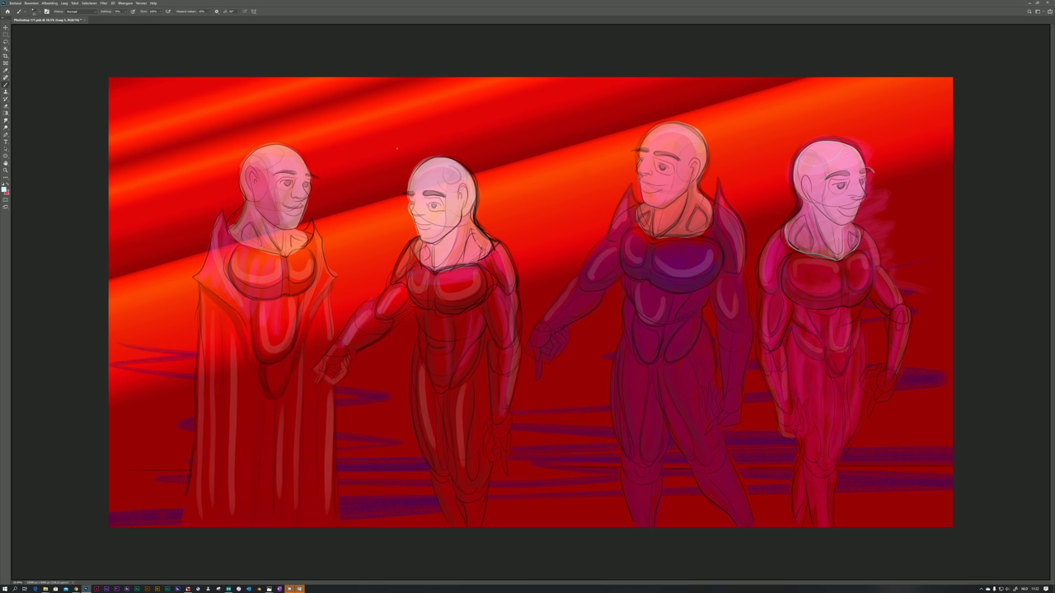
Brush pale cyan highlights along the second figure's neck, both shoulders, arms, abdomen and head.
mouse_move(418, 248)
mouse_down()
mouse_move(418, 259)
mouse_move(475, 264)
mouse_up()
drag(496, 239, 519, 284)
drag(417, 239, 377, 308)
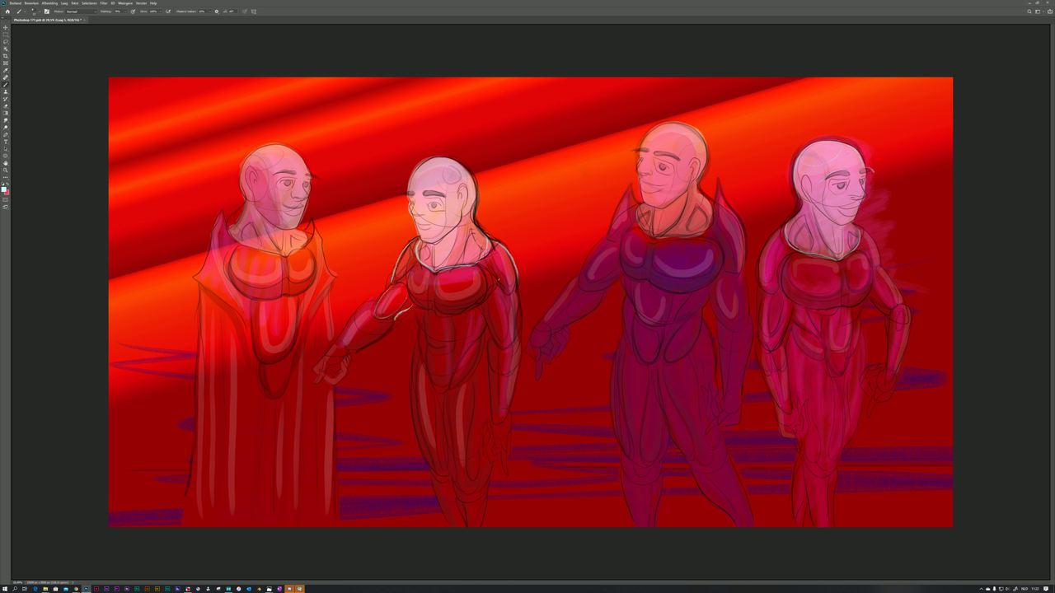
drag(394, 319, 361, 350)
key(ctrl+z)
key(ctrl+z)
drag(369, 342, 356, 351)
drag(415, 313, 410, 376)
drag(444, 300, 458, 298)
drag(436, 160, 470, 173)
drag(518, 284, 515, 338)
mouse_move(492, 306)
mouse_down()
mouse_move(505, 336)
mouse_move(506, 327)
mouse_up()
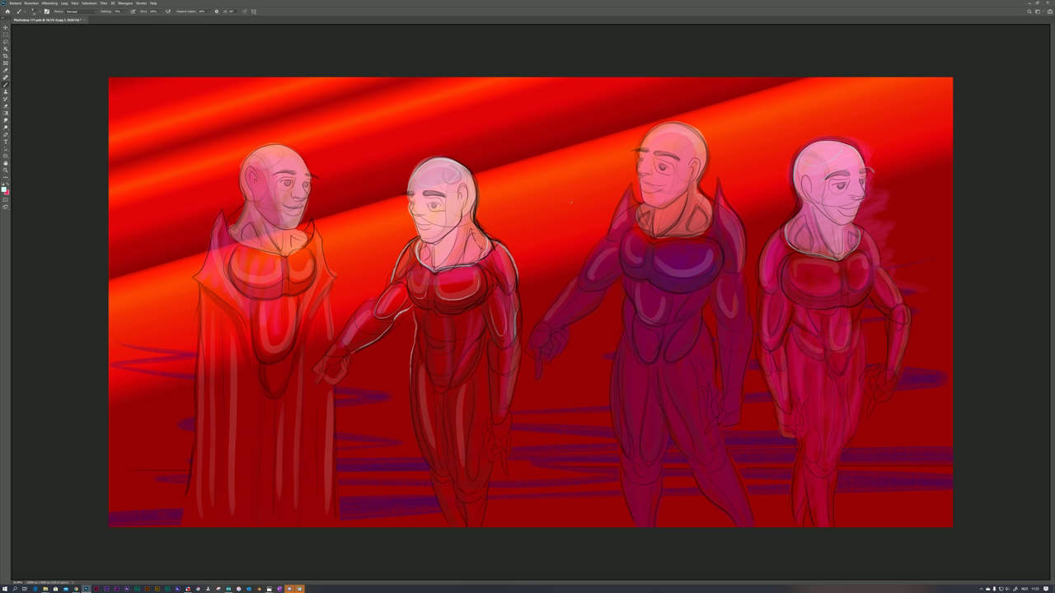
Pick a brush from the Sketch set in the Tree Brushes folder, undoing a test stroke.
right_click(571, 202)
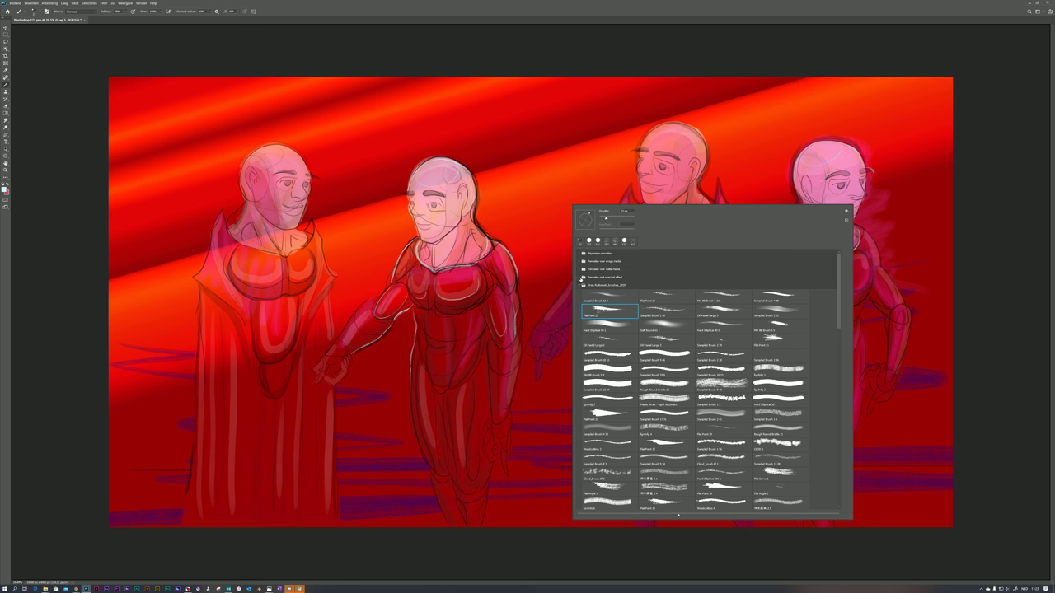
click(581, 285)
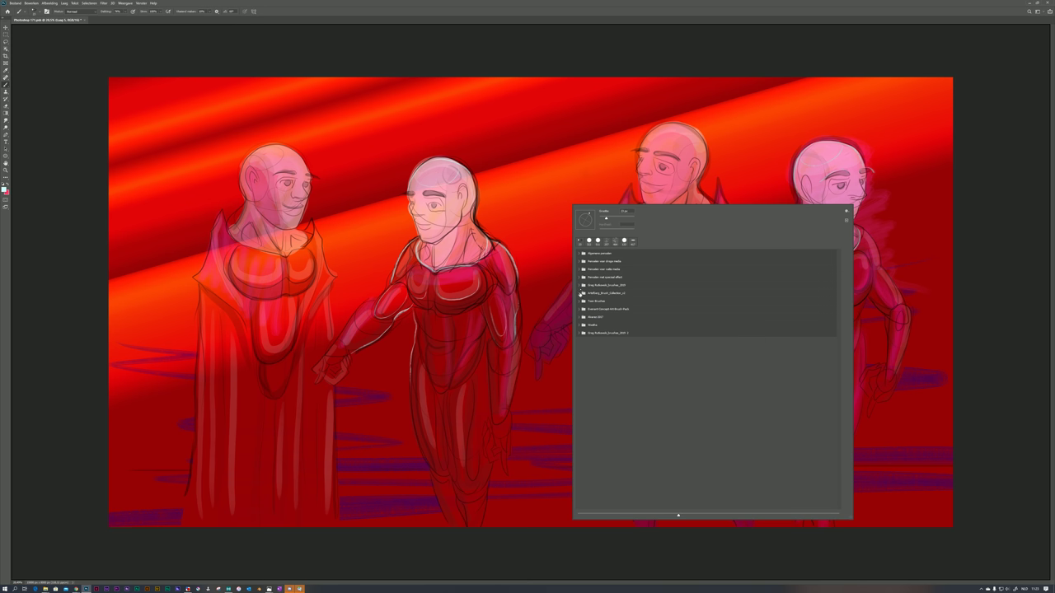
click(581, 301)
click(585, 310)
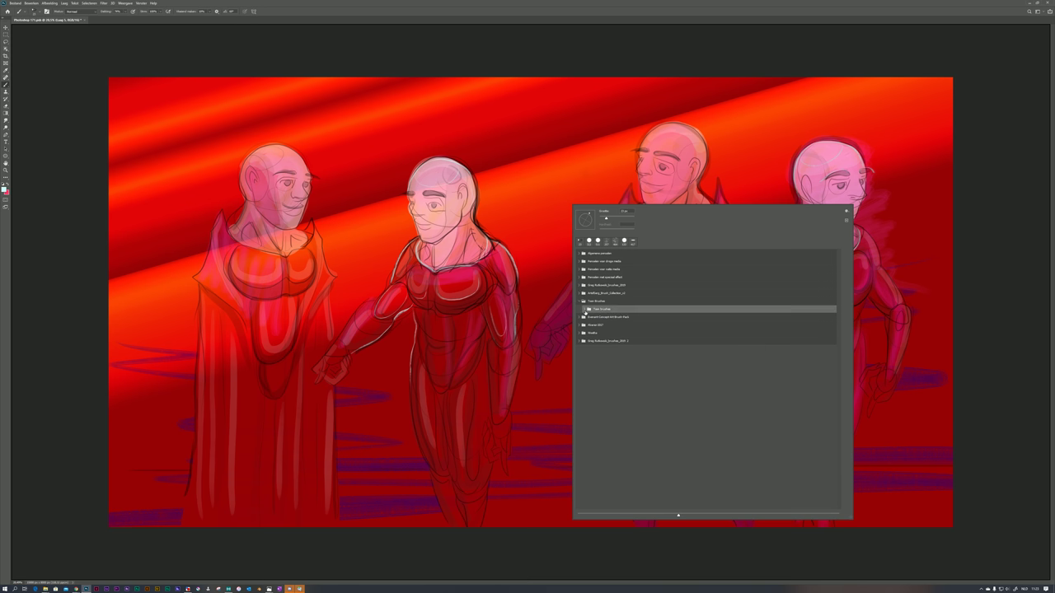
click(585, 309)
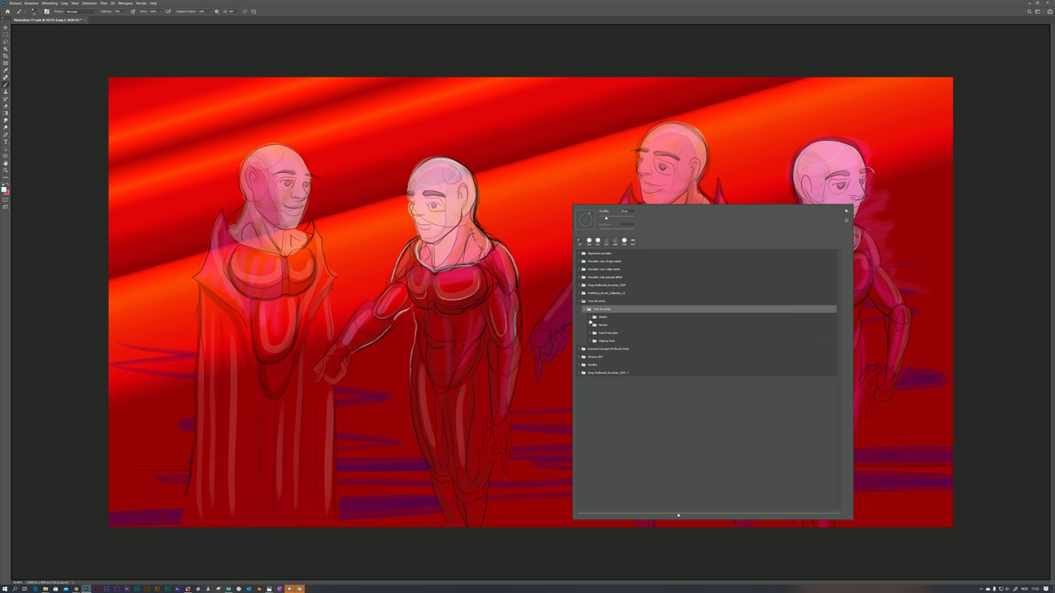
click(589, 318)
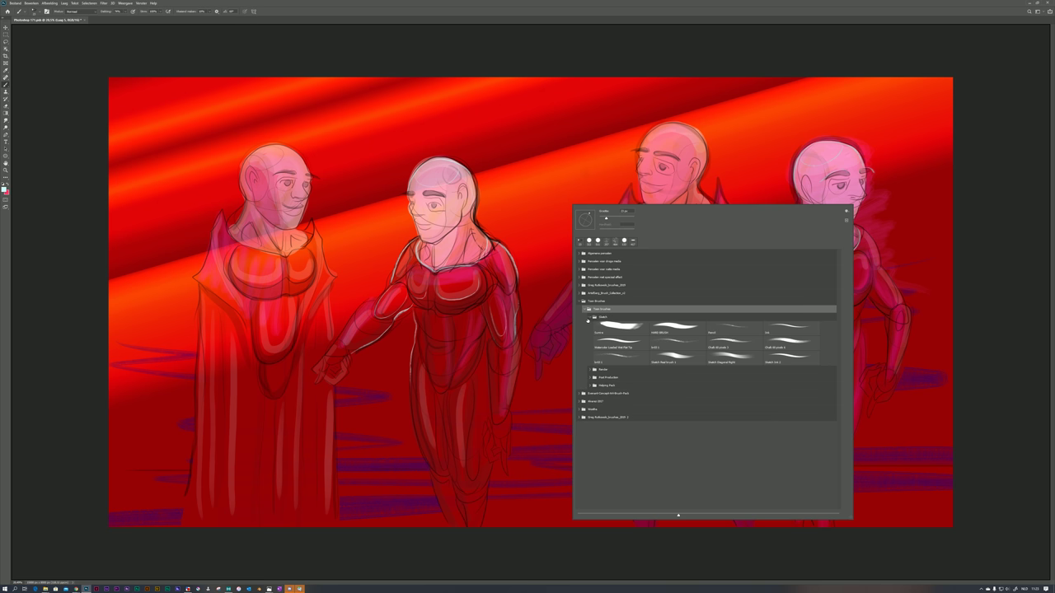
click(680, 331)
key(Return)
mouse_move(525, 221)
mouse_down()
mouse_move(559, 204)
mouse_move(578, 226)
mouse_move(606, 223)
mouse_up()
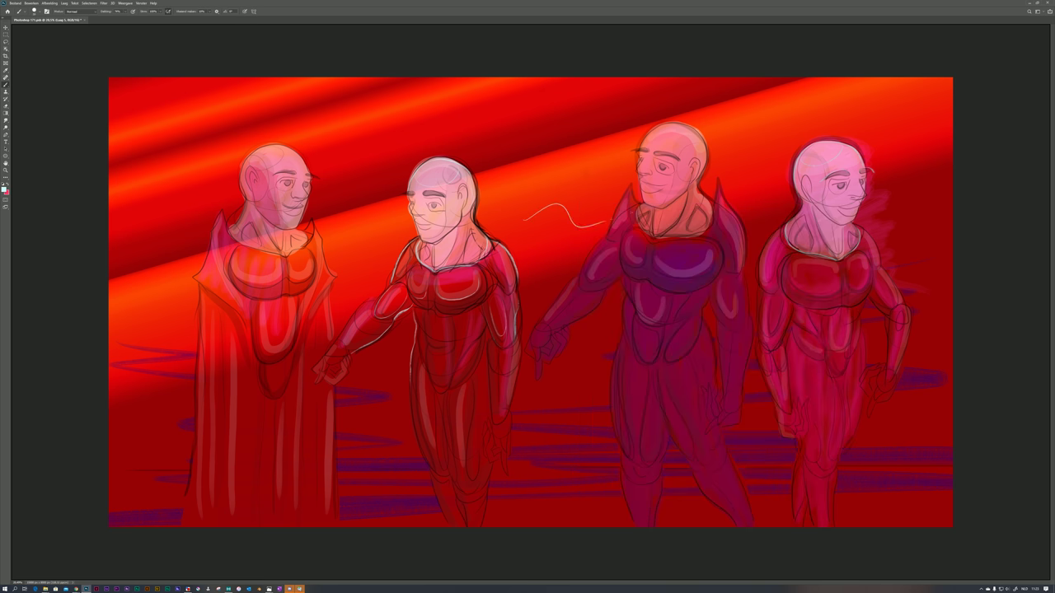
key(ctrl+z)
Highlight the purple figure's left shoulder spike and right collar spike, discarding the shoulder stroke.
drag(608, 238, 628, 183)
mouse_move(682, 237)
mouse_down()
mouse_move(711, 222)
mouse_move(717, 180)
mouse_move(746, 265)
mouse_up()
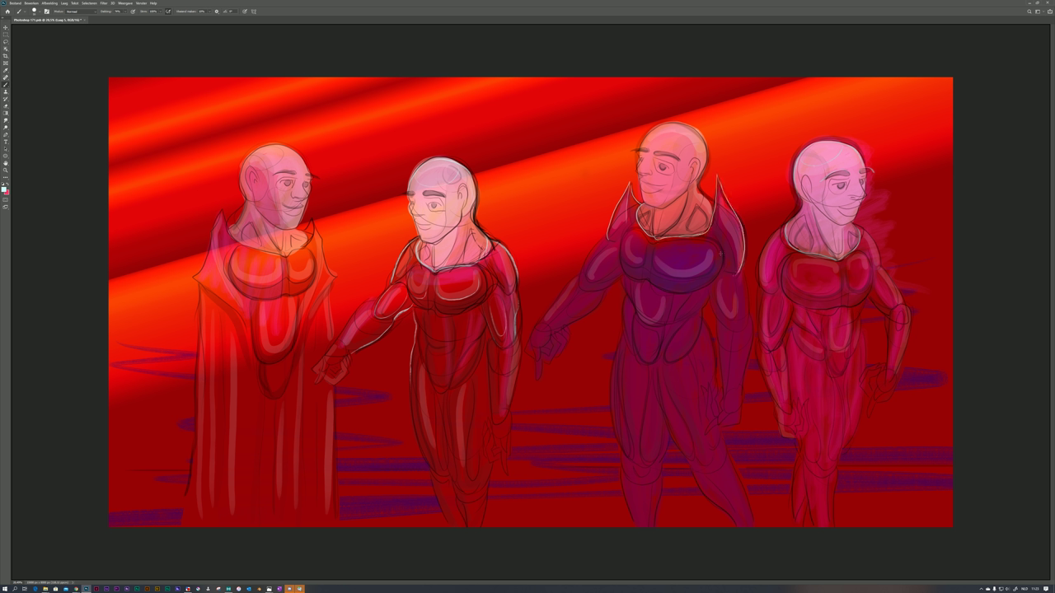
drag(607, 238, 581, 274)
key(ctrl+z)
Try a soft brush preset, then switch back to the Sketch Diagonal Right brush.
right_click(643, 231)
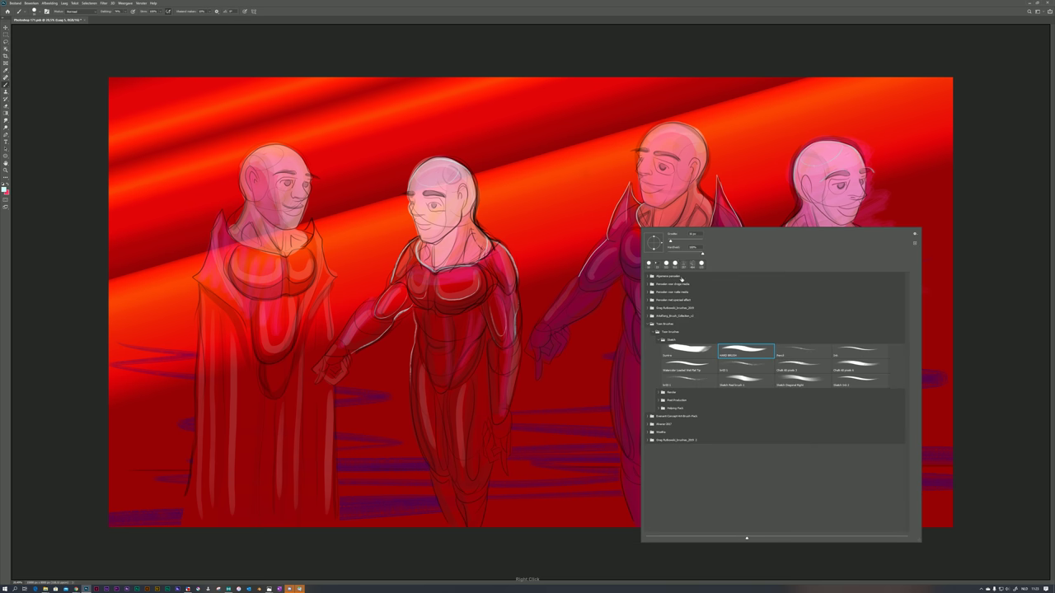
click(746, 375)
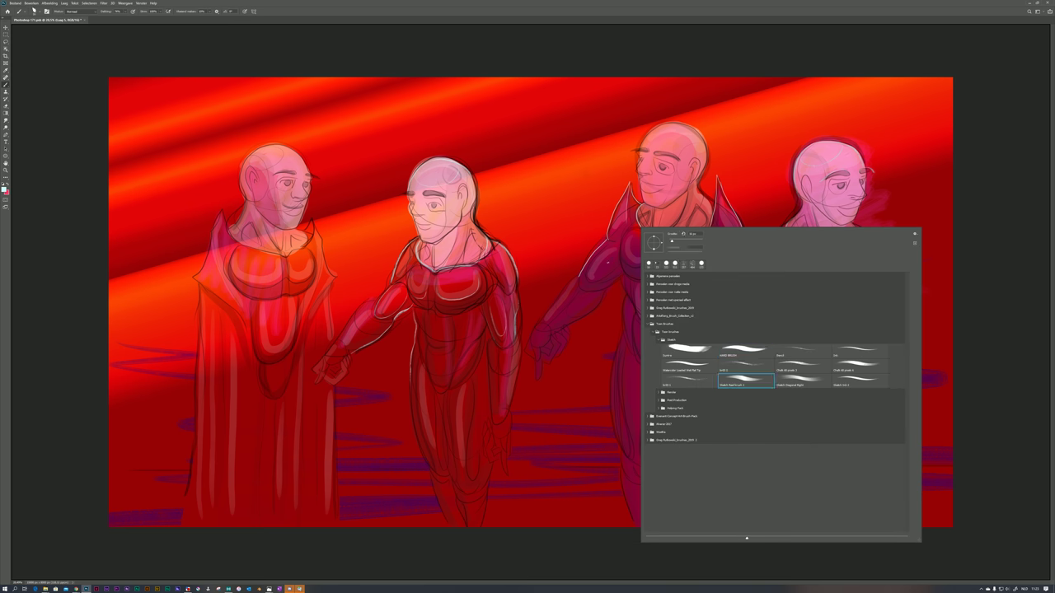
key(Return)
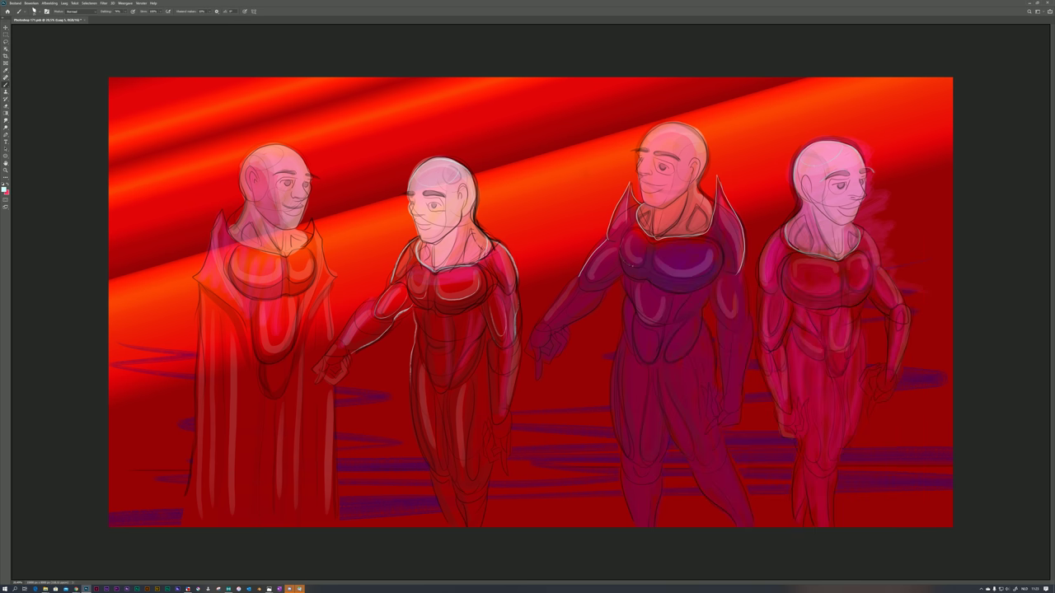
right_click(640, 237)
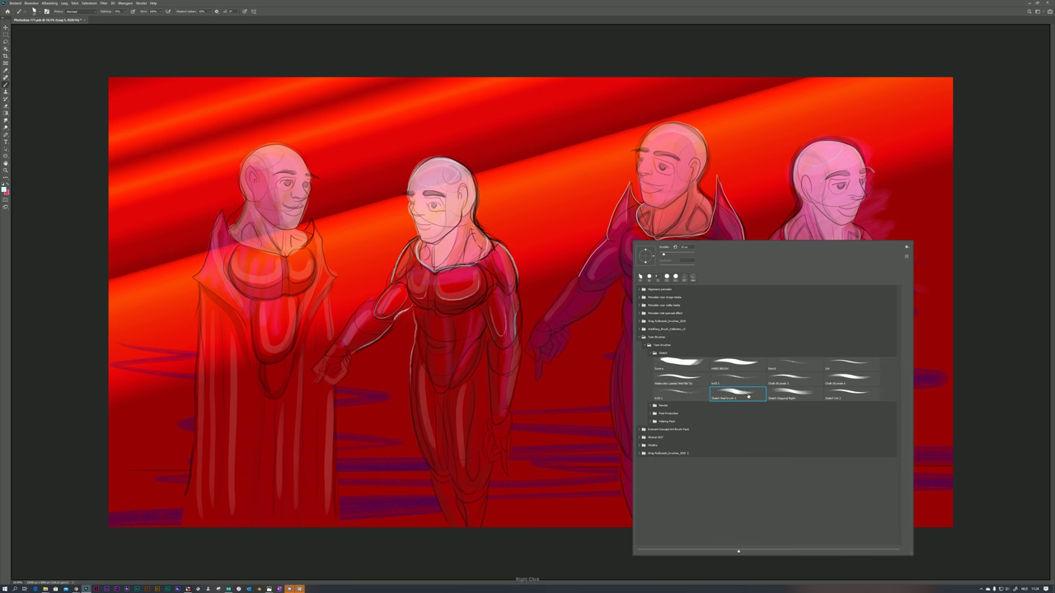
key(period)
key(Return)
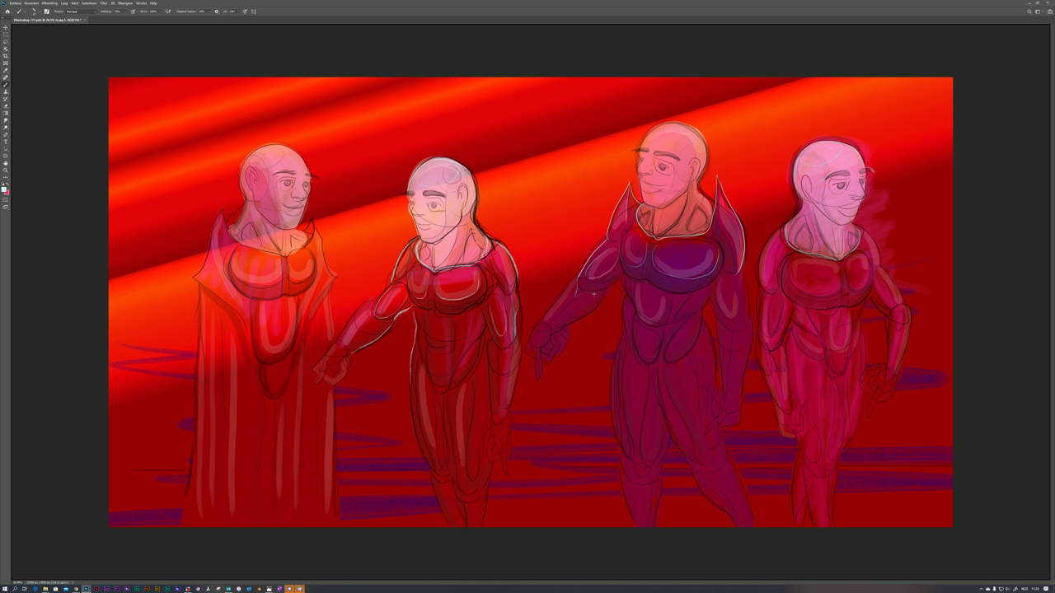
Paint light highlight strokes down the purple figure's upper arm and pointing finger.
mouse_move(624, 269)
mouse_down()
mouse_move(583, 293)
mouse_move(577, 317)
mouse_up()
mouse_move(580, 273)
mouse_down()
mouse_move(528, 343)
mouse_move(551, 362)
mouse_up()
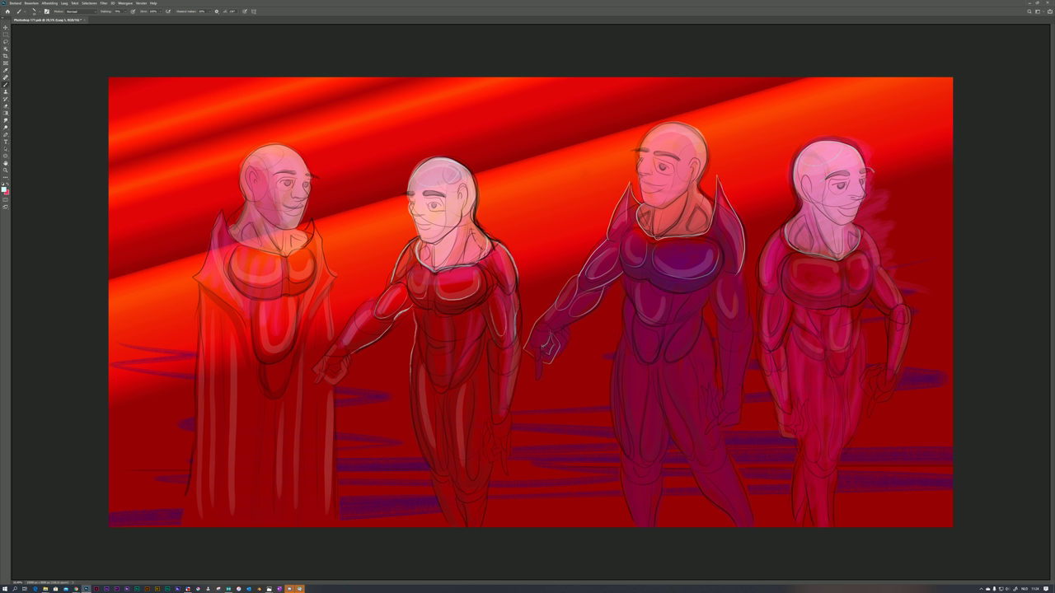
drag(543, 363, 540, 377)
drag(533, 329, 531, 346)
Zoom into the purple torso and draw highlight lines across and down the belly's left side.
scroll(756, 297, up, 2)
scroll(756, 305, up, 1)
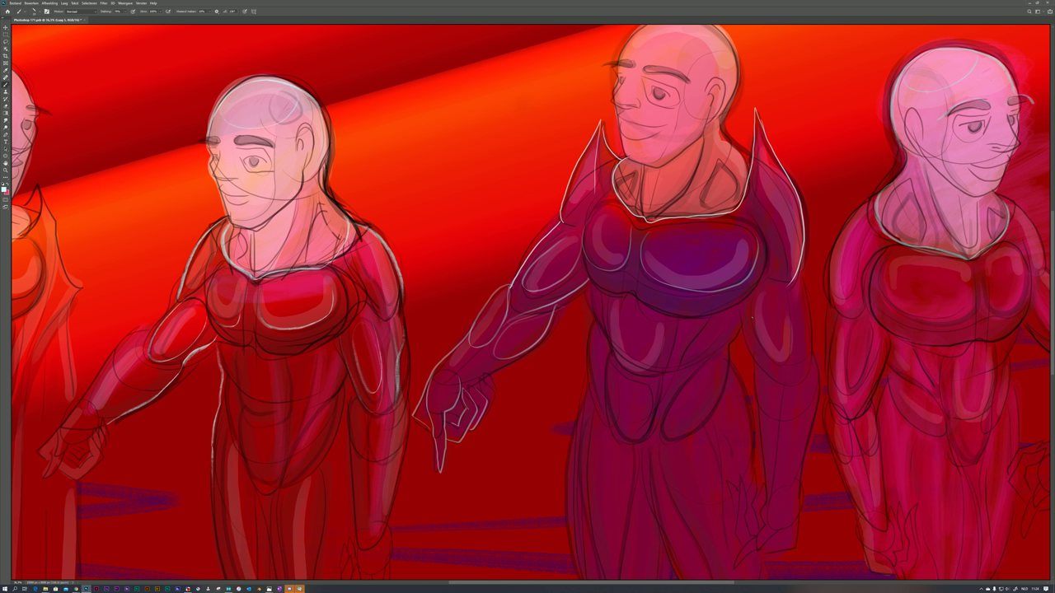
scroll(755, 402, up, 2)
mouse_move(518, 227)
mouse_down()
mouse_move(529, 312)
mouse_move(544, 326)
mouse_move(583, 269)
mouse_up()
mouse_move(505, 215)
mouse_down()
mouse_move(499, 293)
mouse_move(518, 334)
mouse_up()
key(ctrl+z)
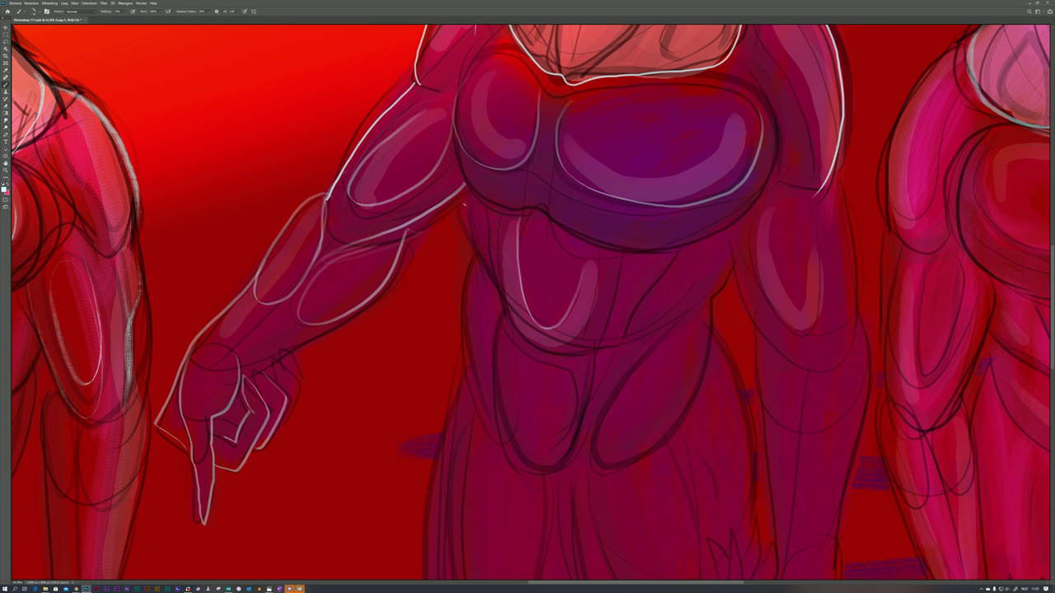
mouse_move(464, 204)
mouse_down()
mouse_move(487, 275)
mouse_move(465, 272)
mouse_move(450, 393)
mouse_move(440, 334)
mouse_move(449, 403)
mouse_move(434, 476)
mouse_up()
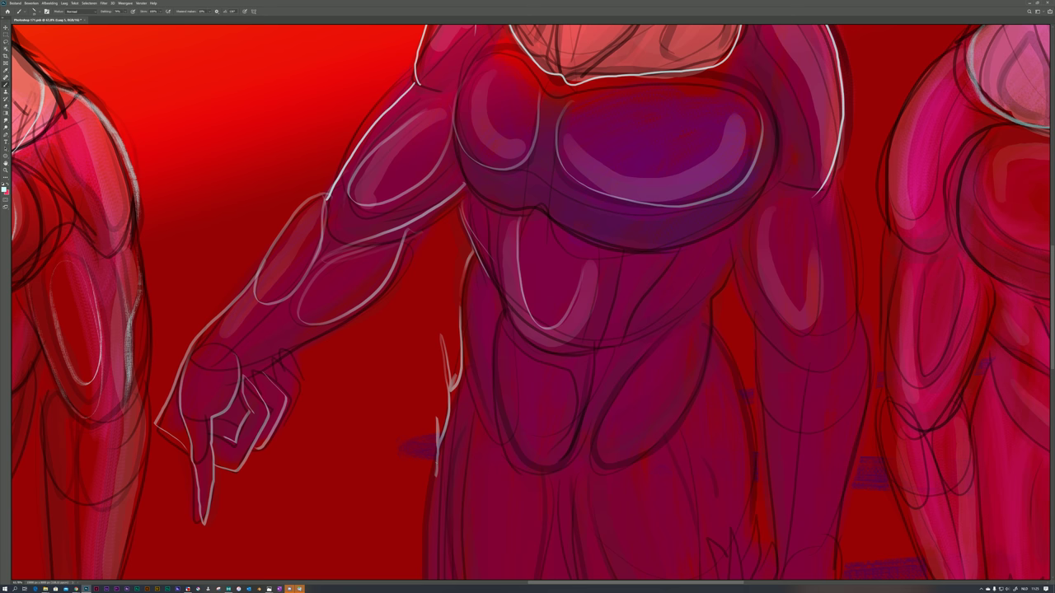
Outline the lower torso's muscle edge, hip edge, bottom edge and inner shape with highlights.
scroll(533, 302, down, 2)
scroll(534, 303, right, 2)
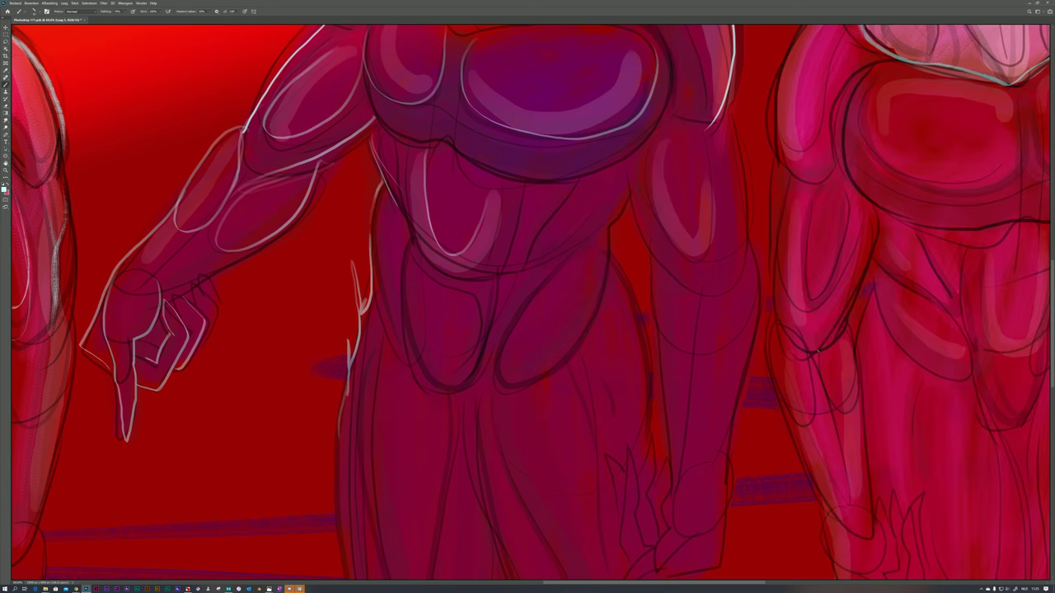
mouse_move(577, 181)
mouse_down()
mouse_move(524, 253)
mouse_move(528, 273)
mouse_move(589, 245)
mouse_move(635, 194)
mouse_move(603, 260)
mouse_up()
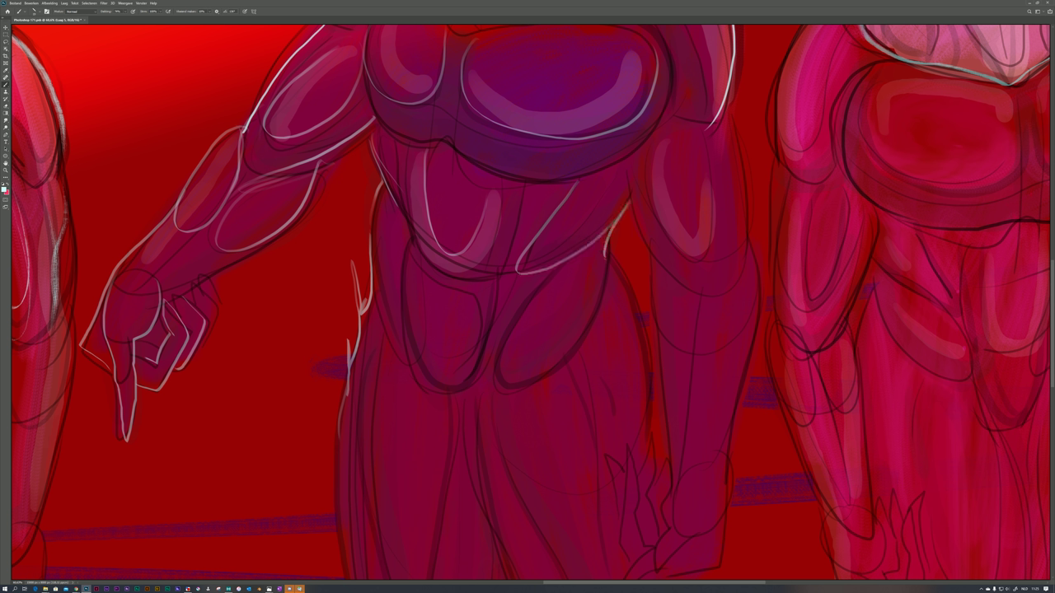
drag(611, 241, 651, 429)
mouse_move(577, 332)
mouse_down()
mouse_move(511, 379)
mouse_move(511, 335)
mouse_move(569, 269)
mouse_move(615, 240)
mouse_move(540, 256)
mouse_move(525, 309)
mouse_move(563, 284)
mouse_move(536, 314)
mouse_move(542, 342)
mouse_move(579, 296)
mouse_move(546, 290)
mouse_up()
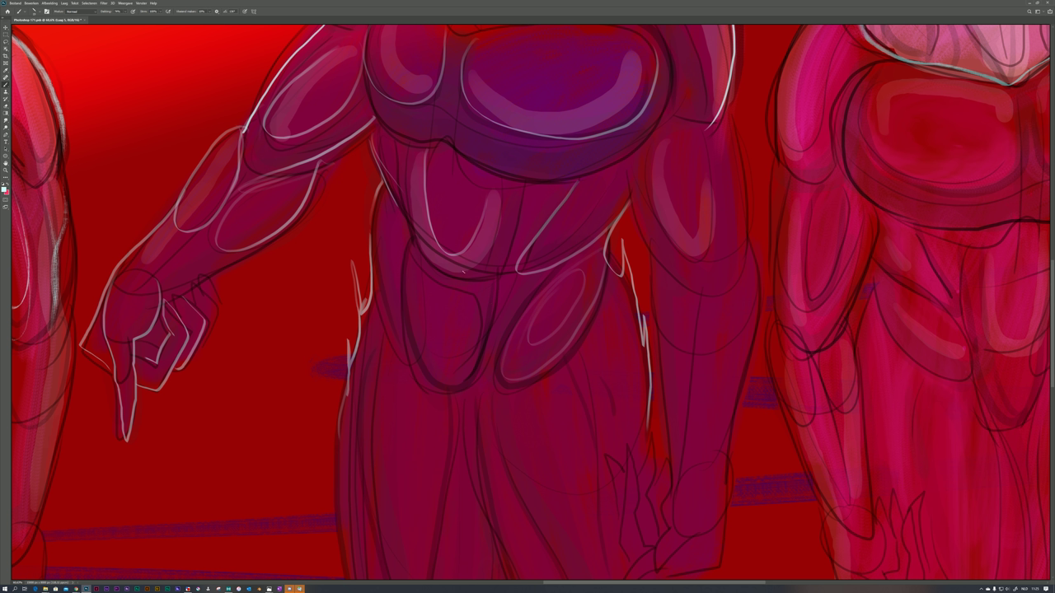
drag(411, 333, 419, 361)
drag(404, 272, 548, 372)
mouse_move(410, 247)
mouse_down()
mouse_move(497, 280)
mouse_move(494, 333)
mouse_move(469, 387)
mouse_up()
drag(478, 290, 464, 382)
mouse_move(463, 379)
mouse_down()
mouse_move(476, 298)
mouse_move(410, 271)
mouse_up()
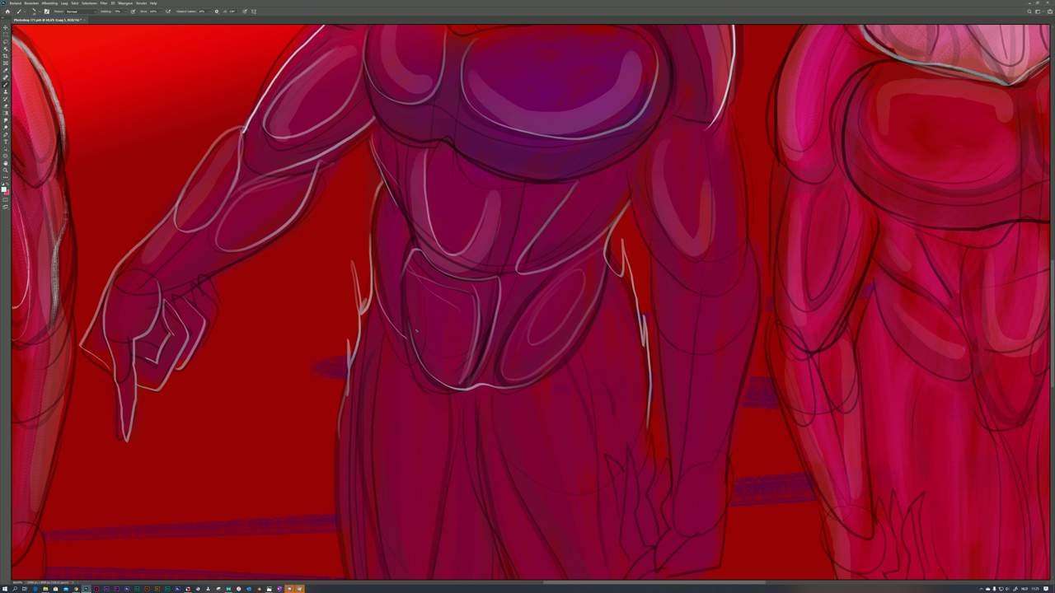
mouse_move(422, 368)
mouse_down()
mouse_move(448, 307)
mouse_move(440, 322)
mouse_move(414, 322)
mouse_move(428, 347)
mouse_up()
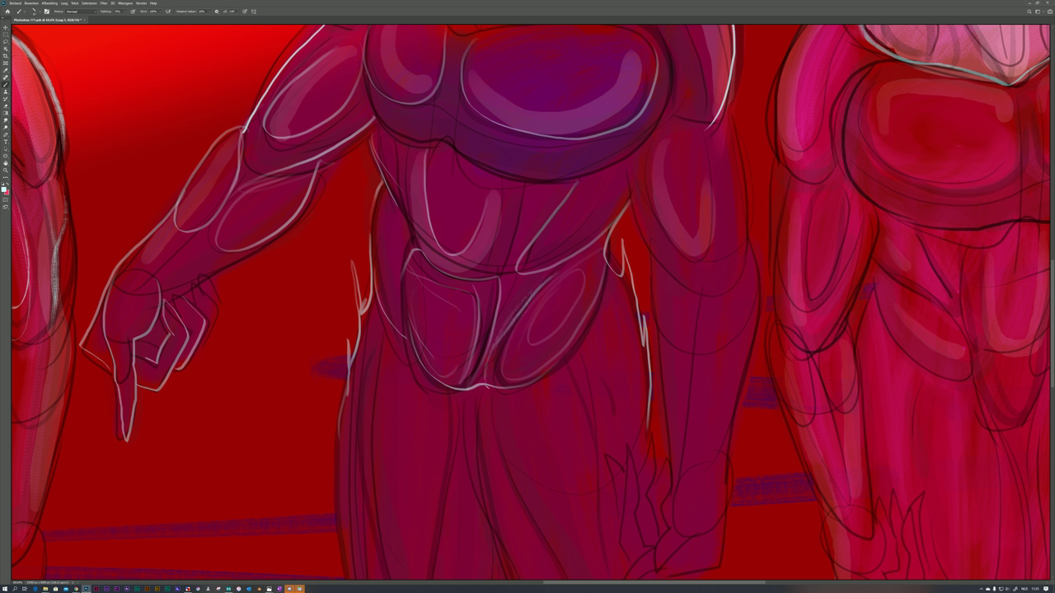
Trace highlights along the left ab lines, torso's left edge and mid-abdomen, then fit to screen.
mouse_move(388, 193)
mouse_down()
mouse_move(404, 227)
mouse_move(401, 263)
mouse_move(380, 206)
mouse_move(374, 249)
mouse_move(392, 305)
mouse_move(392, 223)
mouse_move(375, 245)
mouse_move(378, 284)
mouse_up()
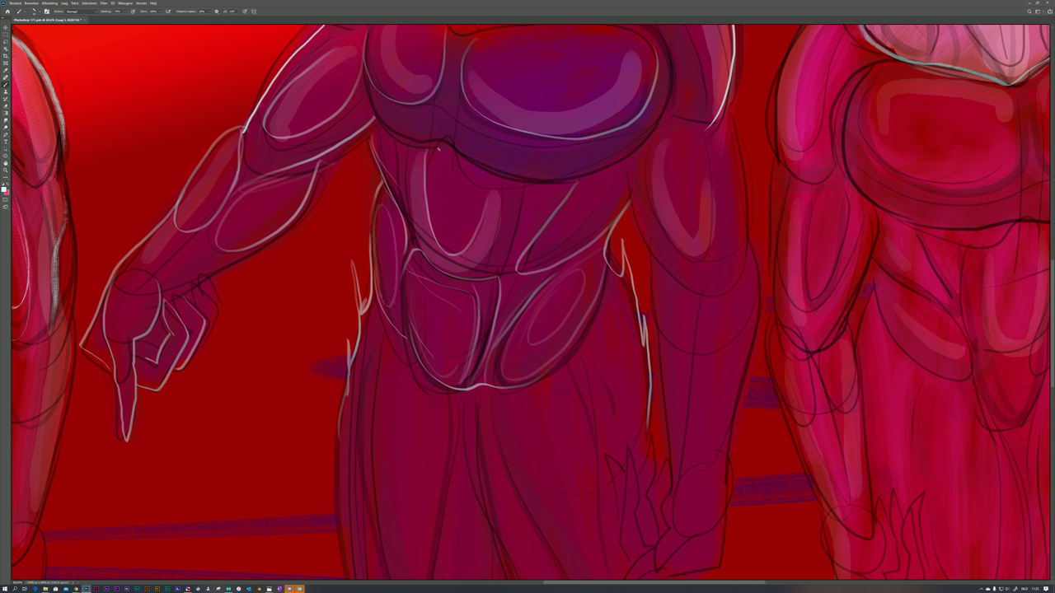
drag(437, 150, 447, 251)
drag(529, 241, 505, 279)
drag(417, 150, 420, 257)
drag(394, 139, 414, 234)
mouse_move(568, 180)
mouse_down()
mouse_move(532, 198)
mouse_move(527, 232)
mouse_up()
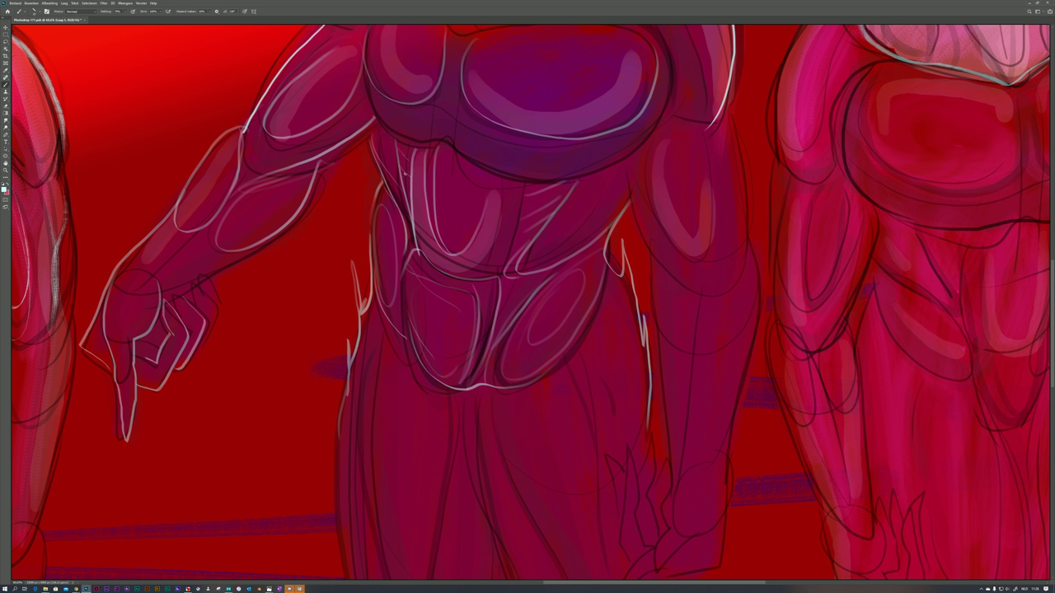
key(ctrl+0)
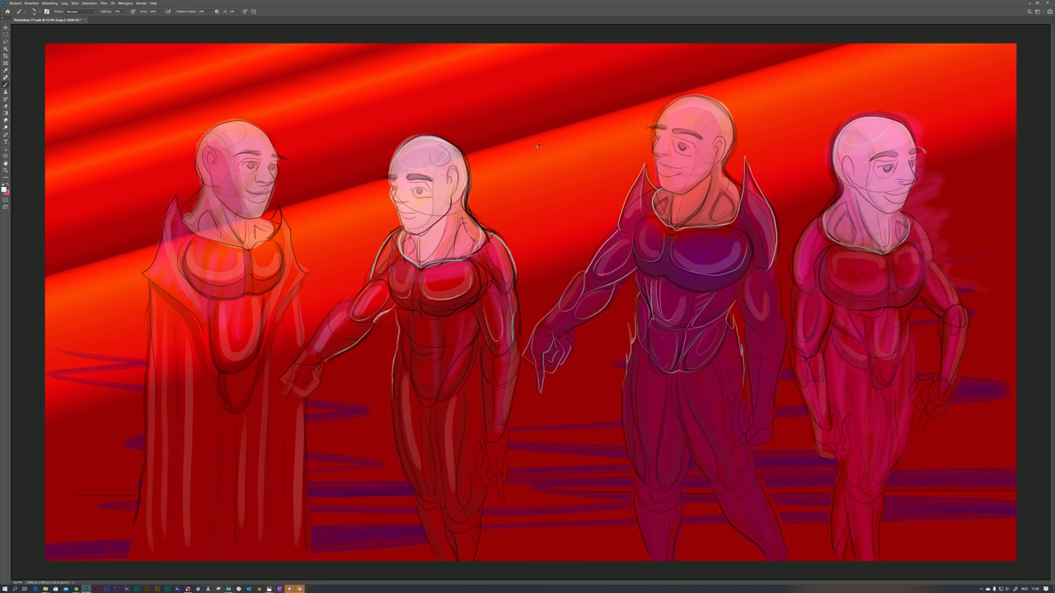
Paint white highlight strokes along the purple figure's lower collar edge and chest plate top.
scroll(756, 192, up, 5)
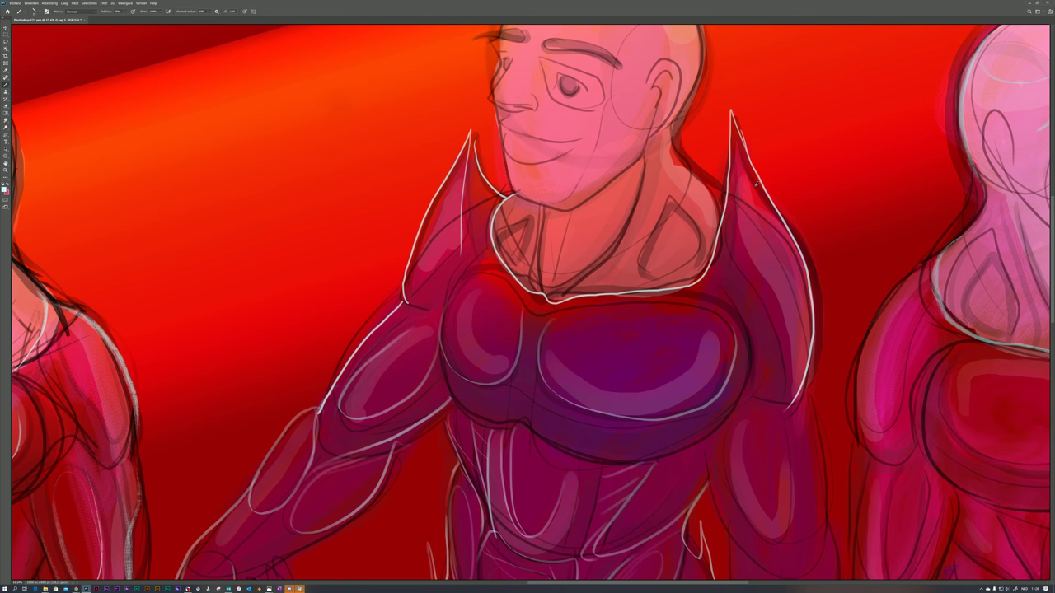
scroll(756, 185, down, 2)
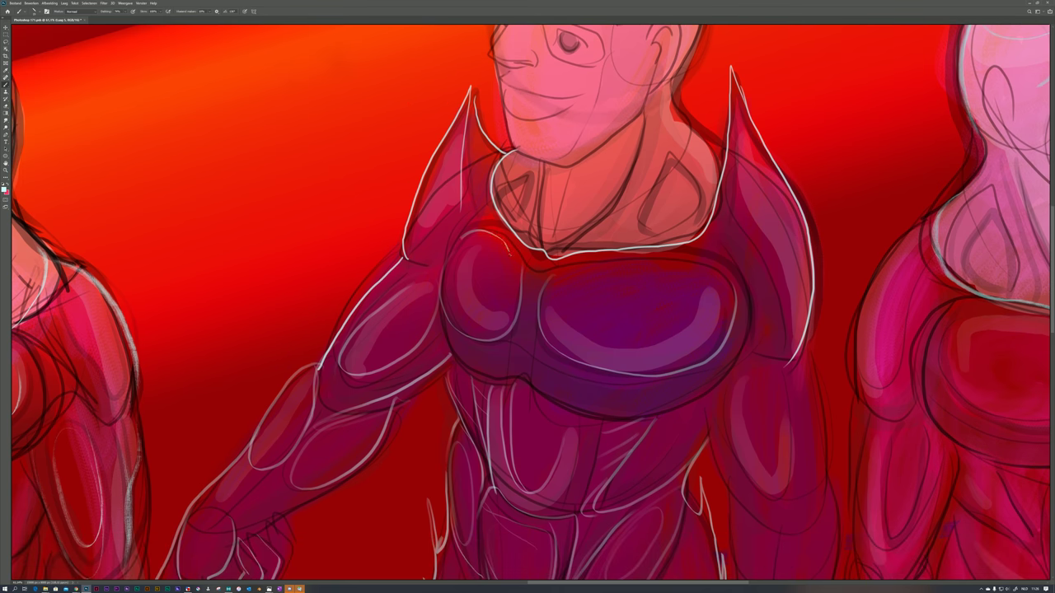
drag(529, 274, 582, 265)
drag(544, 264, 717, 282)
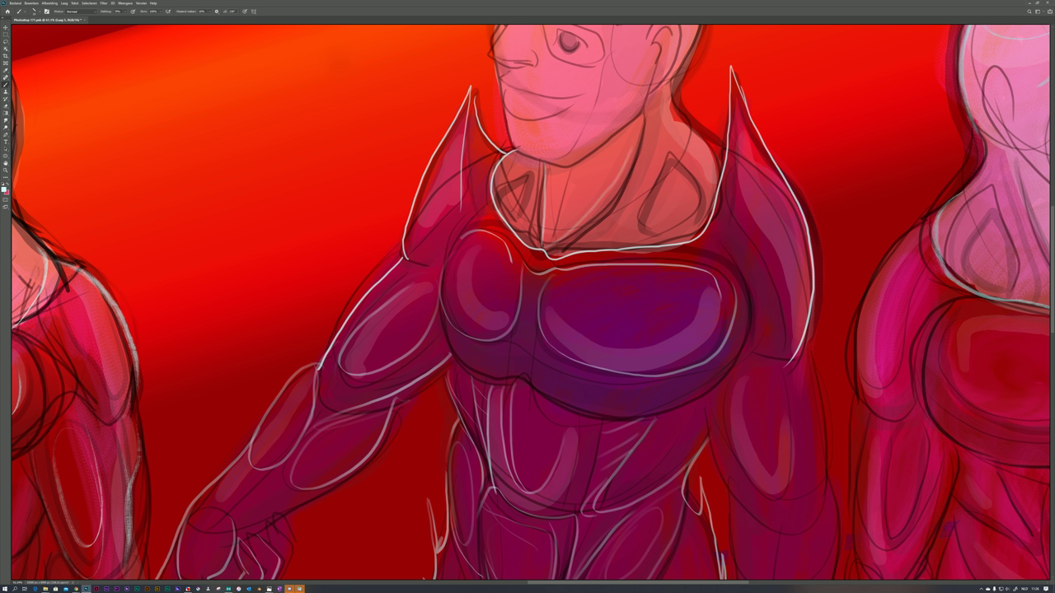
scroll(641, 101, down, 5)
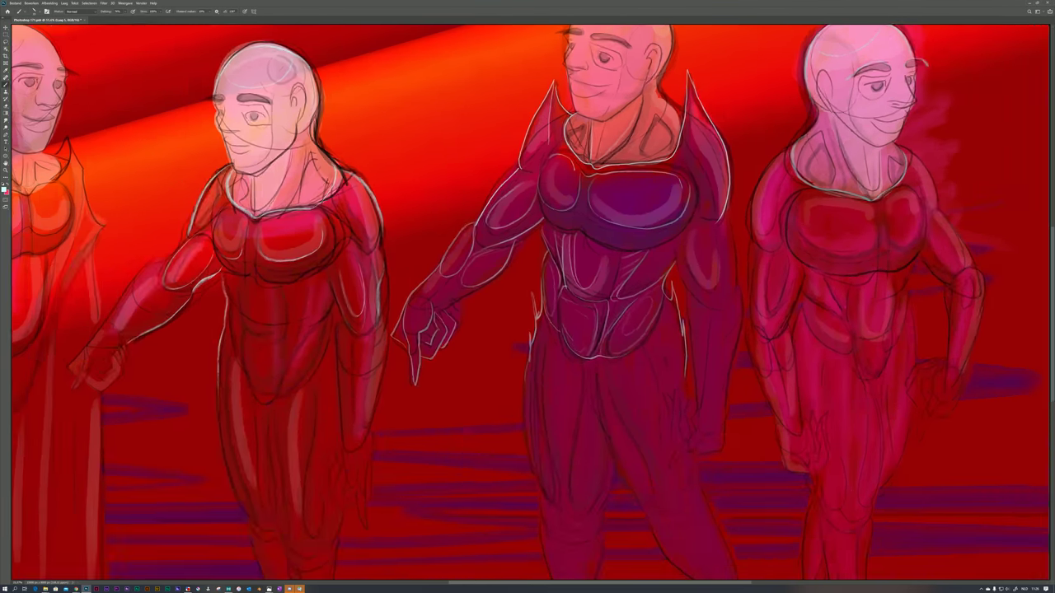
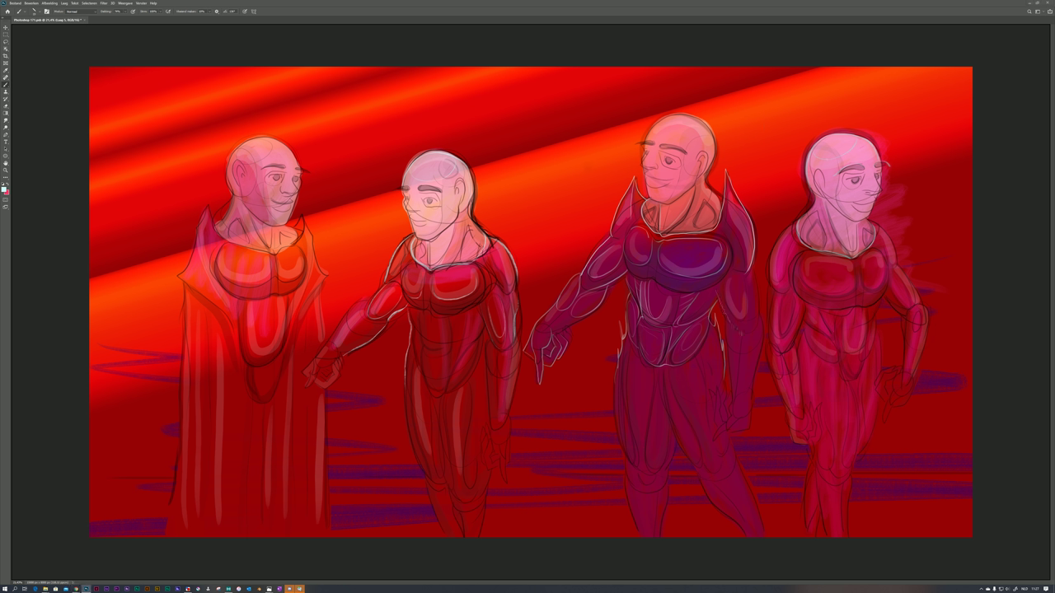
Add a light highlight on the third figure's torso and swap the foreground and background colours.
drag(754, 307, 749, 332)
scroll(707, 510, up, 4)
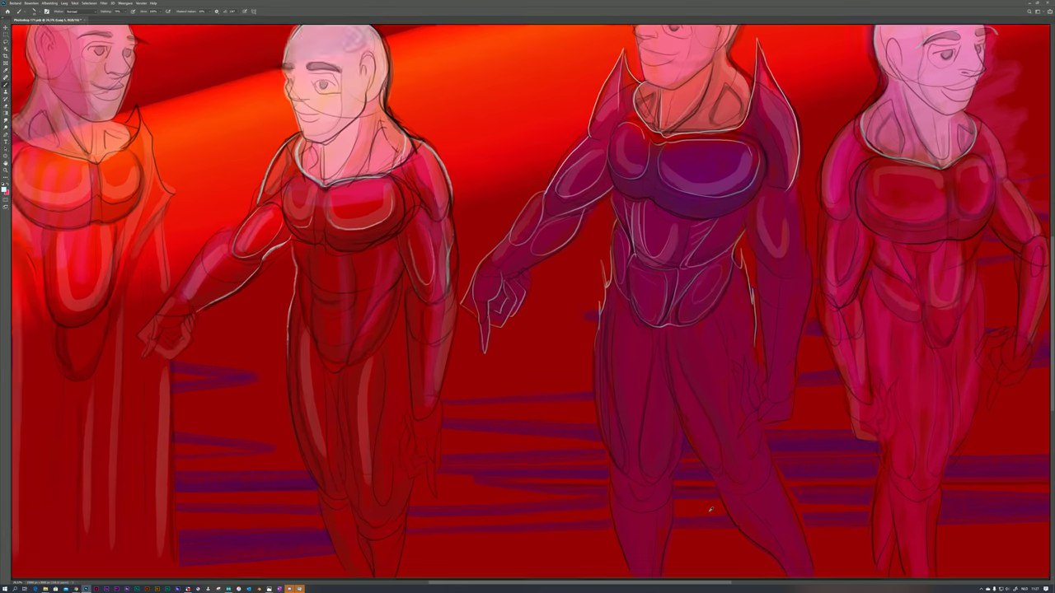
scroll(707, 511, down, 6)
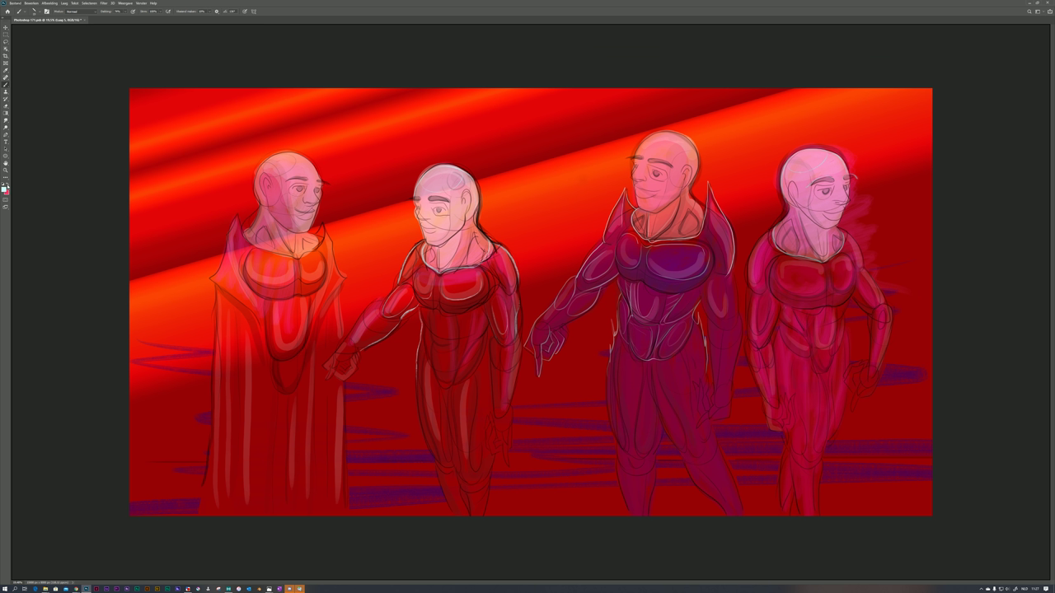
key(x)
scroll(638, 369, up, 2)
scroll(638, 369, down, 4)
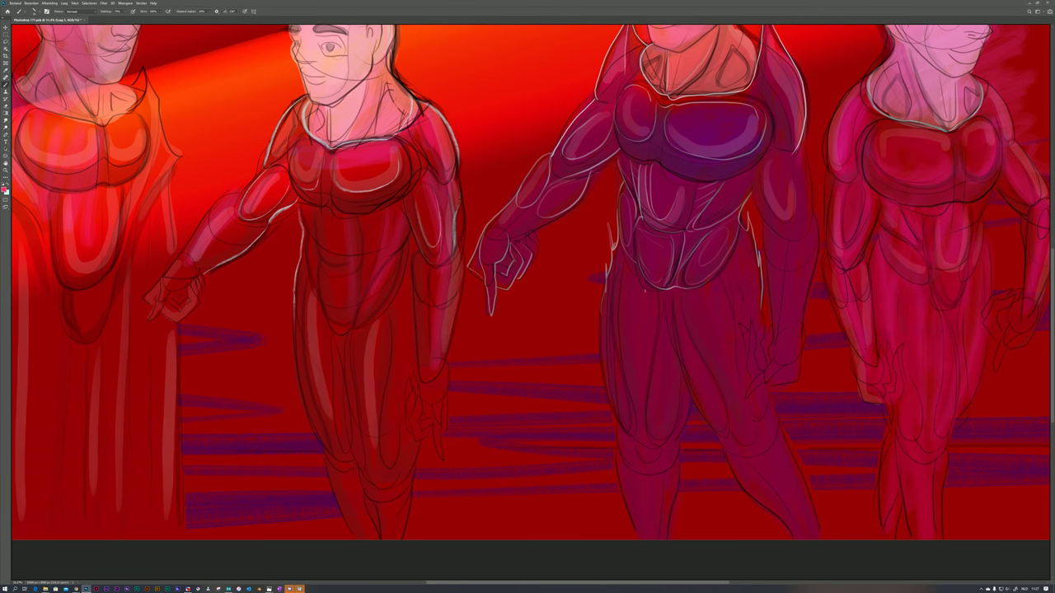
Paint thin highlight lines down the middle figure's legs.
drag(620, 286, 622, 341)
mouse_move(650, 386)
mouse_down()
mouse_move(650, 414)
mouse_move(675, 434)
mouse_up()
mouse_move(604, 293)
mouse_down()
mouse_move(603, 328)
mouse_move(631, 421)
mouse_up()
drag(616, 336, 620, 369)
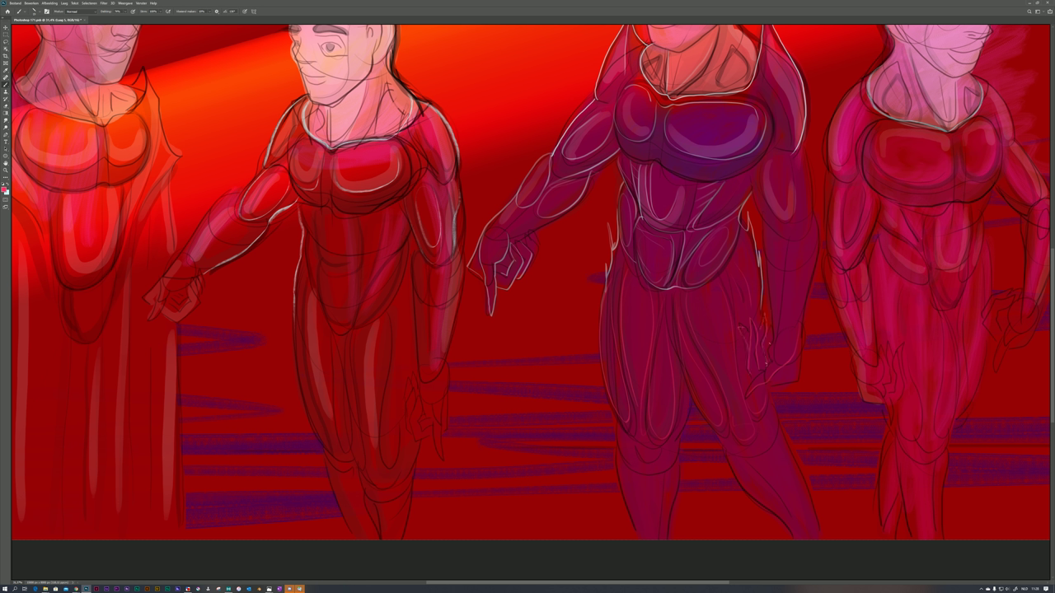
Highlight the central figure's hand and brighten the right figure's arm edges.
drag(771, 329, 770, 346)
drag(803, 226, 806, 181)
drag(808, 217, 808, 185)
drag(772, 301, 772, 277)
drag(807, 142, 808, 161)
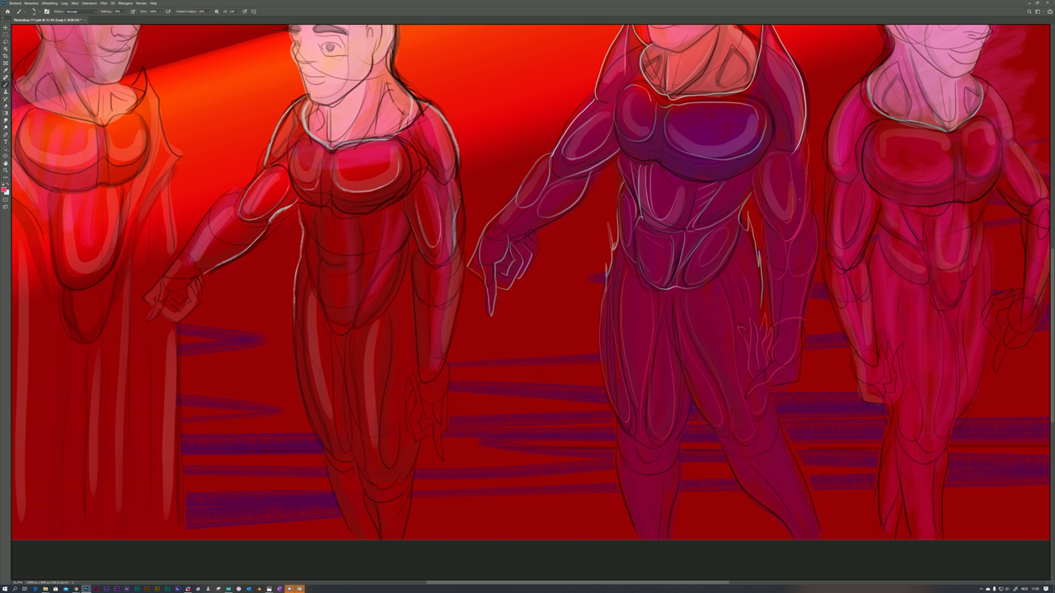
scroll(807, 170, down, 3)
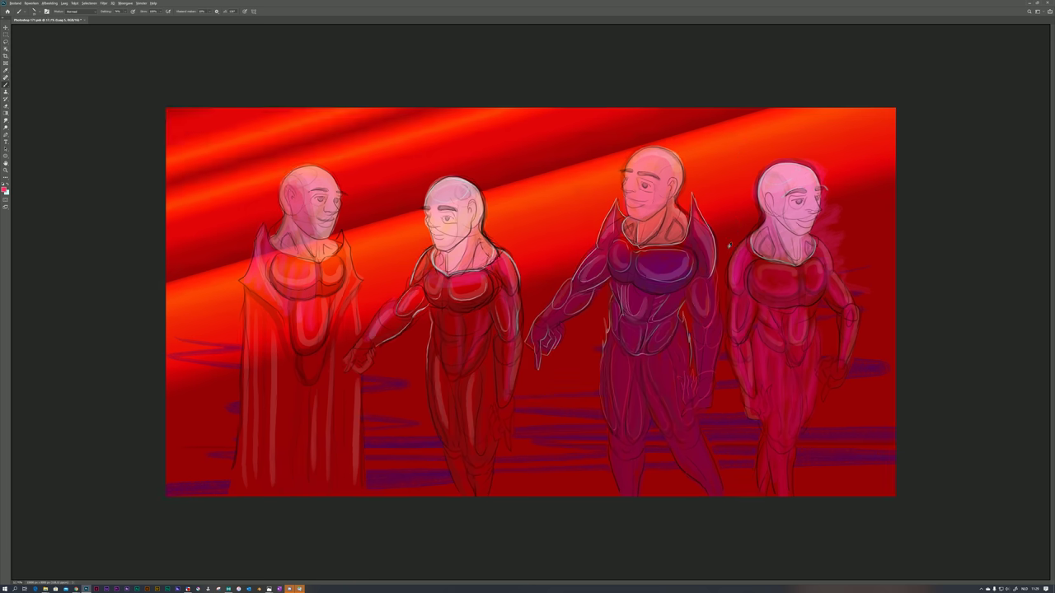
Drop a light mark on the third figure's head top and stroke a darker right outline instead.
scroll(728, 244, up, 3)
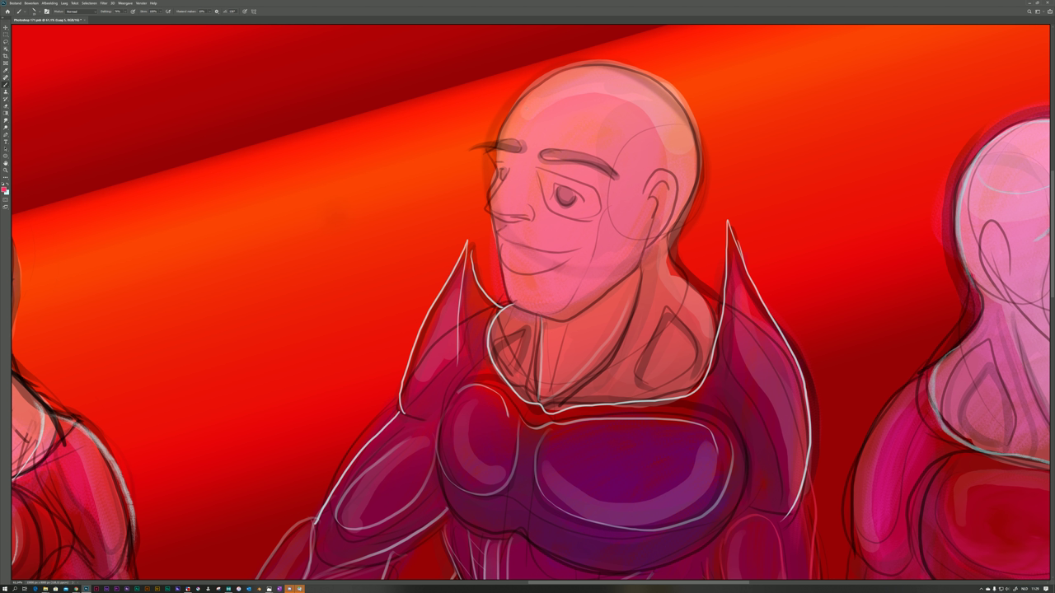
drag(566, 65, 588, 60)
key(ctrl+z)
drag(691, 139, 691, 183)
scroll(591, 180, down, 3)
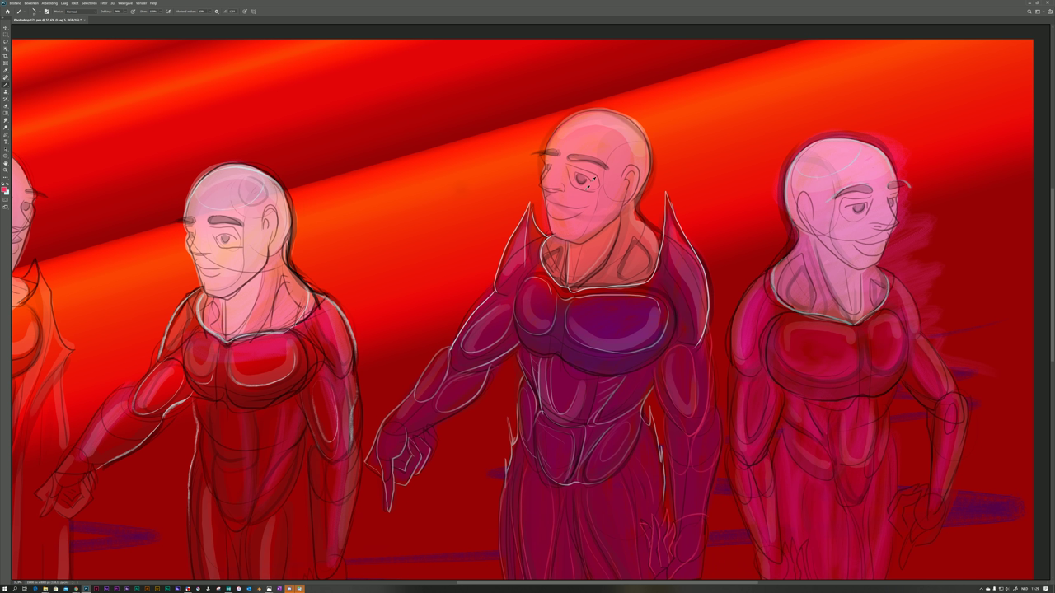
scroll(588, 181, down, 3)
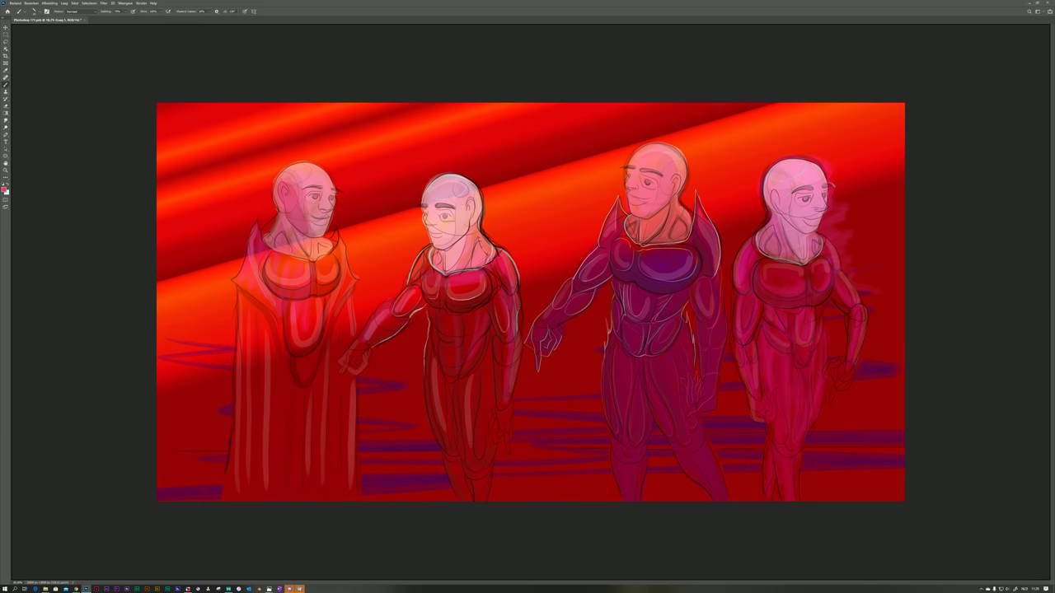
Toggle undo and redo to compare the recent pink and purple paint.
key(ctrl+z)
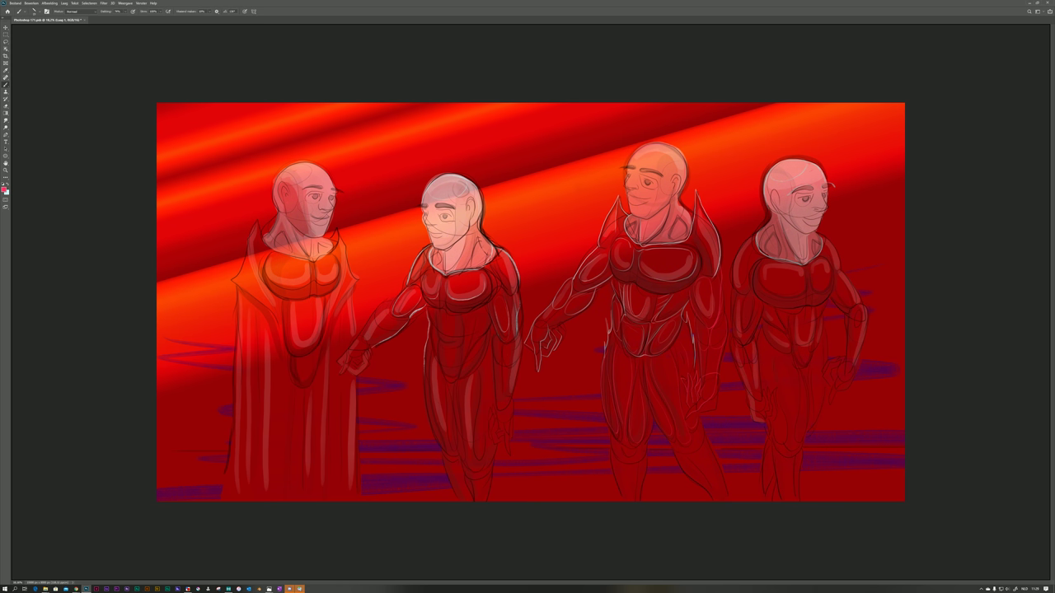
key(ctrl+shift+z)
key(ctrl+z)
key(ctrl+shift+z)
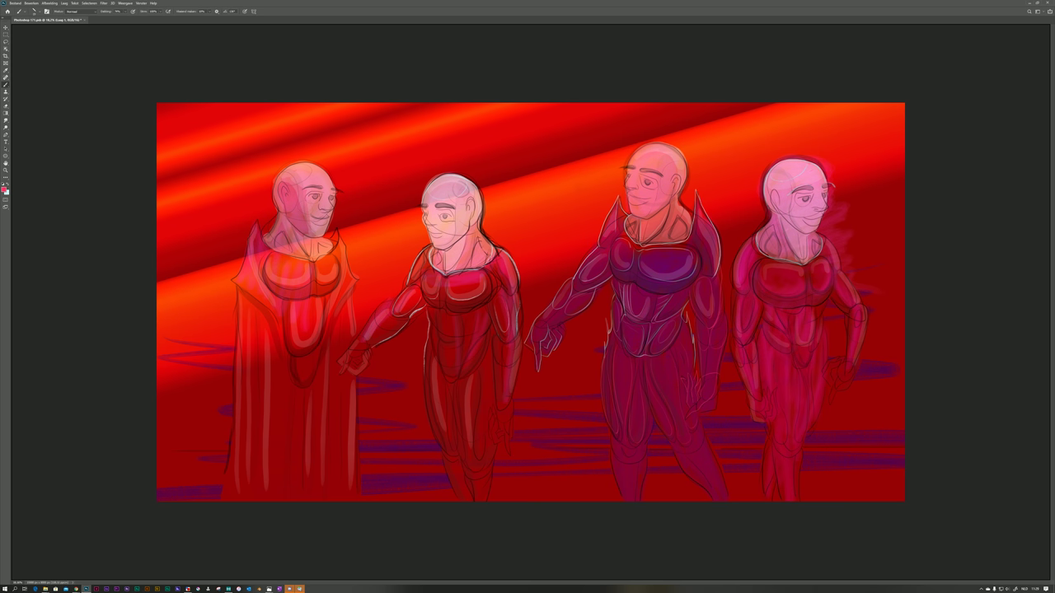
key(ctrl+z)
key(ctrl+z)
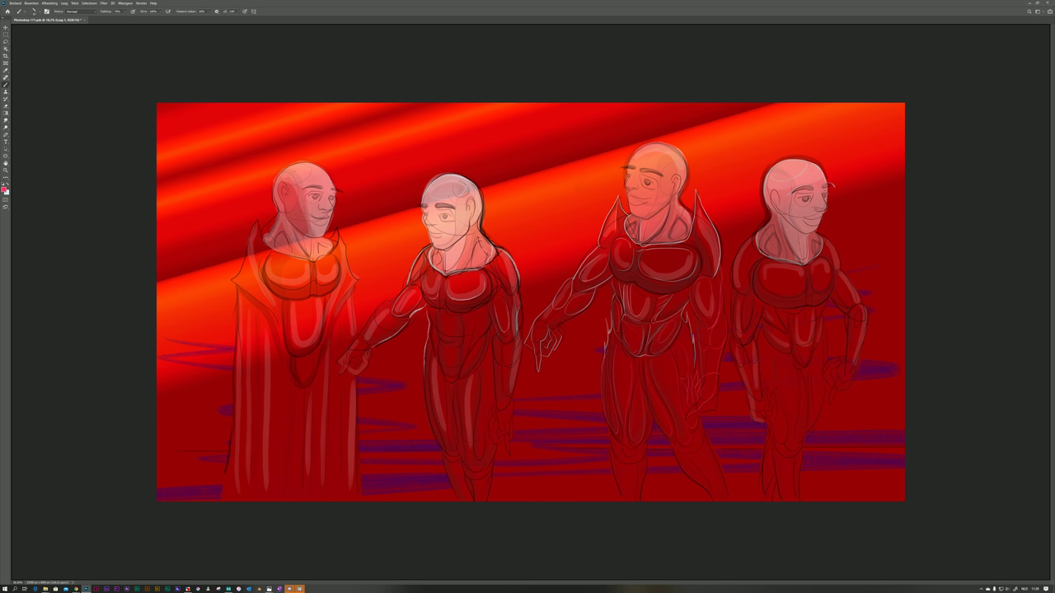
key(ctrl+shift+z)
key(ctrl+shift+z)
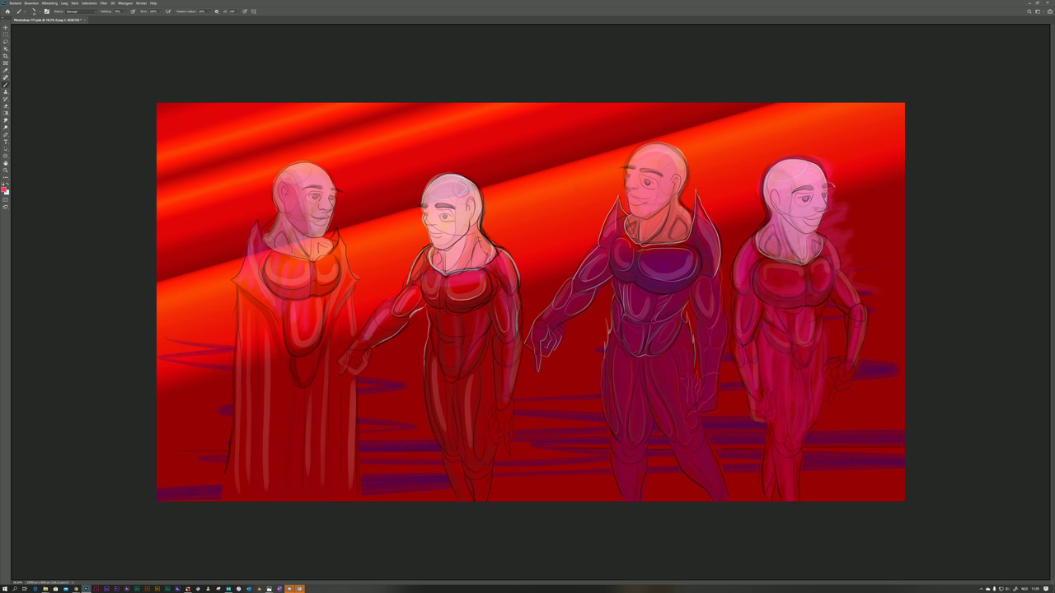
Lighten the fourth figure's chest, hip and lower leg with soft paint and sketch chin lines.
key(e)
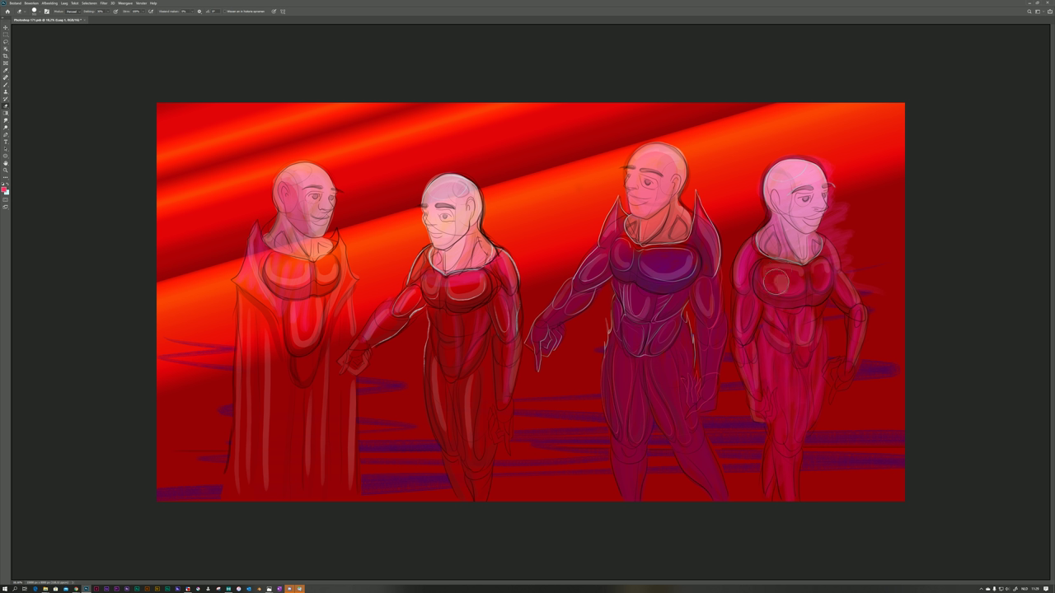
mouse_move(774, 282)
mouse_down()
mouse_move(803, 286)
mouse_move(777, 283)
mouse_move(787, 297)
mouse_move(809, 276)
mouse_move(813, 293)
mouse_move(824, 276)
mouse_move(791, 294)
mouse_up()
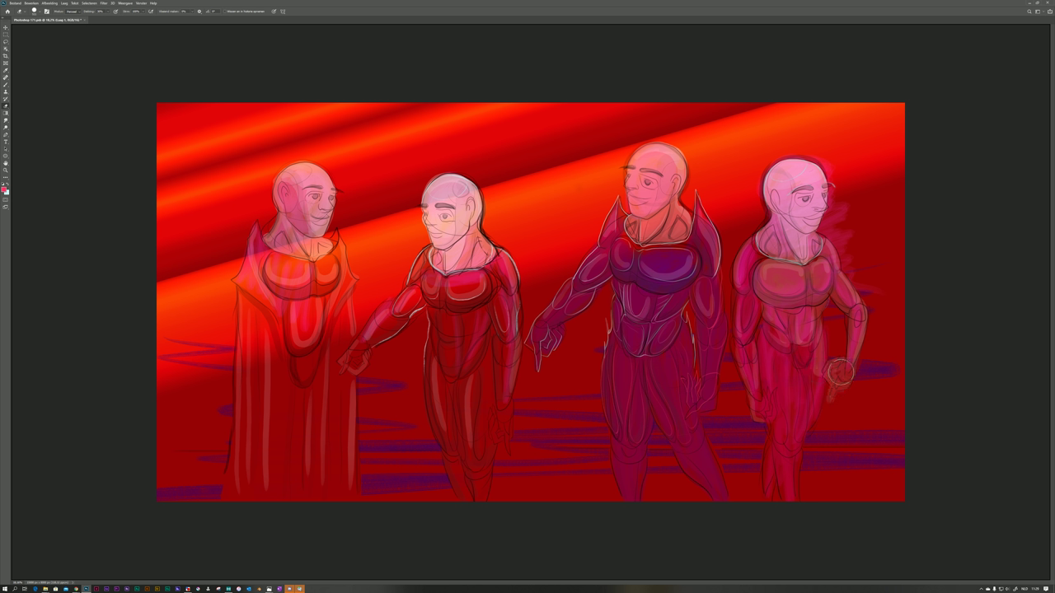
mouse_move(840, 372)
mouse_down()
mouse_move(796, 423)
mouse_move(814, 343)
mouse_move(787, 390)
mouse_move(768, 305)
mouse_move(770, 379)
mouse_move(773, 388)
mouse_move(771, 331)
mouse_move(772, 387)
mouse_move(774, 366)
mouse_move(783, 367)
mouse_move(786, 409)
mouse_move(796, 336)
mouse_move(792, 394)
mouse_move(801, 355)
mouse_move(810, 389)
mouse_move(815, 381)
mouse_move(793, 415)
mouse_move(774, 401)
mouse_move(771, 415)
mouse_move(768, 504)
mouse_move(775, 433)
mouse_move(788, 503)
mouse_up()
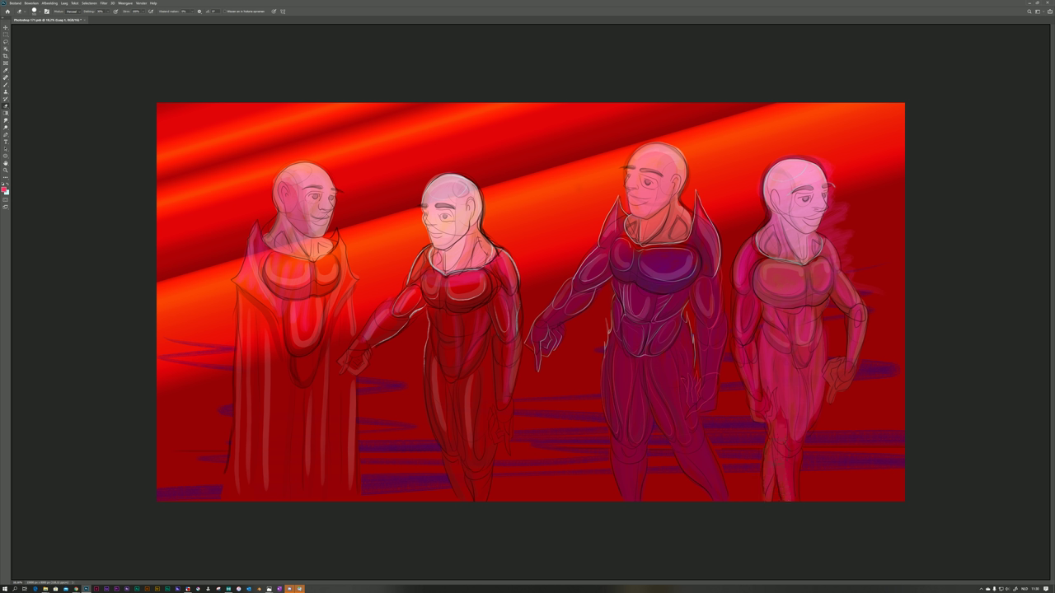
mouse_move(779, 467)
mouse_down()
mouse_move(790, 505)
mouse_move(787, 449)
mouse_move(795, 499)
mouse_move(793, 451)
mouse_up()
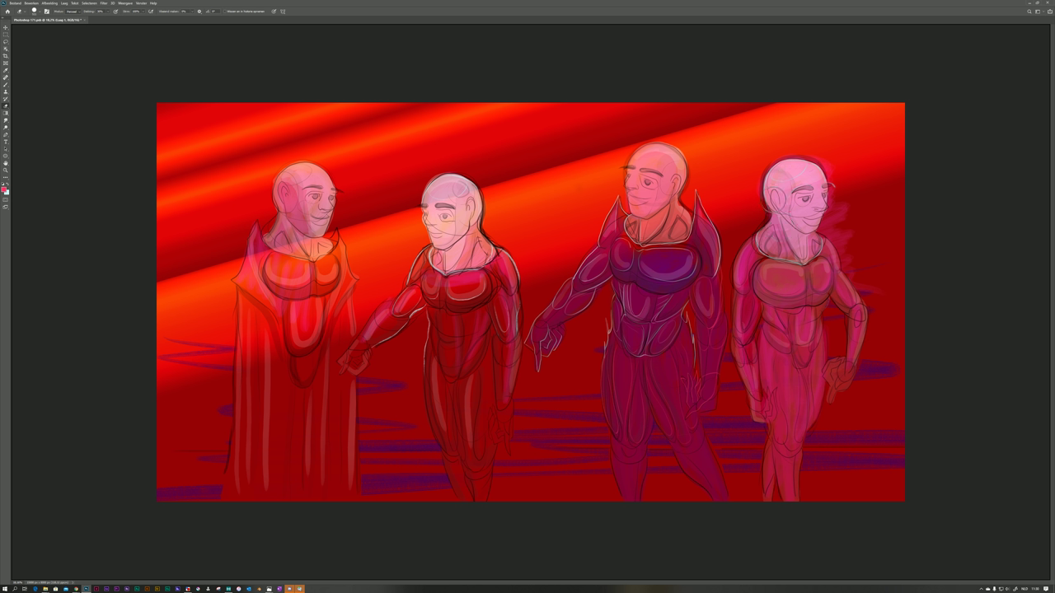
mouse_move(817, 183)
mouse_down()
mouse_move(815, 227)
mouse_move(793, 206)
mouse_up()
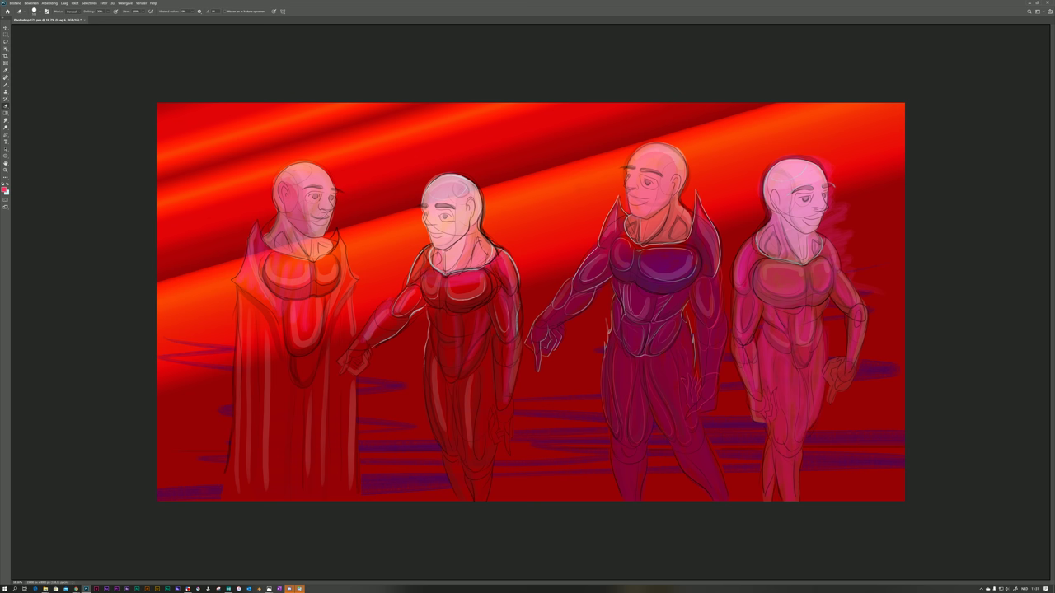
key(x)
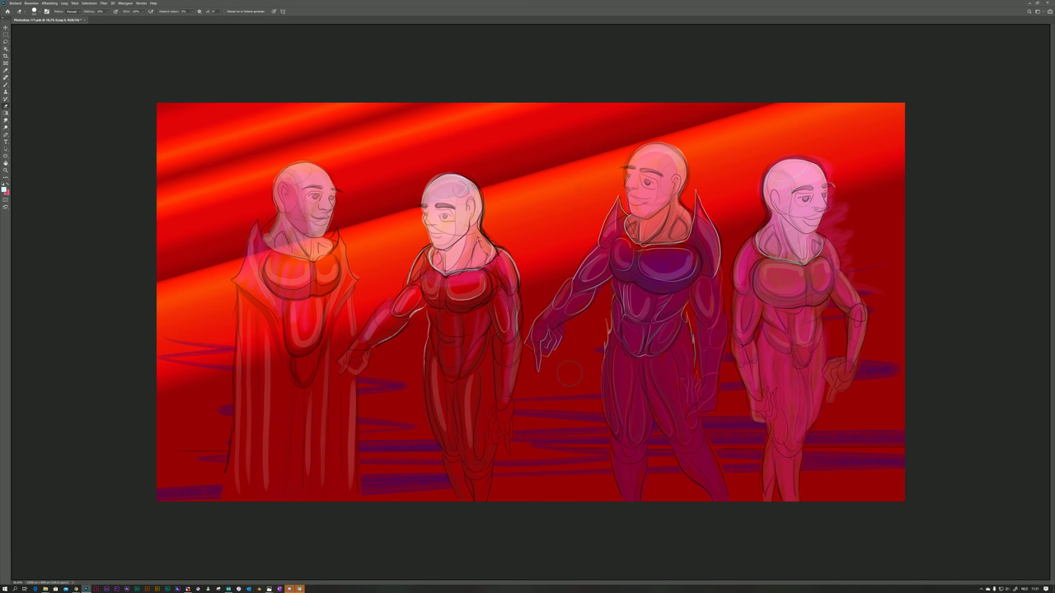
key(b)
drag(564, 365, 590, 371)
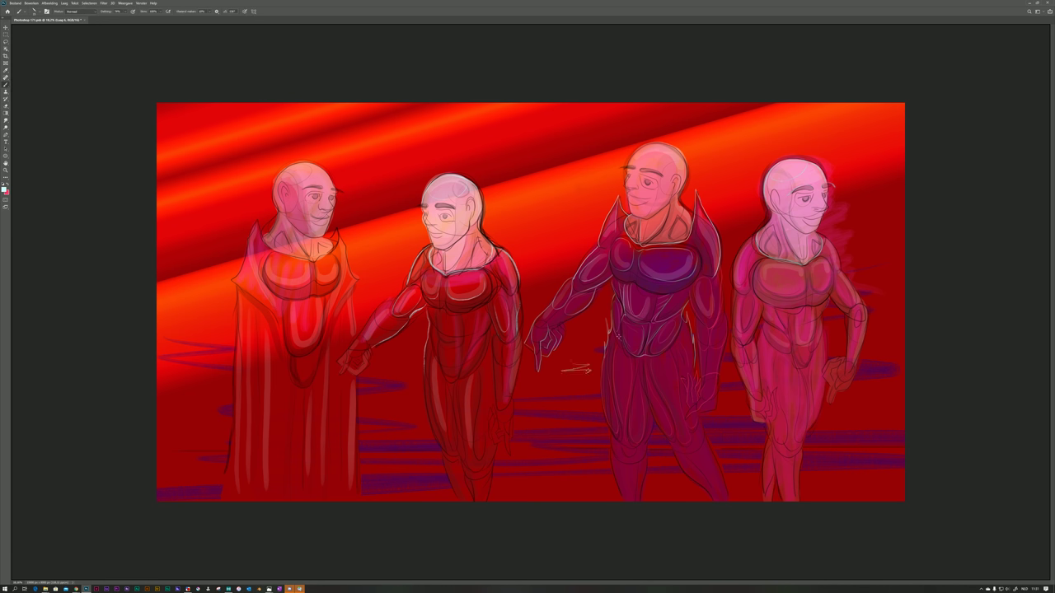
key(ctrl+z)
right_click(647, 290)
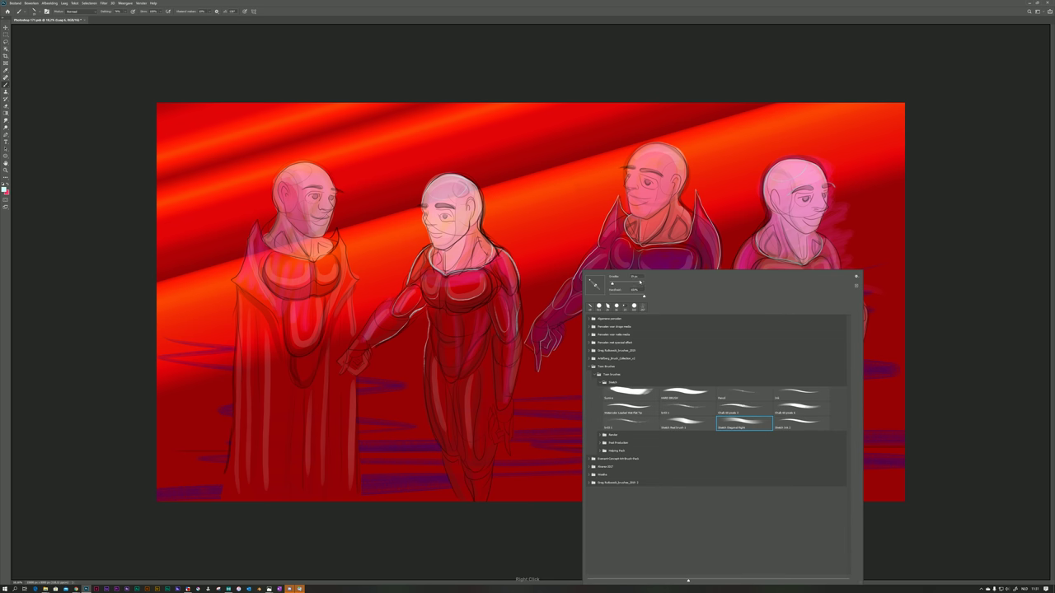
key(Return)
mouse_move(531, 372)
mouse_down()
mouse_move(600, 382)
mouse_move(724, 378)
mouse_up()
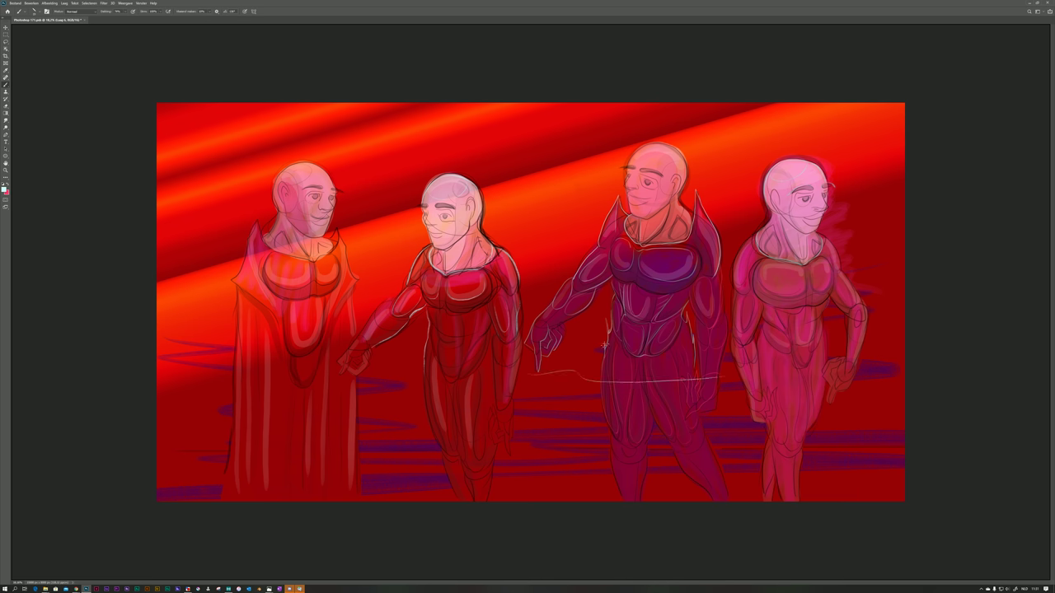
key(ctrl+z)
right_click(646, 290)
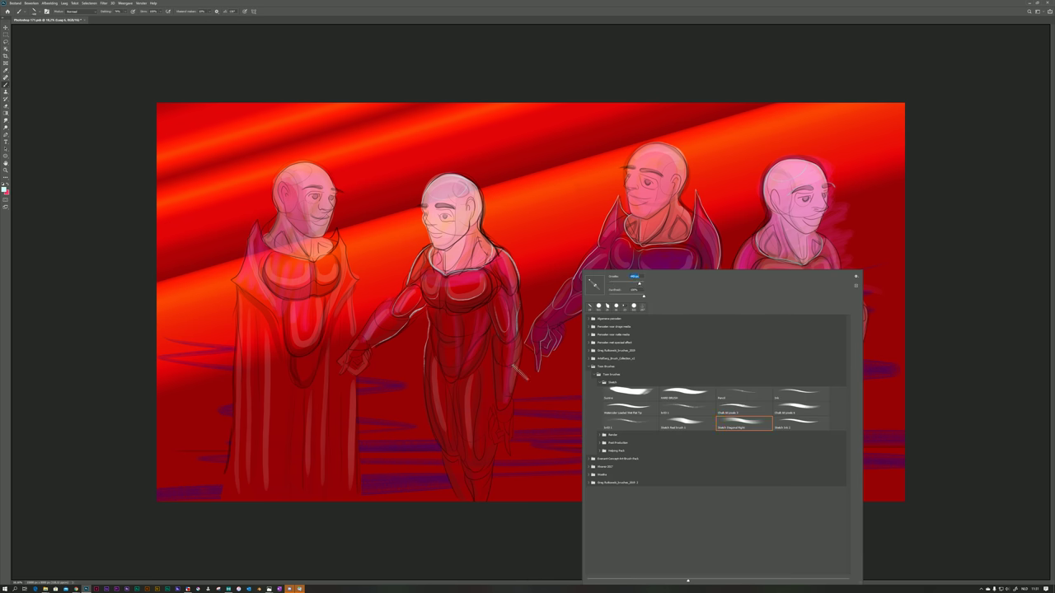
key(Return)
drag(520, 372, 769, 377)
key(ctrl+z)
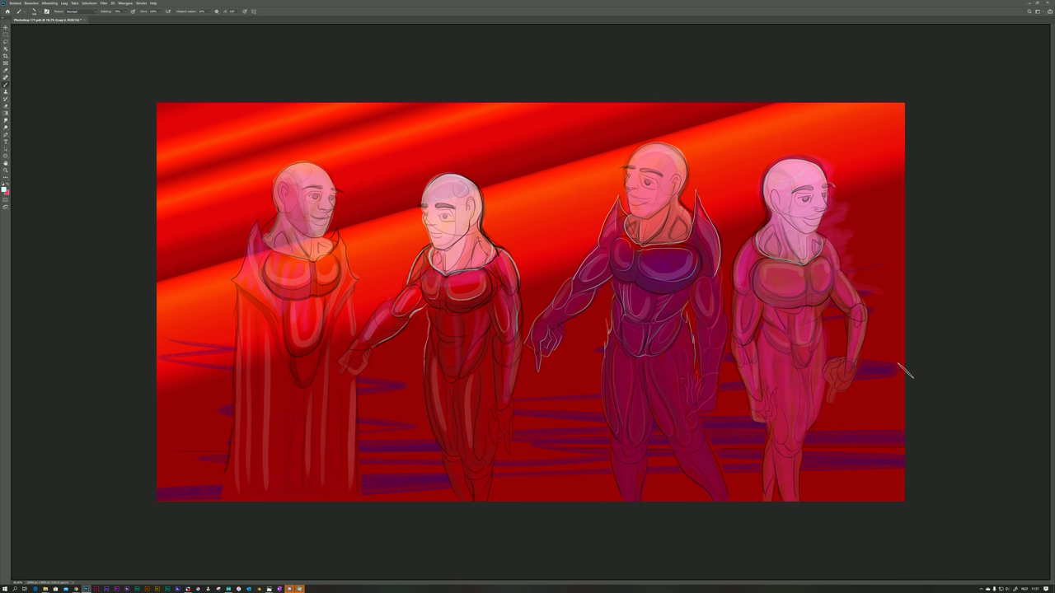
mouse_move(911, 373)
mouse_down()
mouse_move(535, 382)
mouse_move(381, 359)
mouse_move(294, 376)
mouse_move(194, 356)
mouse_up()
key(ctrl+z)
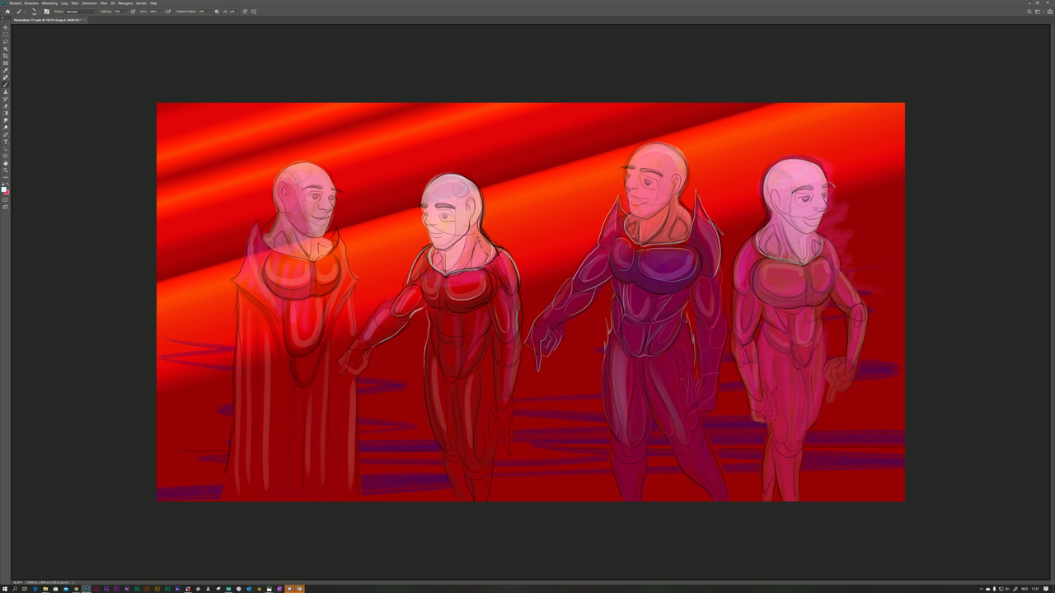
Paint a pale ribbon sweeping across the lower scene from the fourth figure's shoulder to the left edge.
mouse_move(742, 238)
mouse_down()
mouse_move(743, 153)
mouse_move(773, 124)
mouse_move(804, 135)
mouse_move(851, 122)
mouse_move(874, 83)
mouse_up()
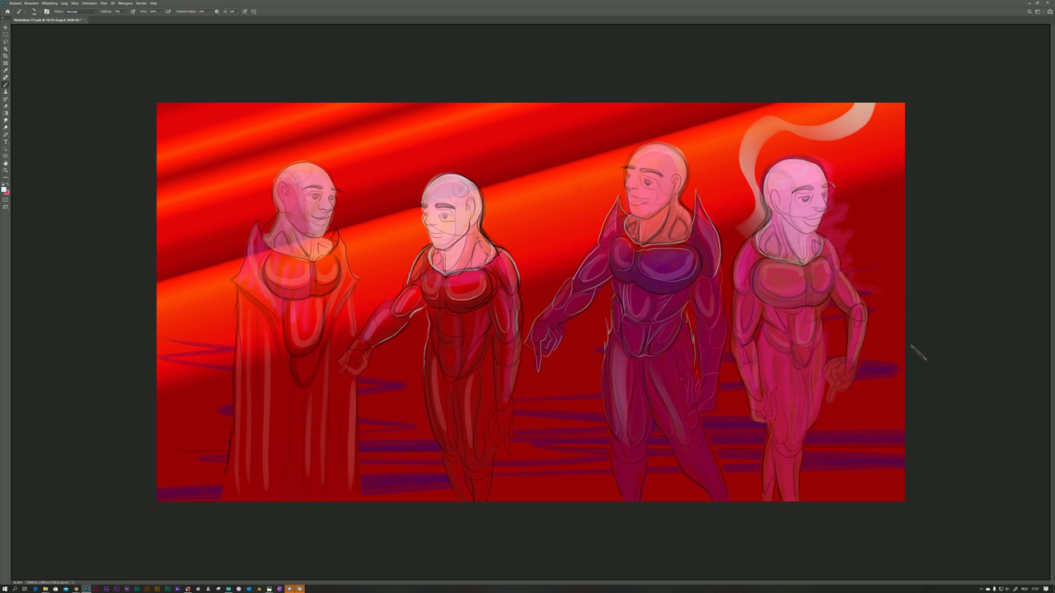
mouse_move(919, 353)
mouse_down()
mouse_move(888, 393)
mouse_move(841, 413)
mouse_move(789, 408)
mouse_move(655, 447)
mouse_move(422, 418)
mouse_move(311, 450)
mouse_move(164, 443)
mouse_up()
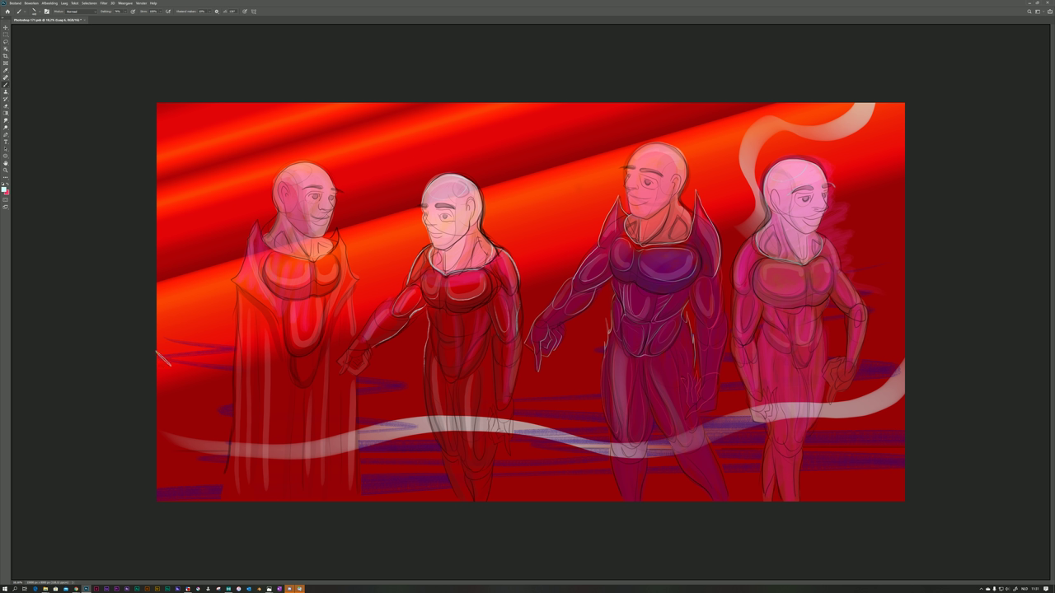
mouse_move(128, 327)
mouse_down()
mouse_move(183, 337)
mouse_move(238, 368)
mouse_move(315, 368)
mouse_move(429, 310)
mouse_move(508, 323)
mouse_move(552, 366)
mouse_move(600, 370)
mouse_move(741, 318)
mouse_up()
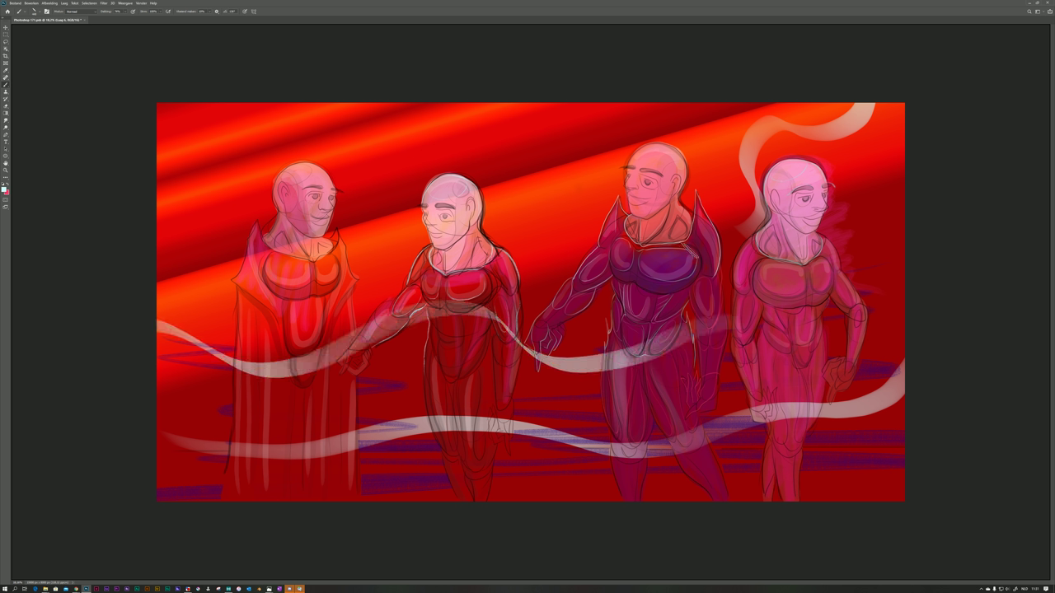
Paint a second pale ribbon behind the first and second figures' heads, rising to the top edge.
mouse_move(149, 203)
mouse_down()
mouse_move(193, 186)
mouse_move(281, 213)
mouse_up()
drag(342, 224, 524, 152)
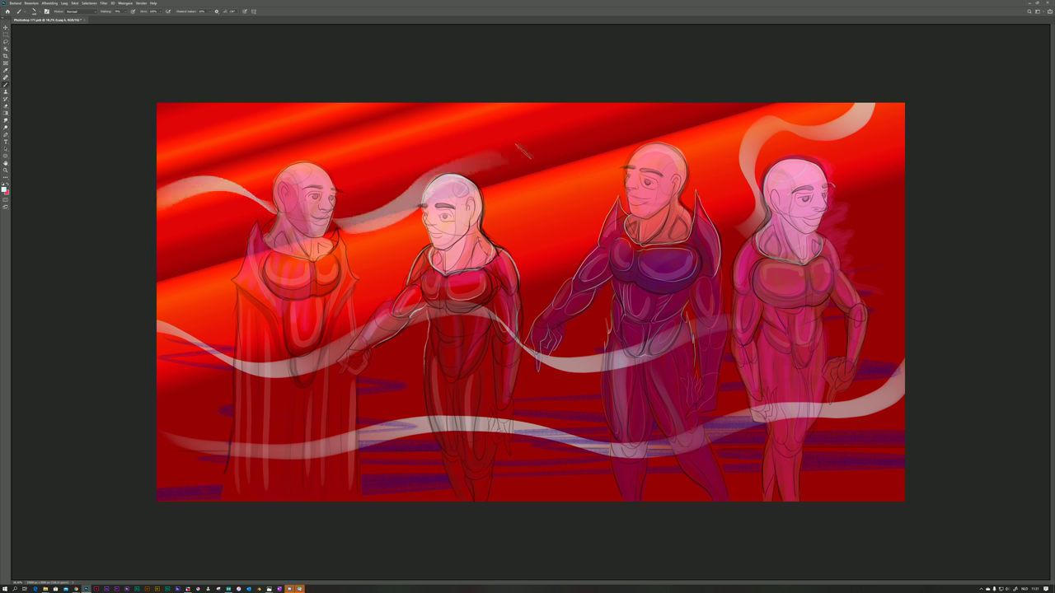
drag(483, 188, 606, 175)
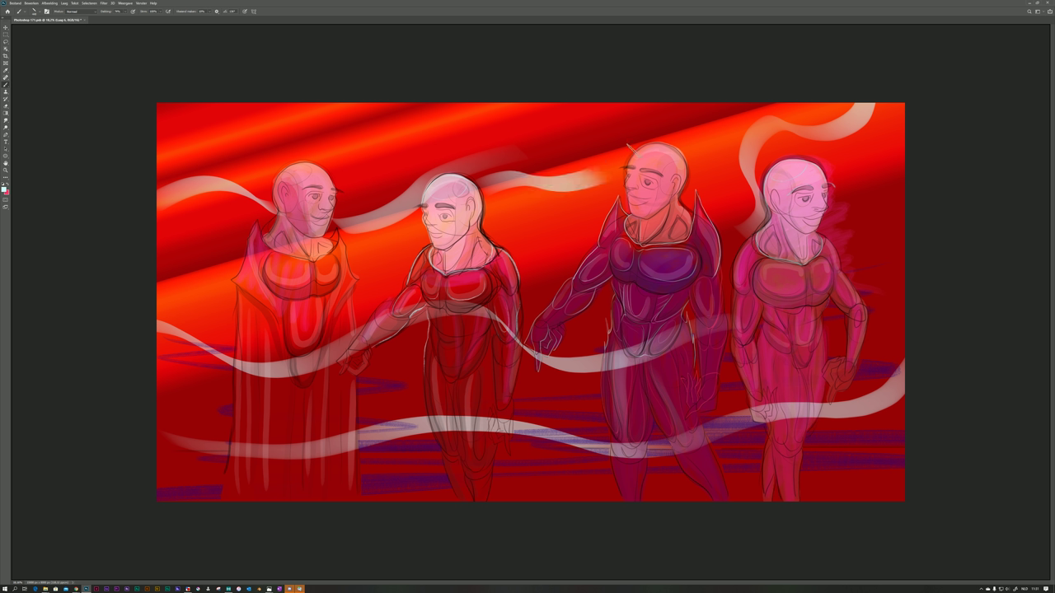
drag(664, 142, 761, 82)
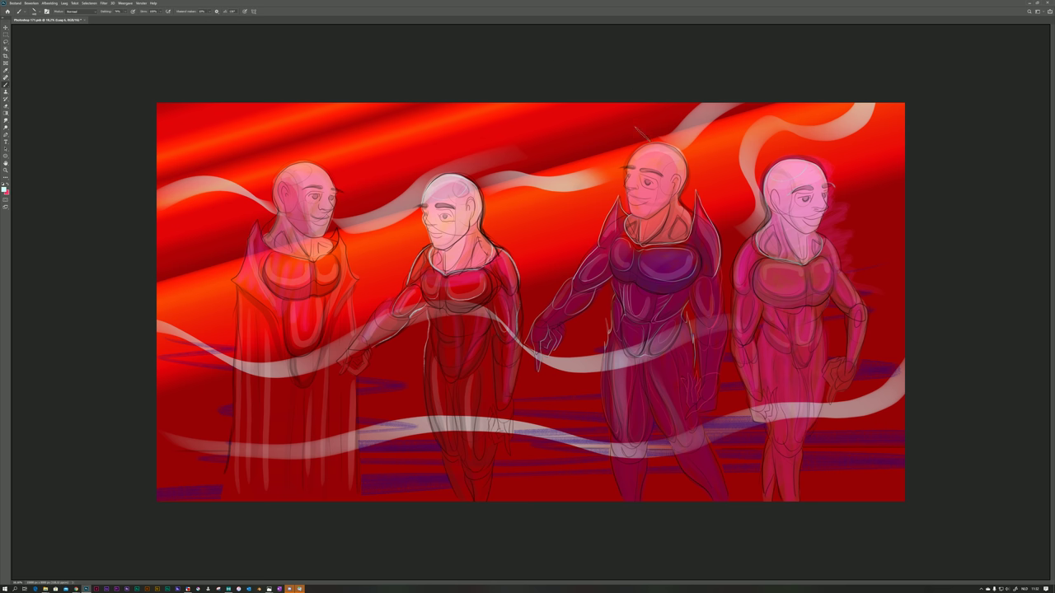
Choose a different brush preset and undo its test stroke.
right_click(624, 155)
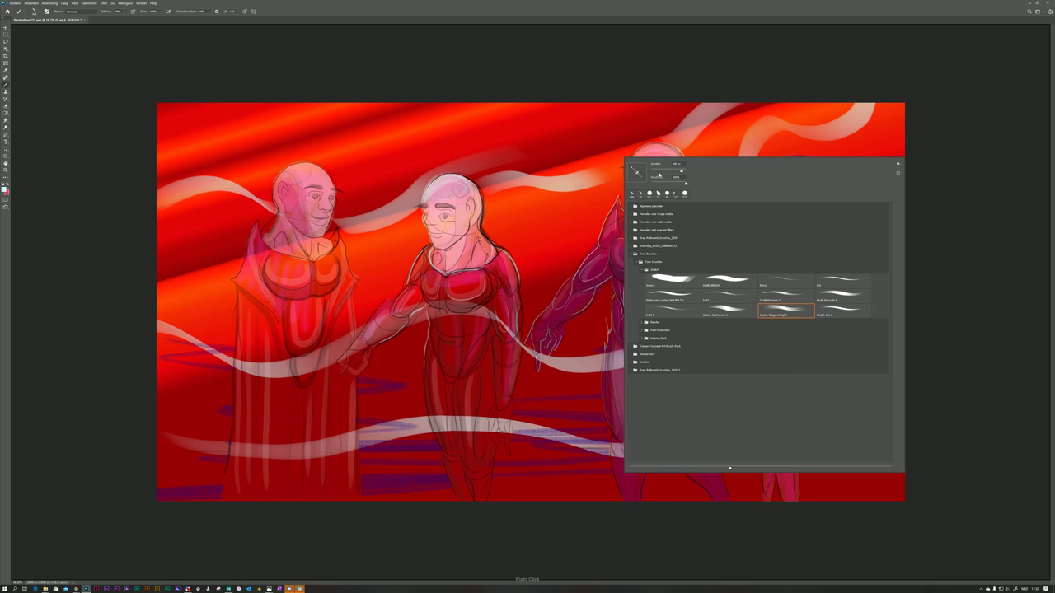
click(682, 296)
key(Return)
drag(565, 252, 651, 268)
key(ctrl+z)
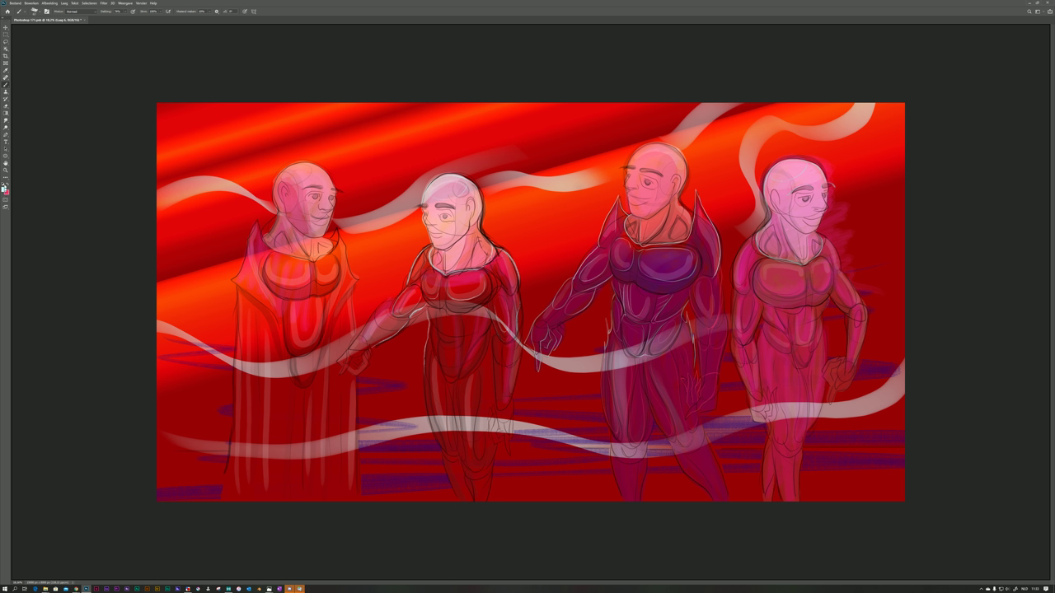
Reset the colours to default black and white, compare the purple figure's line art, and zoom in.
key(d)
key(ctrl+z)
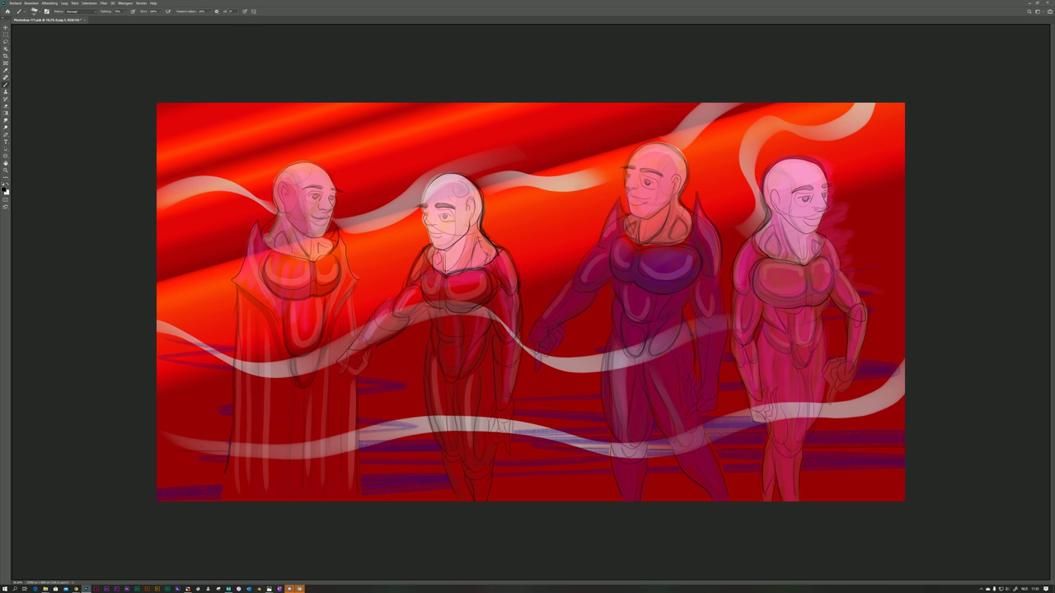
key(ctrl+shift+z)
key(ctrl+z)
key(ctrl+shift+z)
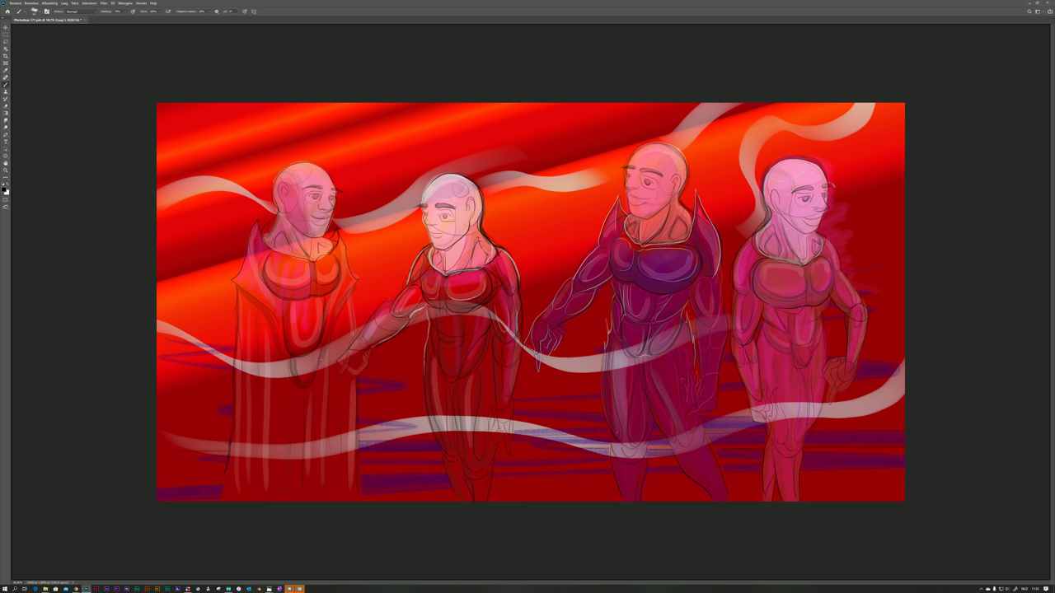
key(ctrl+plus)
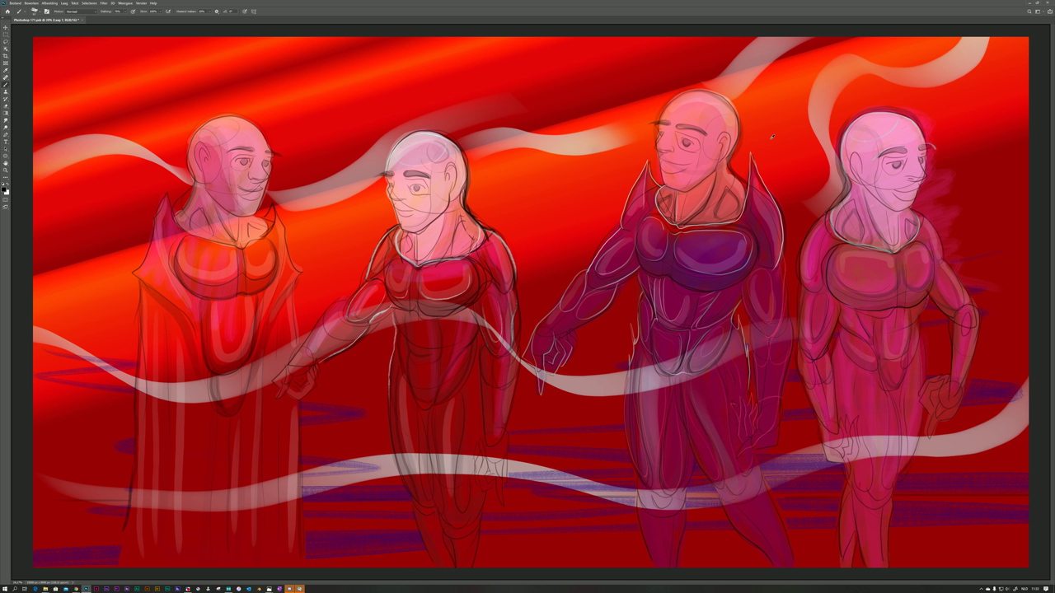
Ink the purple figure's near and far eyebrows in bold dark strokes.
scroll(772, 137, up, 5)
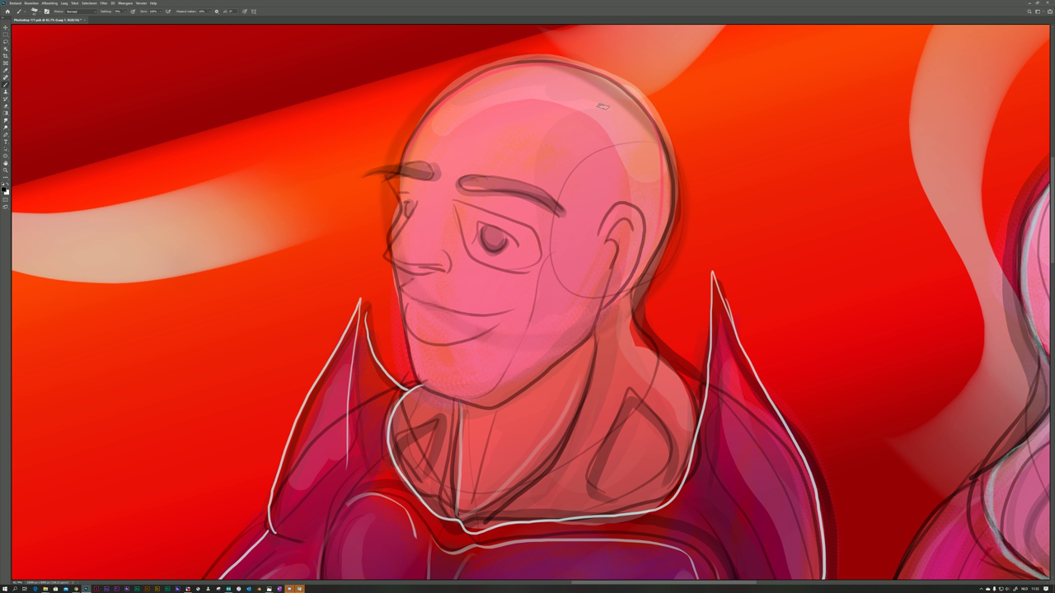
mouse_move(460, 189)
mouse_down()
mouse_move(499, 175)
mouse_move(562, 211)
mouse_up()
right_click(476, 170)
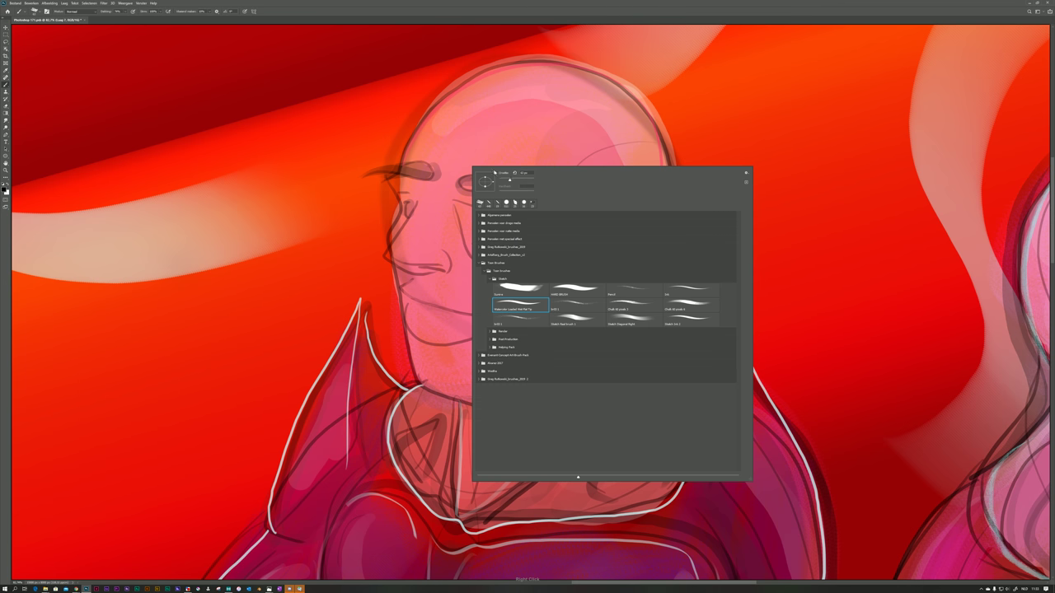
key(Escape)
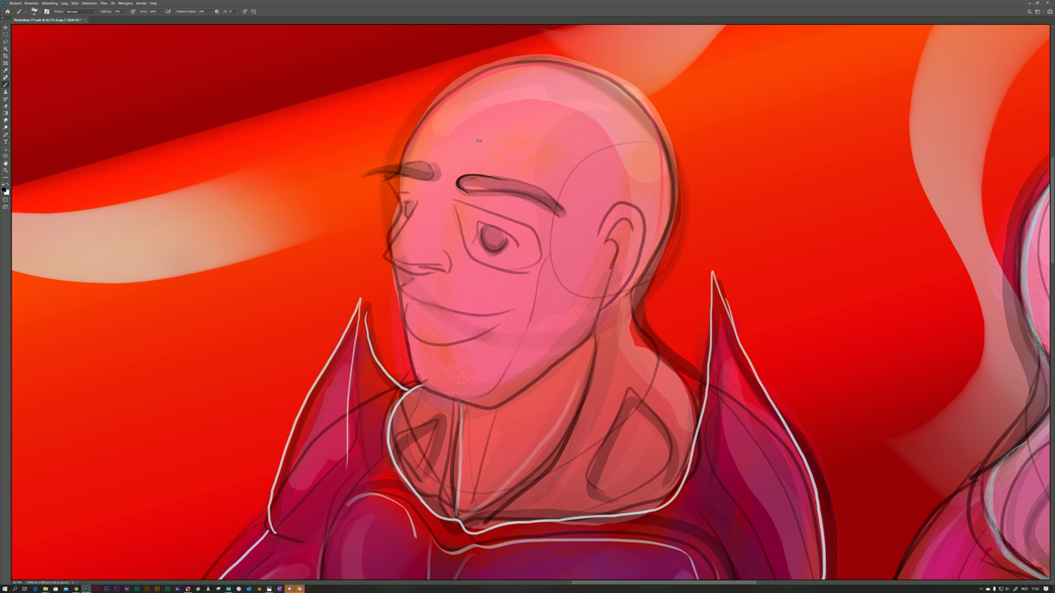
mouse_move(466, 188)
mouse_down()
mouse_move(542, 196)
mouse_move(563, 210)
mouse_up()
drag(501, 191, 556, 203)
drag(430, 168, 365, 175)
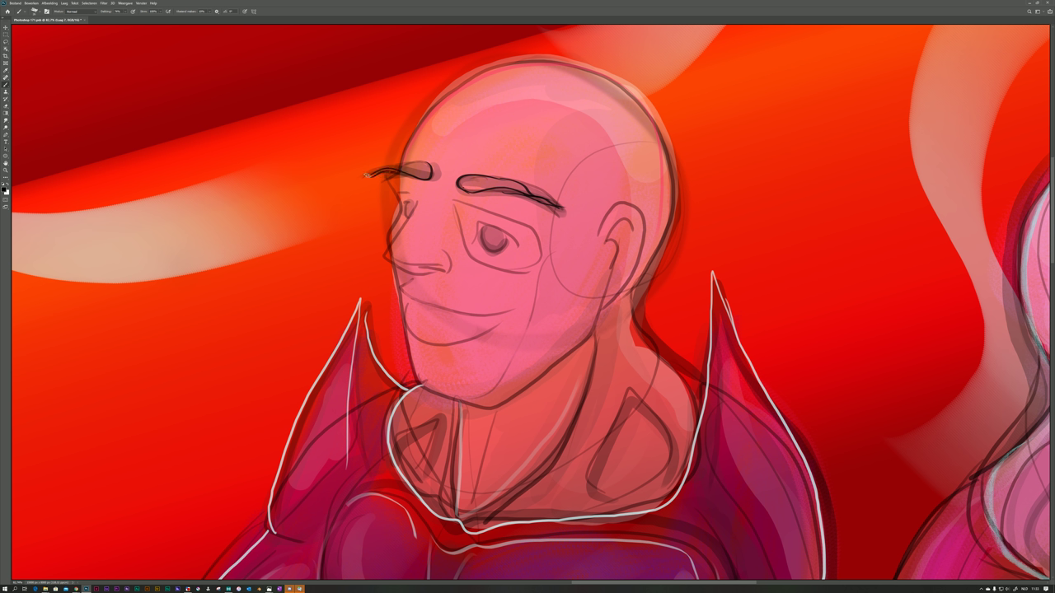
drag(431, 168, 375, 169)
mouse_move(418, 202)
mouse_down()
mouse_move(405, 204)
mouse_move(385, 260)
mouse_move(414, 275)
mouse_move(449, 268)
mouse_move(444, 248)
mouse_move(449, 265)
mouse_up()
Draw the nostril, a line above the far eye, a wide smile with lower lip, the jaw and head outline.
mouse_move(450, 206)
mouse_down()
mouse_move(513, 247)
mouse_move(478, 246)
mouse_move(502, 254)
mouse_move(512, 243)
mouse_move(495, 244)
mouse_move(494, 229)
mouse_up()
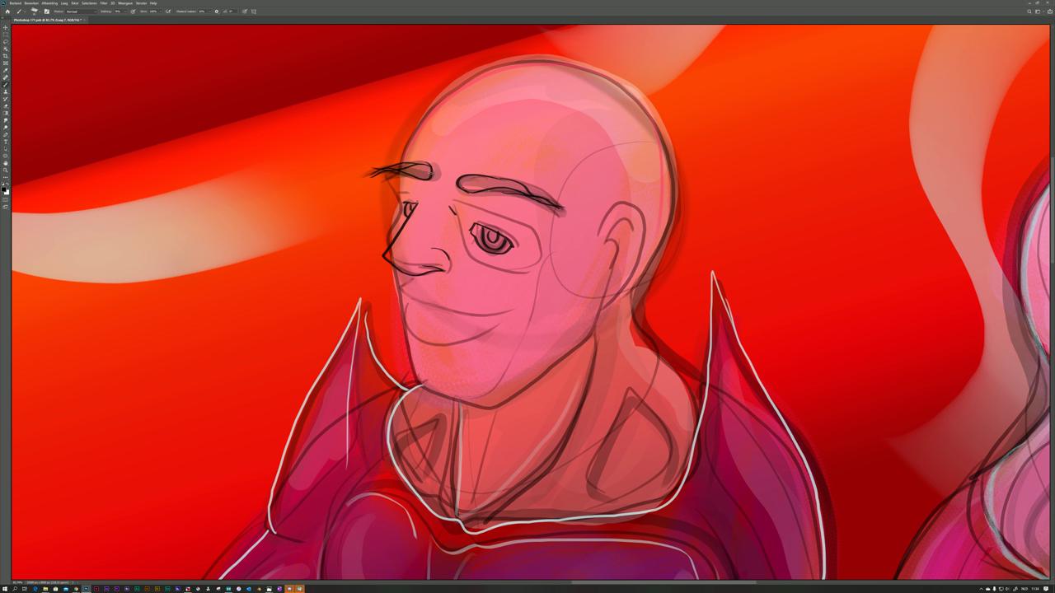
mouse_move(399, 198)
mouse_down()
mouse_move(413, 195)
mouse_move(395, 183)
mouse_move(390, 239)
mouse_up()
mouse_move(410, 279)
mouse_down()
mouse_move(403, 291)
mouse_move(508, 307)
mouse_up()
key(ctrl+z)
mouse_move(411, 277)
mouse_down()
mouse_move(404, 293)
mouse_move(495, 312)
mouse_move(518, 305)
mouse_up()
mouse_move(407, 303)
mouse_down()
mouse_move(456, 346)
mouse_move(503, 313)
mouse_up()
drag(409, 309, 483, 330)
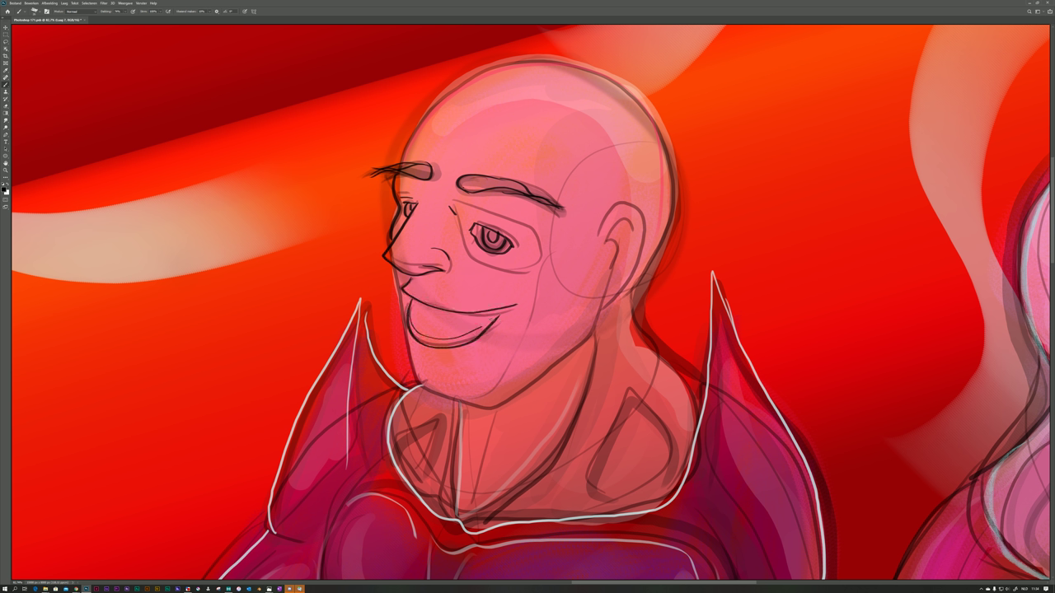
mouse_move(399, 279)
mouse_down()
mouse_move(419, 386)
mouse_move(468, 399)
mouse_move(577, 341)
mouse_move(604, 301)
mouse_move(634, 204)
mouse_move(640, 265)
mouse_move(602, 308)
mouse_up()
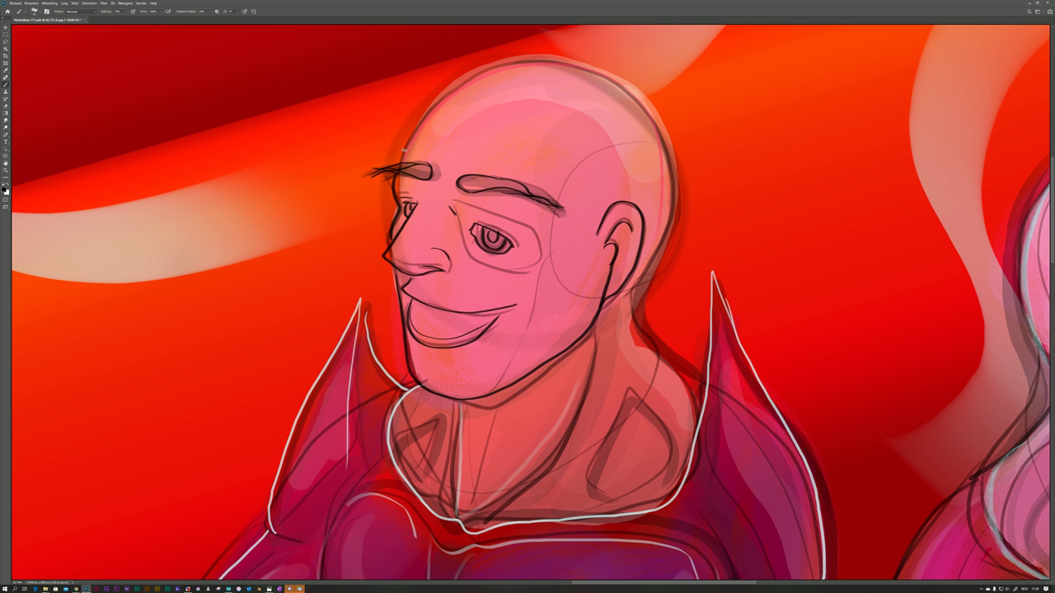
mouse_move(404, 162)
mouse_down()
mouse_move(437, 100)
mouse_move(476, 74)
mouse_move(527, 62)
mouse_move(562, 67)
mouse_move(628, 101)
mouse_move(649, 133)
mouse_move(662, 203)
mouse_move(625, 305)
mouse_up()
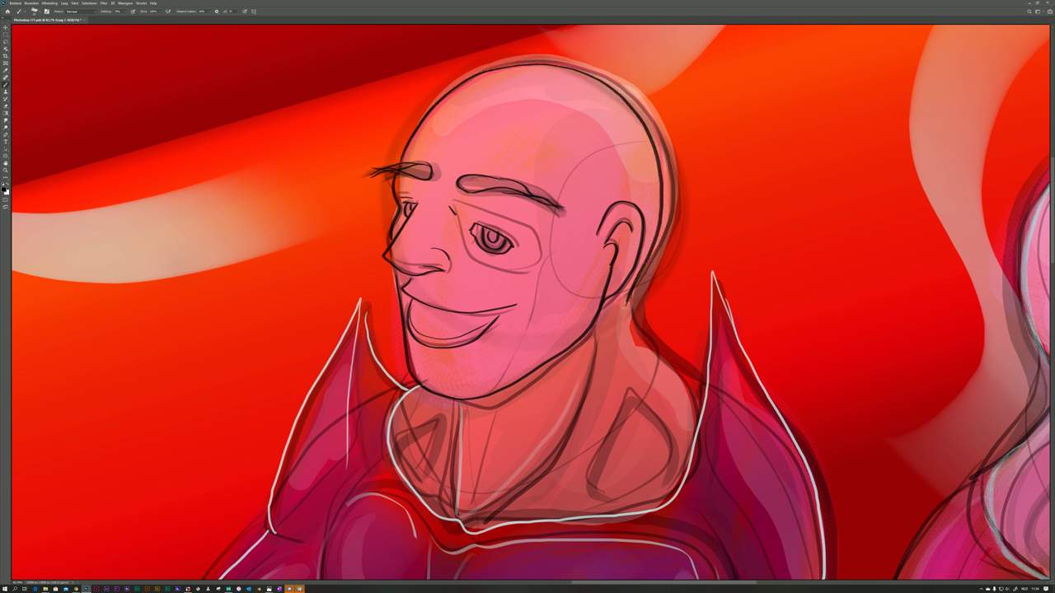
Redraw the black outline over the purple figure's crown, right side of the head and neck.
key(ctrl+z)
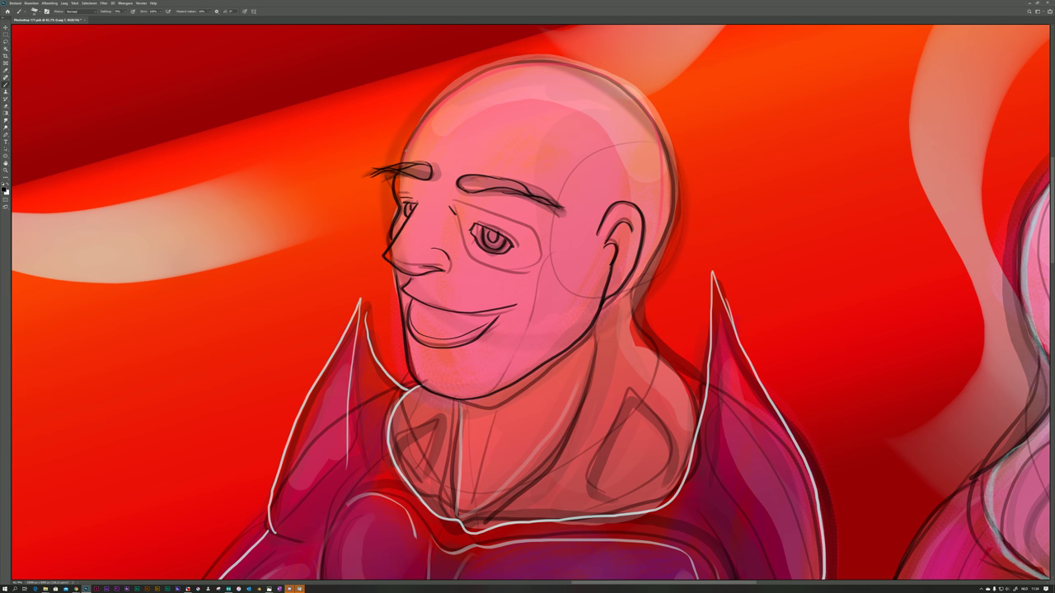
mouse_move(405, 163)
mouse_down()
mouse_move(408, 134)
mouse_move(474, 74)
mouse_move(516, 59)
mouse_move(610, 78)
mouse_up()
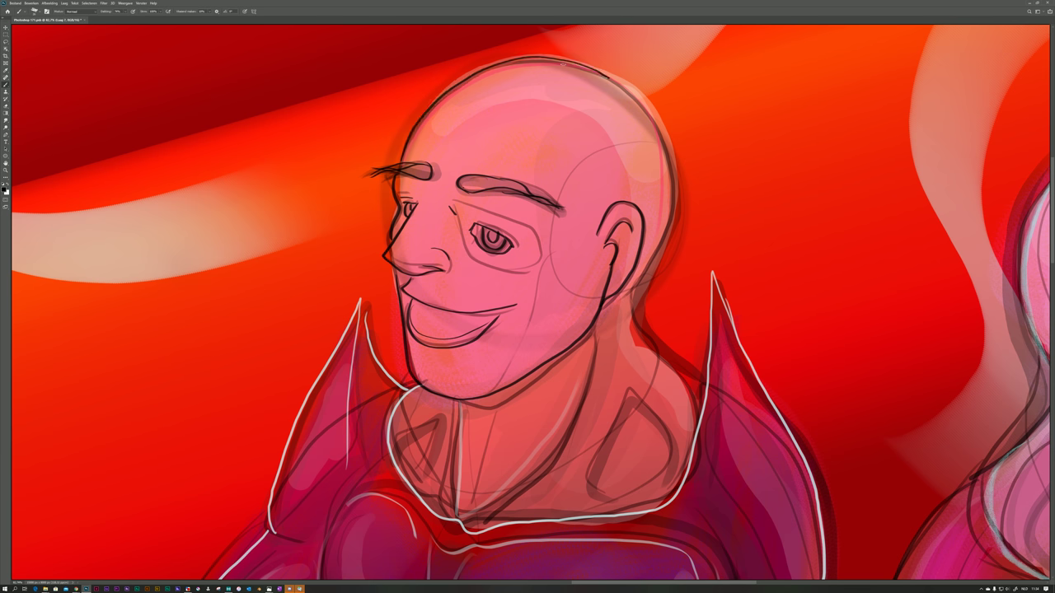
key(ctrl+z)
mouse_move(404, 158)
mouse_down()
mouse_move(462, 82)
mouse_move(519, 63)
mouse_move(589, 72)
mouse_move(621, 92)
mouse_move(665, 143)
mouse_move(673, 174)
mouse_move(670, 221)
mouse_move(633, 317)
mouse_move(645, 346)
mouse_move(697, 385)
mouse_up()
mouse_move(617, 301)
mouse_down()
mouse_move(571, 471)
mouse_move(610, 509)
mouse_move(608, 440)
mouse_move(668, 442)
mouse_move(663, 487)
mouse_move(608, 486)
mouse_up()
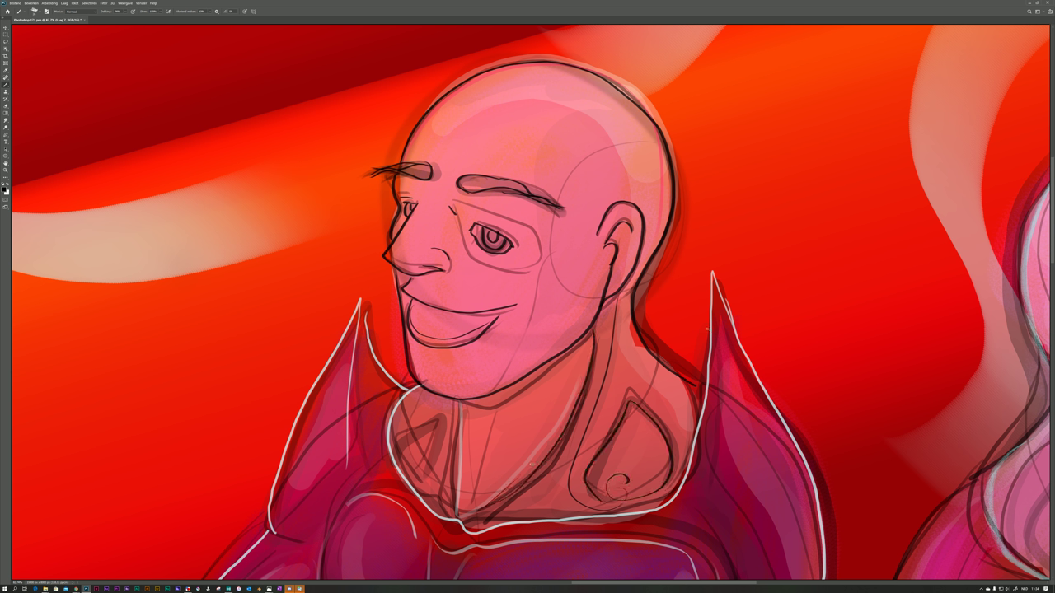
key(ctrl+0)
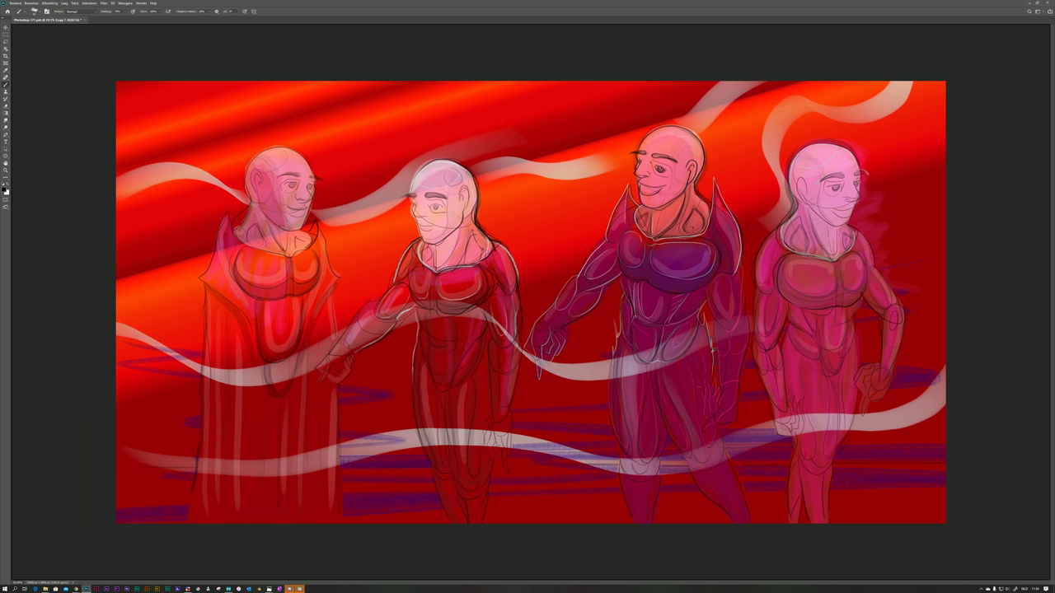
Line the purple figure's forearm muscle, upper arm edge and left abdomen edge in dark strokes.
scroll(650, 255, up, 3)
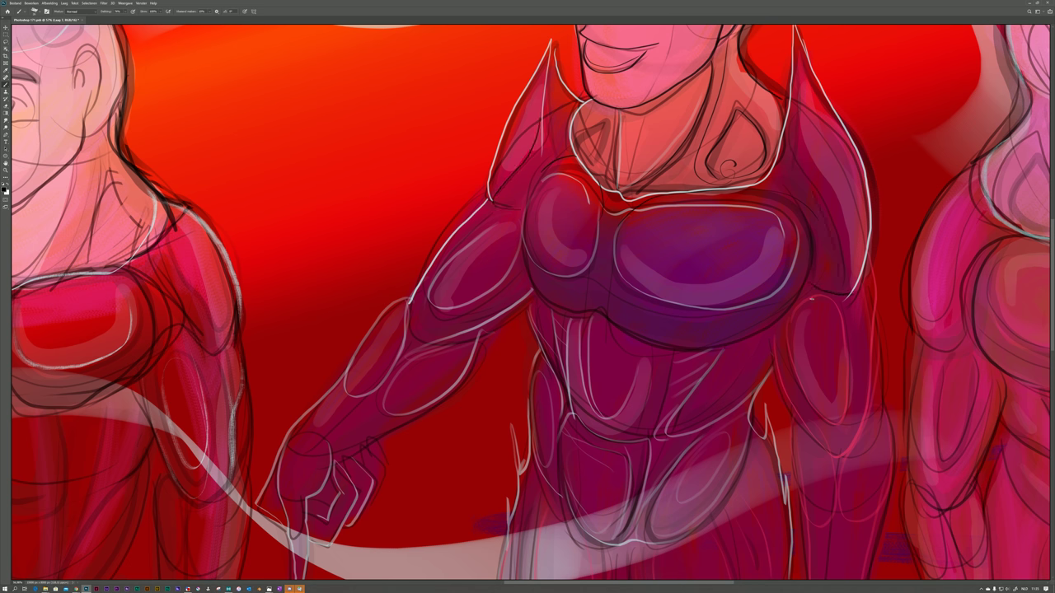
mouse_move(812, 300)
mouse_down()
mouse_move(798, 363)
mouse_move(839, 424)
mouse_up()
mouse_move(440, 307)
mouse_down()
mouse_move(443, 275)
mouse_move(517, 226)
mouse_up()
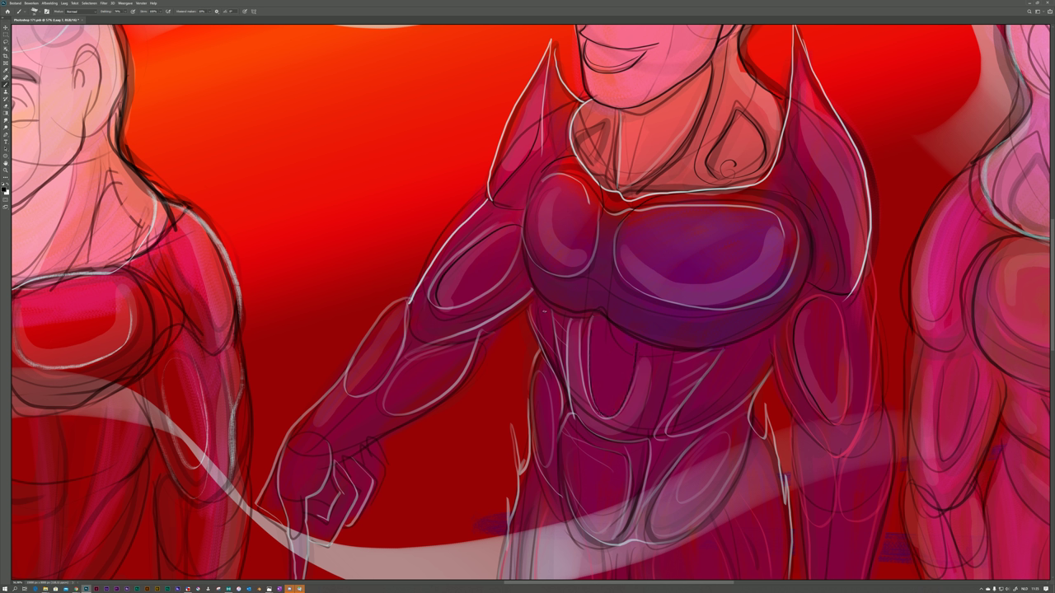
drag(531, 317, 534, 468)
key(ctrl+0)
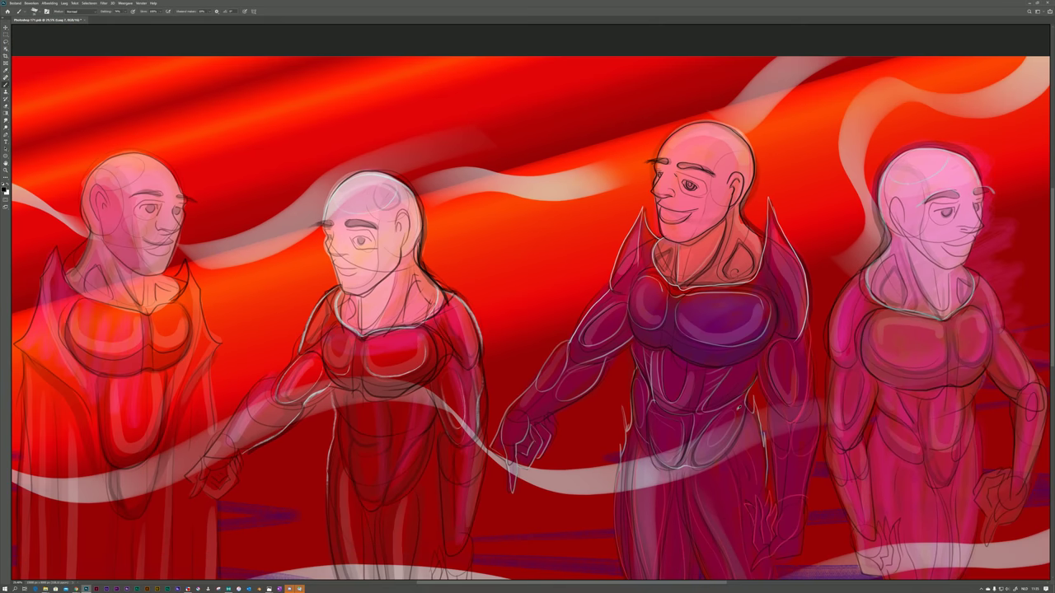
Outline the outer edge and darken the underside of the purple figure's forearm.
scroll(684, 396, up, 5)
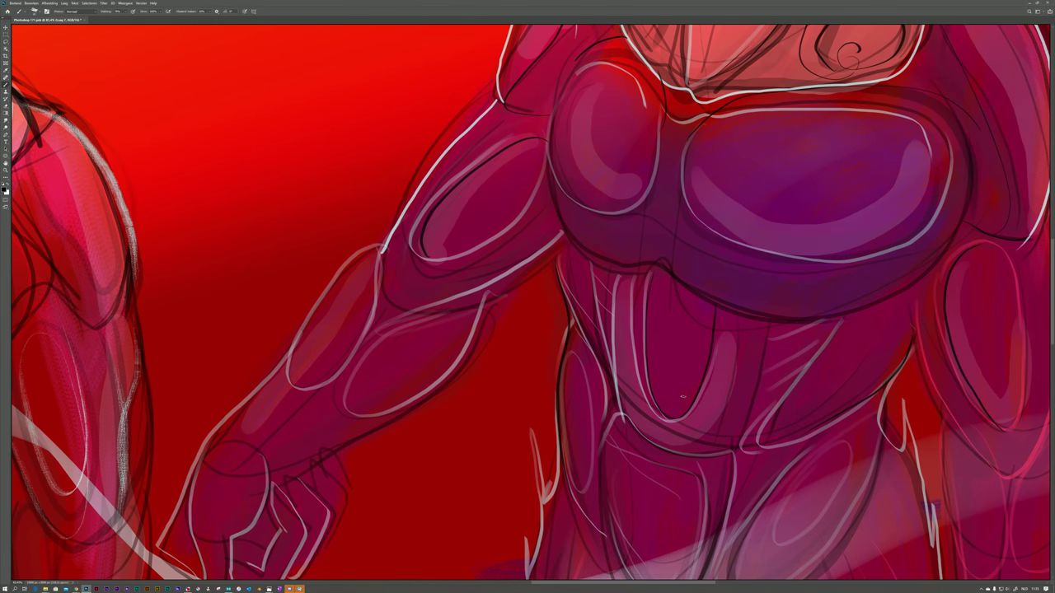
mouse_move(386, 241)
mouse_down()
mouse_move(319, 290)
mouse_move(249, 391)
mouse_up()
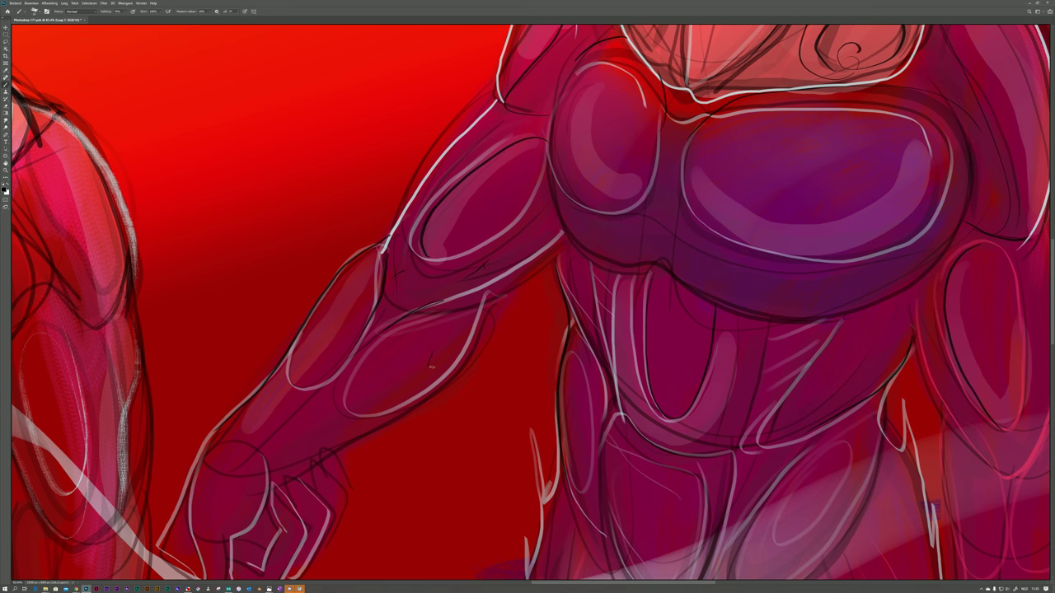
mouse_move(507, 293)
mouse_down()
mouse_move(435, 390)
mouse_move(352, 429)
mouse_up()
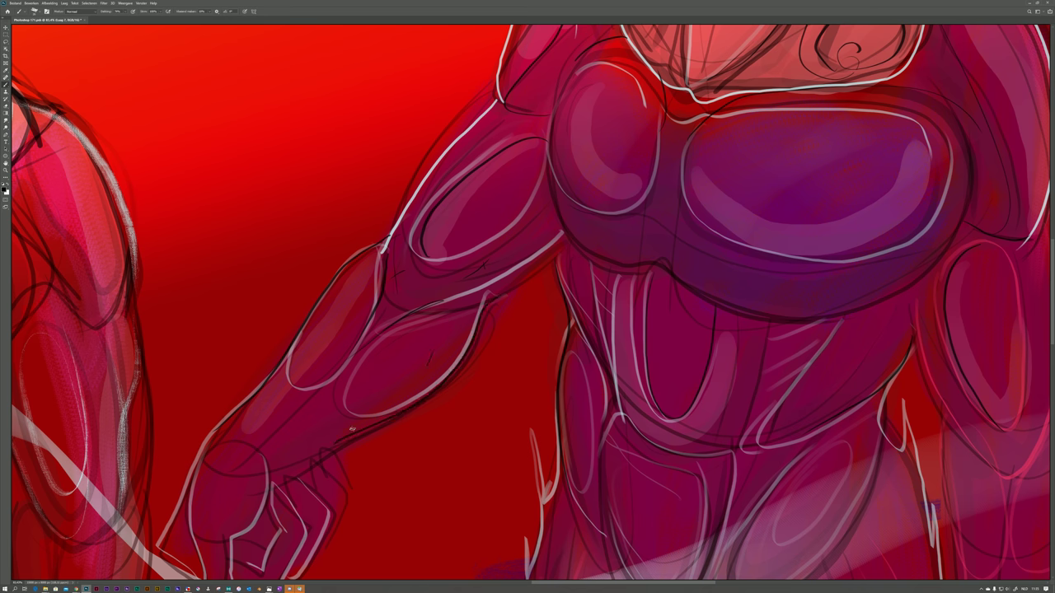
scroll(369, 409, down, 5)
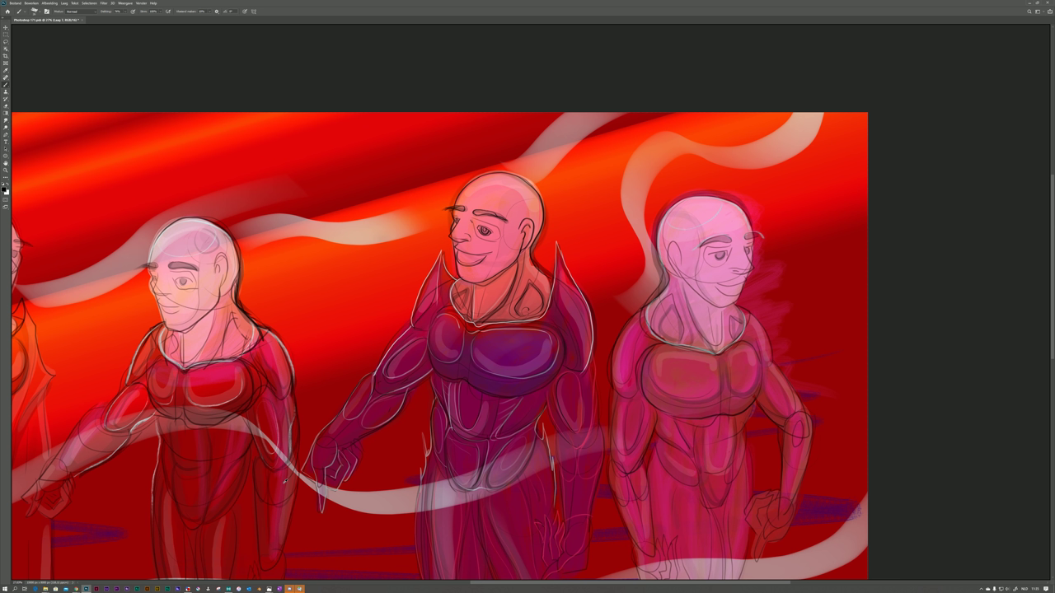
scroll(284, 478, up, 5)
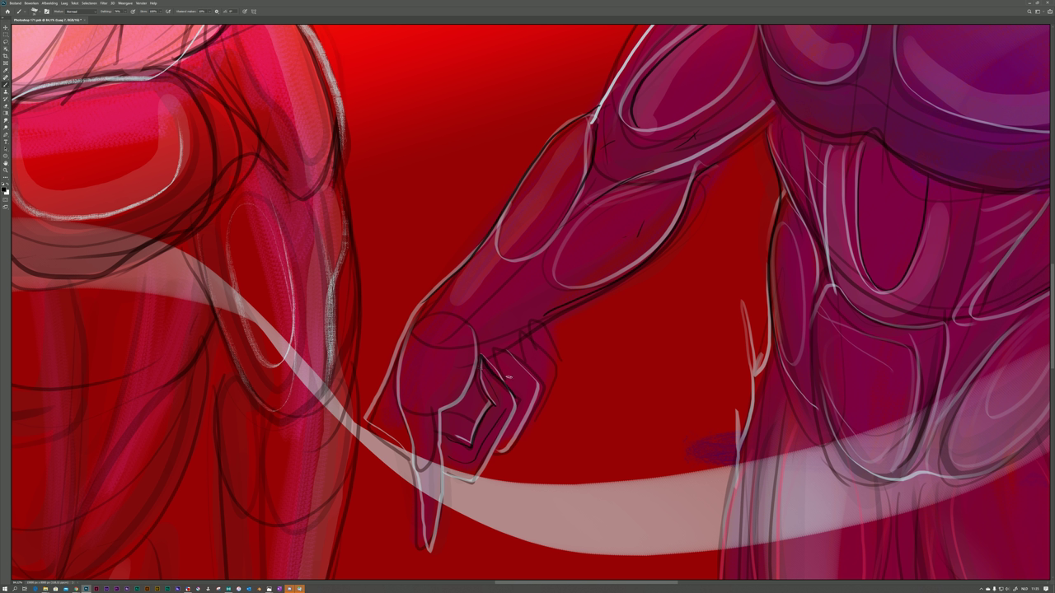
Outline the purple figure's fingers, knuckles and index finger side.
mouse_move(503, 347)
mouse_down()
mouse_move(531, 376)
mouse_move(536, 416)
mouse_move(507, 454)
mouse_up()
mouse_move(522, 364)
mouse_down()
mouse_move(521, 338)
mouse_move(551, 367)
mouse_move(535, 410)
mouse_up()
mouse_move(530, 335)
mouse_down()
mouse_move(544, 323)
mouse_move(559, 364)
mouse_up()
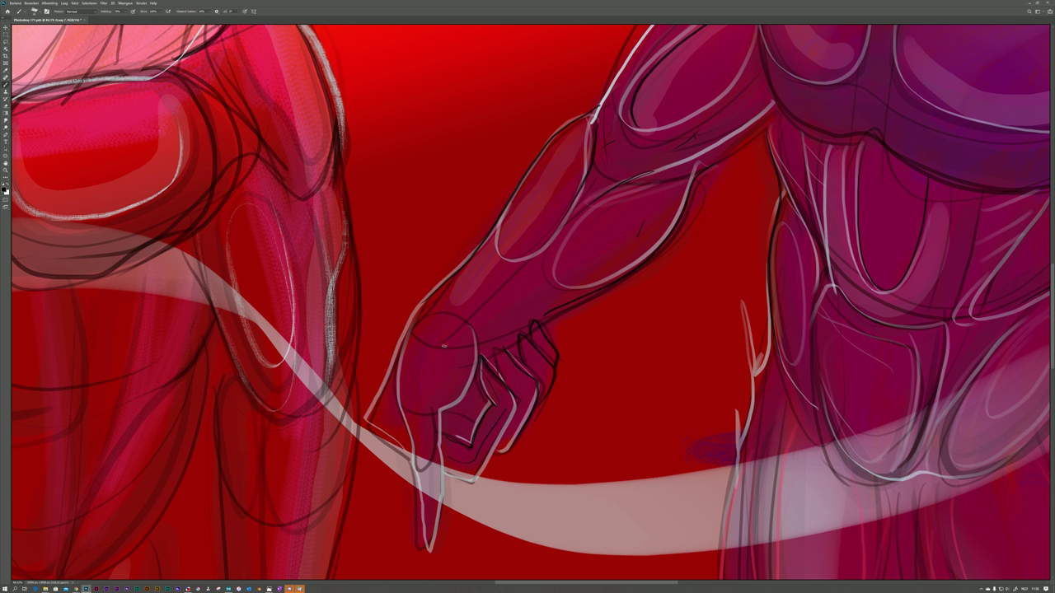
drag(443, 347, 422, 434)
key(ctrl+0)
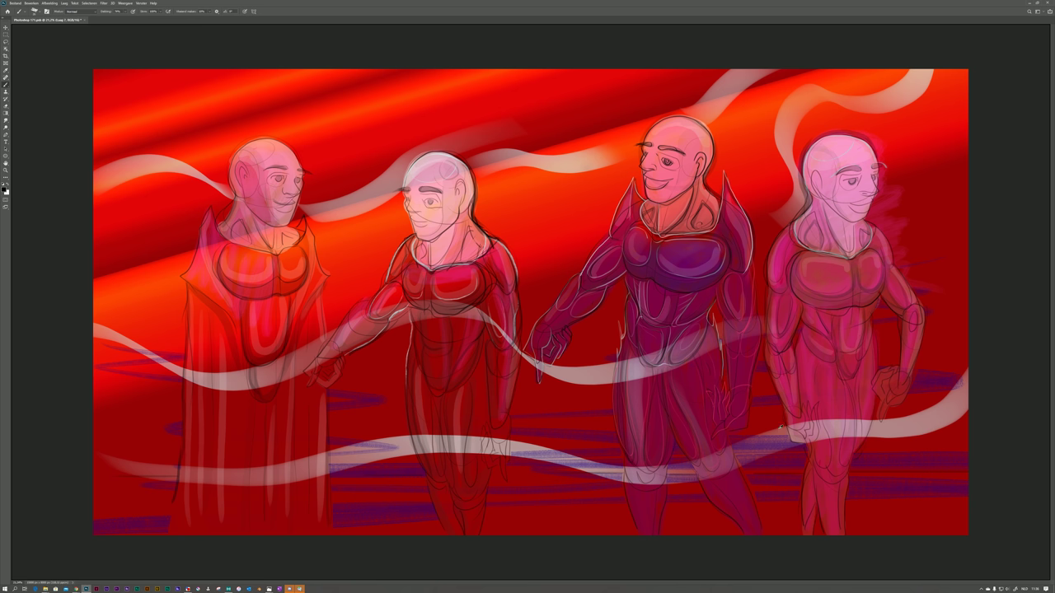
Draw the pink figure's lips, eye pupils, and inner eyebrow, discarding the nostril mark.
scroll(956, 165, up, 5)
scroll(952, 225, down, 1)
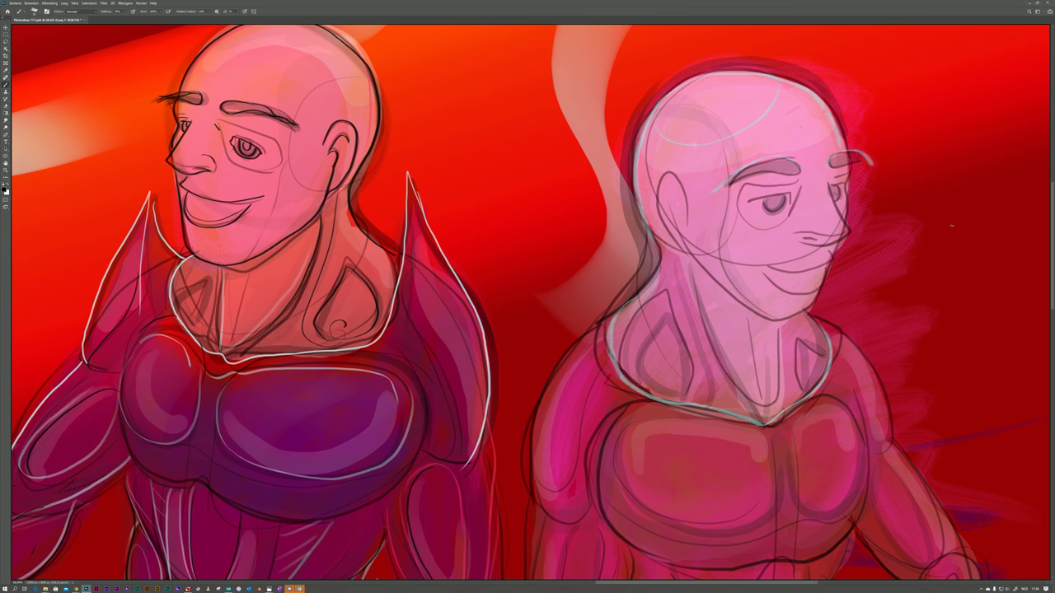
scroll(952, 225, down, 1)
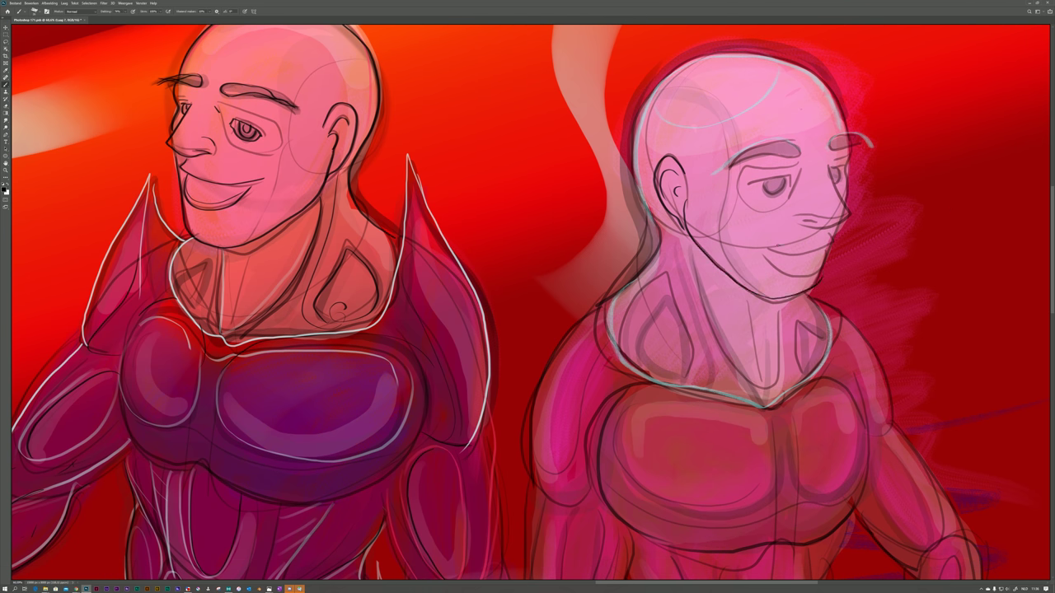
drag(775, 253, 833, 239)
drag(766, 253, 826, 257)
mouse_move(764, 185)
mouse_down()
mouse_move(783, 192)
mouse_move(769, 180)
mouse_move(787, 175)
mouse_up()
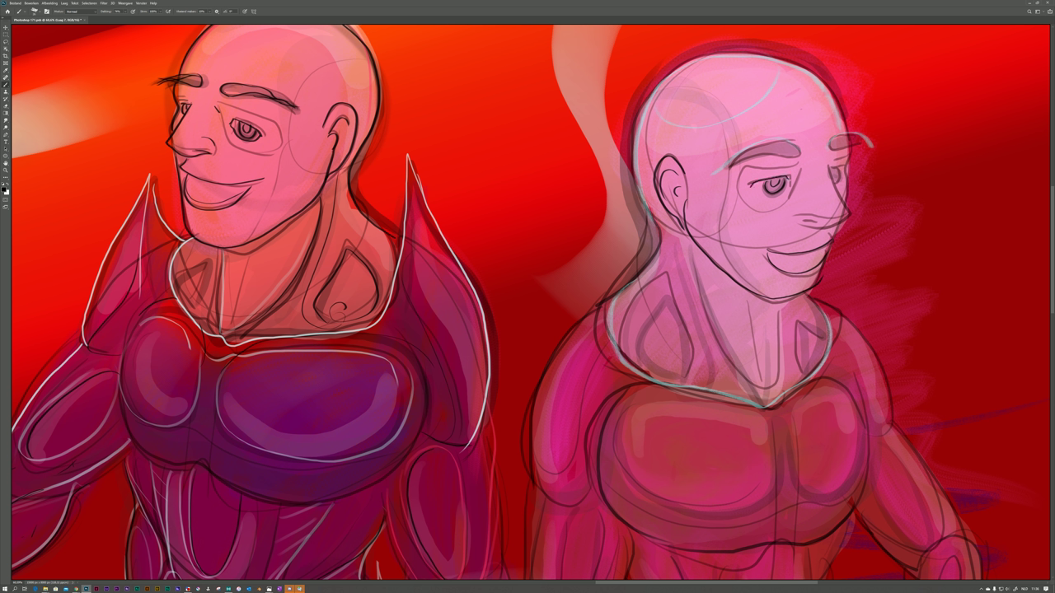
drag(831, 183, 843, 166)
mouse_move(805, 220)
mouse_down()
mouse_move(826, 218)
mouse_move(796, 220)
mouse_move(799, 227)
mouse_move(806, 214)
mouse_move(821, 226)
mouse_move(839, 220)
mouse_move(816, 239)
mouse_move(852, 210)
mouse_up()
key(ctrl+z)
key(ctrl+z)
key(ctrl+z)
drag(835, 137, 827, 148)
Darken the pink figure's neck, shoulder, arm and chest outlines, including the pectoral curve.
mouse_move(800, 381)
mouse_down()
mouse_move(811, 327)
mouse_move(820, 346)
mouse_up()
mouse_move(811, 299)
mouse_down()
mouse_move(823, 372)
mouse_move(837, 334)
mouse_move(874, 350)
mouse_up()
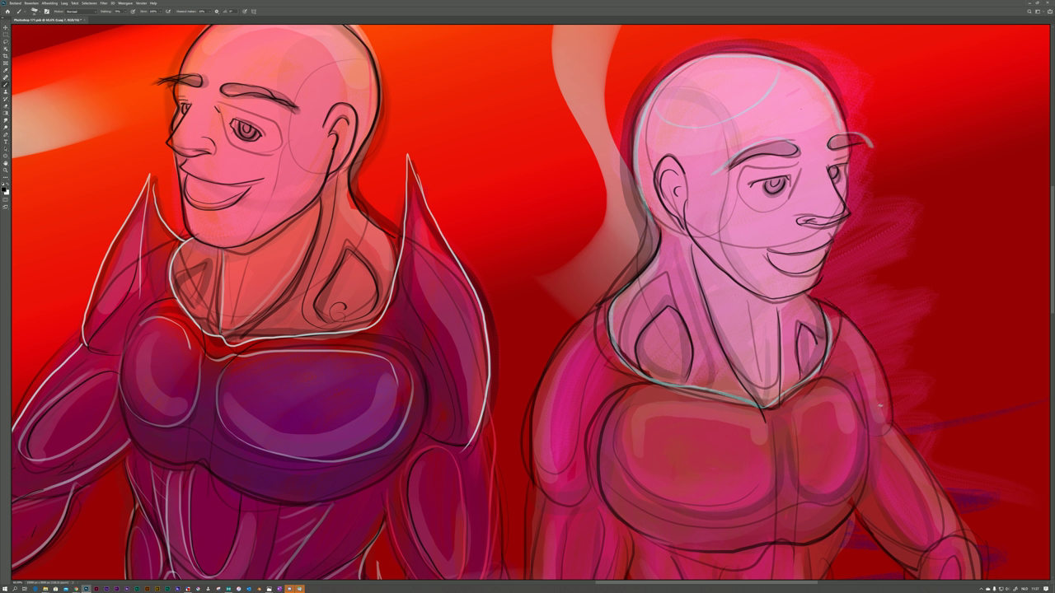
mouse_move(829, 377)
mouse_down()
mouse_move(859, 412)
mouse_move(857, 497)
mouse_move(838, 522)
mouse_up()
mouse_move(644, 381)
mouse_down()
mouse_move(619, 405)
mouse_move(608, 489)
mouse_move(628, 524)
mouse_move(663, 544)
mouse_up()
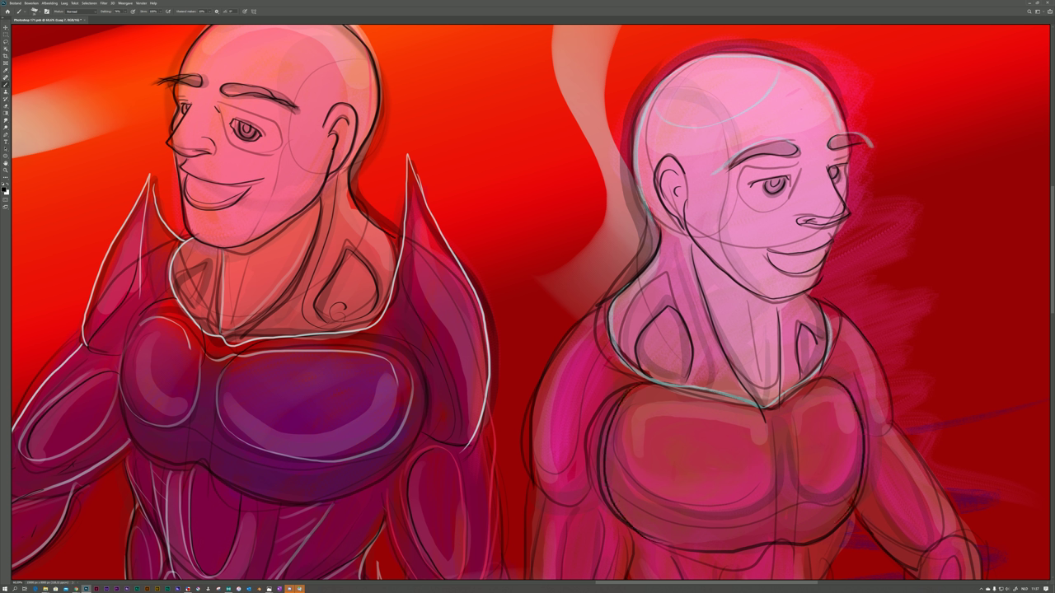
mouse_move(623, 460)
mouse_down()
mouse_move(670, 506)
mouse_move(773, 483)
mouse_up()
drag(788, 446, 847, 491)
Define the pink figure's cheek and jaw line, sharpen the cheek edge and redraw the smile.
scroll(948, 358, down, 5)
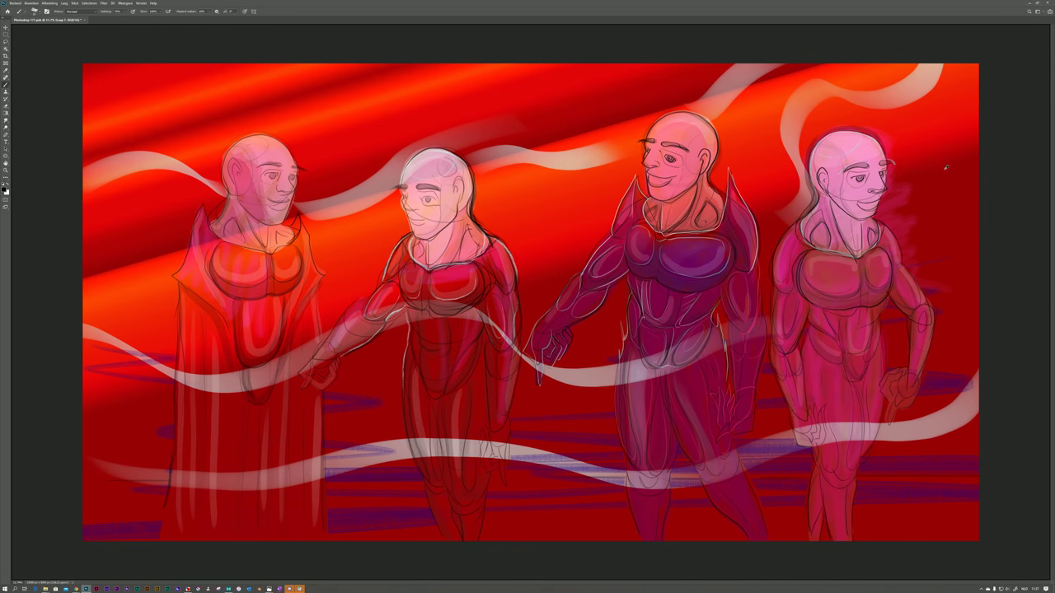
scroll(946, 168, up, 2)
scroll(669, 64, up, 2)
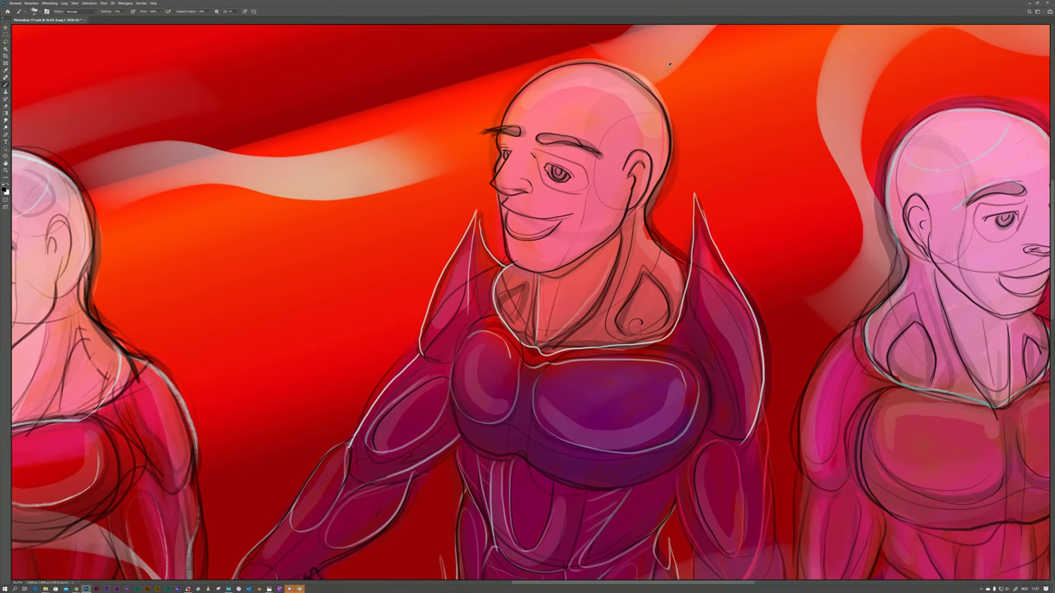
scroll(669, 63, up, 1)
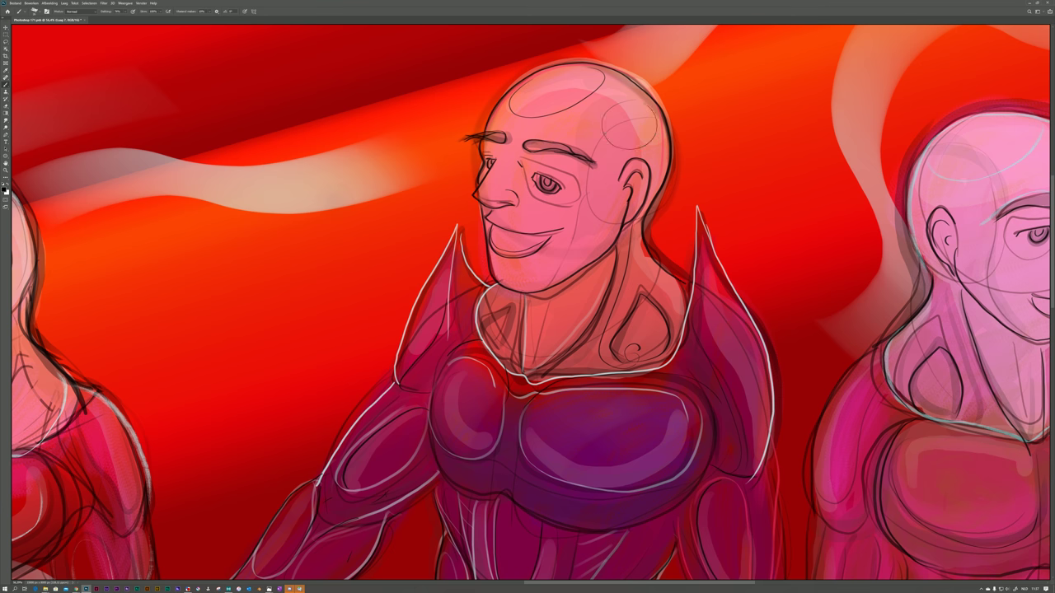
scroll(607, 130, down, 5)
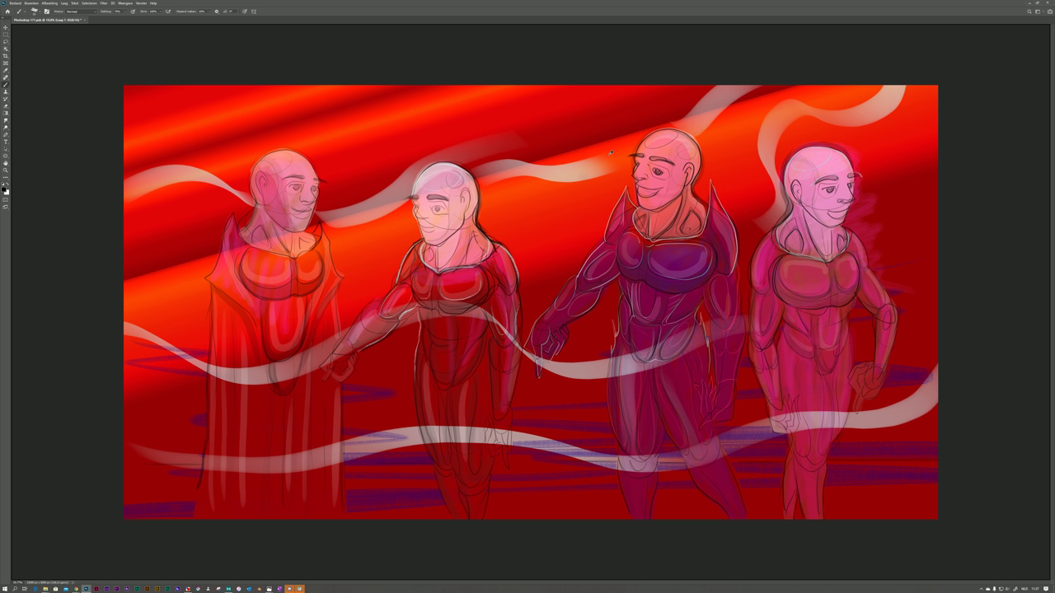
scroll(829, 199, up, 4)
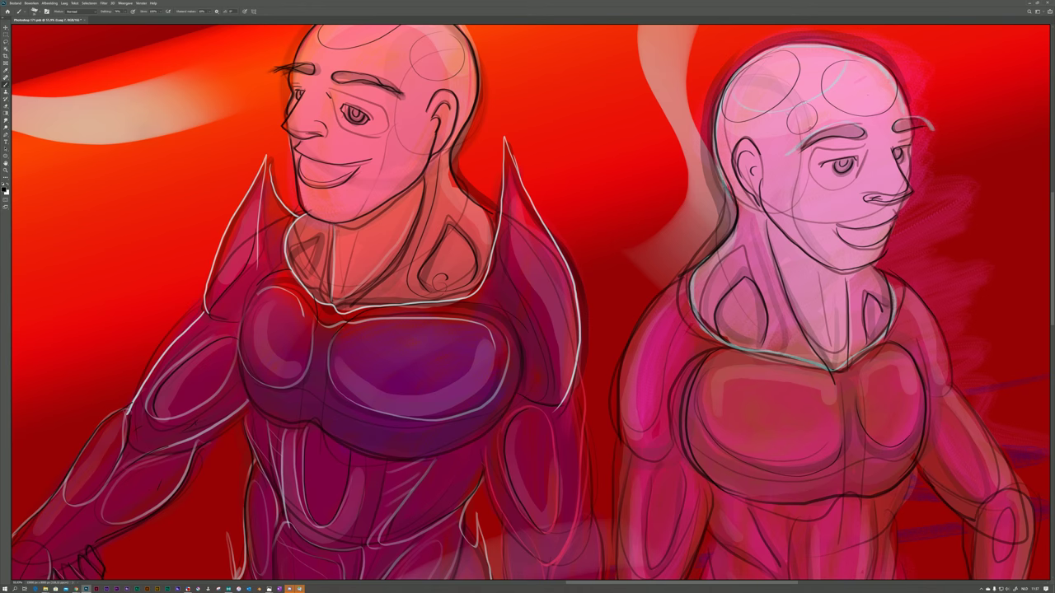
mouse_move(783, 172)
mouse_down()
mouse_move(827, 216)
mouse_move(829, 189)
mouse_up()
mouse_move(911, 146)
mouse_down()
mouse_move(897, 201)
mouse_move(880, 205)
mouse_up()
drag(895, 211, 858, 224)
scroll(911, 272, down, 3)
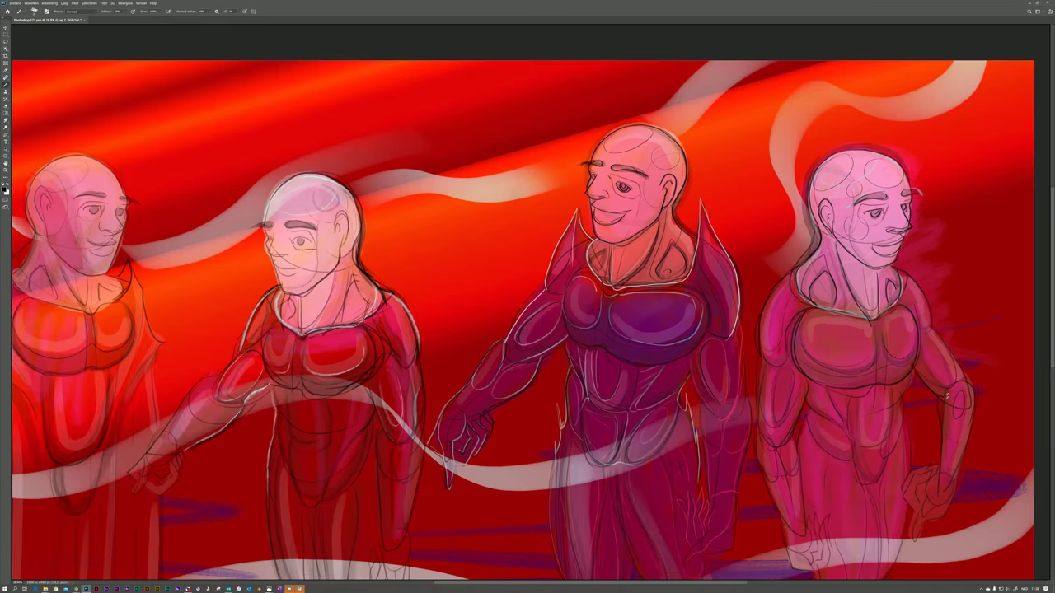
Draw dark ovals for the pink figure's upper arm muscles and outline its side and arm edge.
scroll(946, 396, up, 5)
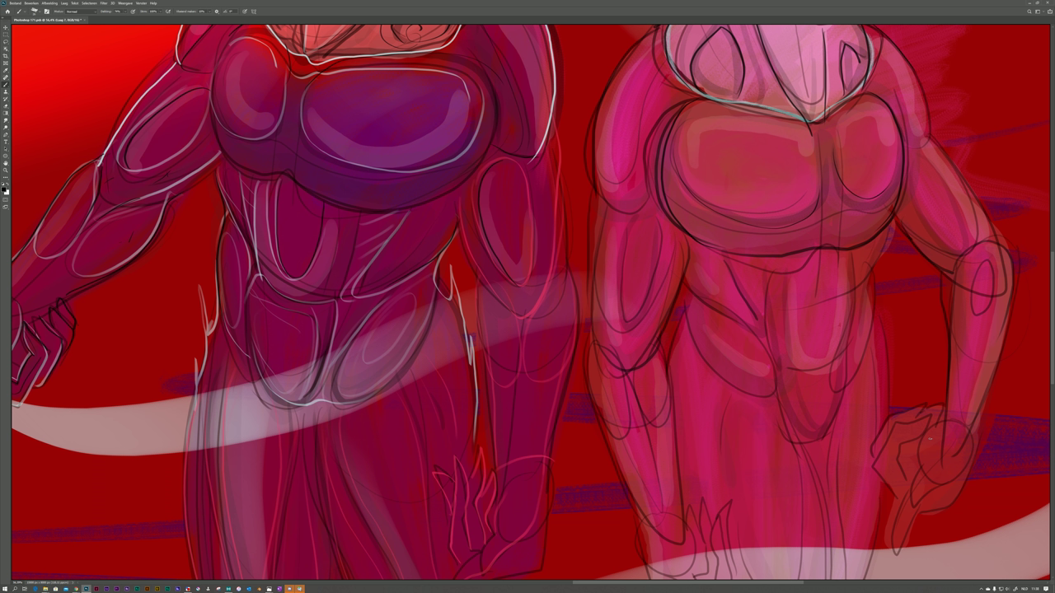
drag(911, 162, 939, 234)
mouse_move(916, 178)
mouse_down()
mouse_move(911, 169)
mouse_move(940, 183)
mouse_move(954, 230)
mouse_up()
drag(620, 298, 618, 271)
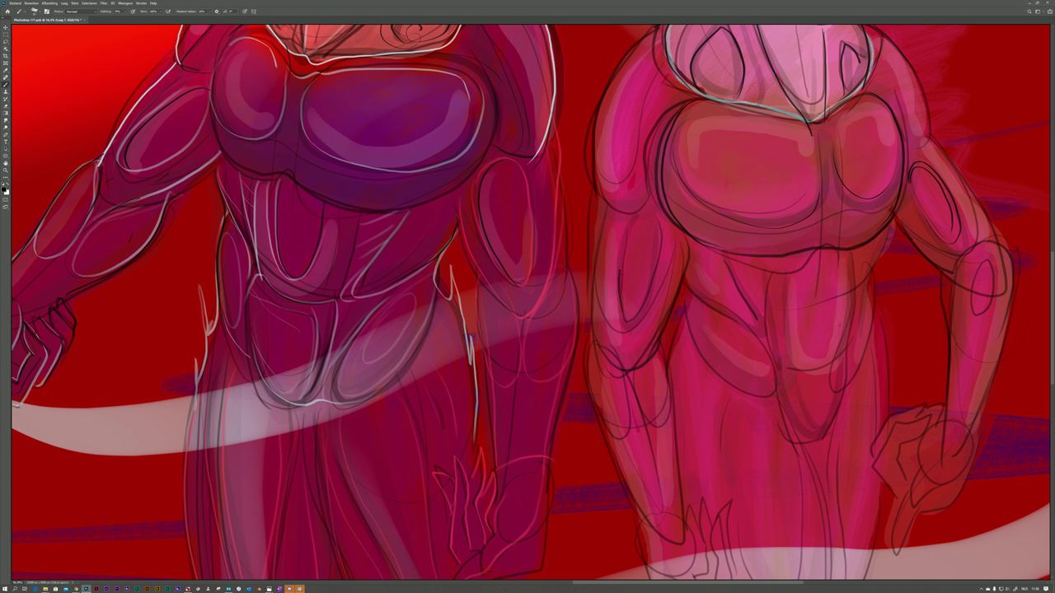
drag(655, 223, 625, 306)
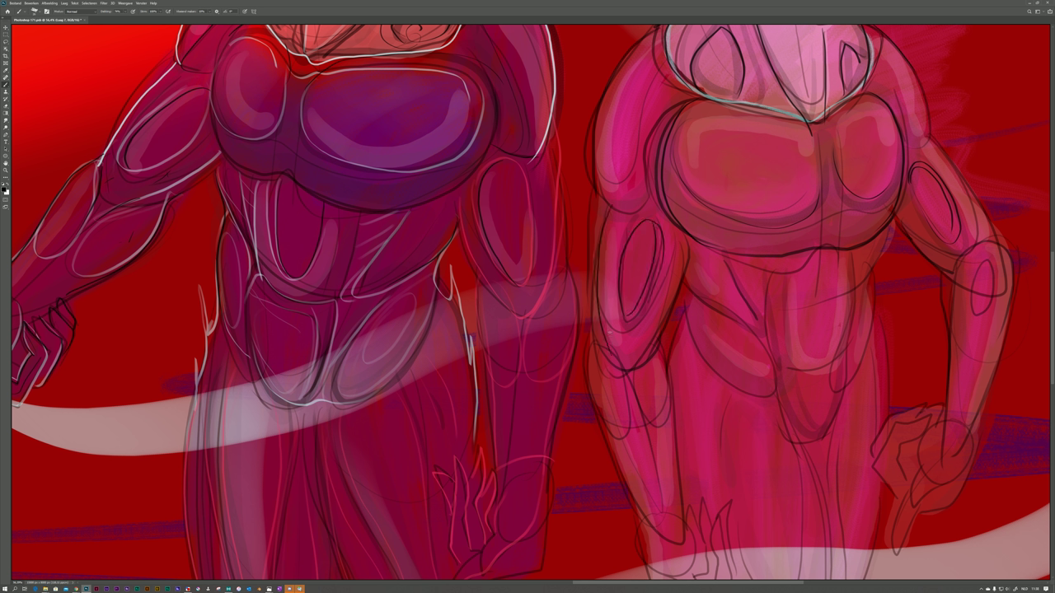
mouse_move(597, 191)
mouse_down()
mouse_move(584, 394)
mouse_move(625, 441)
mouse_up()
Add contour strokes along the pink figure's arm, leg, torso and abdomen centre line.
drag(603, 324, 676, 496)
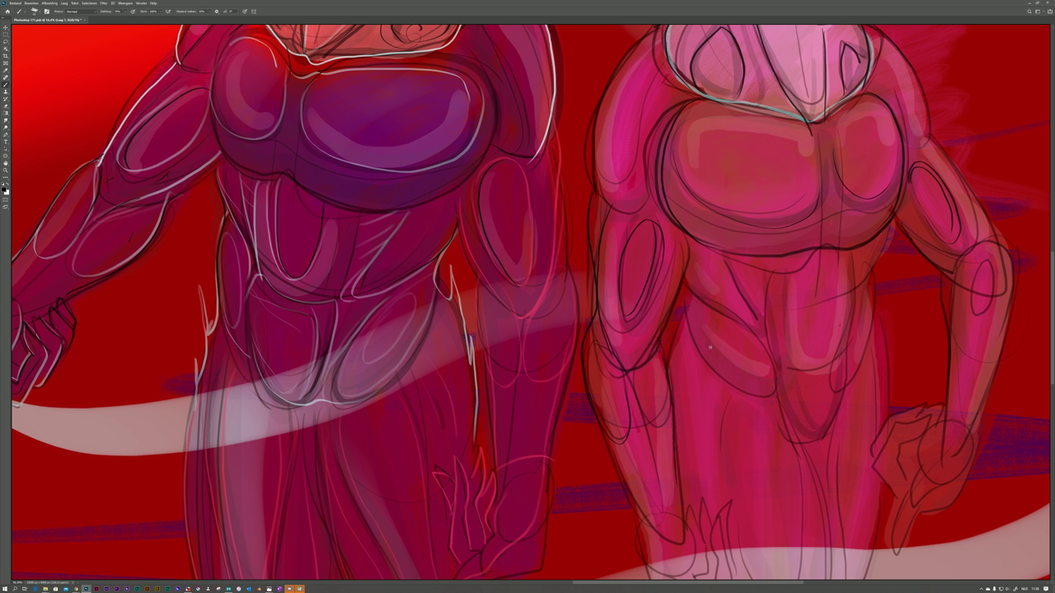
drag(685, 285, 697, 340)
drag(694, 276, 714, 286)
mouse_move(763, 257)
mouse_down()
mouse_move(770, 349)
mouse_move(788, 371)
mouse_up()
Review the whole painting, briefly removing and then restoring the translucent white wavy strokes.
key(ctrl+0)
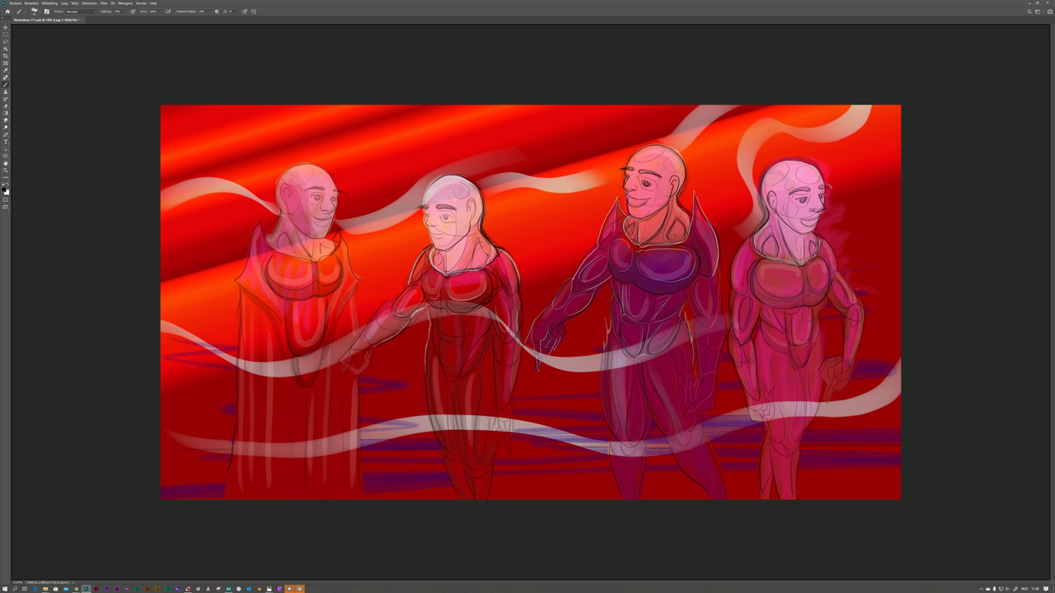
key(ctrl+minus)
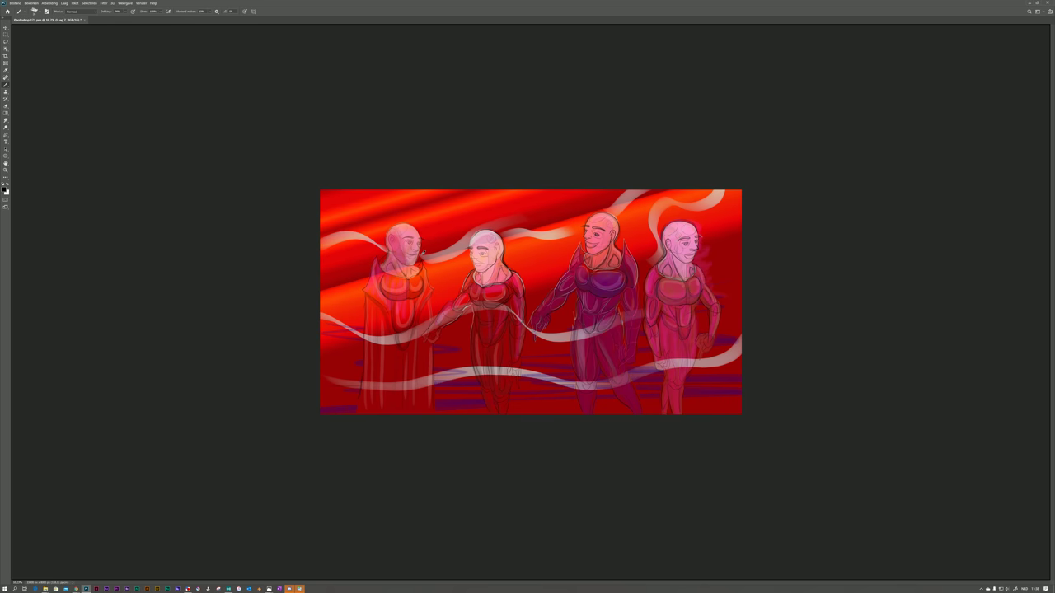
key(ctrl+plus)
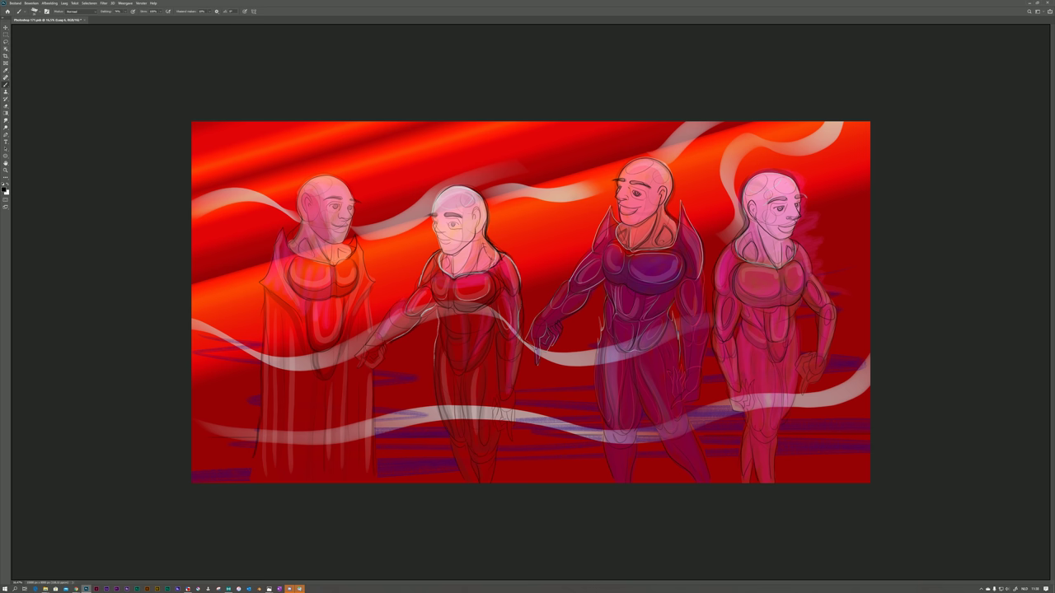
key(Delete)
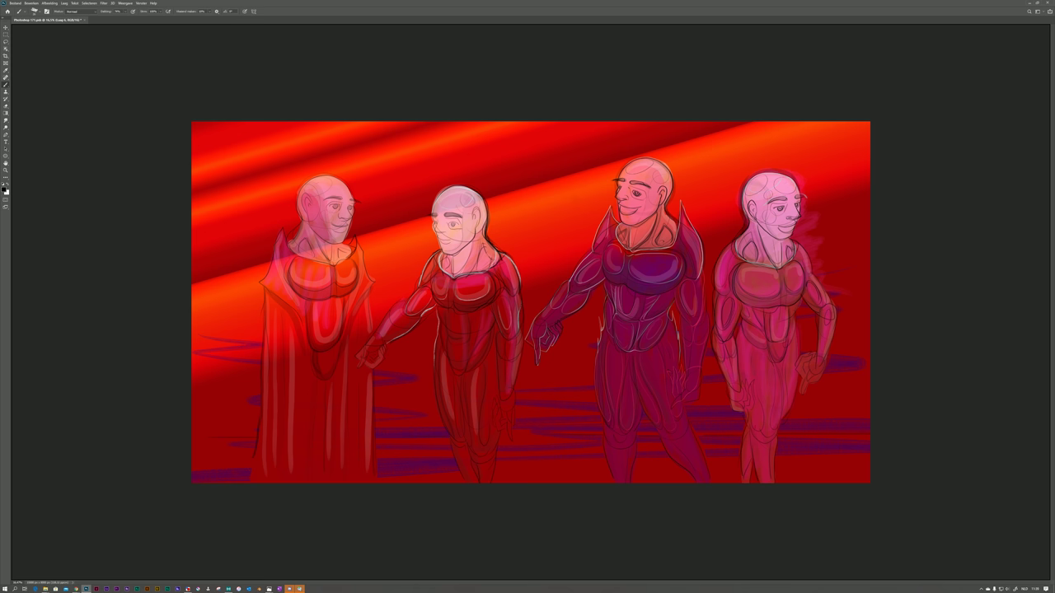
key(ctrl+z)
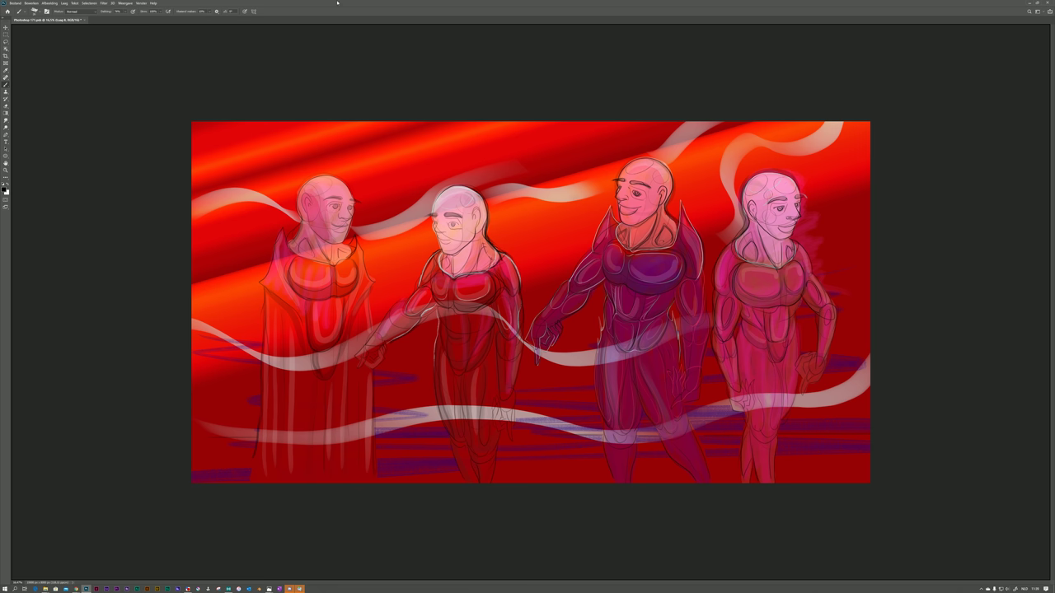
Swap colours, pick a textured Render brush, test whitish strokes on the right figures, then undo.
key(x)
right_click(474, 265)
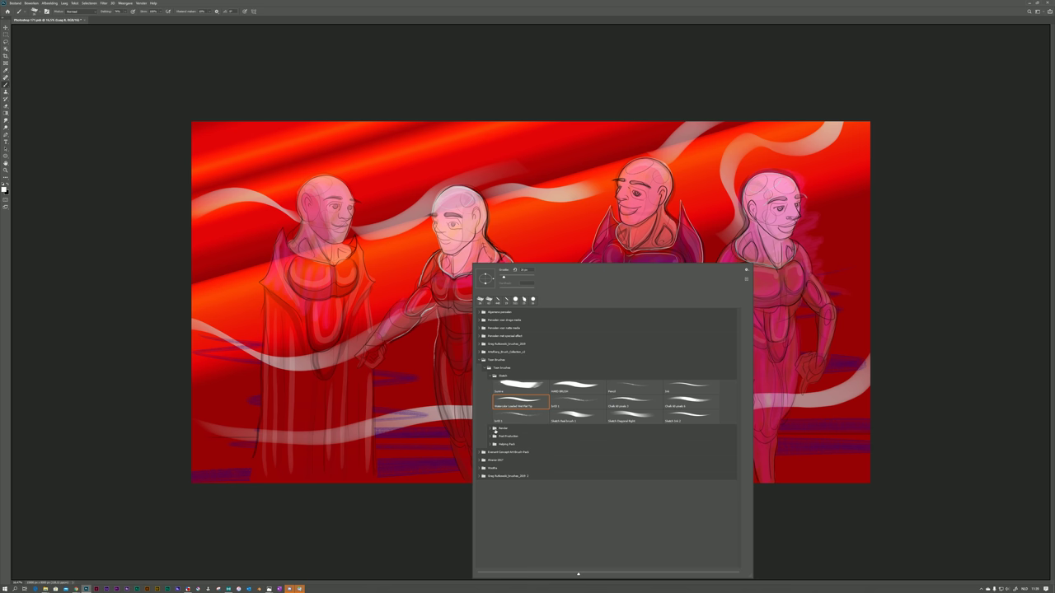
click(489, 429)
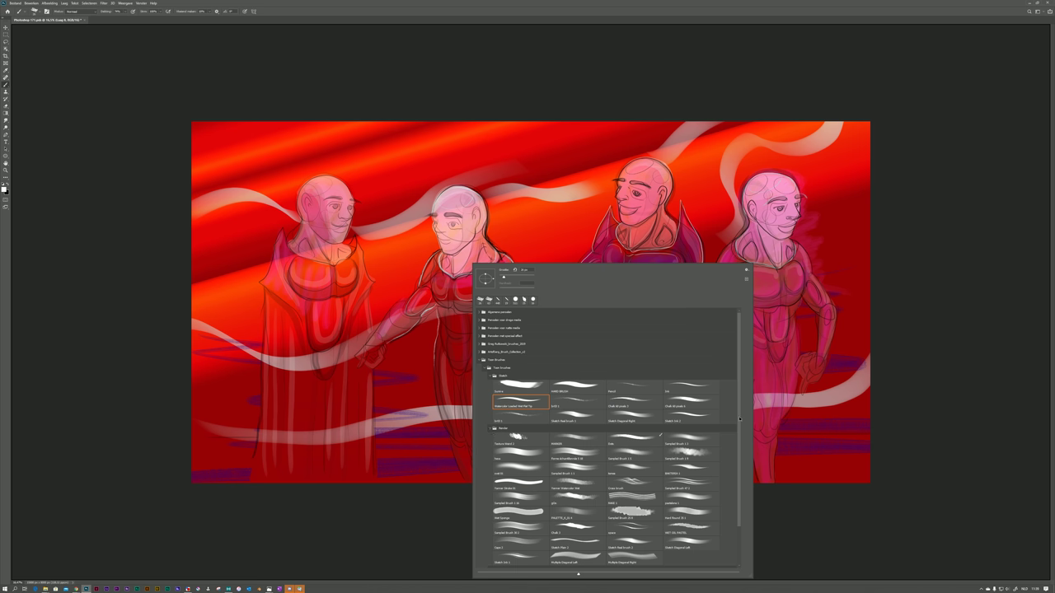
scroll(739, 420, down, 1)
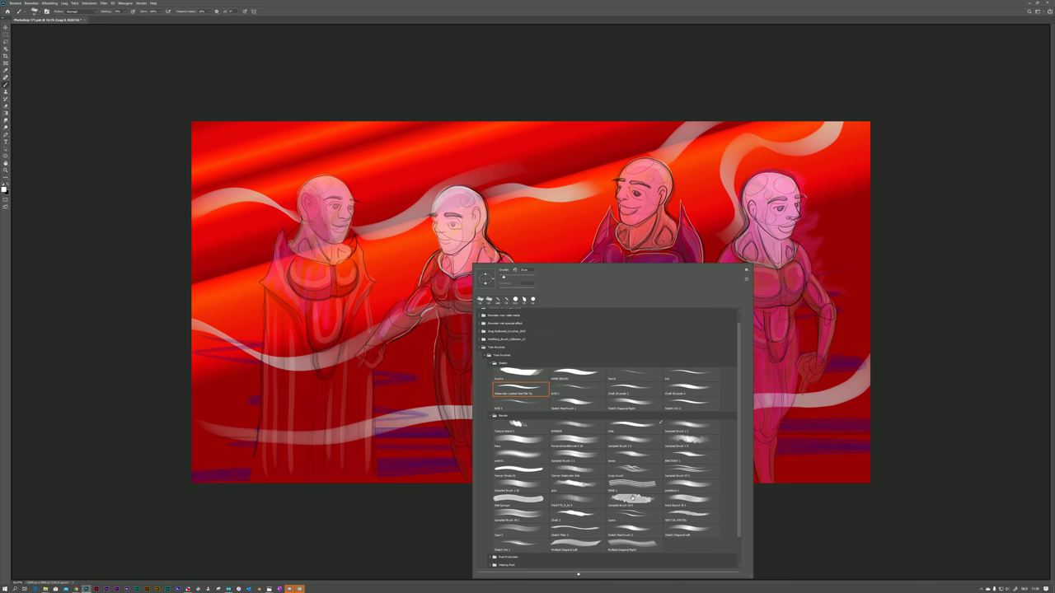
click(633, 498)
mouse_move(857, 350)
mouse_down()
mouse_move(799, 389)
mouse_move(620, 413)
mouse_up()
drag(843, 424, 877, 427)
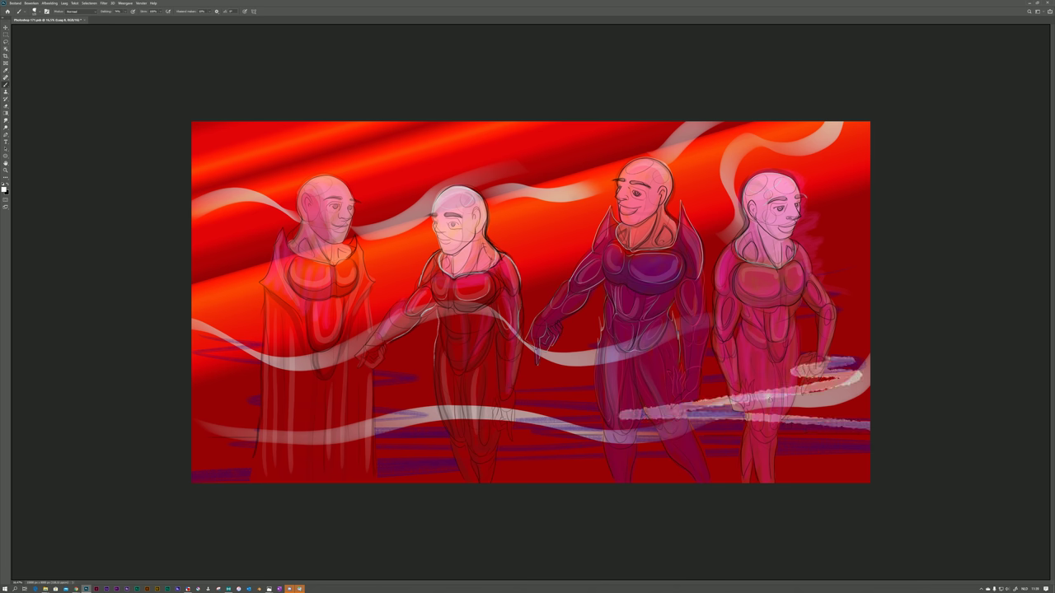
key(ctrl+z)
key(ctrl+z)
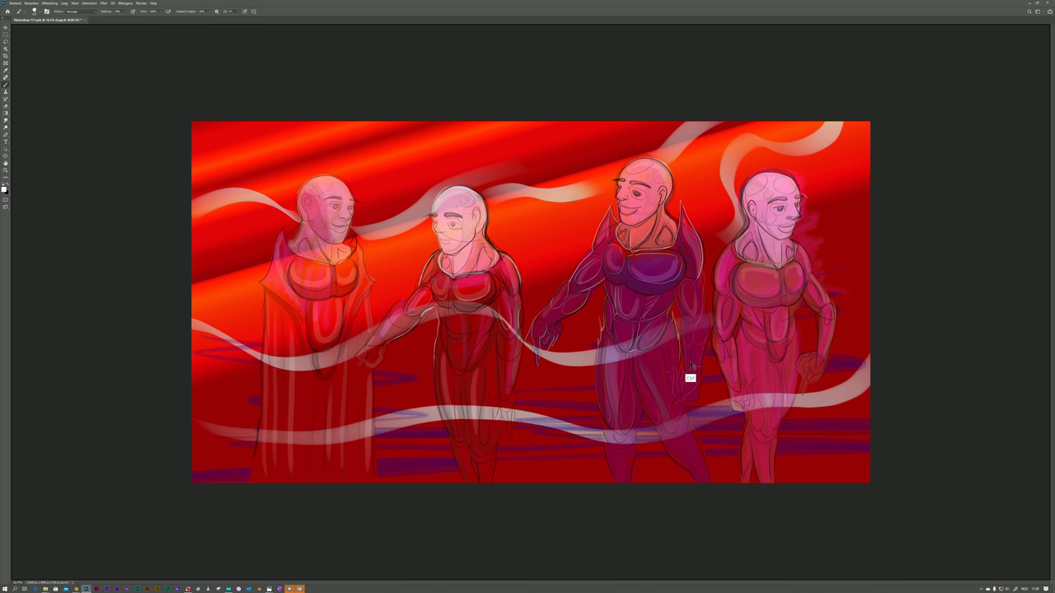
With another sampled brush, brighten the lower-right white band and add a broad pinkish stroke.
right_click(693, 365)
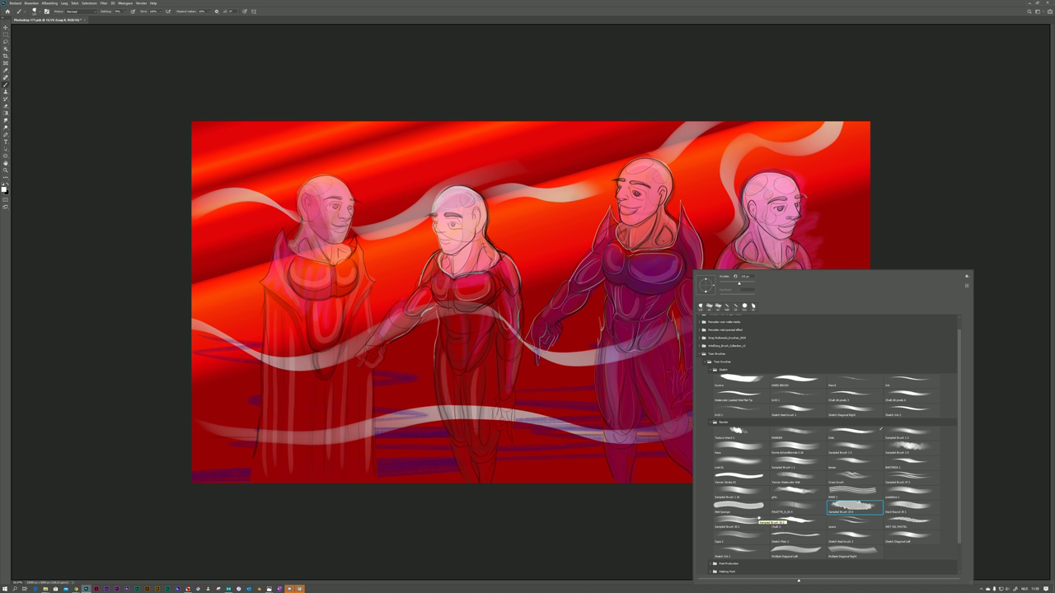
click(795, 449)
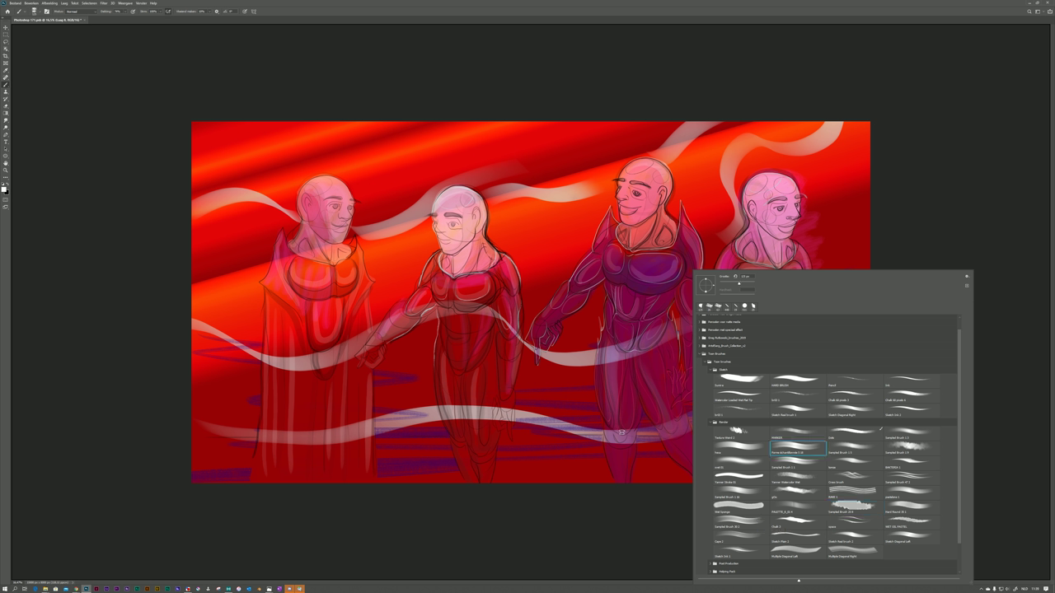
key(Return)
drag(688, 441, 879, 432)
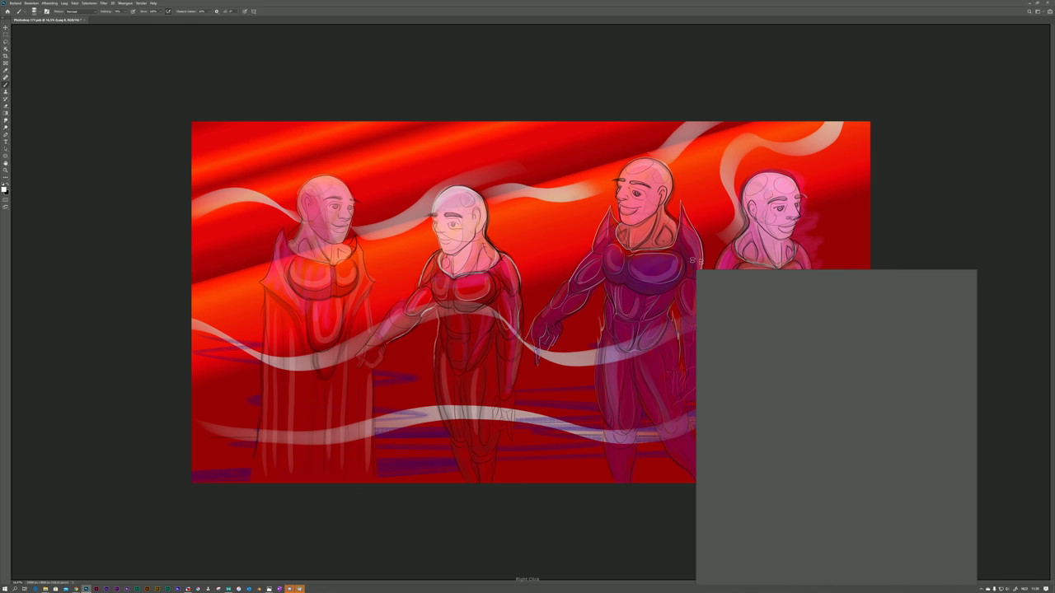
right_click(694, 260)
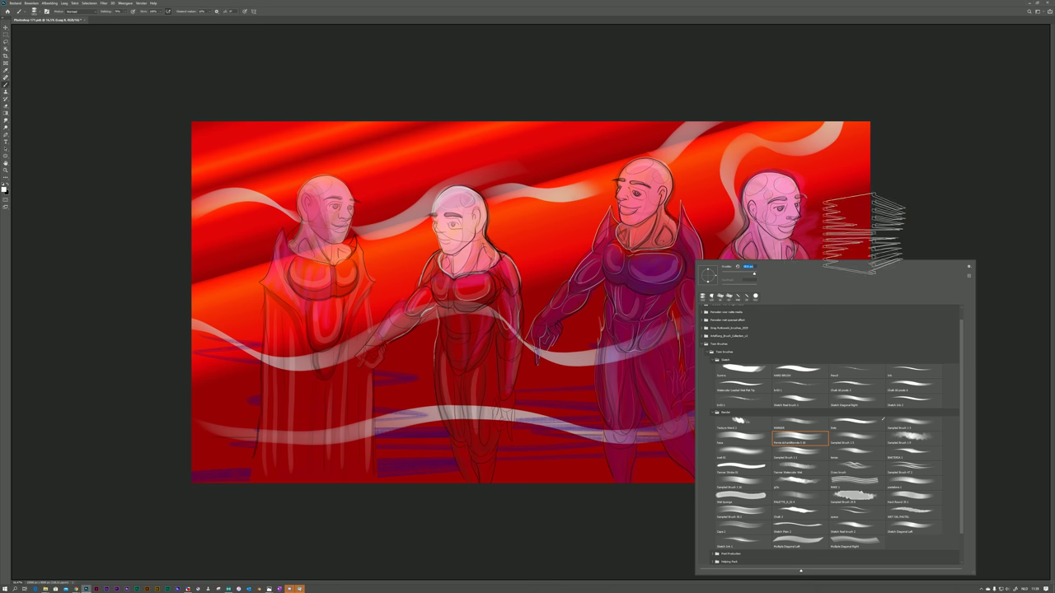
click(939, 210)
mouse_move(911, 323)
mouse_down()
mouse_move(717, 332)
mouse_move(601, 363)
mouse_move(890, 402)
mouse_move(925, 390)
mouse_move(927, 404)
mouse_up()
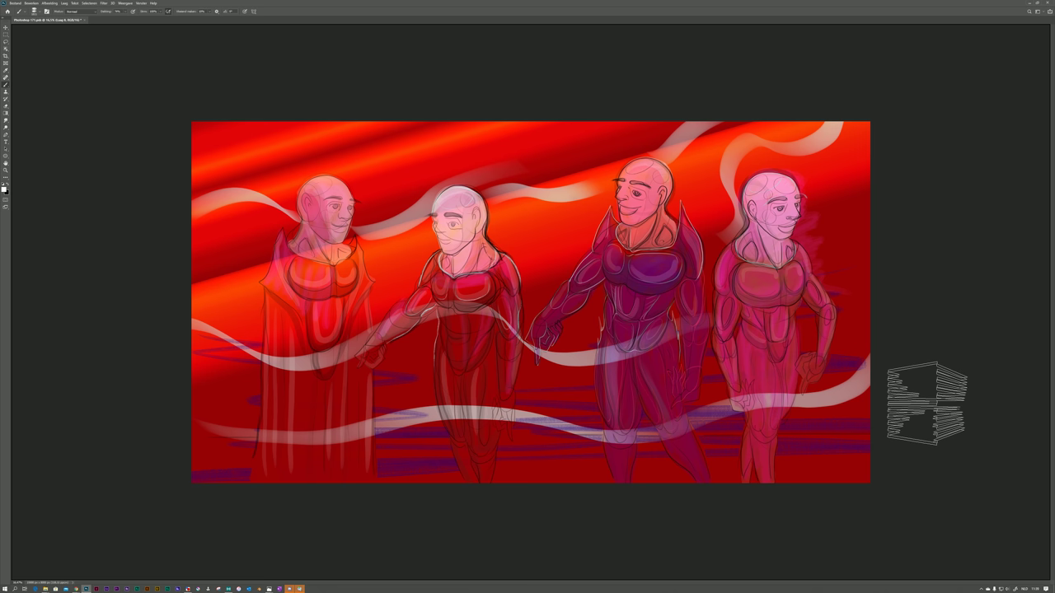
Lay a pale band across the lower canvas, erase it off the left robe, restoring dark red.
mouse_move(927, 404)
mouse_down()
mouse_move(915, 417)
mouse_move(947, 416)
mouse_move(861, 362)
mouse_move(153, 365)
mouse_move(272, 309)
mouse_move(902, 313)
mouse_move(857, 313)
mouse_move(878, 311)
mouse_up()
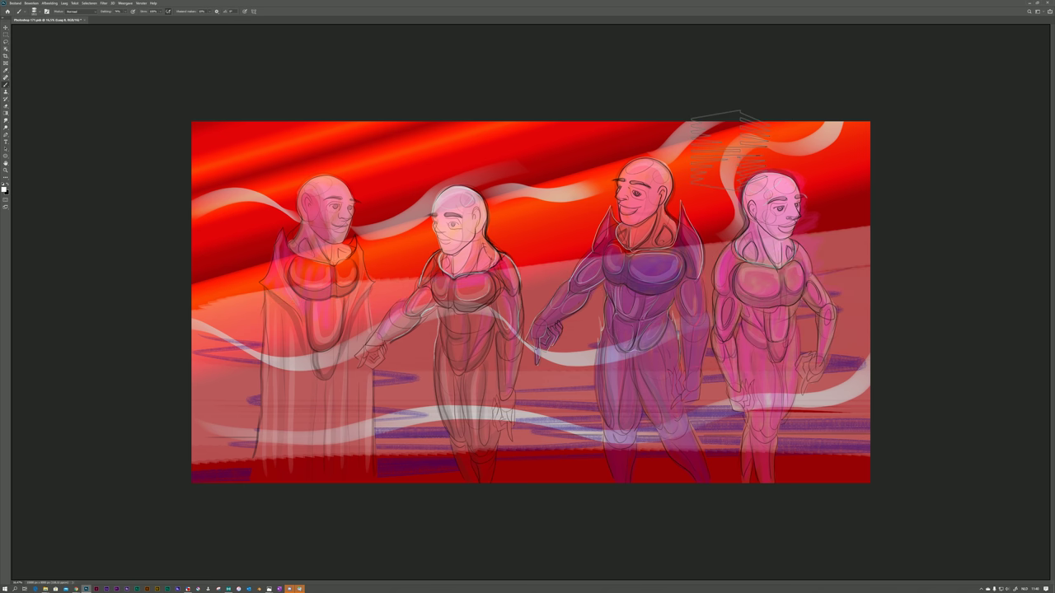
key(e)
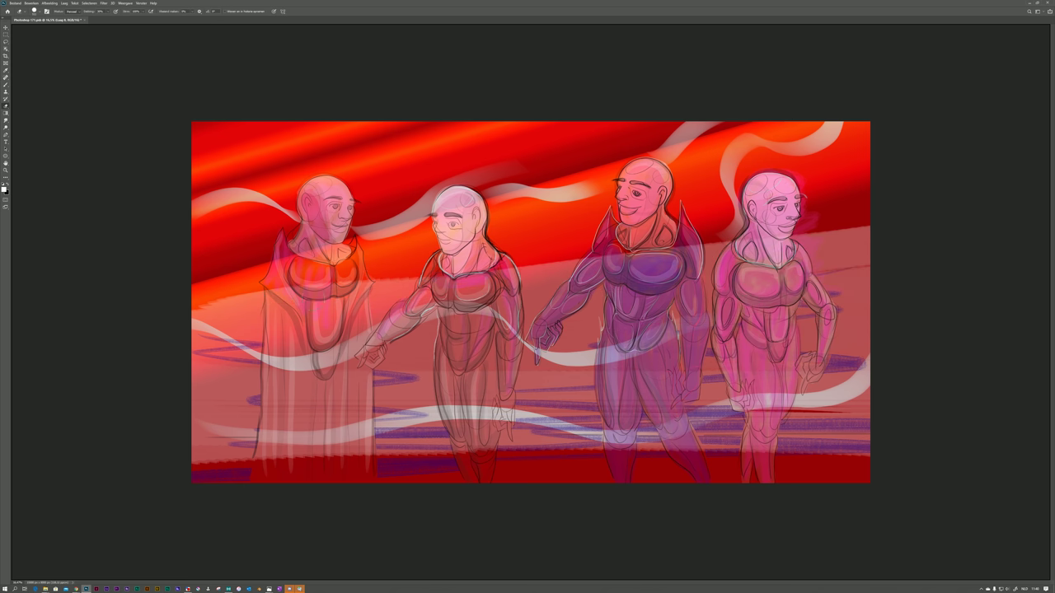
mouse_move(270, 471)
mouse_down()
mouse_move(275, 404)
mouse_move(269, 466)
mouse_move(289, 399)
mouse_move(289, 463)
mouse_move(315, 416)
mouse_up()
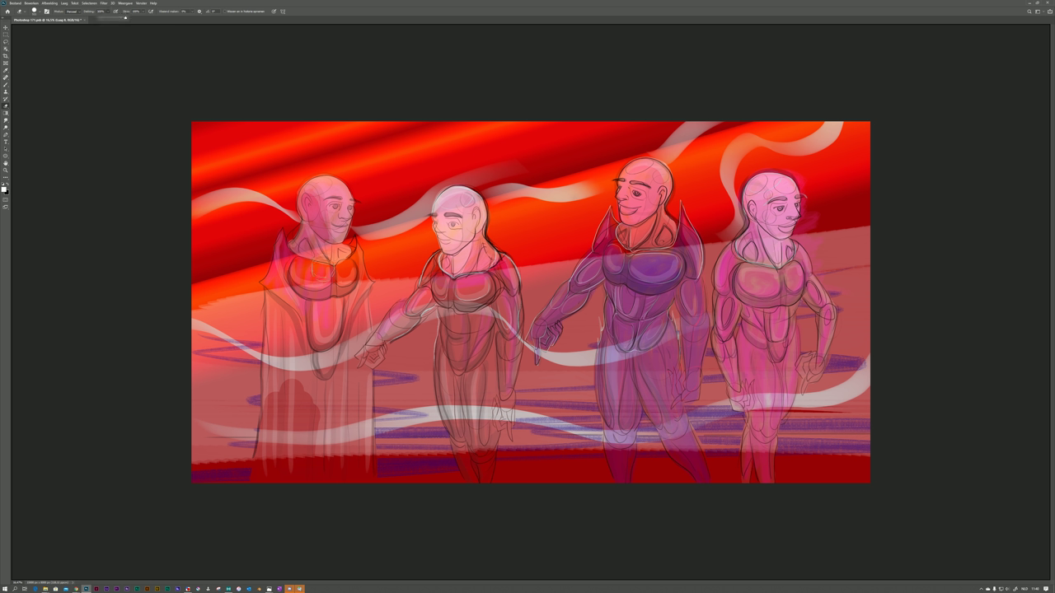
mouse_move(314, 325)
mouse_down()
mouse_move(305, 373)
mouse_move(282, 286)
mouse_move(270, 288)
mouse_move(264, 464)
mouse_move(286, 368)
mouse_move(288, 470)
mouse_move(314, 446)
mouse_move(354, 464)
mouse_move(294, 453)
mouse_move(361, 451)
mouse_move(358, 351)
mouse_up()
drag(360, 434, 369, 392)
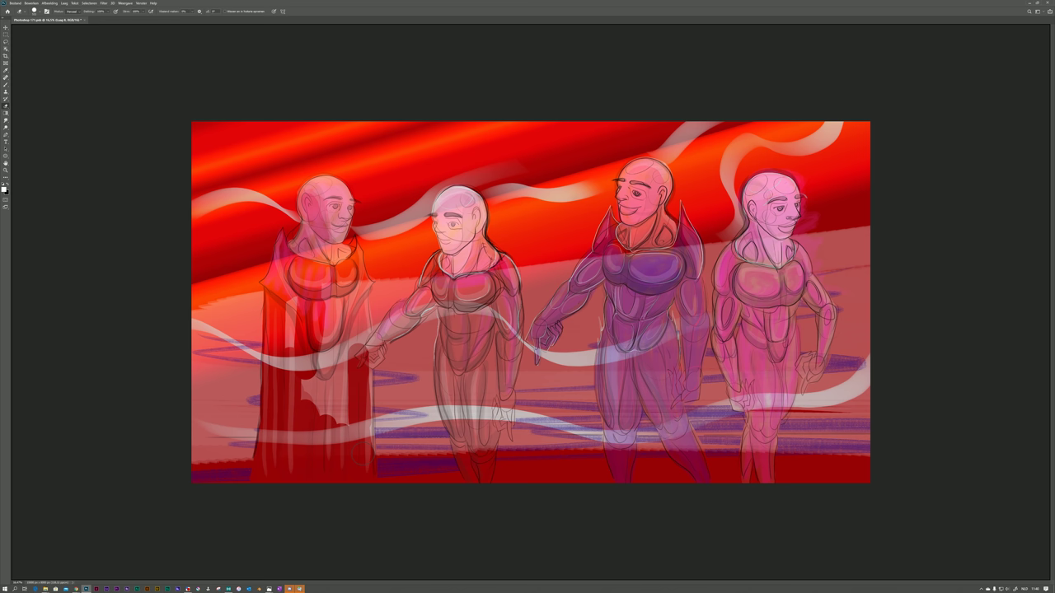
Smooth the left cloak to solid red, darken the middle figure's arm and hands, sketch fourth figure's knees.
drag(338, 297, 338, 437)
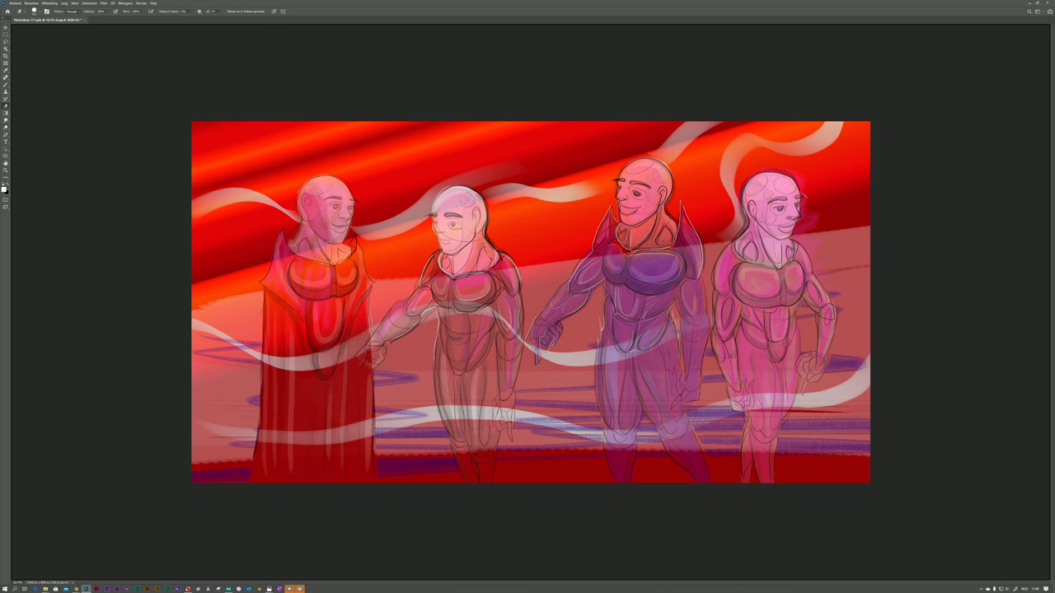
mouse_move(375, 338)
mouse_down()
mouse_move(384, 362)
mouse_move(386, 331)
mouse_move(416, 304)
mouse_move(383, 342)
mouse_move(452, 260)
mouse_up()
mouse_move(435, 298)
mouse_down()
mouse_move(473, 270)
mouse_move(457, 416)
mouse_move(470, 462)
mouse_move(449, 421)
mouse_move(453, 321)
mouse_move(450, 379)
mouse_move(442, 326)
mouse_move(465, 294)
mouse_move(473, 346)
mouse_move(480, 276)
mouse_move(493, 368)
mouse_move(481, 321)
mouse_up()
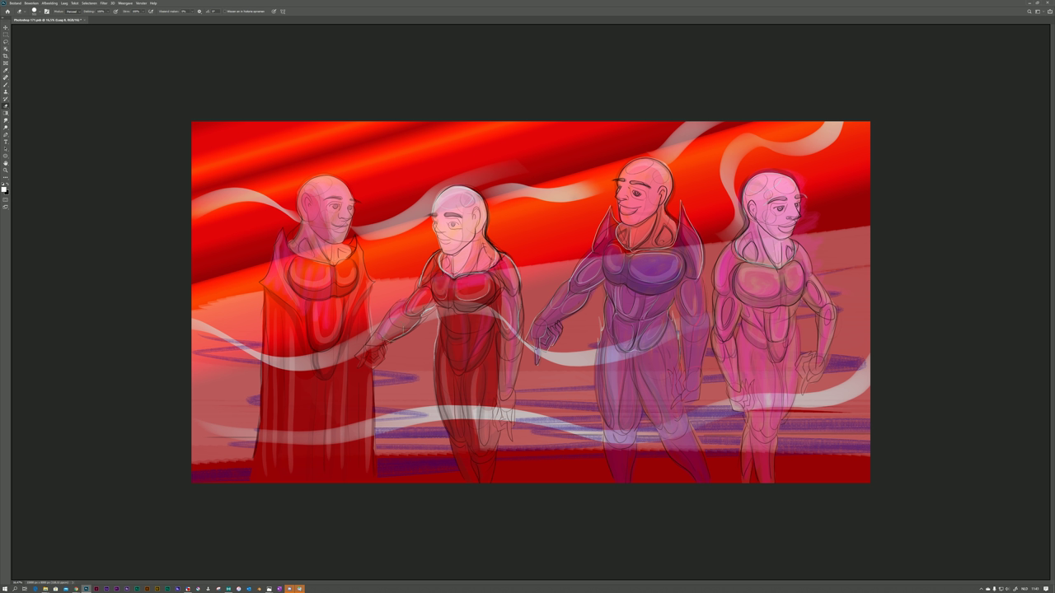
mouse_move(363, 362)
mouse_down()
mouse_move(369, 351)
mouse_move(370, 367)
mouse_move(381, 348)
mouse_move(362, 355)
mouse_move(404, 329)
mouse_up()
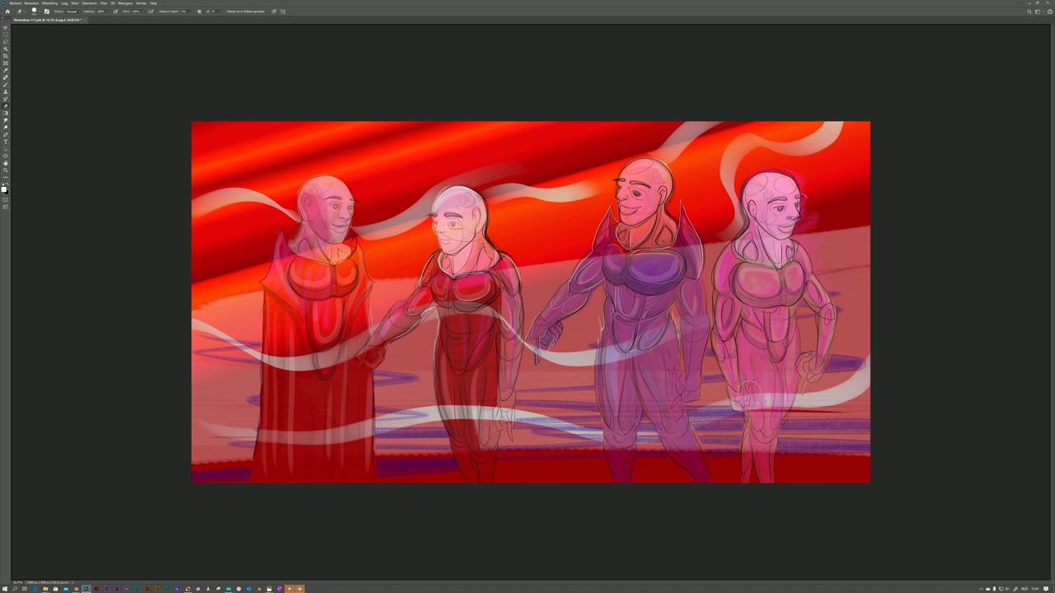
mouse_move(730, 396)
mouse_down()
mouse_move(764, 409)
mouse_move(788, 392)
mouse_move(752, 404)
mouse_up()
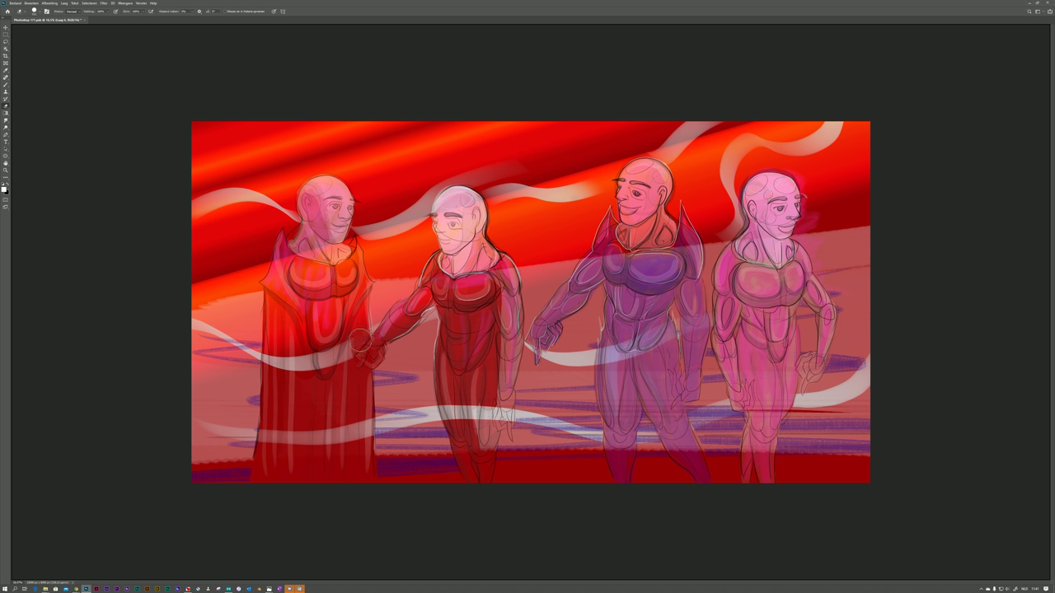
Paint red over the white wave on the left robe, then darken the purple figure's chest on its layer.
mouse_move(360, 338)
mouse_down()
mouse_move(338, 355)
mouse_move(270, 360)
mouse_up()
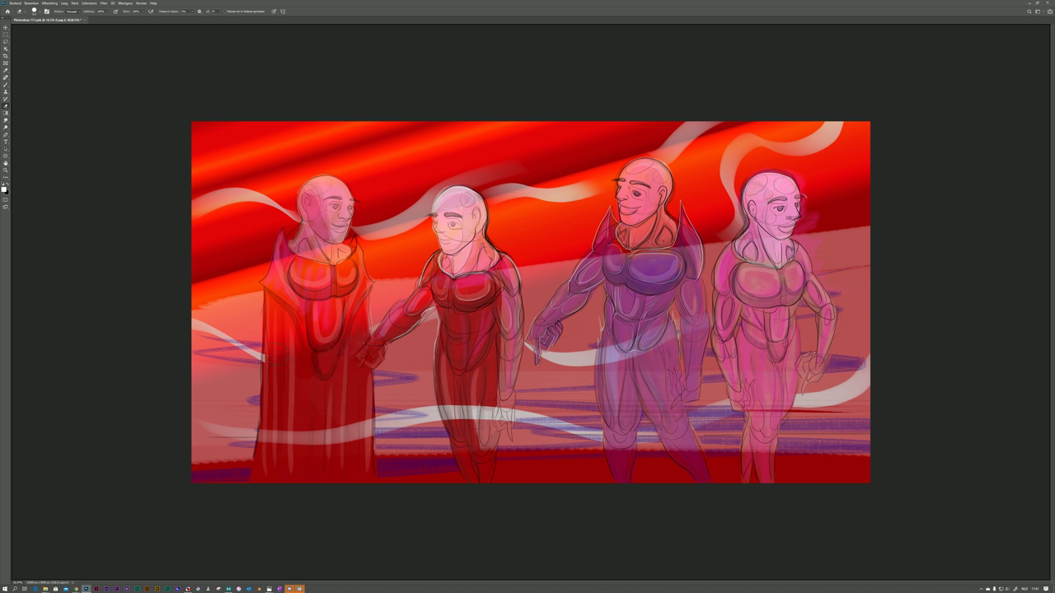
mouse_move(316, 428)
mouse_down()
mouse_move(266, 444)
mouse_move(270, 429)
mouse_move(277, 446)
mouse_move(358, 419)
mouse_up()
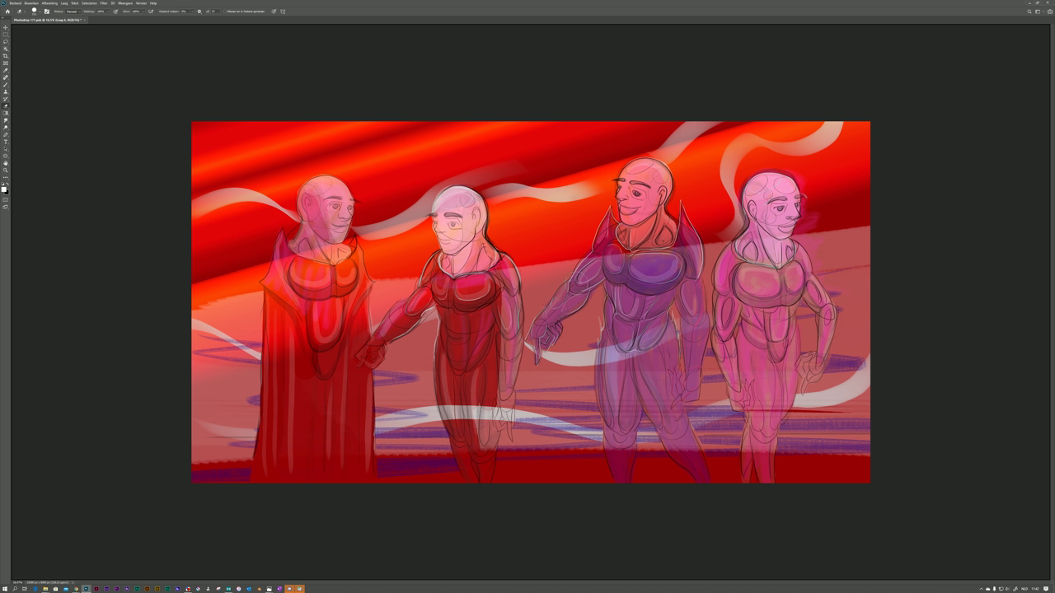
ctrl+click(569, 295)
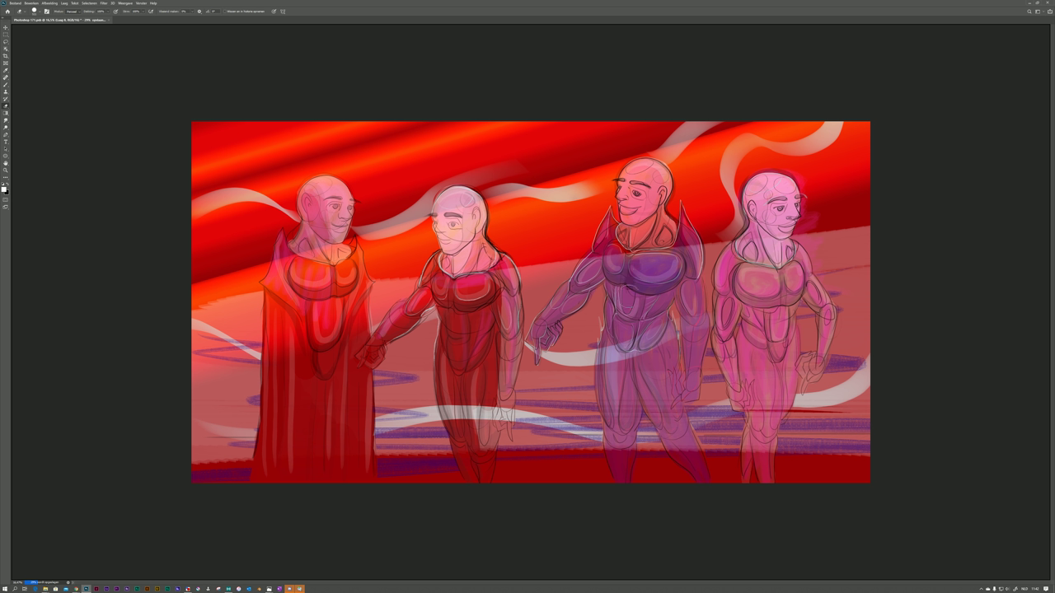
mouse_move(627, 267)
mouse_down()
mouse_move(656, 268)
mouse_move(634, 265)
mouse_move(638, 257)
mouse_move(618, 272)
mouse_move(614, 258)
mouse_move(580, 281)
mouse_up()
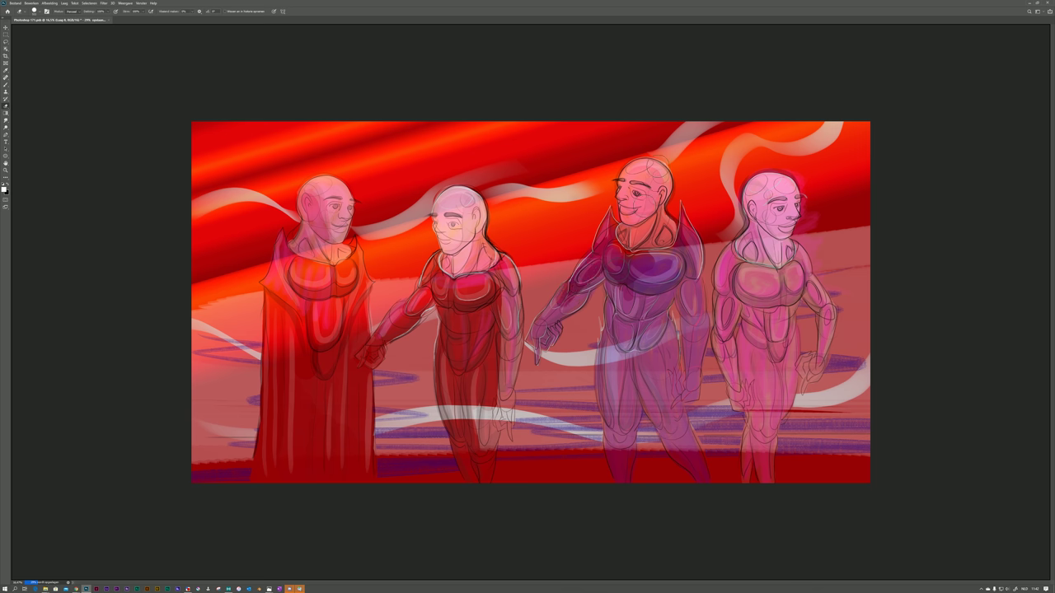
Try brushes from the Brush Preset Picker and settle on the Inkt 81 brush.
right_click(349, 286)
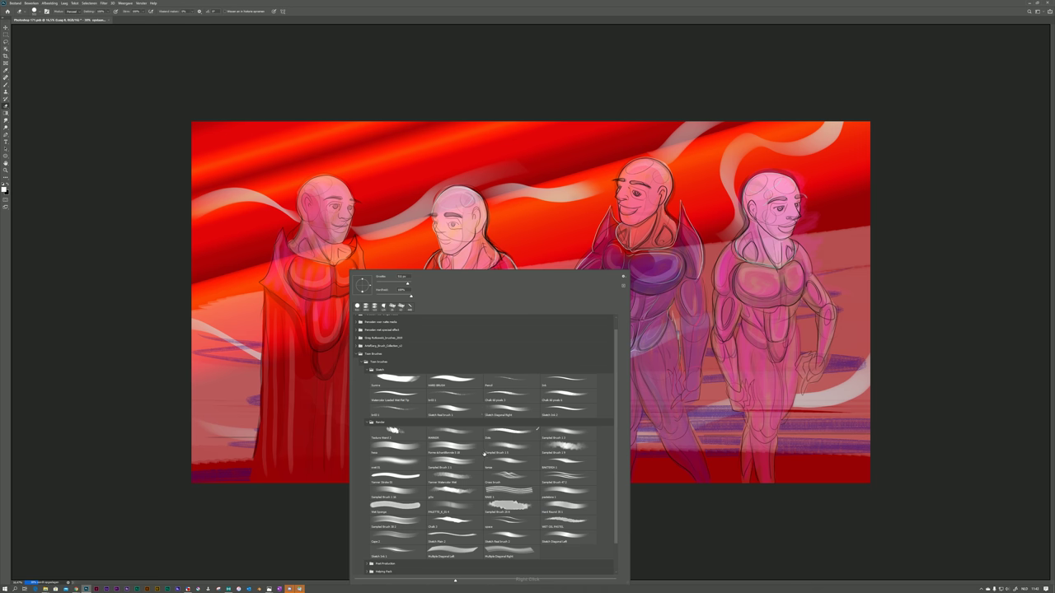
double_click(407, 464)
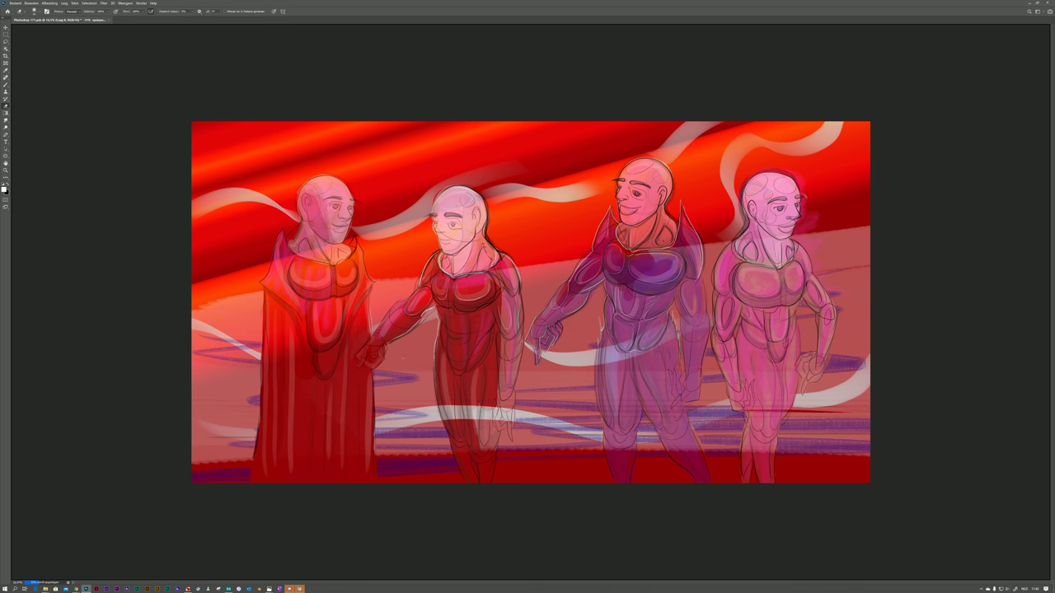
right_click(422, 272)
double_click(467, 467)
right_click(463, 272)
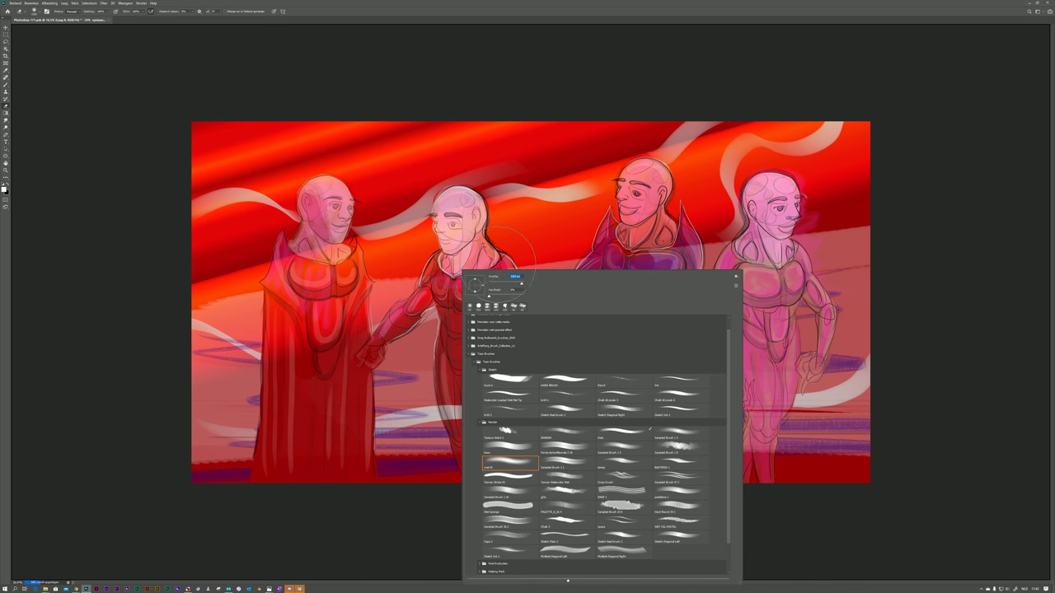
key(Return)
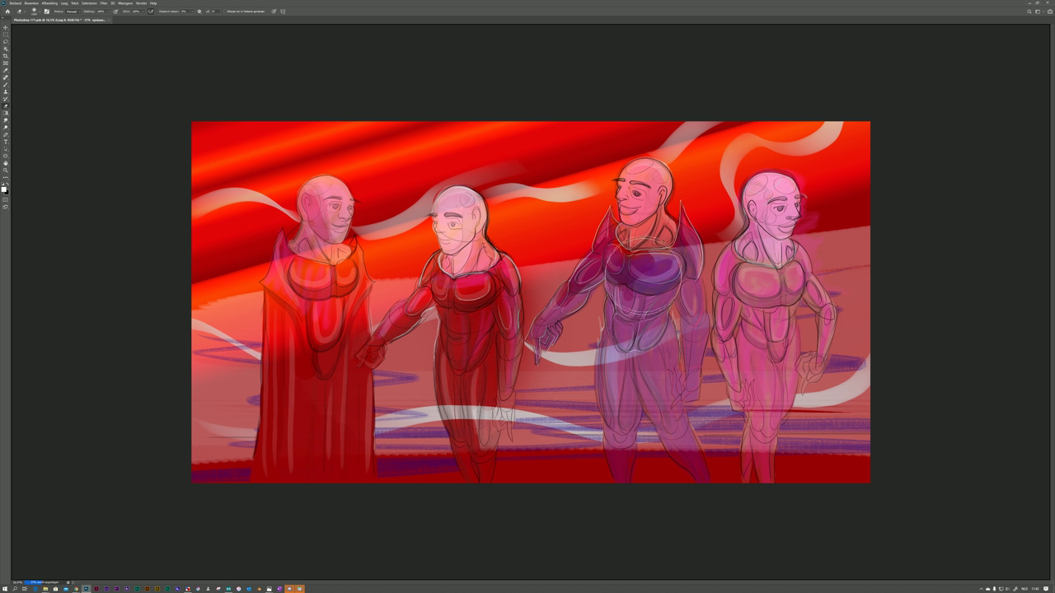
right_click(647, 272)
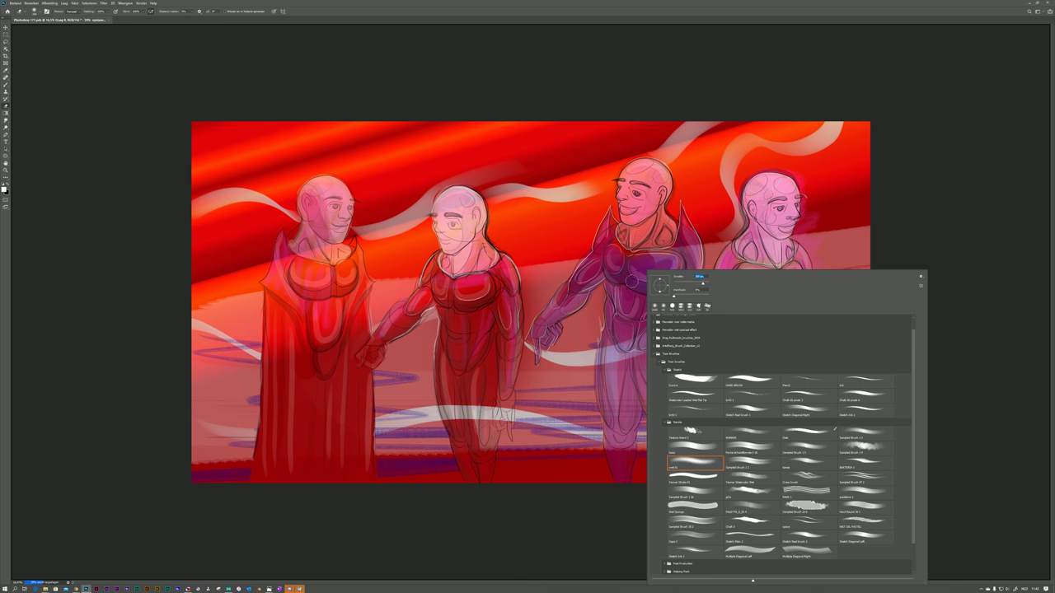
click(630, 280)
Shade the purple figure's torso, shoulder, chest and both legs darker.
drag(612, 297, 612, 334)
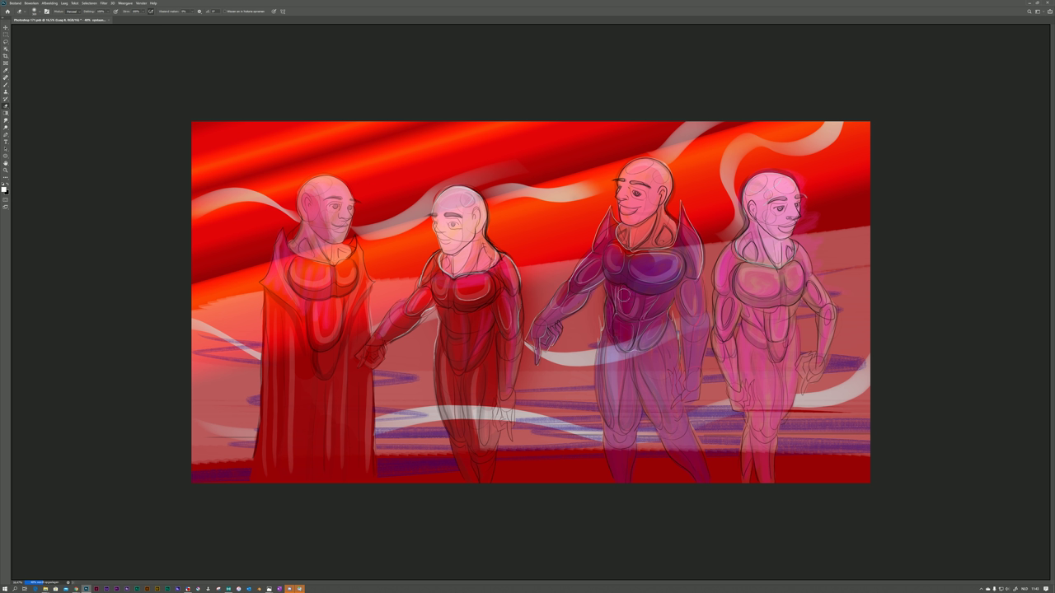
drag(628, 280, 645, 363)
mouse_move(665, 288)
mouse_down()
mouse_move(660, 330)
mouse_move(672, 268)
mouse_move(664, 249)
mouse_up()
mouse_move(614, 274)
mouse_down()
mouse_move(601, 245)
mouse_move(585, 285)
mouse_move(580, 267)
mouse_move(599, 282)
mouse_move(539, 346)
mouse_move(548, 333)
mouse_move(538, 327)
mouse_move(564, 296)
mouse_up()
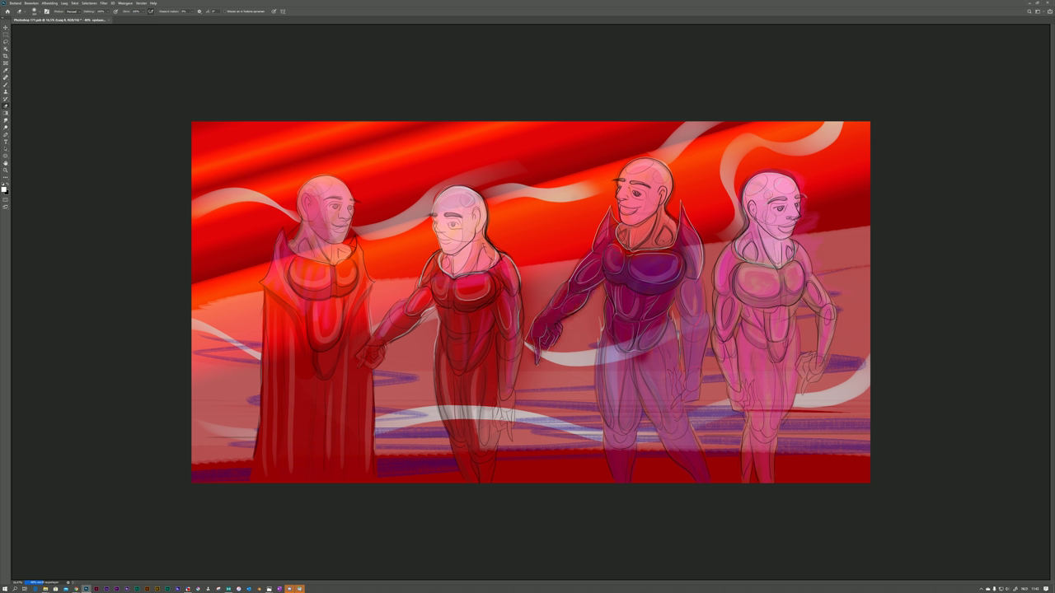
mouse_move(637, 333)
mouse_down()
mouse_move(607, 382)
mouse_move(601, 375)
mouse_move(622, 487)
mouse_move(610, 416)
mouse_move(624, 388)
mouse_move(634, 443)
mouse_move(624, 359)
mouse_move(617, 404)
mouse_up()
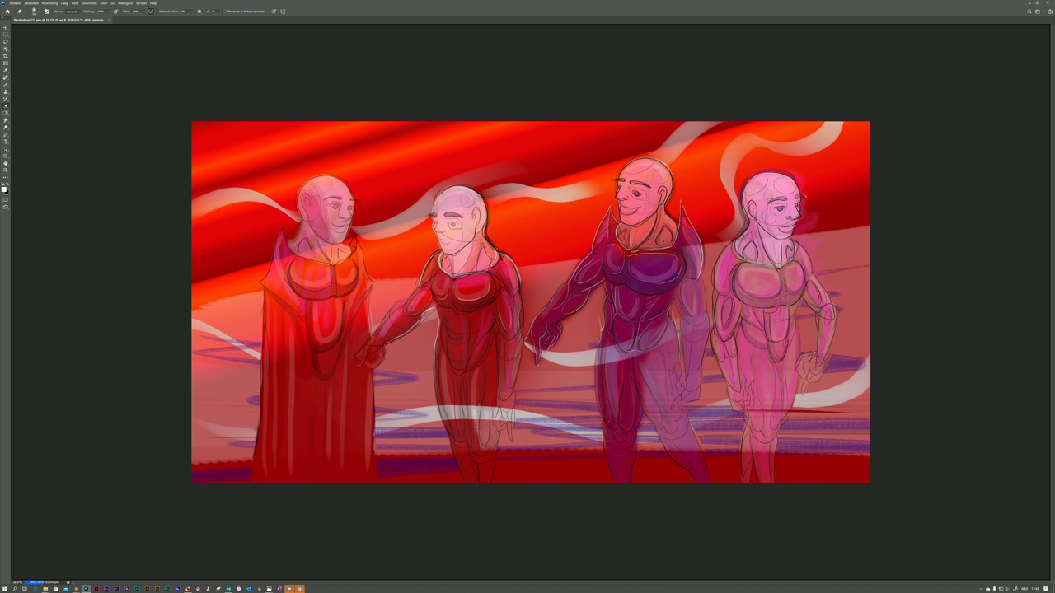
mouse_move(639, 336)
mouse_down()
mouse_move(653, 416)
mouse_move(670, 446)
mouse_move(674, 422)
mouse_move(689, 450)
mouse_move(676, 387)
mouse_move(679, 376)
mouse_move(689, 394)
mouse_move(696, 375)
mouse_move(684, 317)
mouse_move(693, 313)
mouse_move(702, 362)
mouse_move(692, 276)
mouse_move(684, 297)
mouse_move(689, 252)
mouse_move(695, 258)
mouse_up()
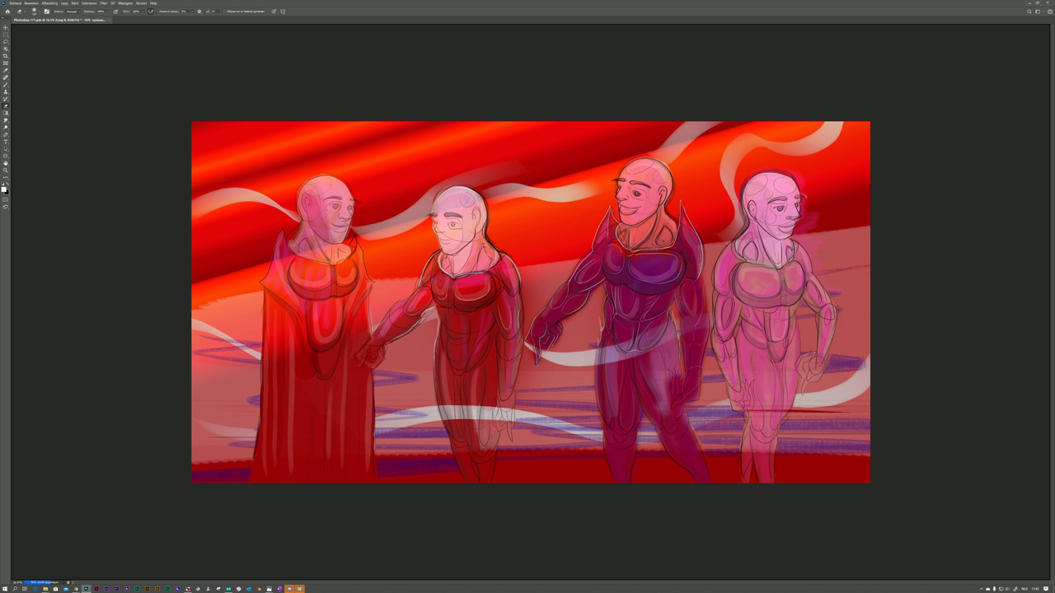
mouse_move(664, 321)
mouse_down()
mouse_move(674, 387)
mouse_move(666, 354)
mouse_move(652, 367)
mouse_up()
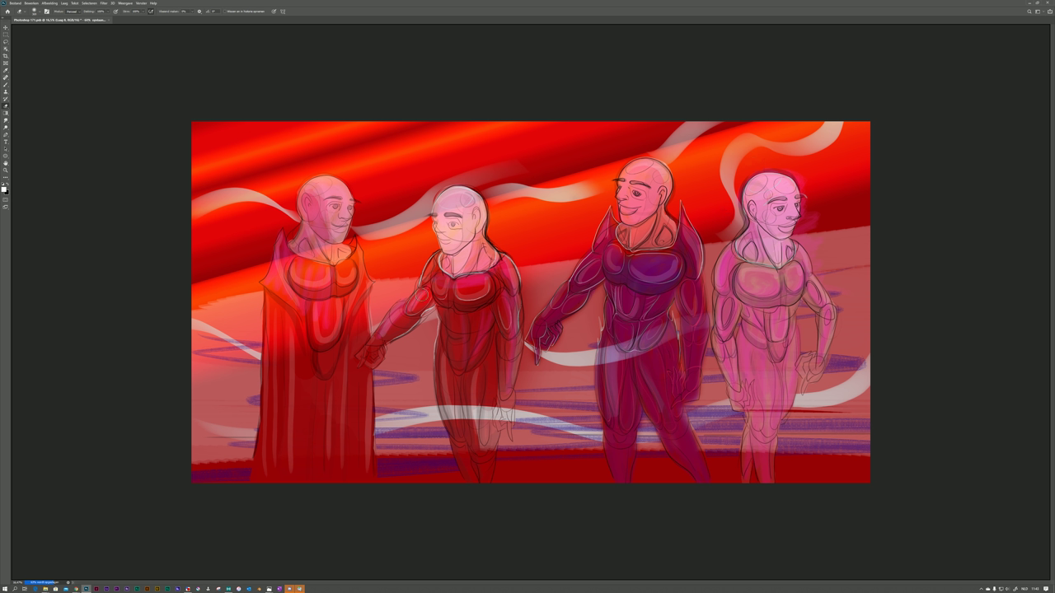
Darken the second figure's forearm and the fourth figure's chest and leg in deeper red.
drag(415, 298, 387, 323)
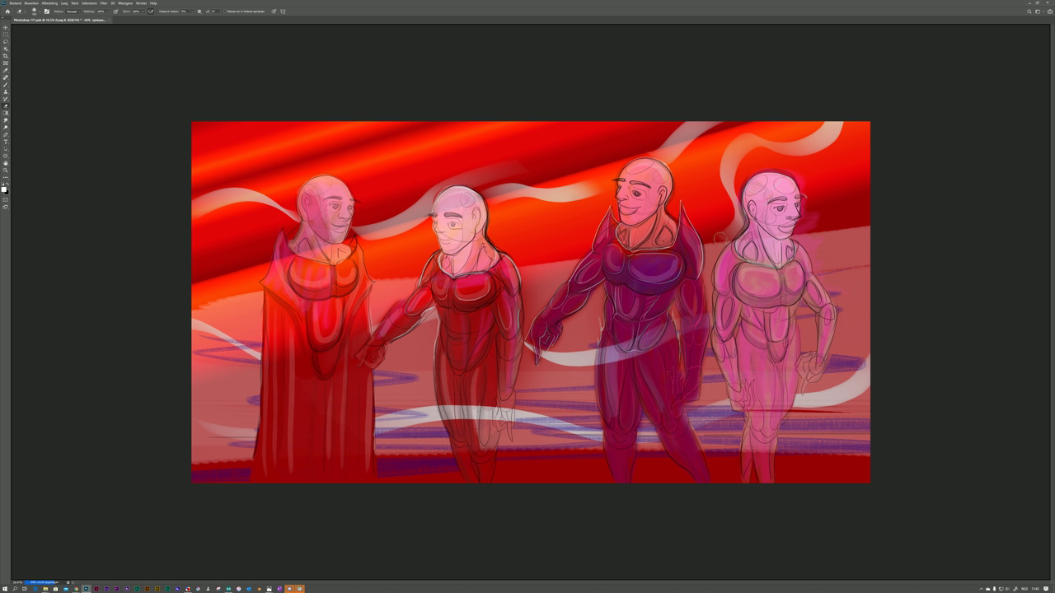
mouse_move(761, 271)
mouse_down()
mouse_move(757, 305)
mouse_move(768, 256)
mouse_move(725, 292)
mouse_move(737, 256)
mouse_move(717, 289)
mouse_move(766, 243)
mouse_move(780, 264)
mouse_move(787, 248)
mouse_move(818, 297)
mouse_move(822, 341)
mouse_move(804, 375)
mouse_move(830, 334)
mouse_move(787, 369)
mouse_move(774, 396)
mouse_move(788, 289)
mouse_move(787, 317)
mouse_move(763, 313)
mouse_move(742, 325)
mouse_move(739, 387)
mouse_move(724, 330)
mouse_move(720, 362)
mouse_move(725, 305)
mouse_move(746, 412)
mouse_move(748, 383)
mouse_move(750, 452)
mouse_move(768, 404)
mouse_move(773, 428)
mouse_move(770, 367)
mouse_move(750, 338)
mouse_move(759, 386)
mouse_move(778, 332)
mouse_up()
mouse_move(778, 376)
mouse_down()
mouse_move(779, 420)
mouse_move(792, 335)
mouse_move(771, 426)
mouse_up()
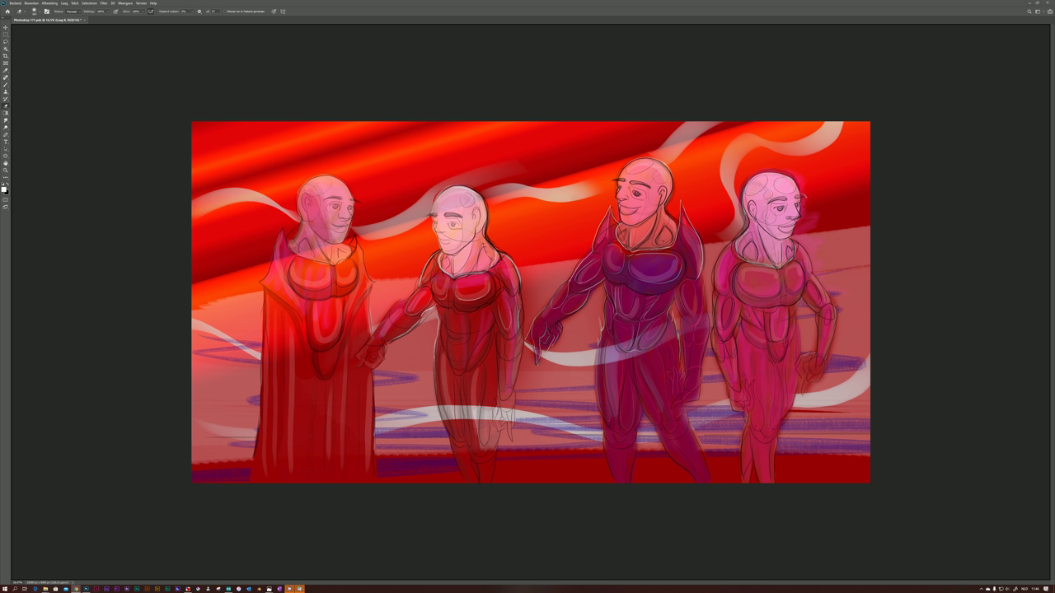
click(942, 365)
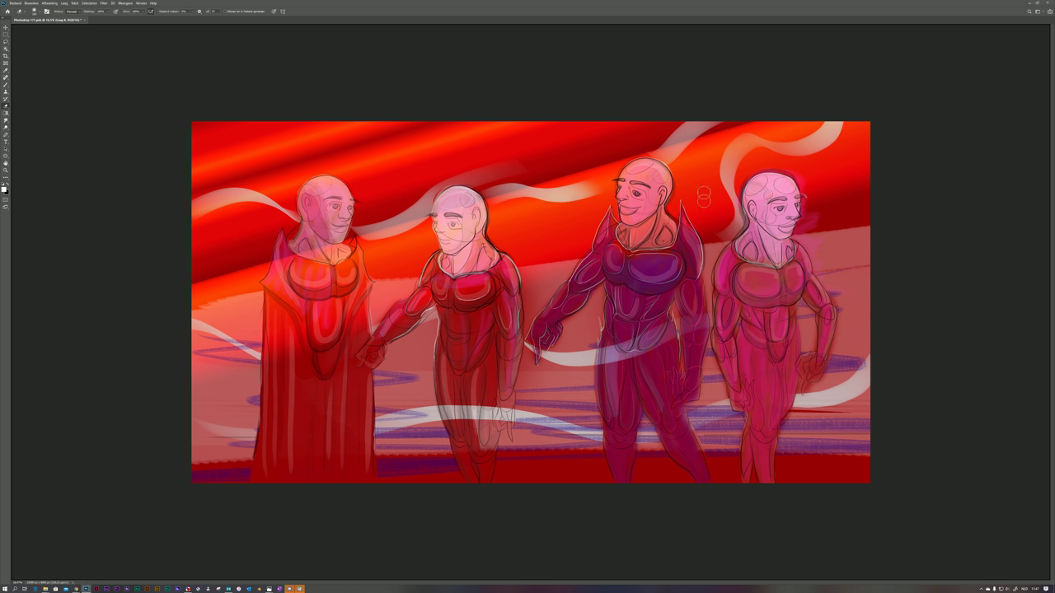
Set black as the painting colour and zoom in on the middle figures.
right_click(701, 216)
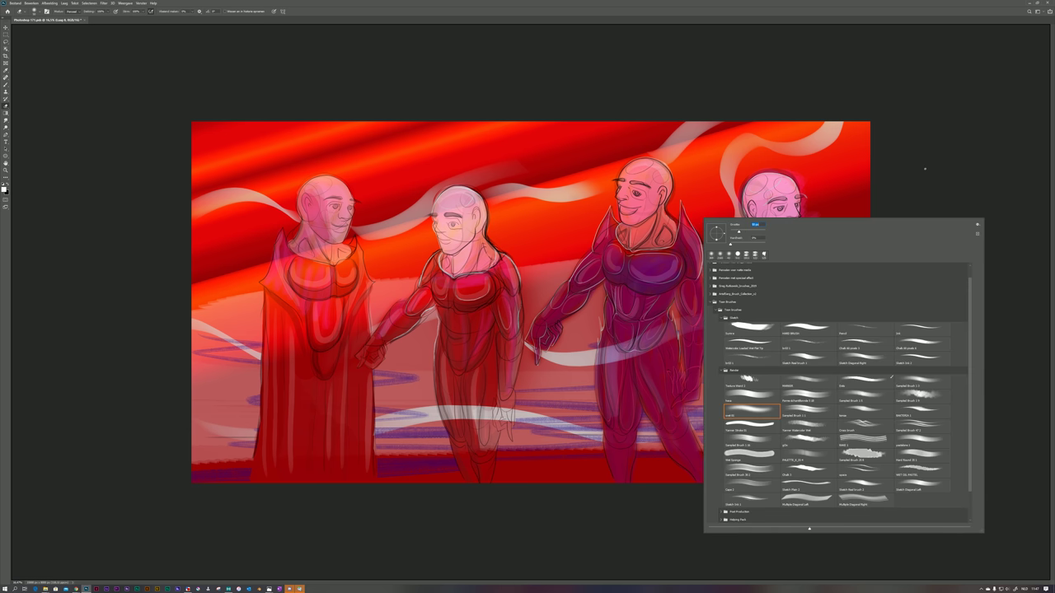
click(931, 132)
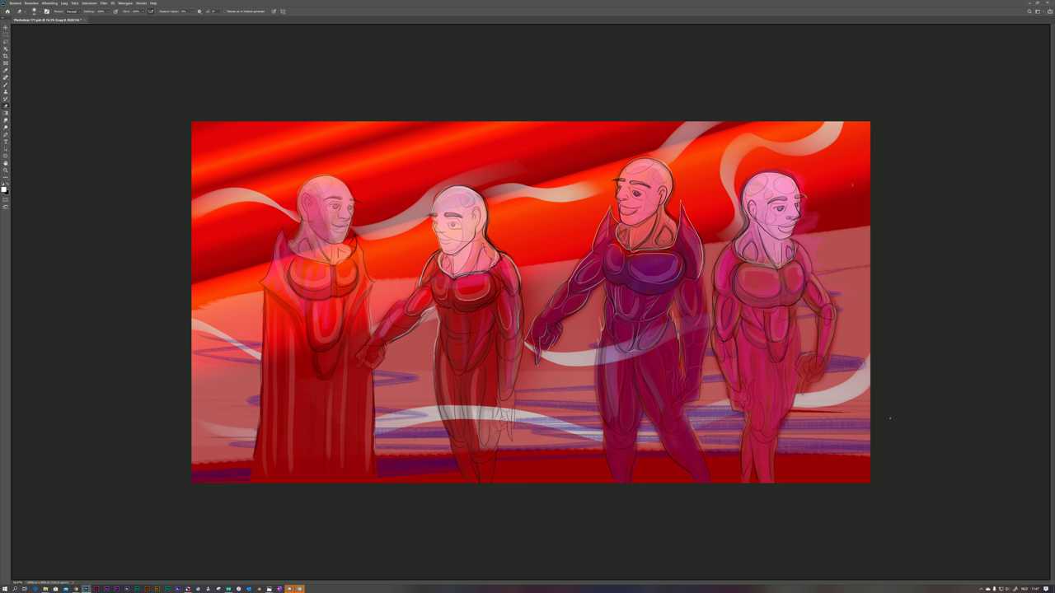
key(x)
scroll(453, 254, up, 5)
scroll(363, 197, up, 2)
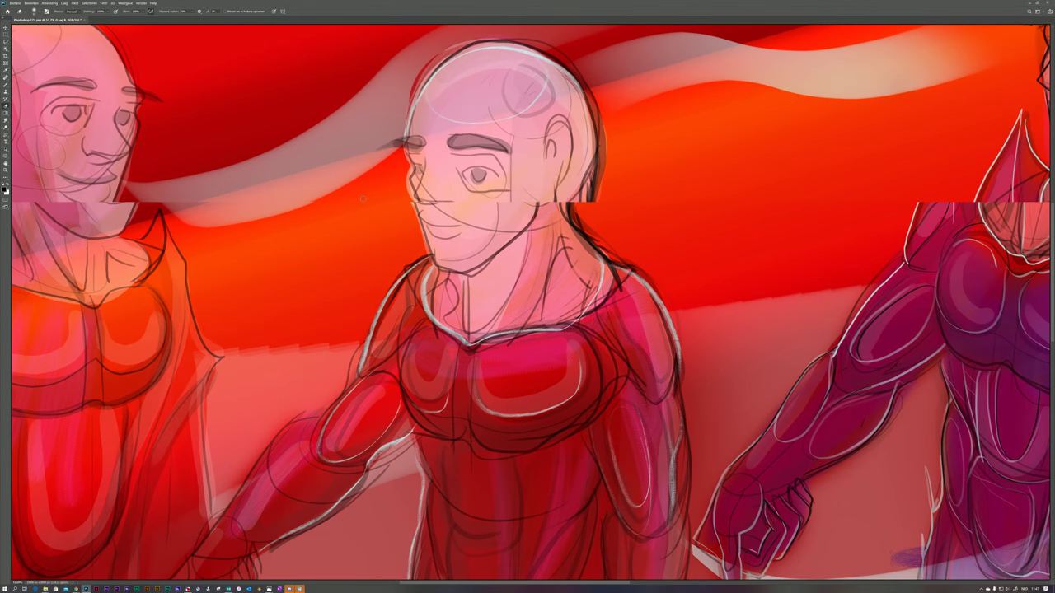
scroll(363, 198, up, 1)
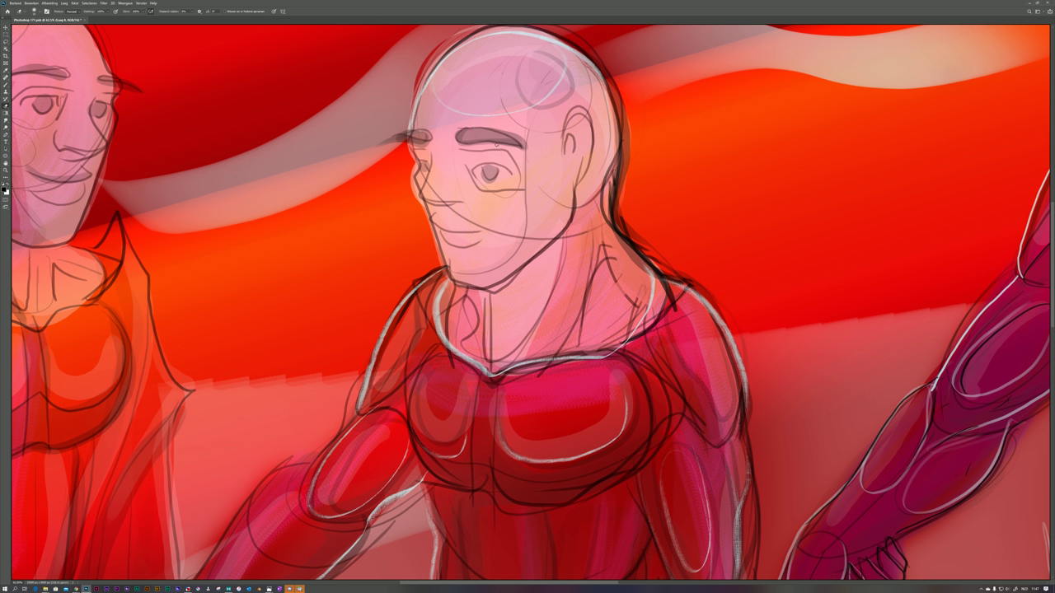
Load the Hard Round brush from the Wolfberg folder in the Brush Preset Picker.
right_click(496, 145)
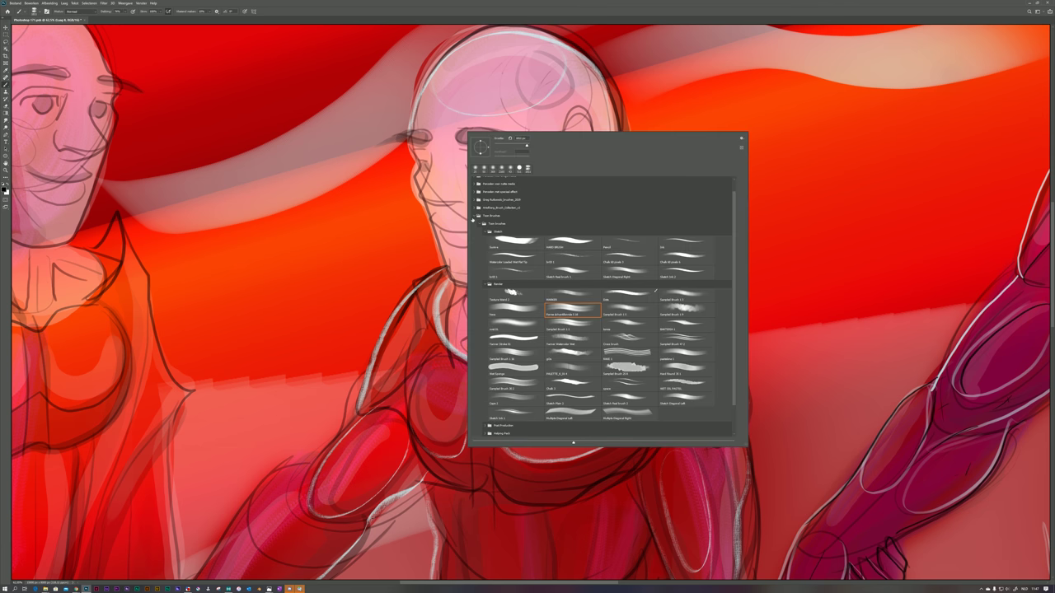
click(474, 200)
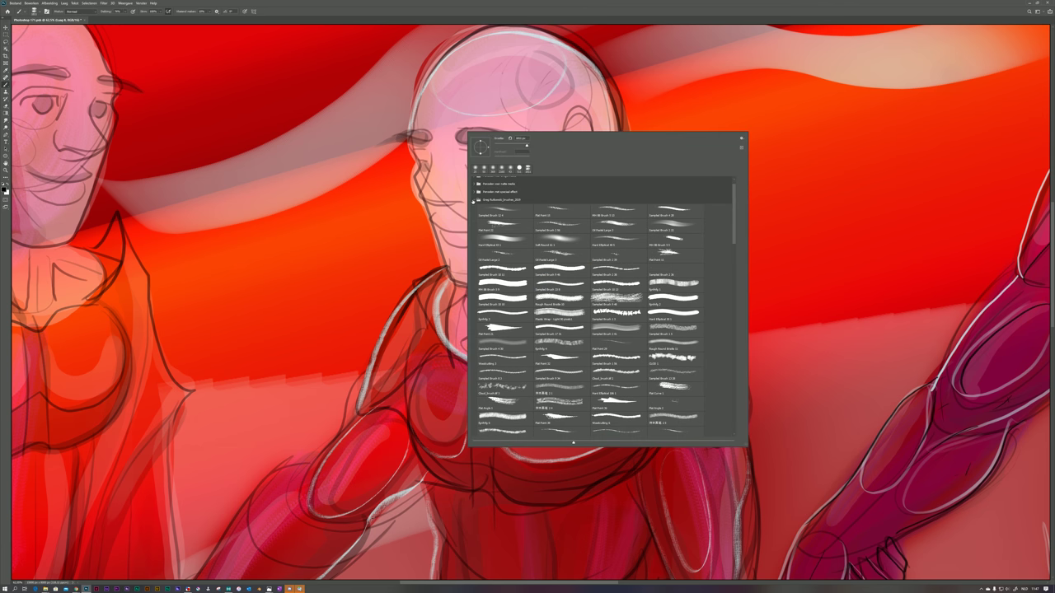
click(475, 200)
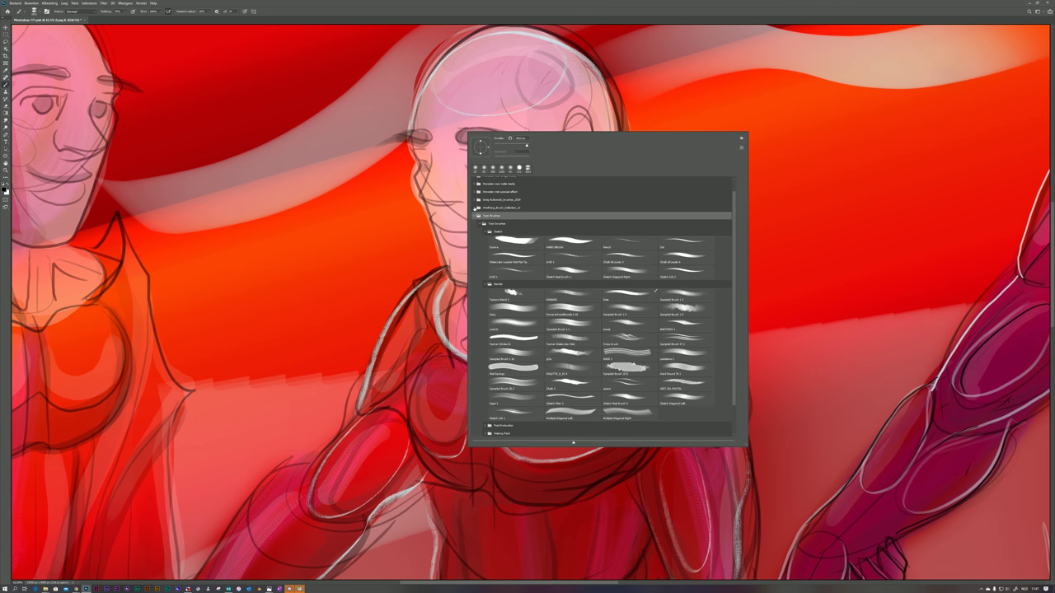
click(475, 209)
click(570, 234)
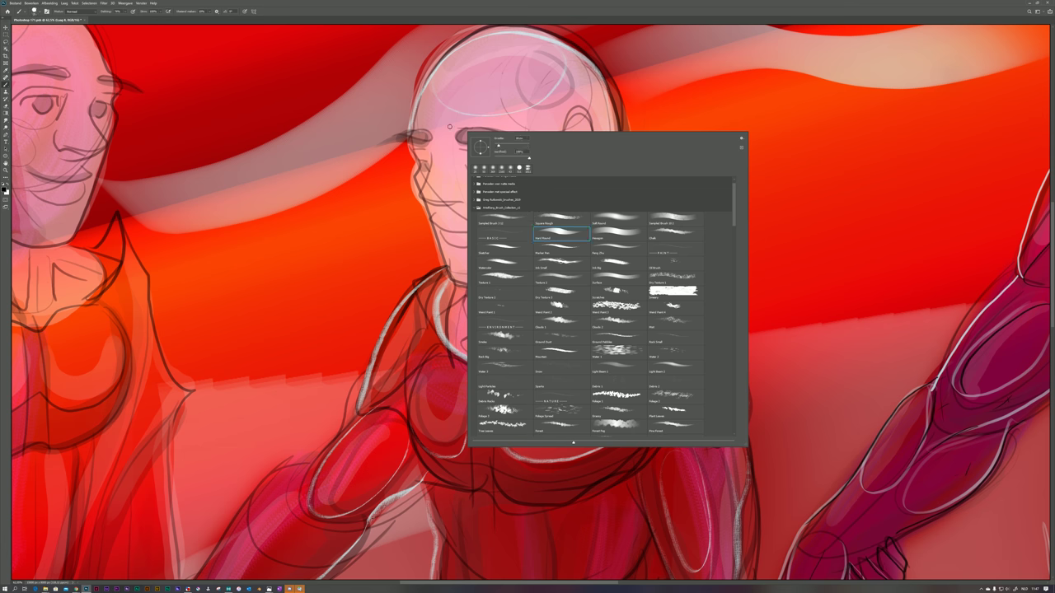
click(454, 128)
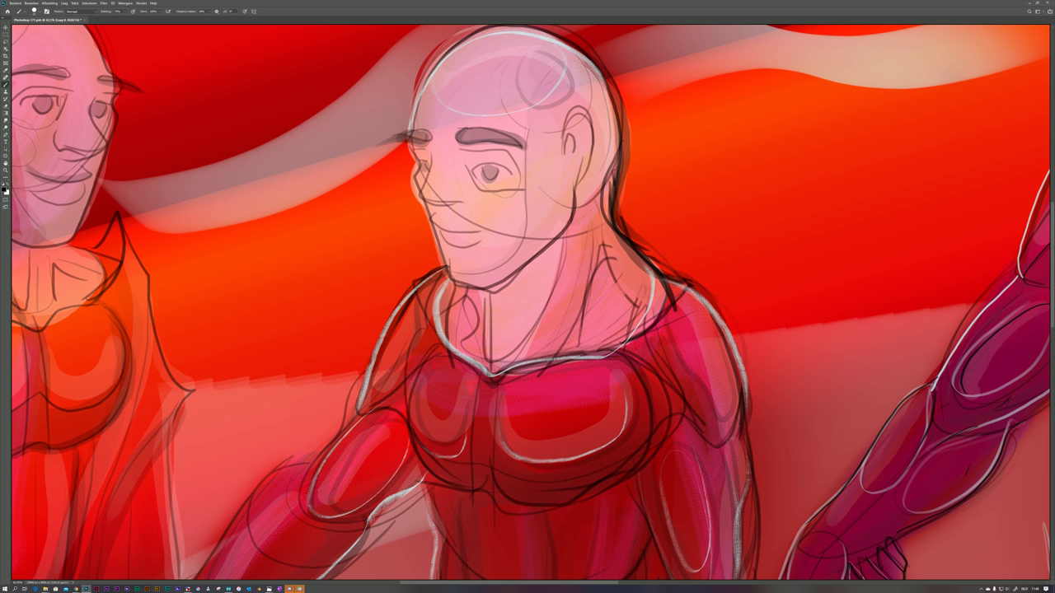
Add a new layer and paint the second figure's eyebrows and a mark beside the eye in black.
key(ctrl+shift+alt+n)
mouse_move(465, 130)
mouse_down()
mouse_move(458, 144)
mouse_move(519, 145)
mouse_up()
mouse_move(431, 130)
mouse_down()
mouse_move(430, 141)
mouse_move(392, 142)
mouse_up()
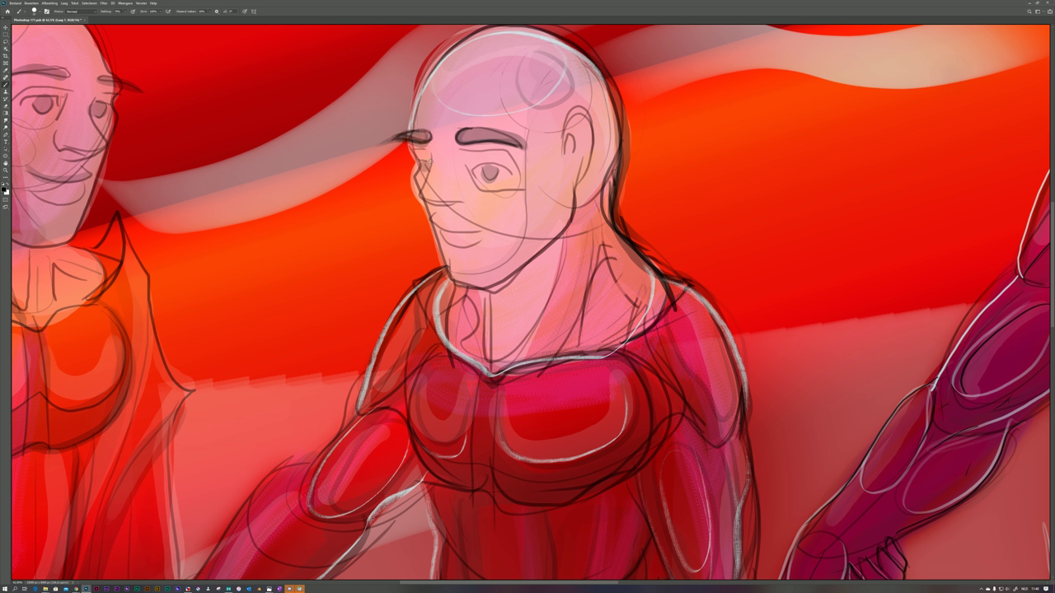
mouse_move(432, 162)
mouse_down()
mouse_move(422, 162)
mouse_move(433, 162)
mouse_move(419, 194)
mouse_move(432, 203)
mouse_up()
Redraw the nose profile line darker and outline the left eye's iris, then move the YouTube window aside.
key(ctrl+z)
key(ctrl+z)
mouse_move(430, 153)
mouse_down()
mouse_move(419, 201)
mouse_move(464, 200)
mouse_move(455, 206)
mouse_up()
mouse_move(414, 142)
mouse_down()
mouse_move(419, 193)
mouse_move(455, 280)
mouse_move(495, 285)
mouse_move(557, 224)
mouse_move(569, 196)
mouse_up()
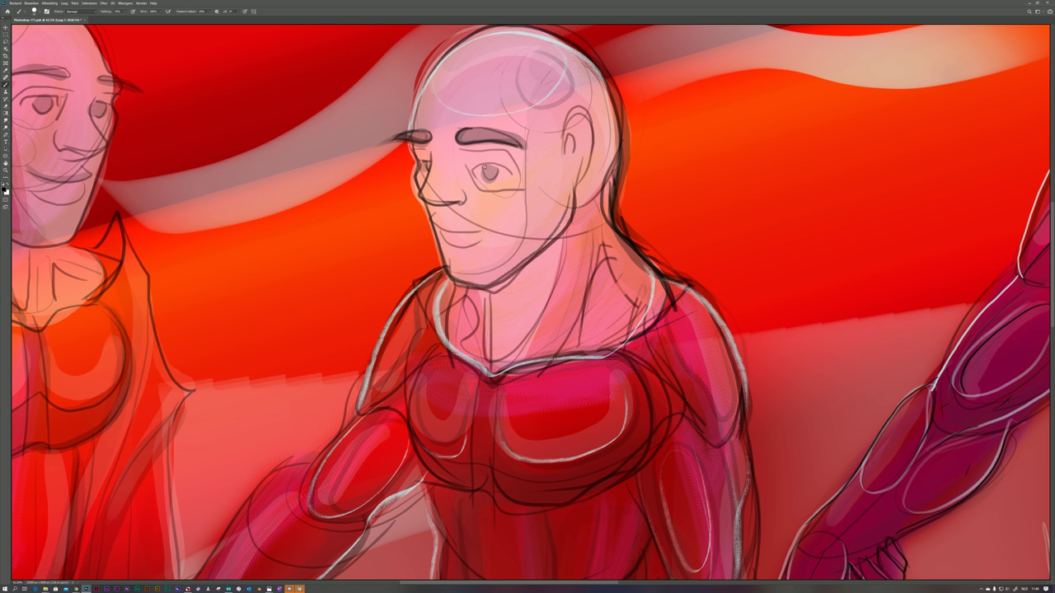
mouse_move(486, 165)
mouse_down()
mouse_move(490, 183)
mouse_move(498, 162)
mouse_up()
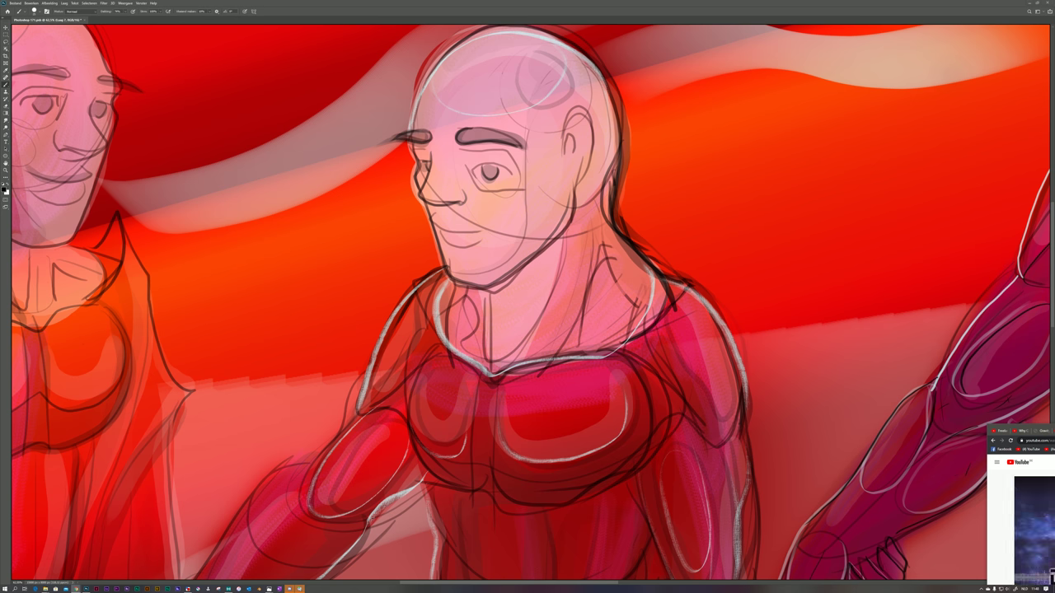
drag(1006, 478, 0, 372)
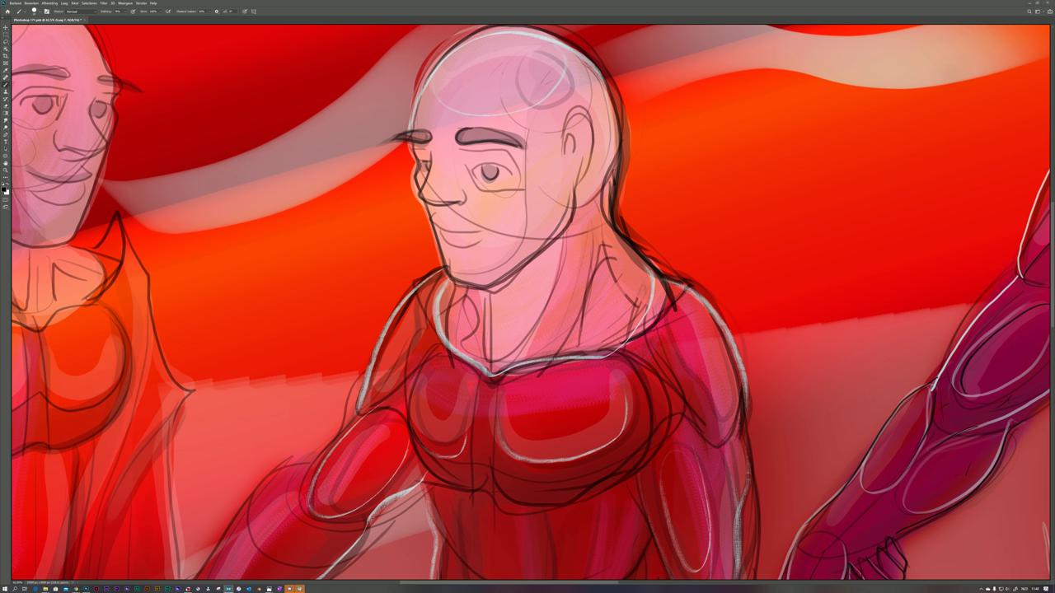
Bring up the OBS window, shift it up and left, then switch back to the Photoshop painting.
key(alt+Tab)
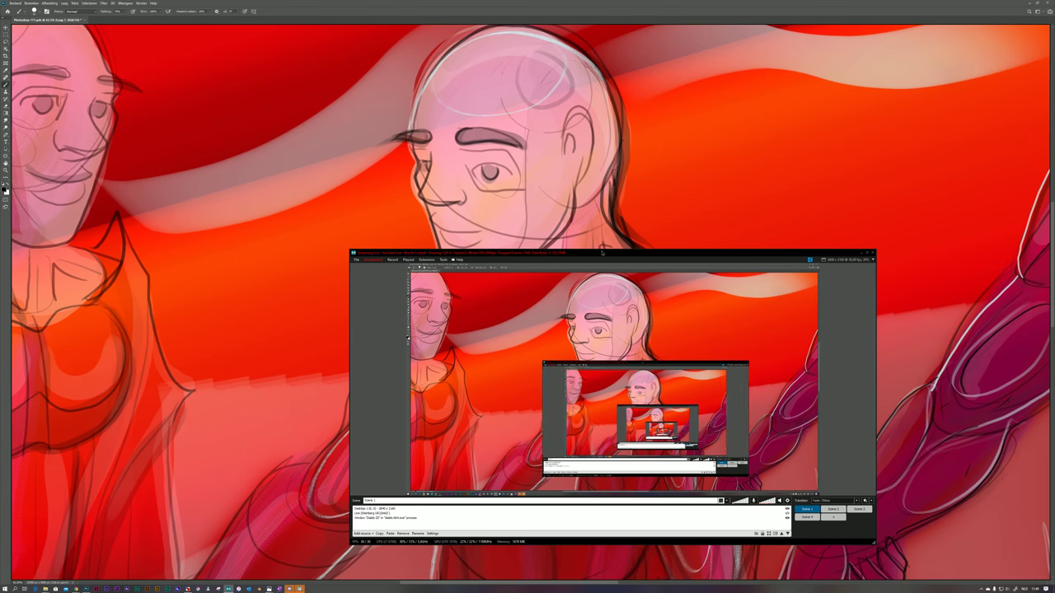
drag(601, 253, 327, 151)
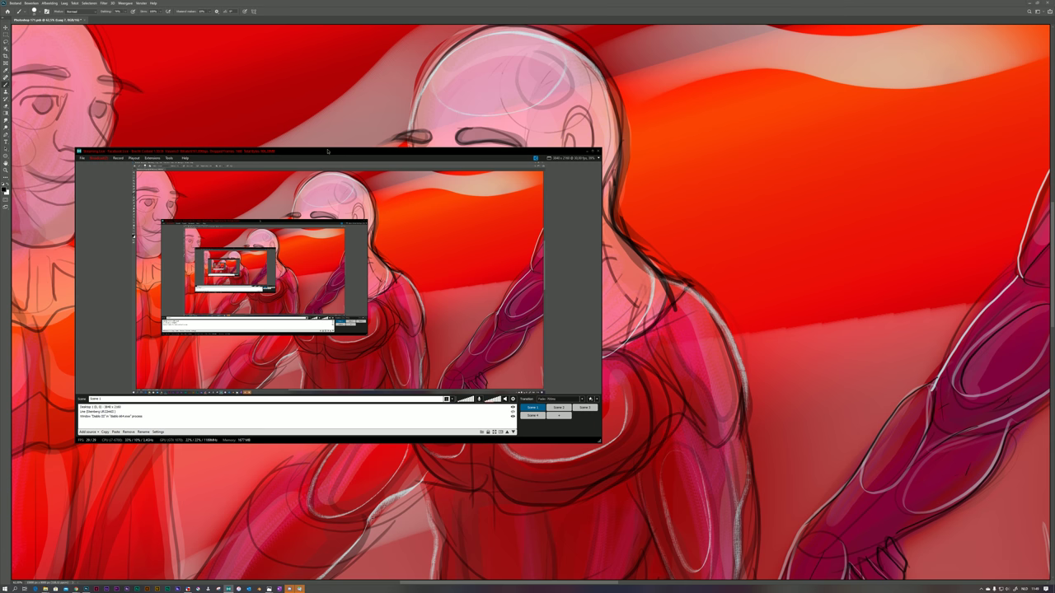
key(alt+Tab)
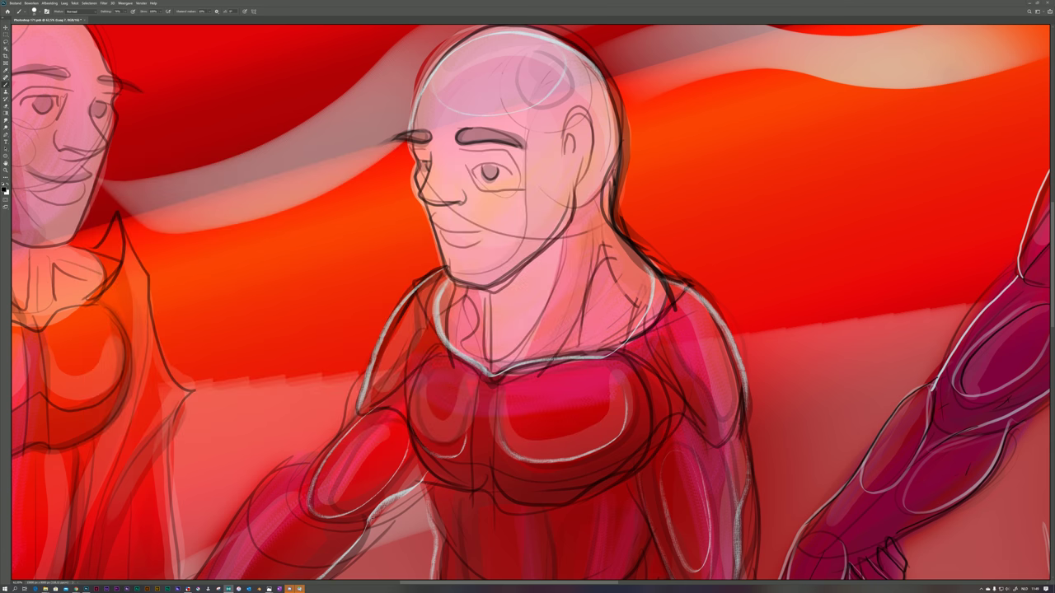
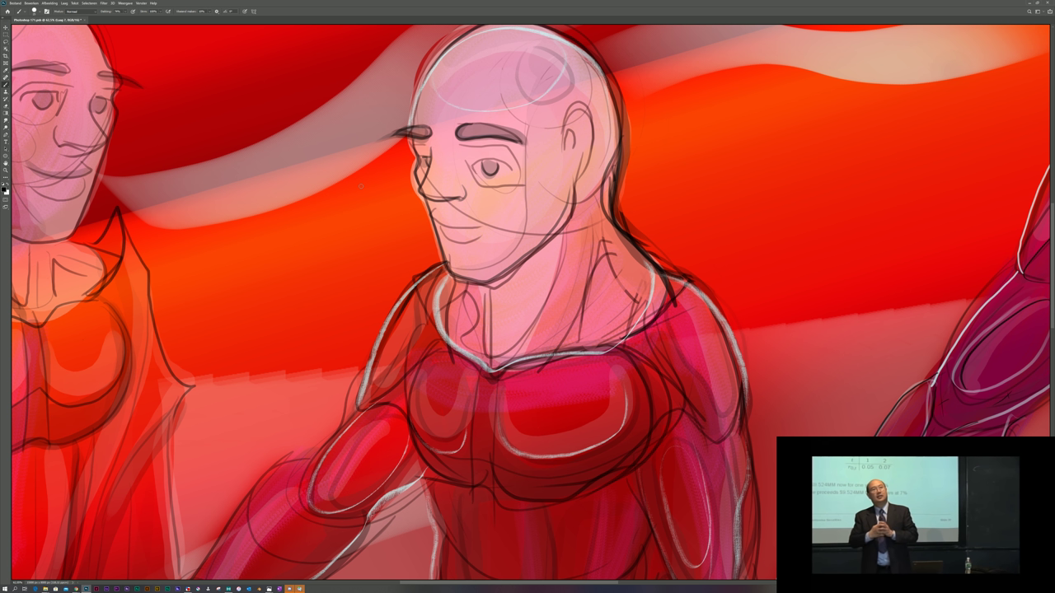
Darken the middle figure's chin line, sketch its cheek shape and trace the skull outline.
scroll(360, 186, up, 1)
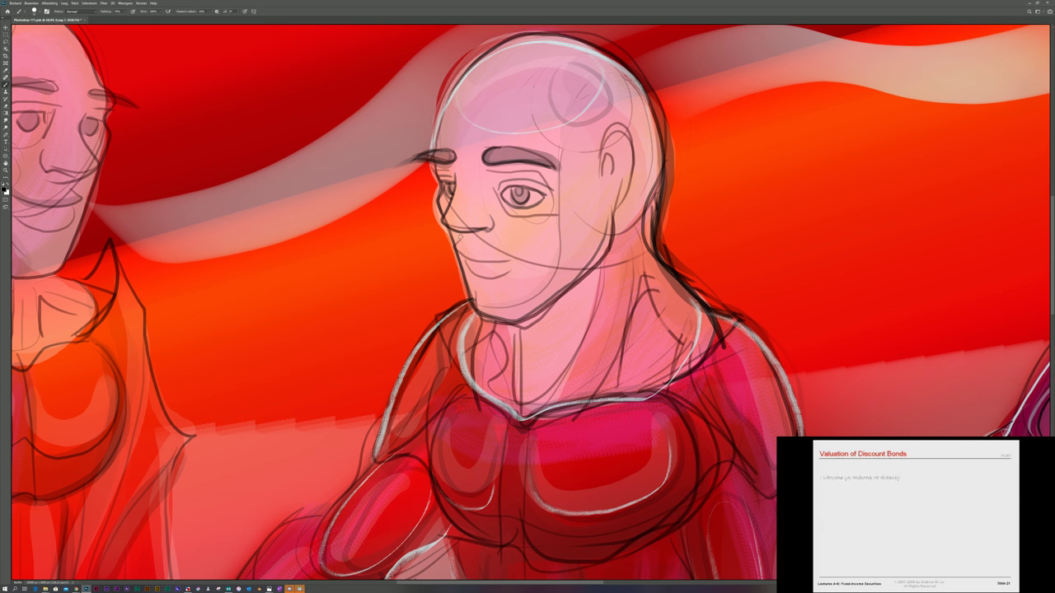
mouse_move(463, 257)
mouse_down()
mouse_move(470, 274)
mouse_move(511, 277)
mouse_move(518, 262)
mouse_up()
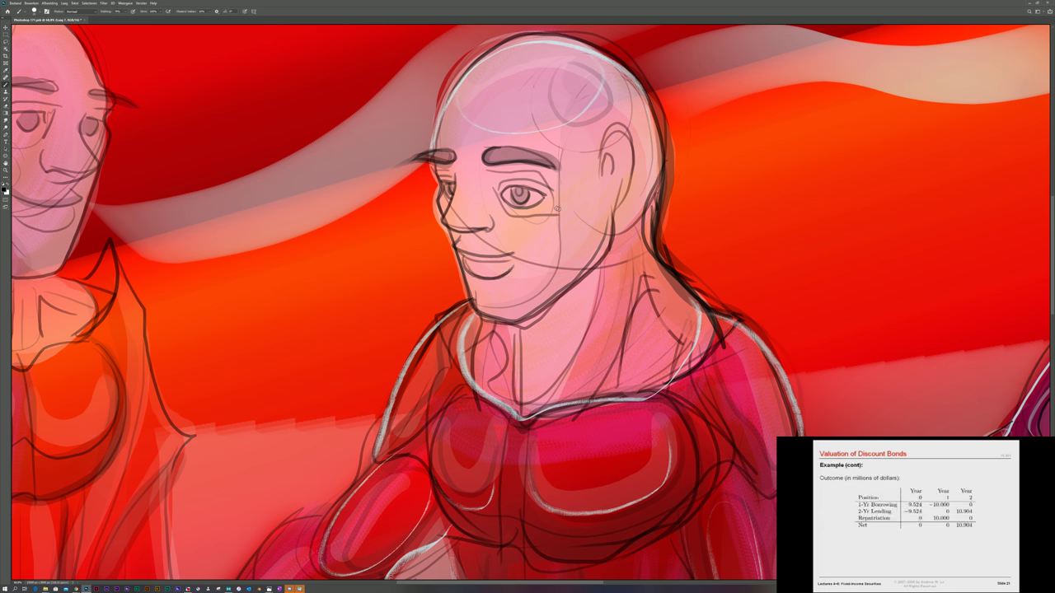
mouse_move(558, 209)
mouse_down()
mouse_move(523, 218)
mouse_move(552, 240)
mouse_move(546, 202)
mouse_up()
mouse_move(440, 134)
mouse_down()
mouse_move(481, 61)
mouse_move(572, 40)
mouse_move(614, 51)
mouse_move(653, 107)
mouse_up()
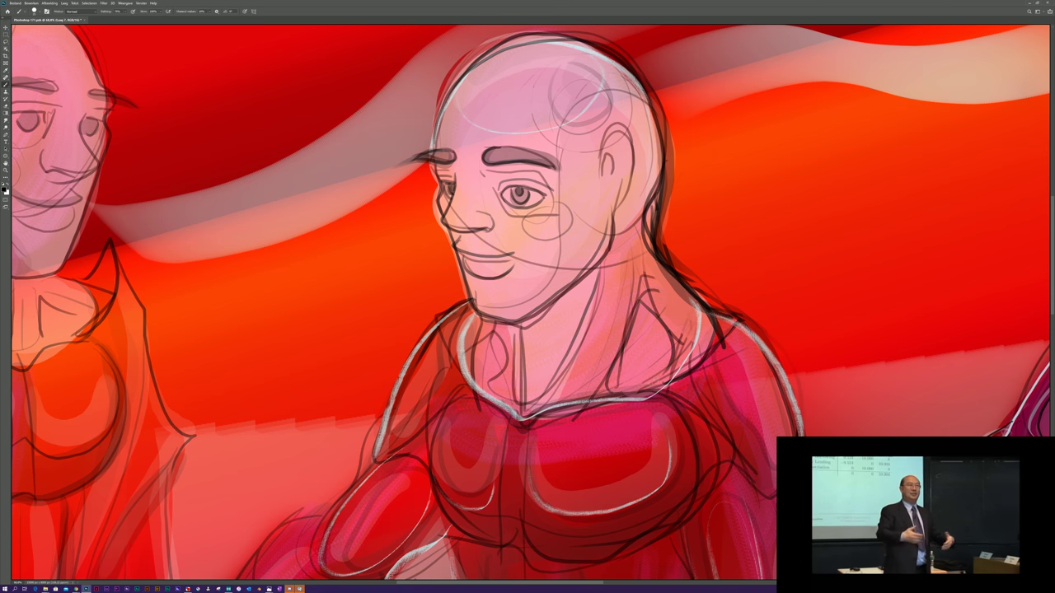
Add a loop line on the neck and strengthen the left shoulder outline.
mouse_move(501, 367)
mouse_down()
mouse_move(495, 339)
mouse_move(470, 373)
mouse_move(480, 381)
mouse_up()
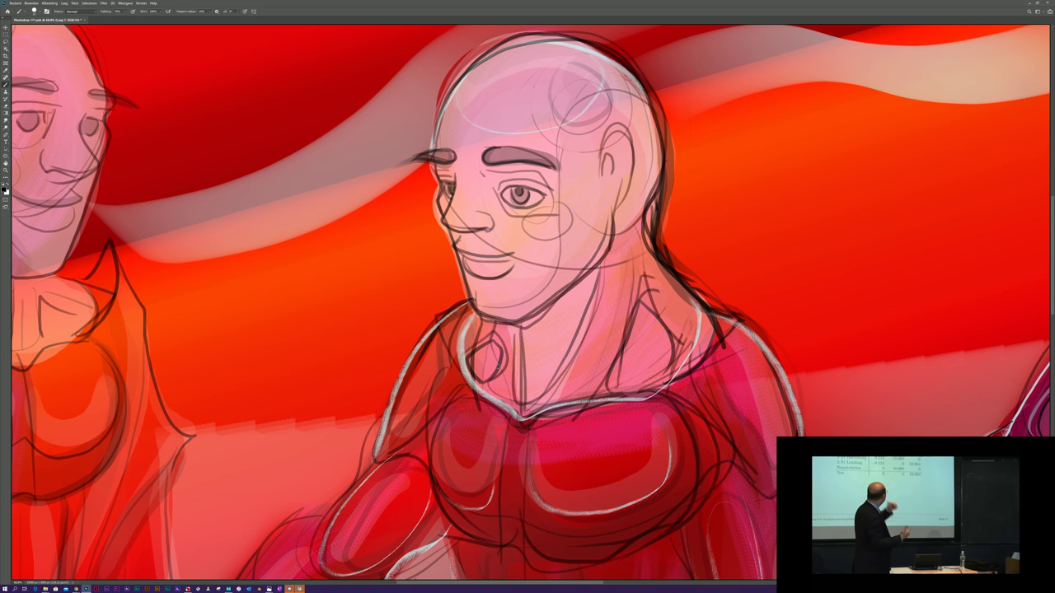
drag(460, 306, 389, 429)
mouse_move(455, 310)
mouse_down()
mouse_move(398, 368)
mouse_move(379, 450)
mouse_move(420, 431)
mouse_move(361, 467)
mouse_move(338, 501)
mouse_up()
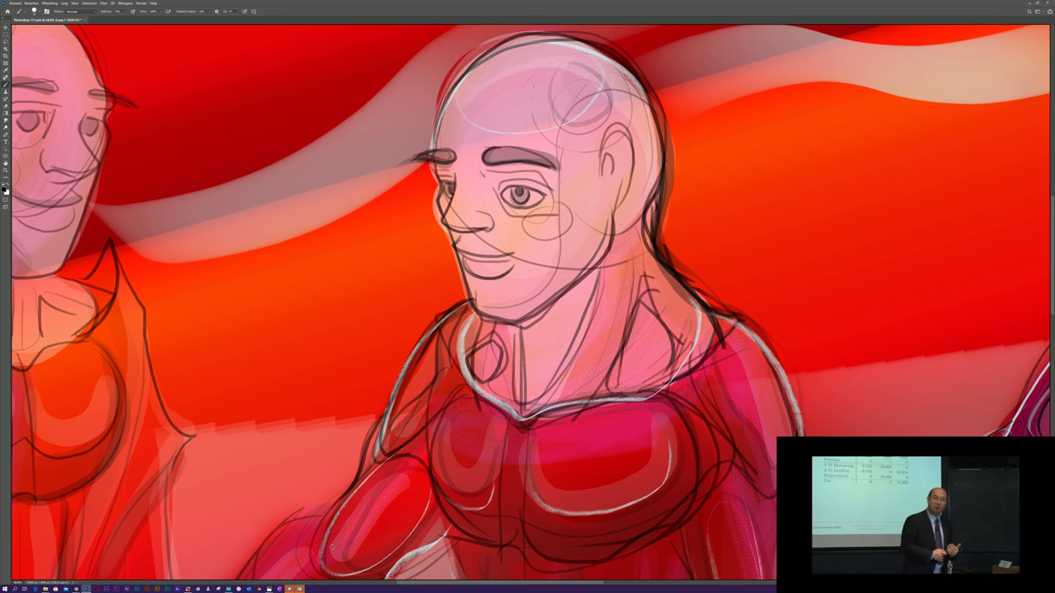
Zoom in on the middle figure's head, then fit the whole four-figure painting back in view.
key(ctrl+0)
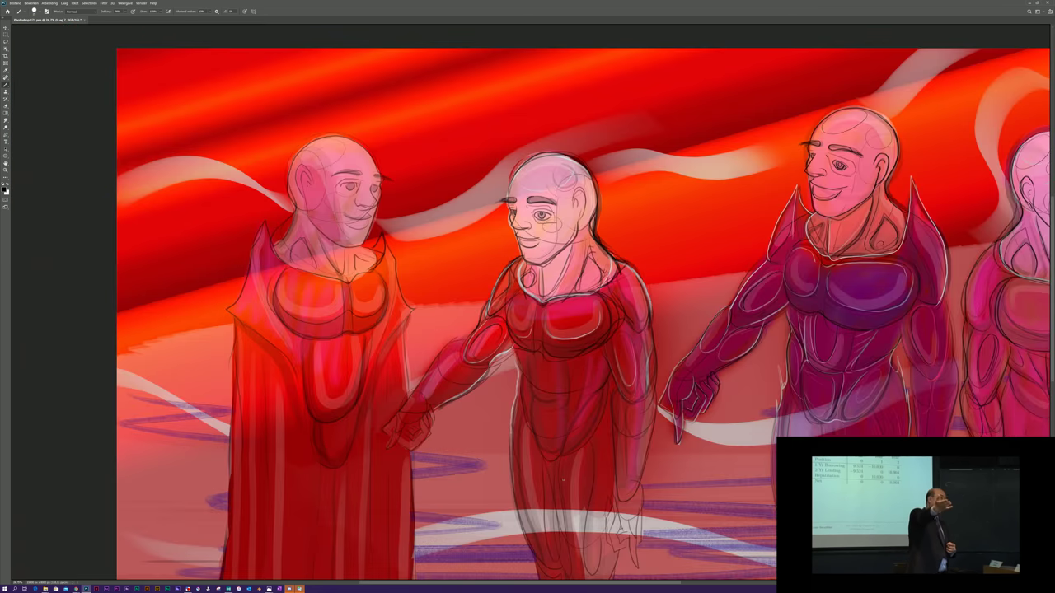
scroll(565, 478, up, 3)
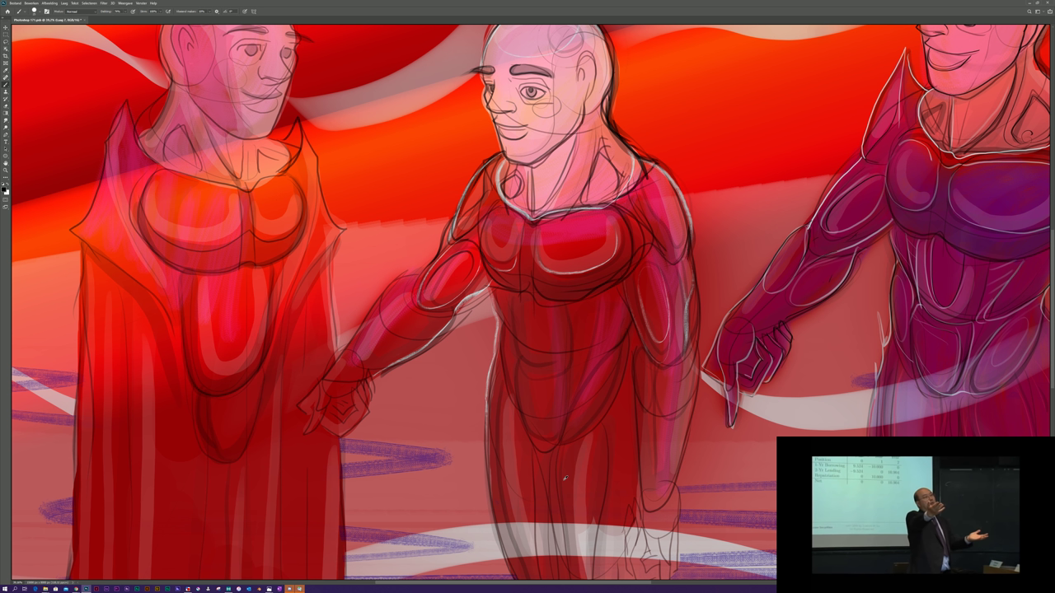
key(ctrl+plus)
key(ctrl+plus)
key(ctrl+plus)
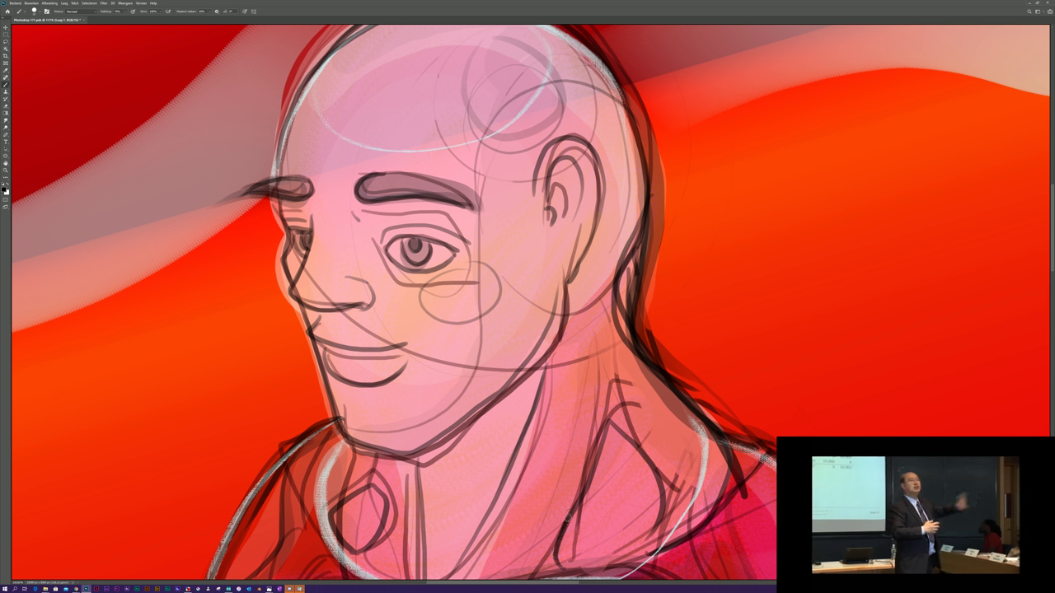
key(ctrl+0)
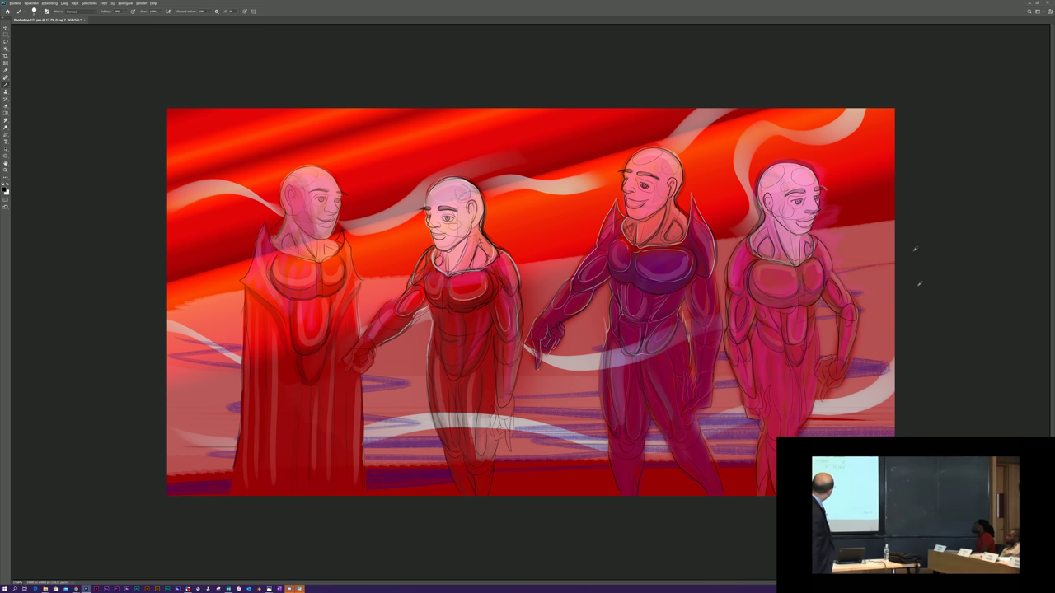
Darken and thicken the purple figure's eyebrows, adding thin hair strokes at their ends.
scroll(764, 196, up, 5)
right_click(365, 89)
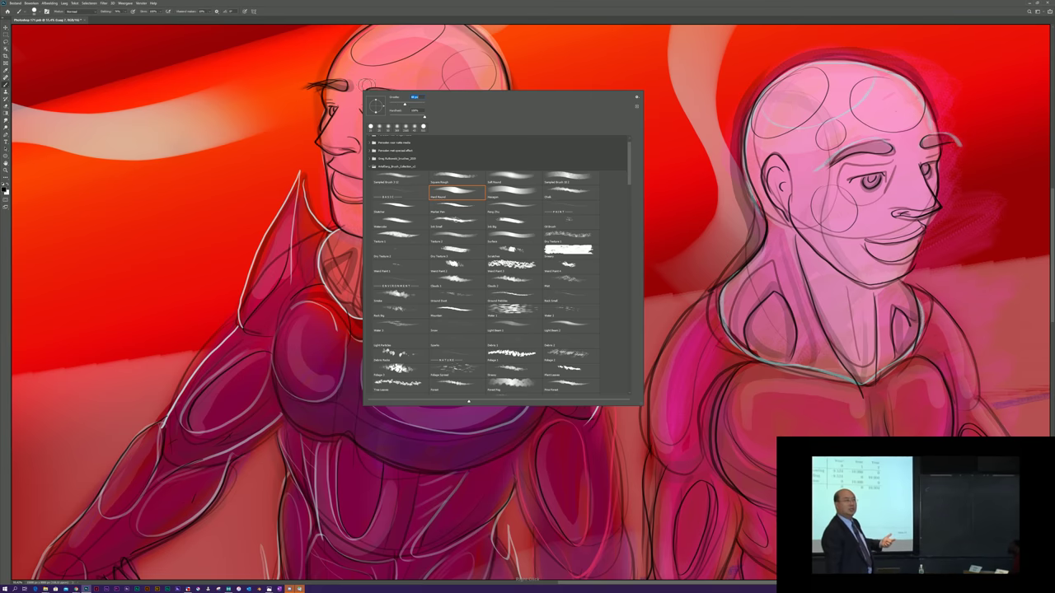
key(Escape)
drag(327, 86, 344, 83)
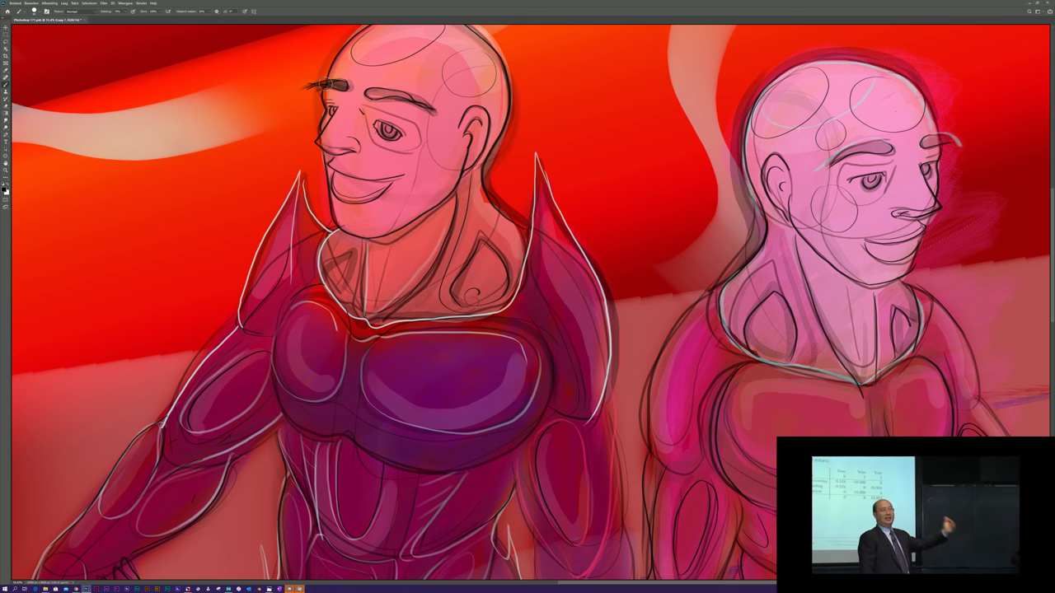
drag(364, 91, 430, 107)
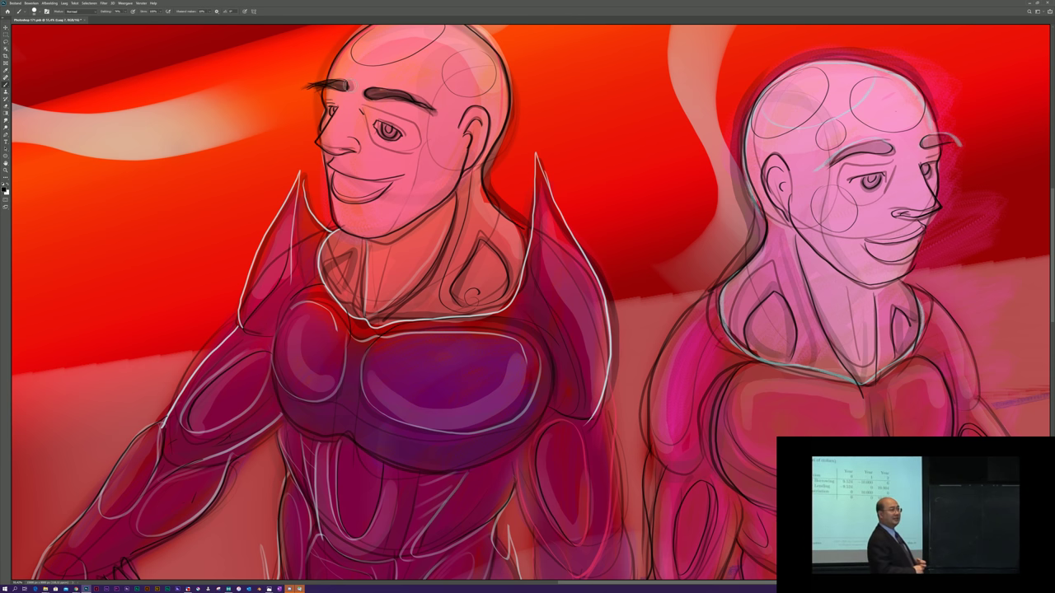
scroll(333, 82, up, 1)
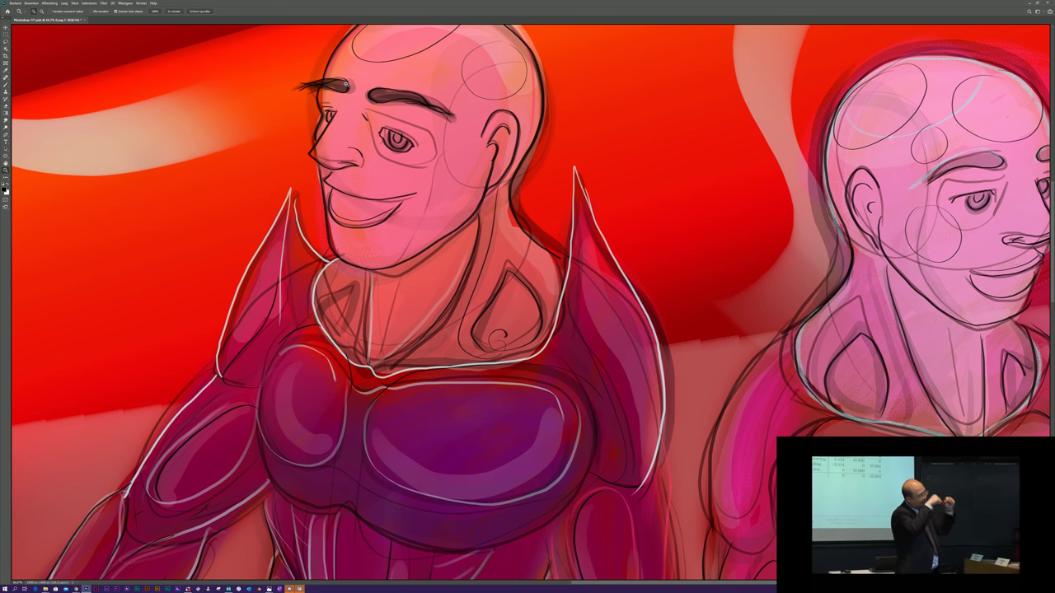
drag(303, 91, 323, 86)
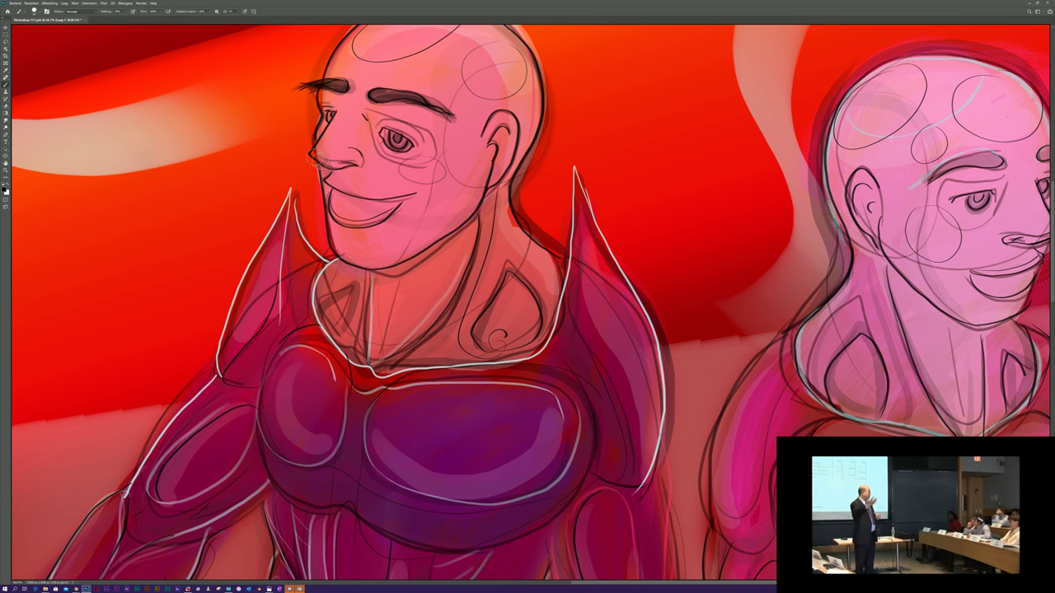
Add small dark marks around the purple figure's nose tip, then zoom out a step.
drag(310, 157, 346, 169)
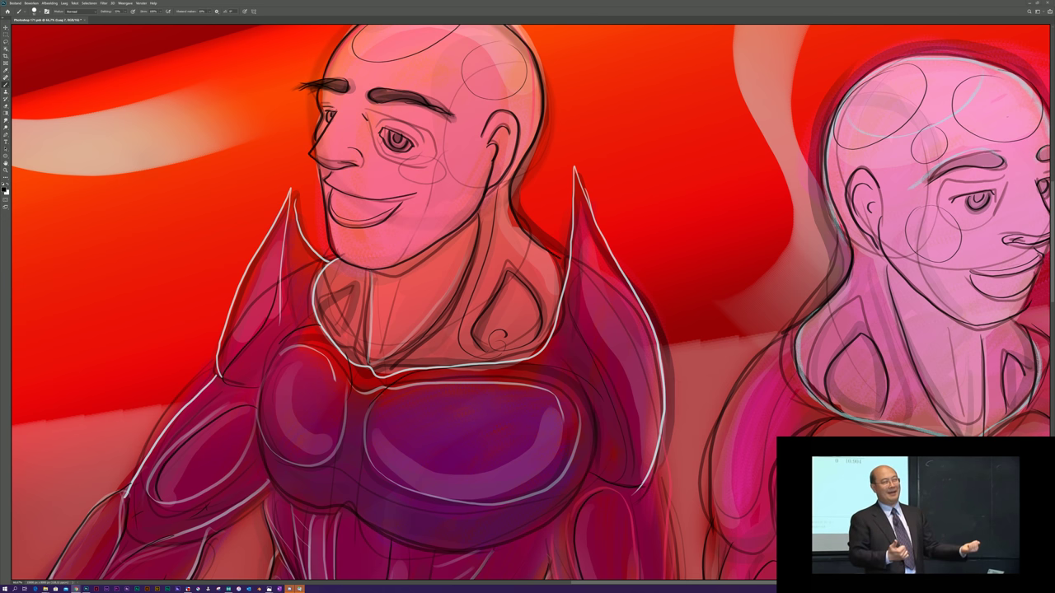
key(ctrl+minus)
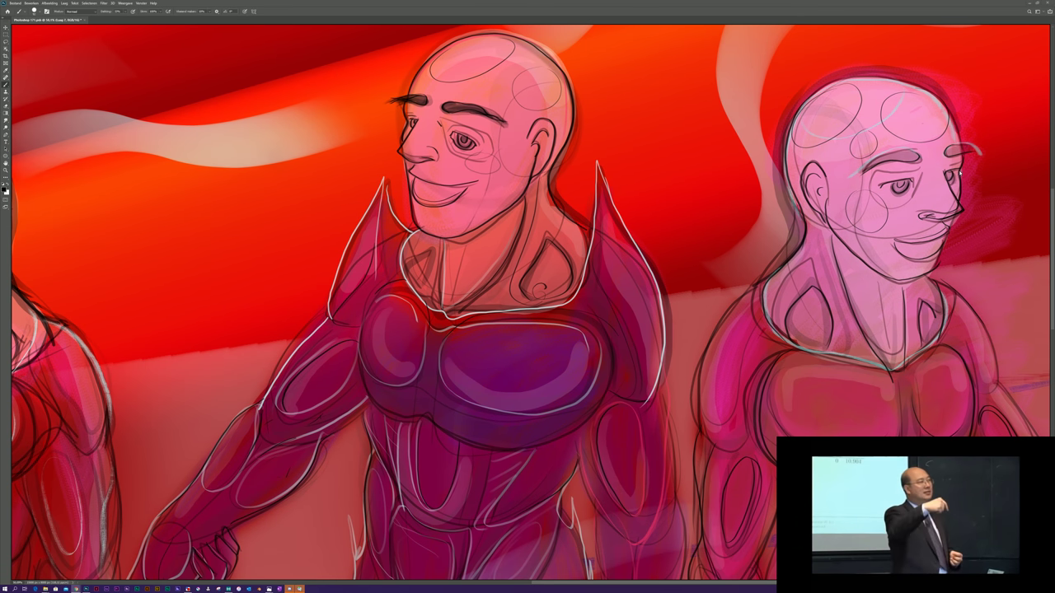
scroll(965, 177, up, 3)
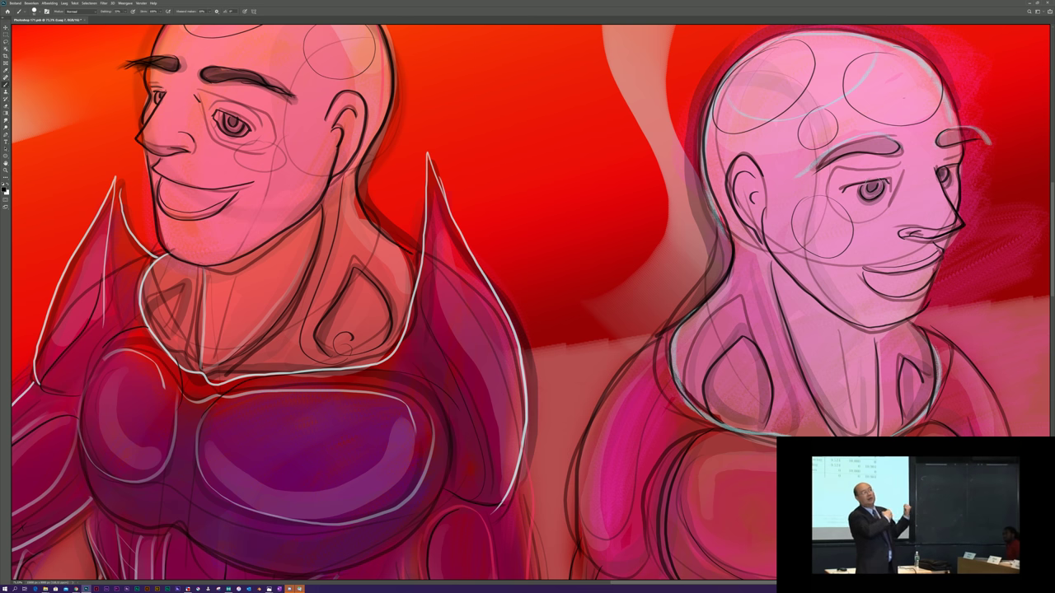
Paint a thin dark line down the right pink-suited figure's neck, then fit the painting on screen.
right_click(876, 187)
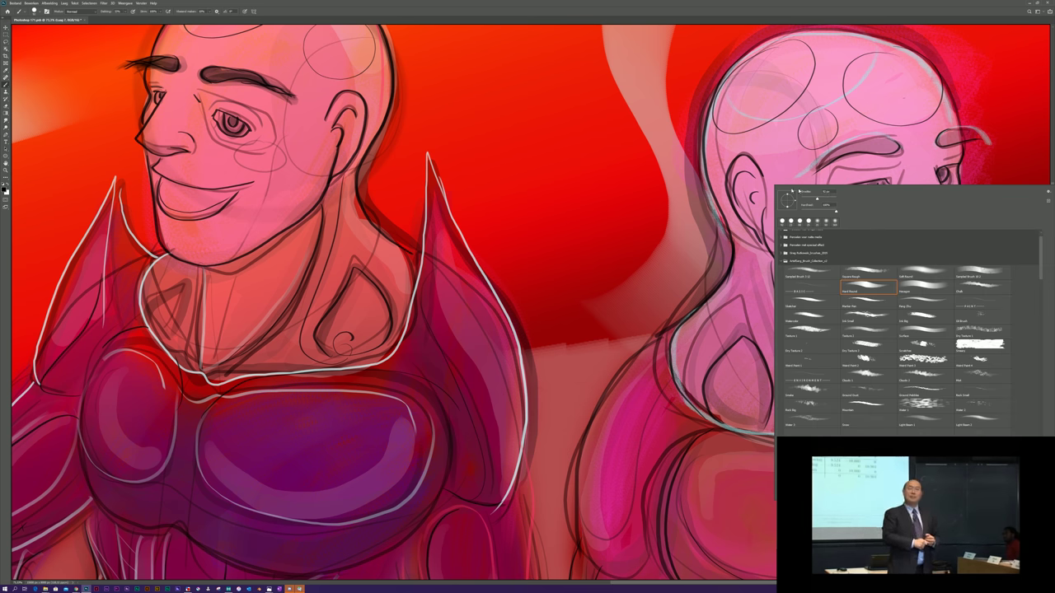
key(Escape)
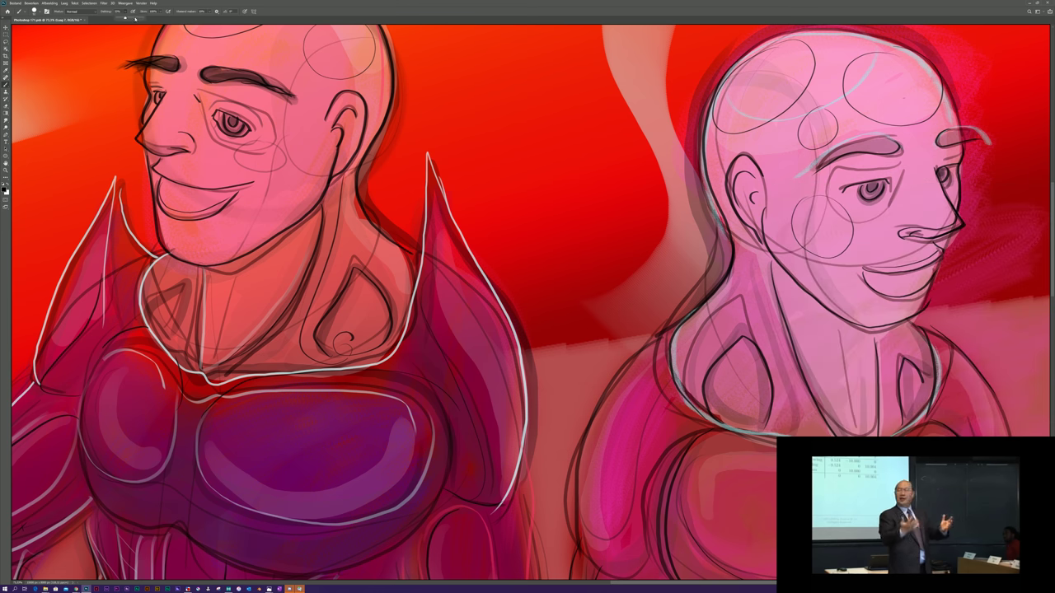
right_click(876, 187)
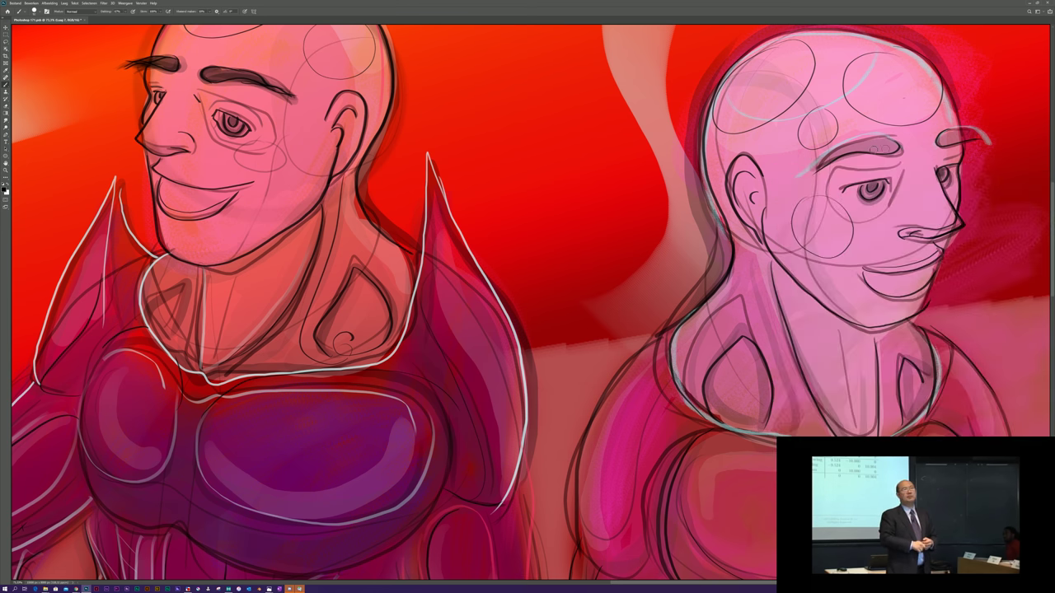
key(Escape)
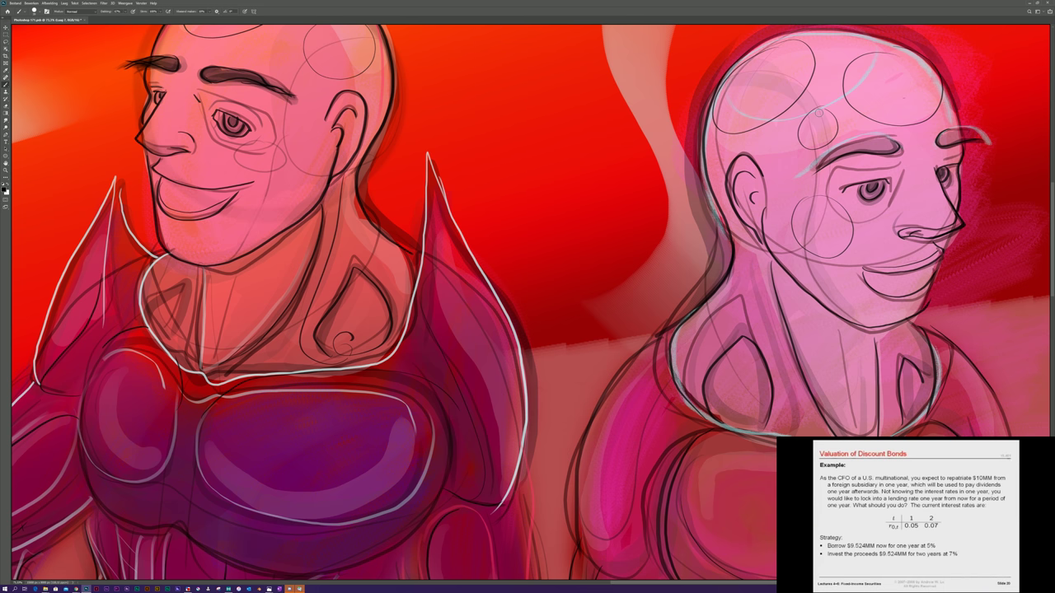
drag(743, 237, 783, 388)
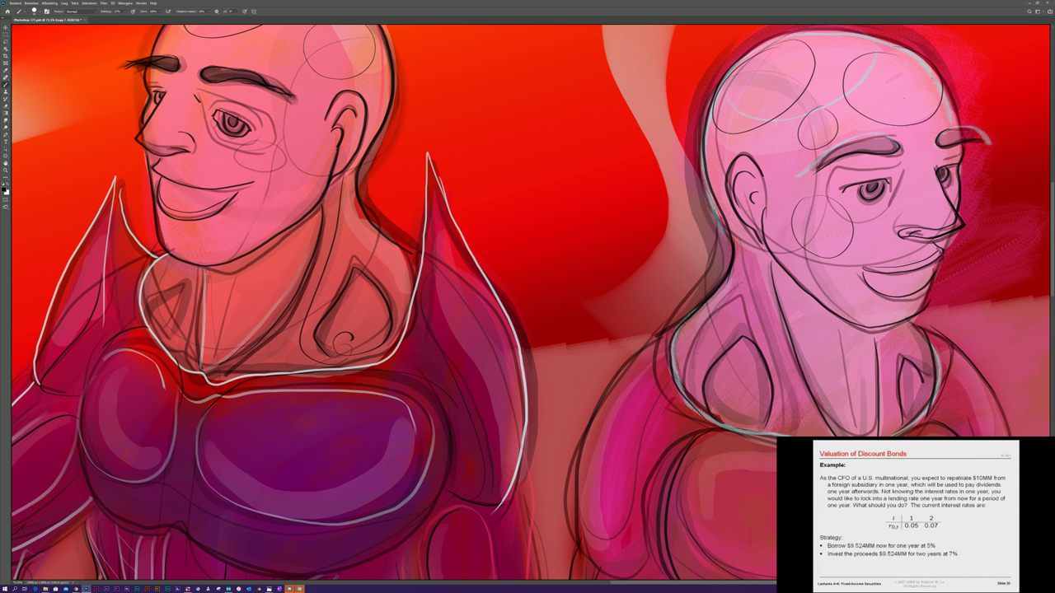
drag(839, 327, 845, 433)
key(ctrl+0)
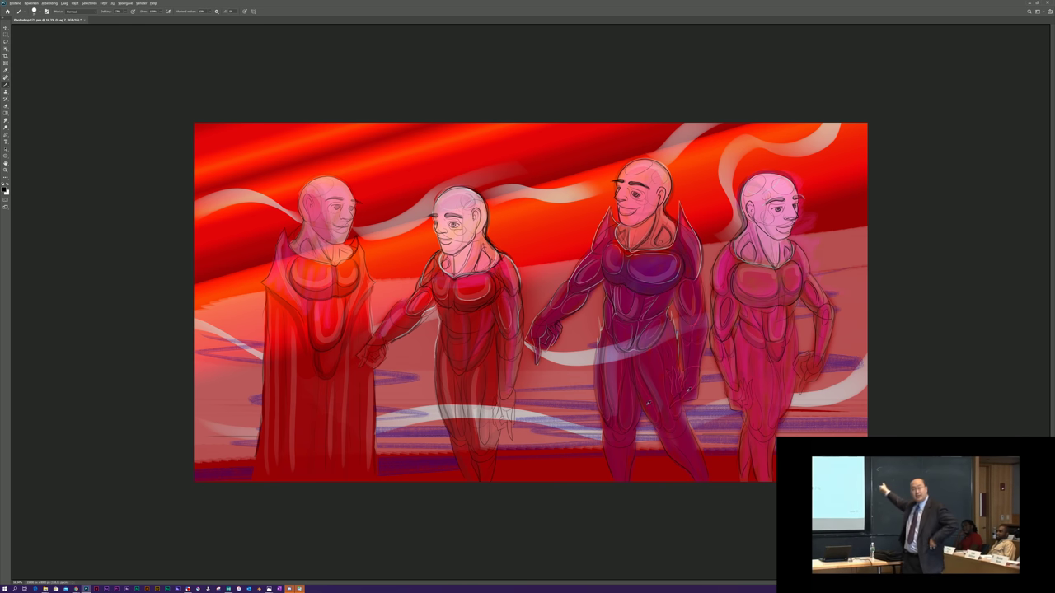
Scroll the canvas view up and to the right to survey the four-figure painting.
scroll(695, 309, up, 5)
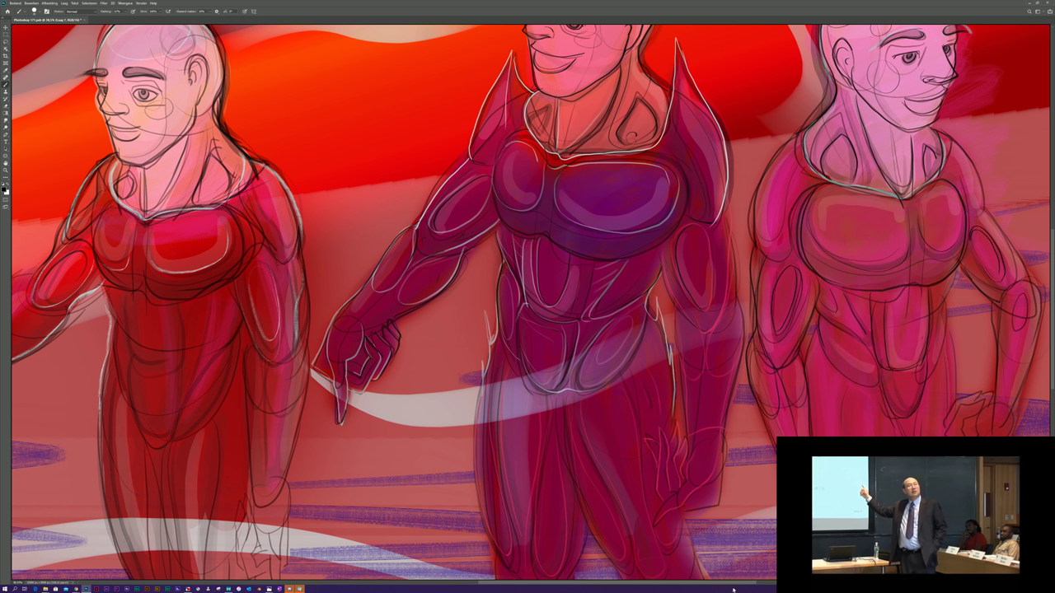
scroll(733, 577, right, 5)
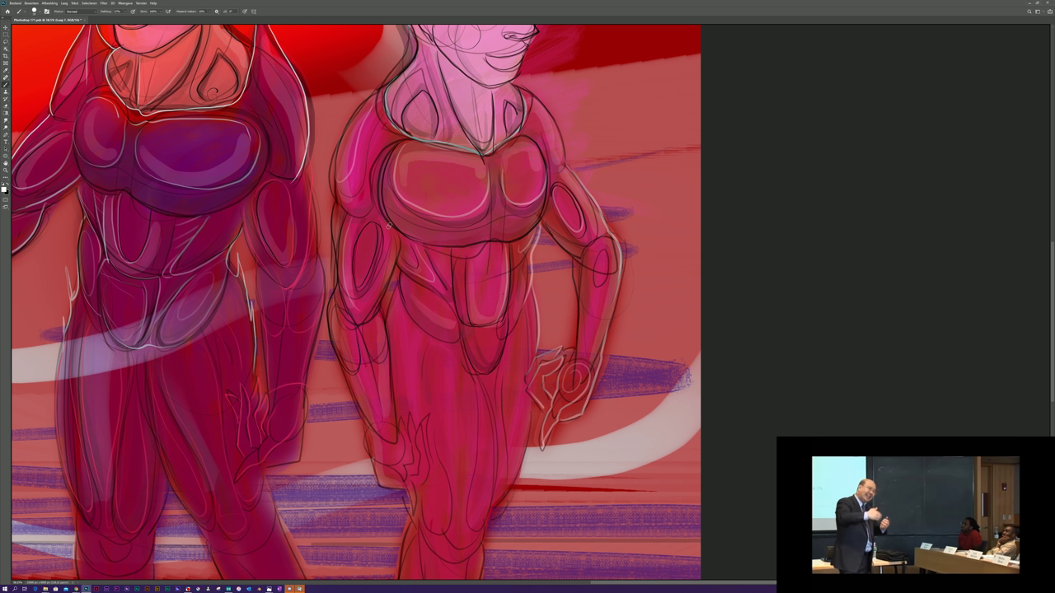
Zoom out two steps, then zoom back in on the second figure.
key(ctrl+minus)
key(ctrl+minus)
key(ctrl+minus)
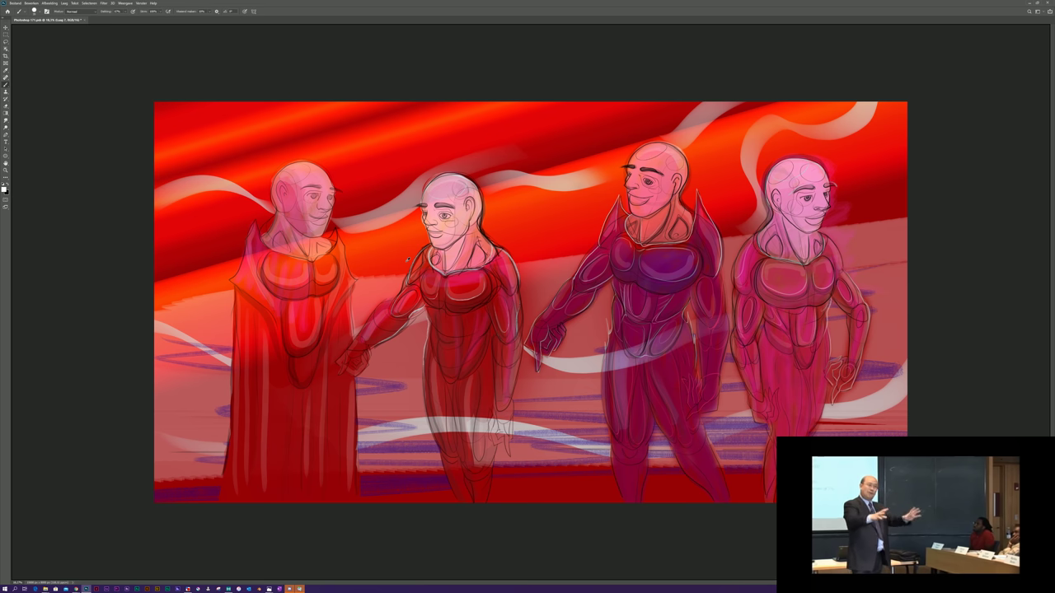
key(ctrl+minus)
key(ctrl+plus)
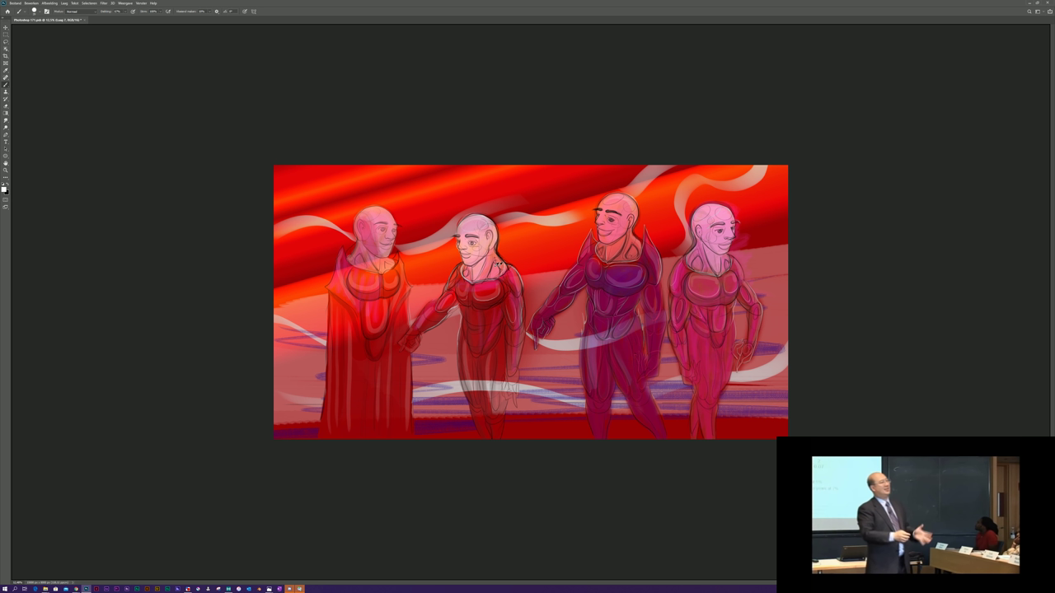
key(ctrl+plus)
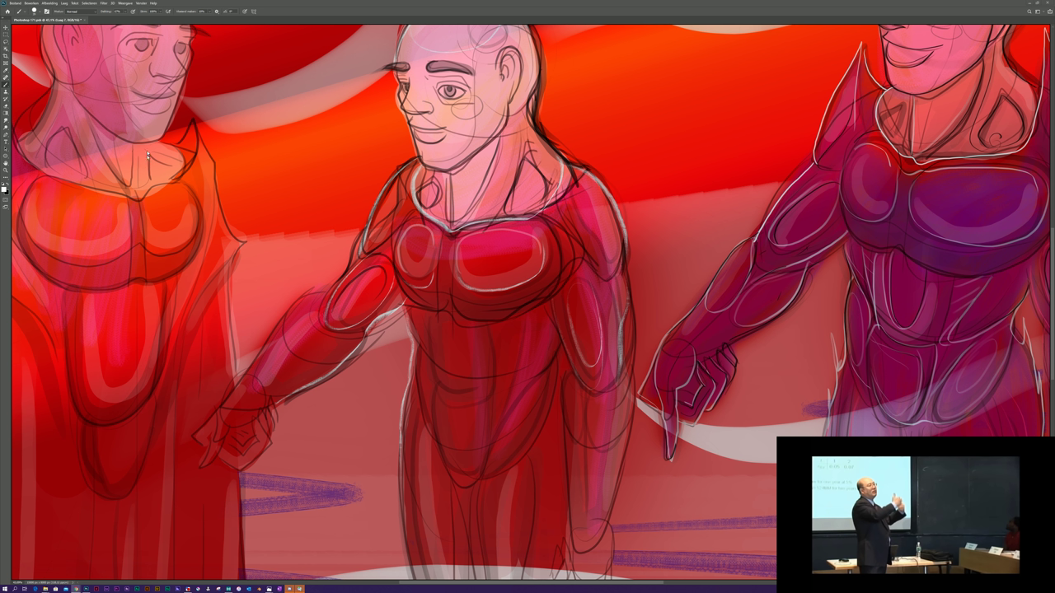
Close the Canon inkjet printer/scanner window from the taskbar and fit the painting on screen.
mouse_move(300, 588)
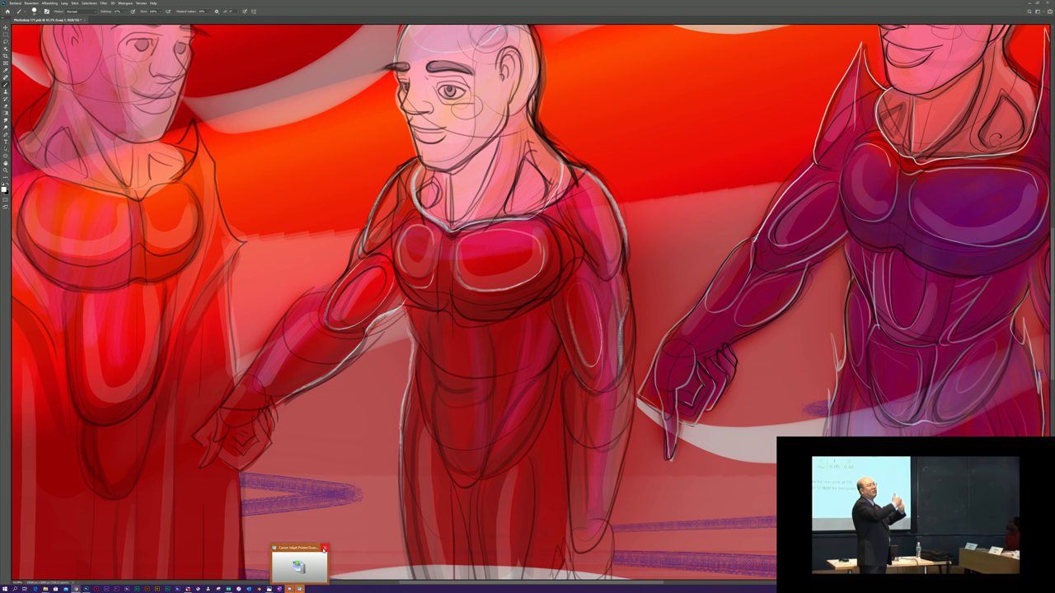
click(324, 548)
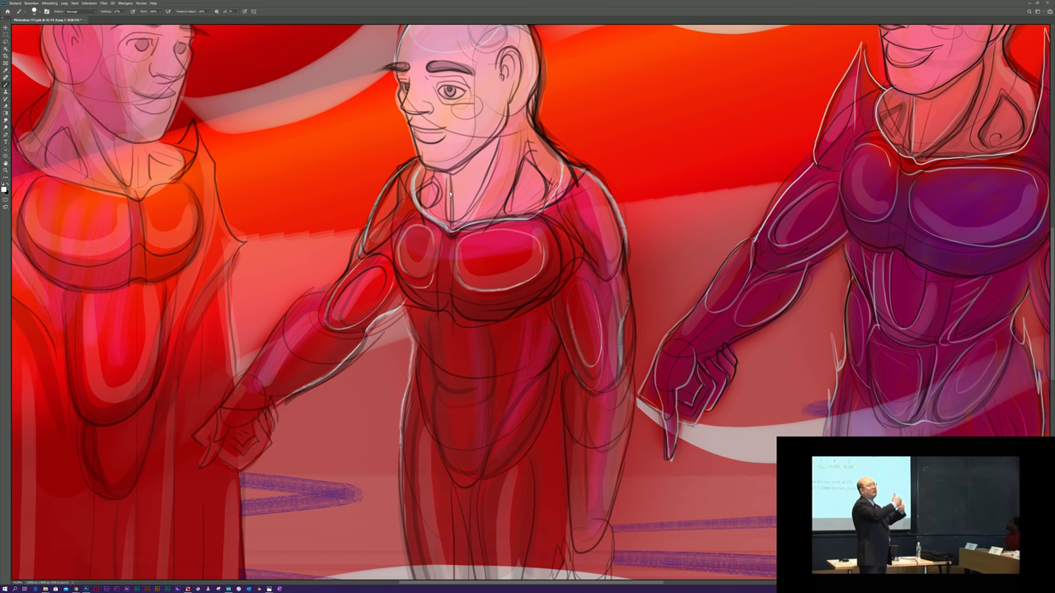
key(ctrl+0)
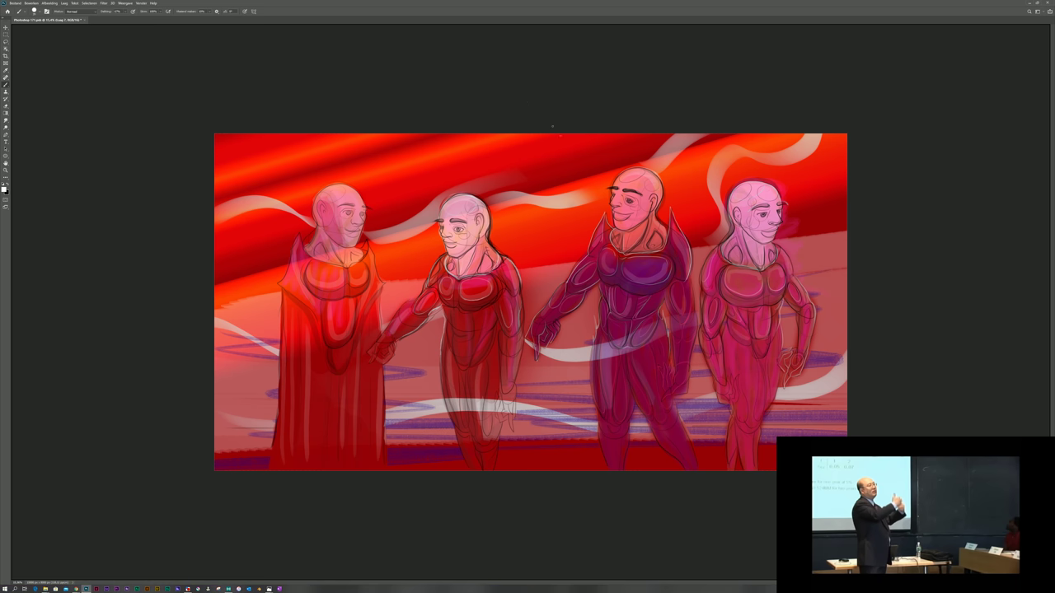
Outline the second figure's lower abdomen and hatch light strokes across it.
key(ctrl+plus)
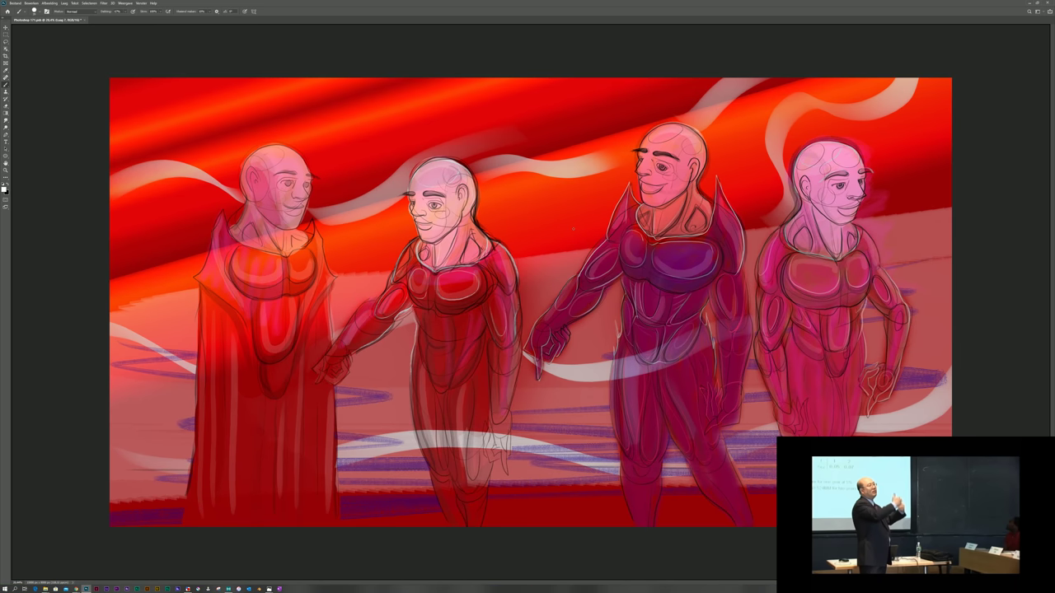
scroll(425, 345, up, 3)
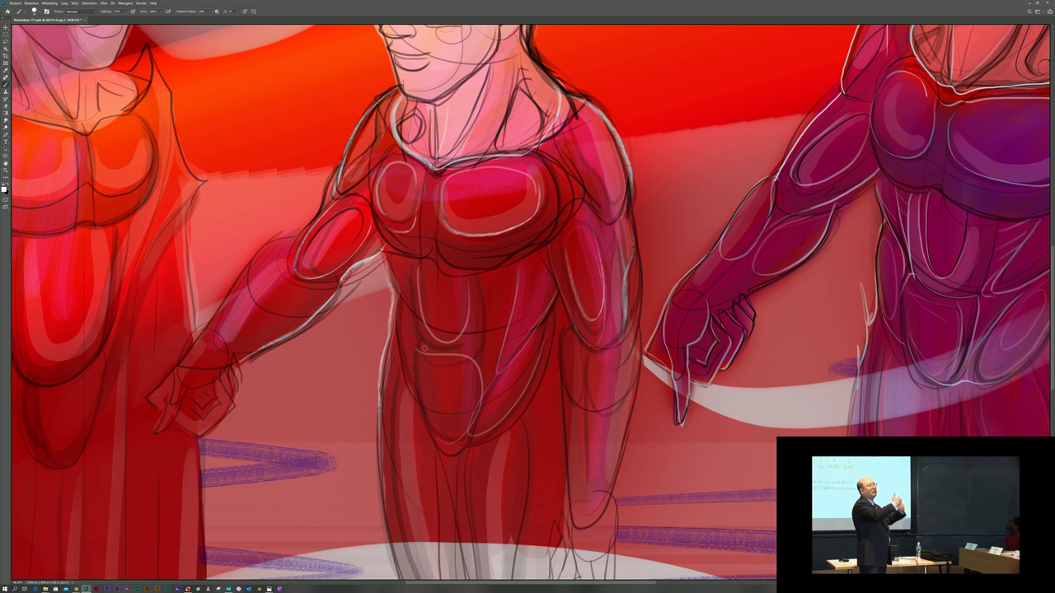
mouse_move(423, 347)
mouse_down()
mouse_move(428, 422)
mouse_move(458, 374)
mouse_up()
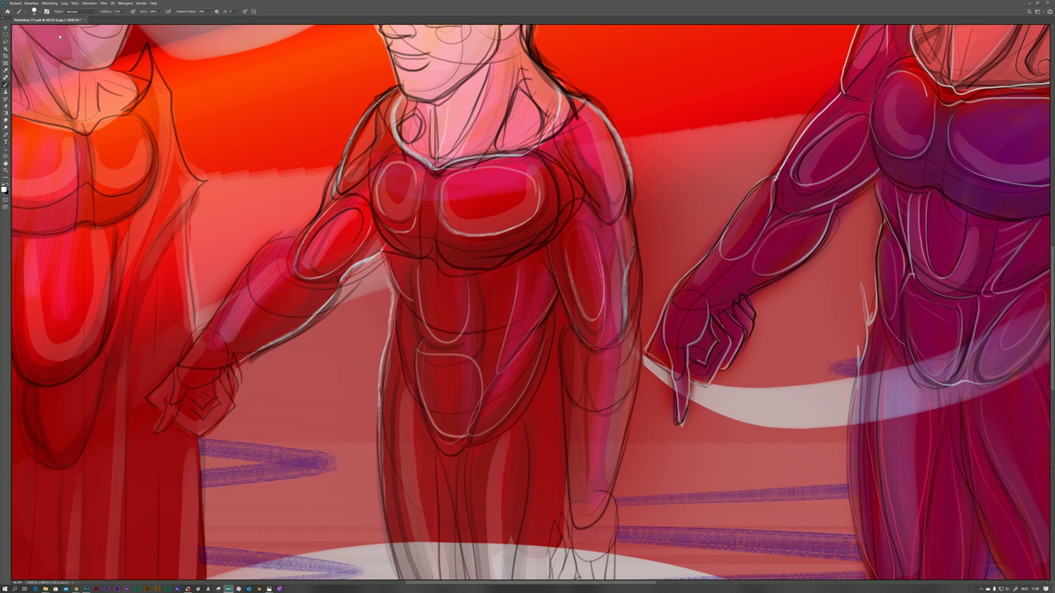
click(435, 3)
mouse_move(500, 282)
mouse_down()
mouse_move(475, 309)
mouse_move(505, 290)
mouse_move(478, 338)
mouse_move(507, 310)
mouse_move(483, 371)
mouse_up()
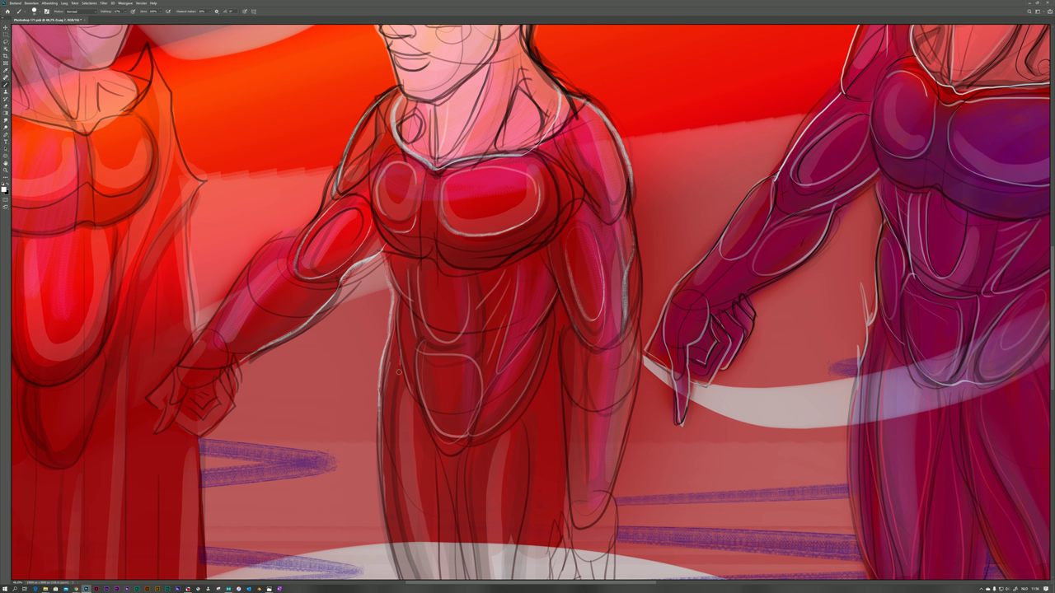
Hatch faint vertical strokes along the second figure's hip and down both thighs.
mouse_move(397, 363)
mouse_down()
mouse_move(392, 448)
mouse_move(394, 513)
mouse_up()
drag(431, 434, 430, 541)
drag(473, 440, 478, 544)
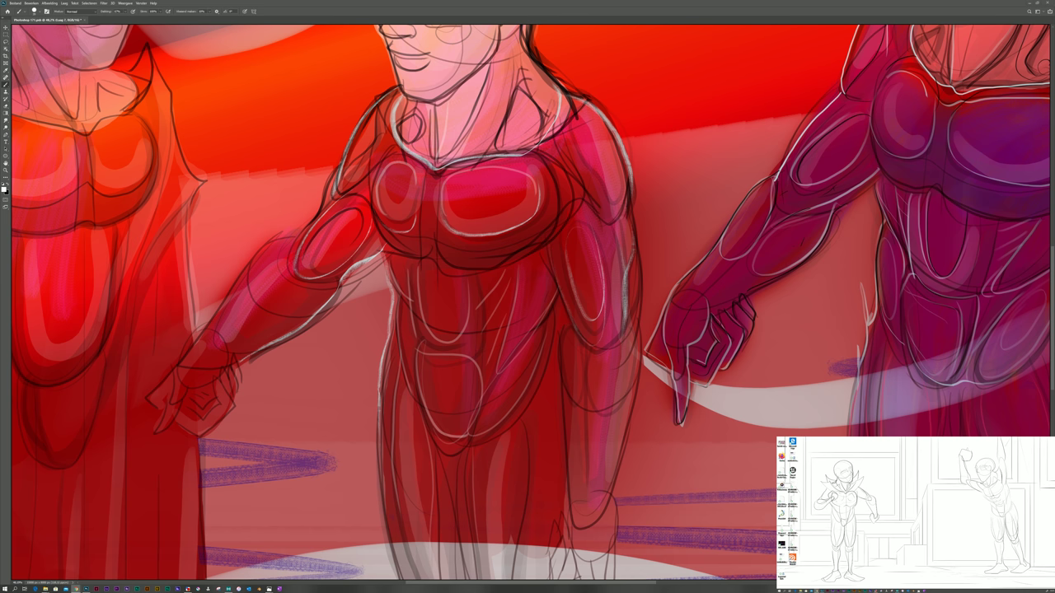
Move the lecture browser to the other monitor and play the lecture video full screen.
drag(248, 310, 1054, 380)
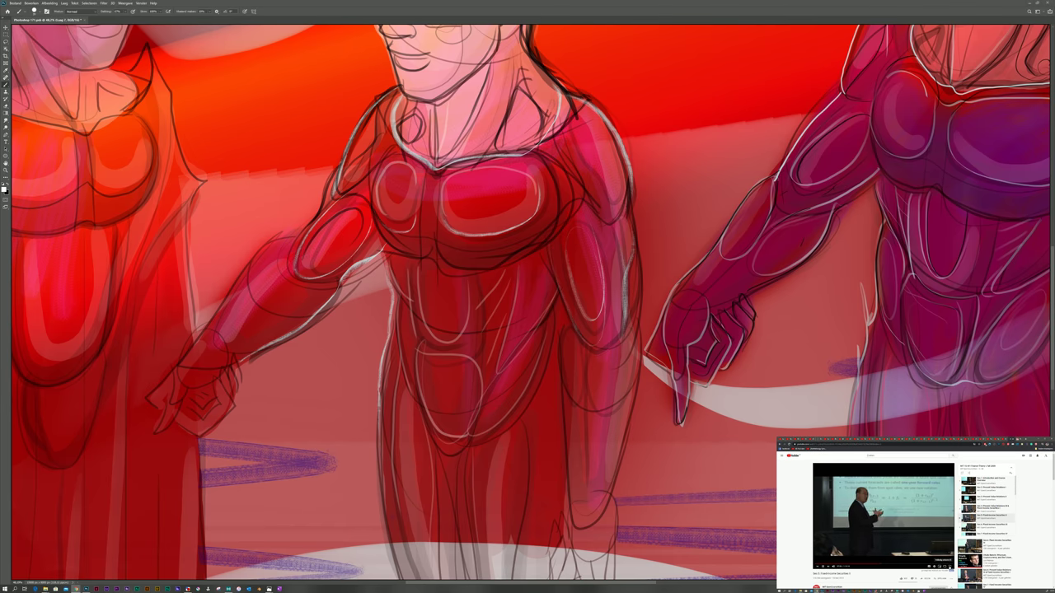
key(F11)
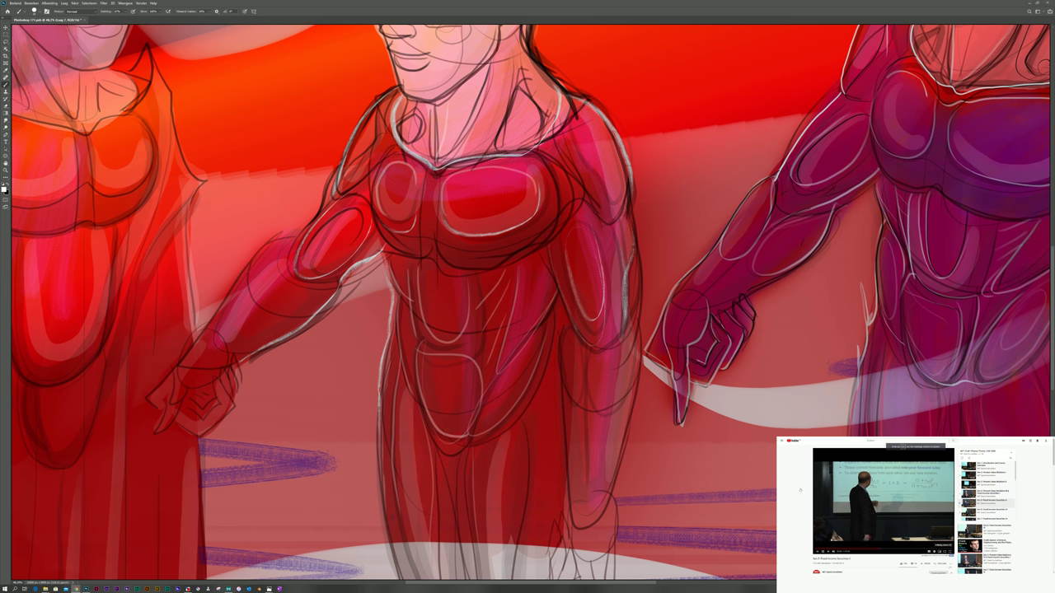
key(f)
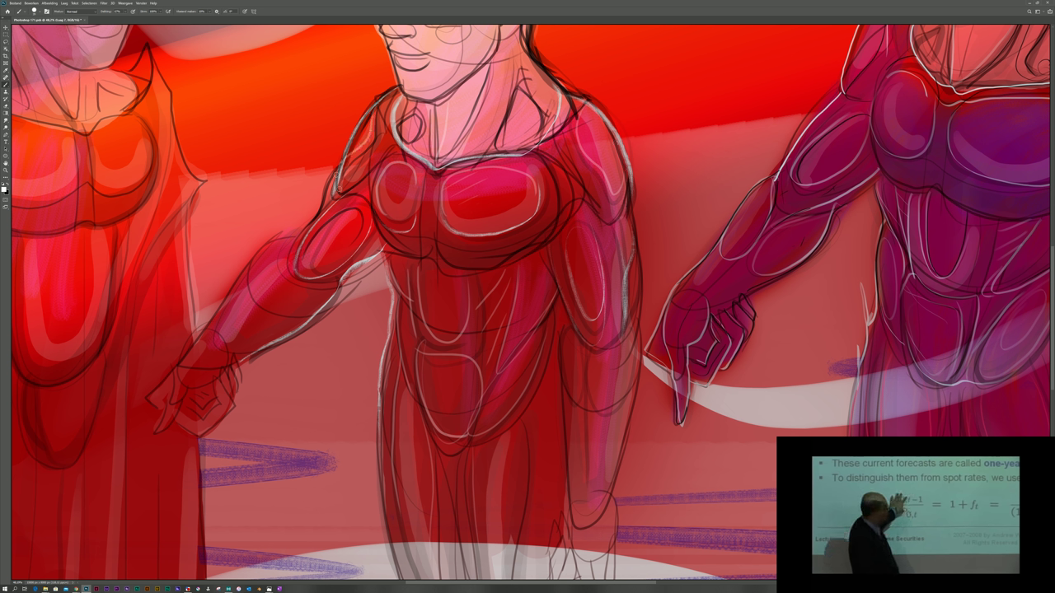
Zoom and pan so the heads of the two leftmost figures fill the view.
scroll(527, 305, up, 3)
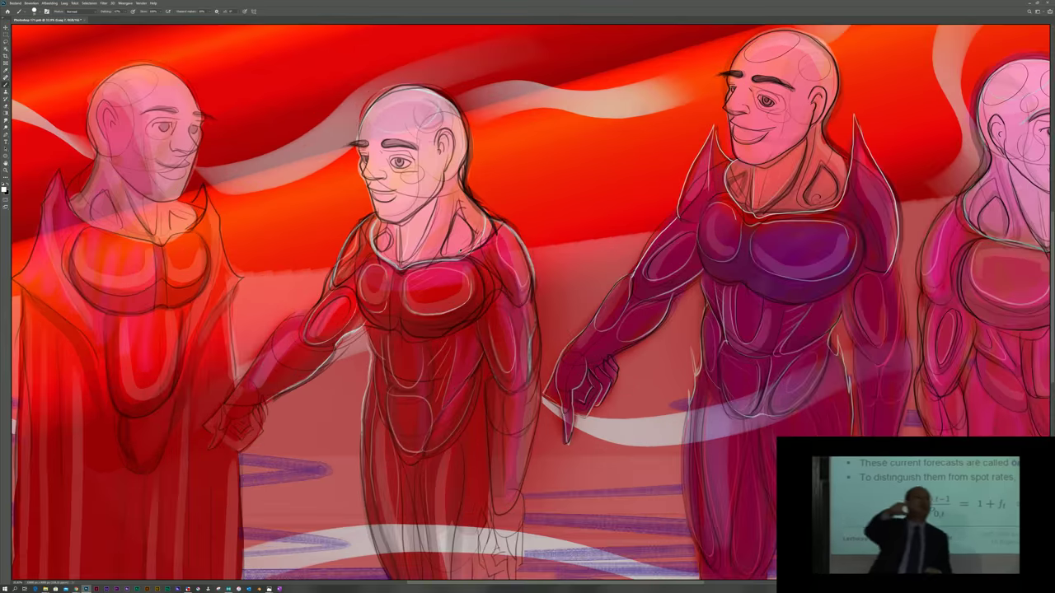
scroll(577, 285, up, 2)
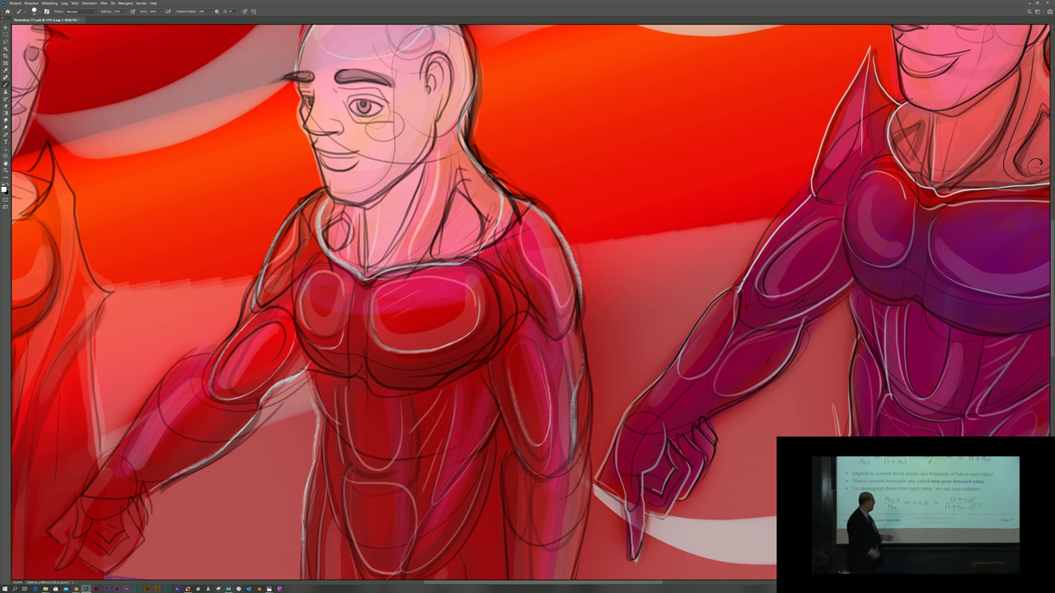
key(ctrl+0)
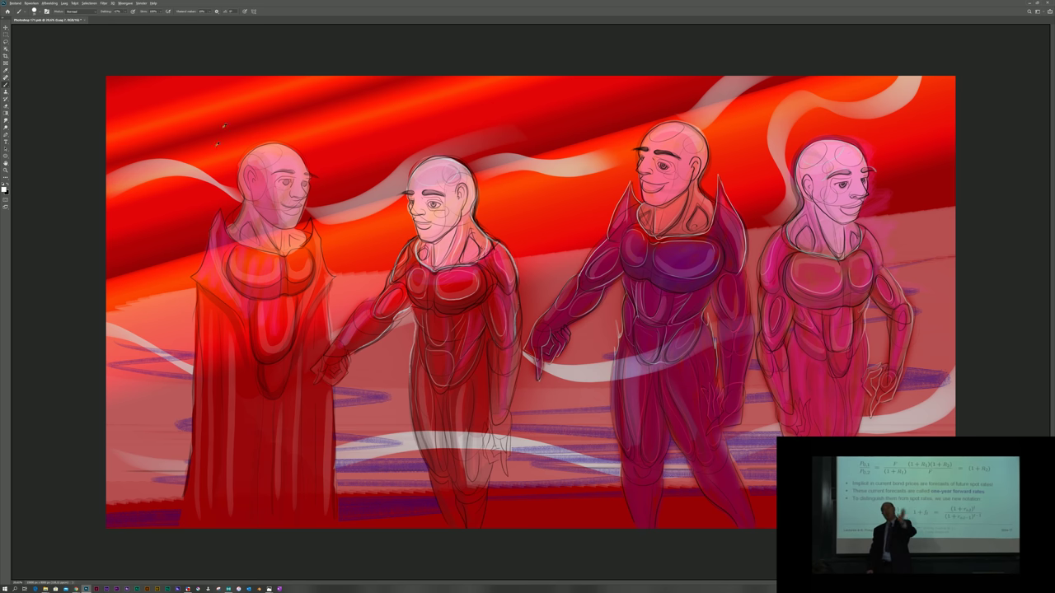
scroll(266, 190, up, 5)
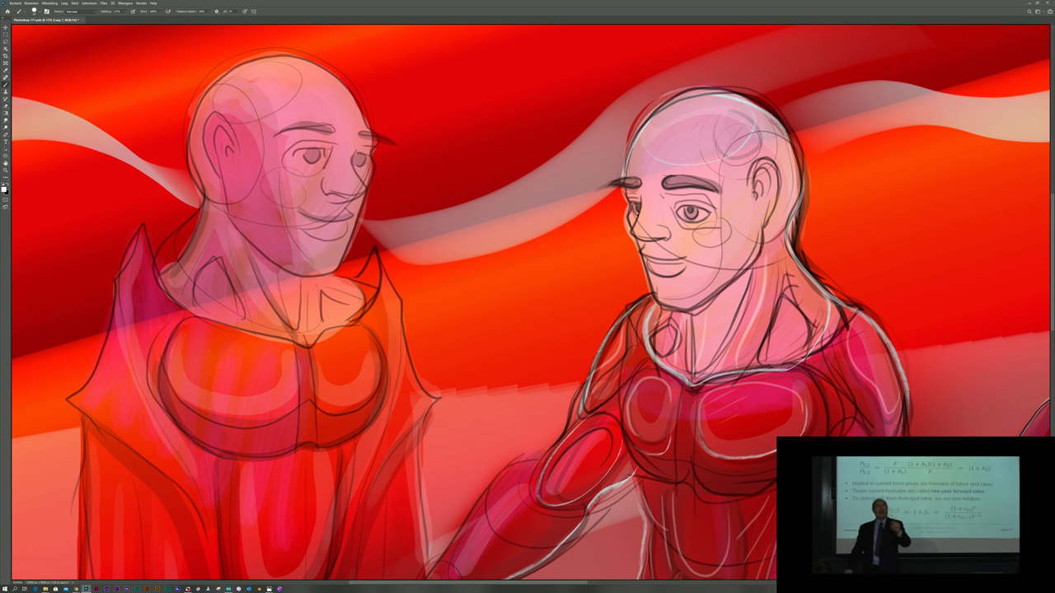
drag(330, 247, 585, 296)
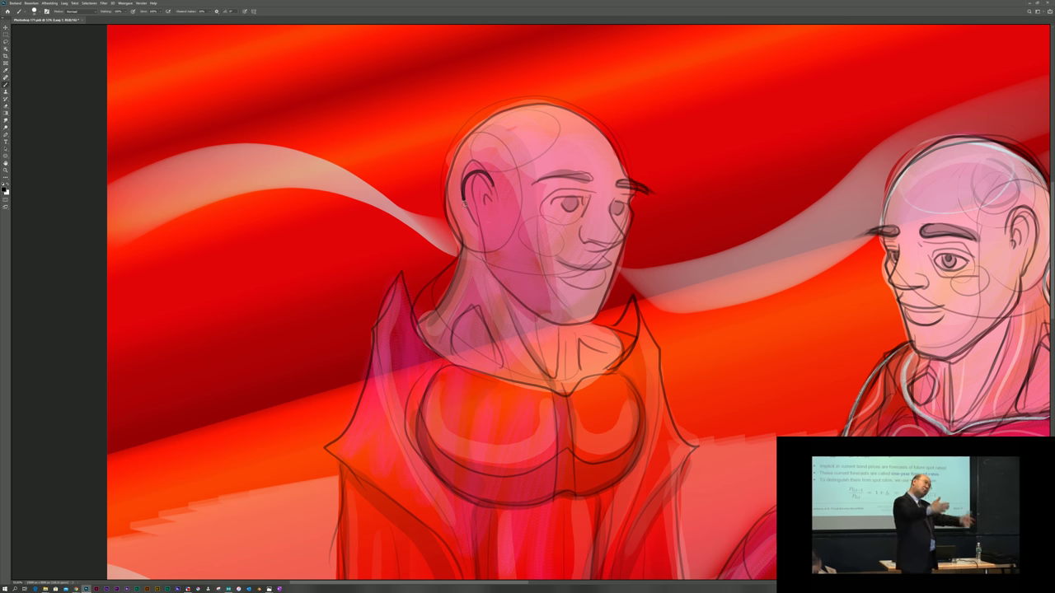
Darken the robed figure's ear outline, jaw-neck line, pupil and upper eyelid line.
drag(468, 178, 463, 201)
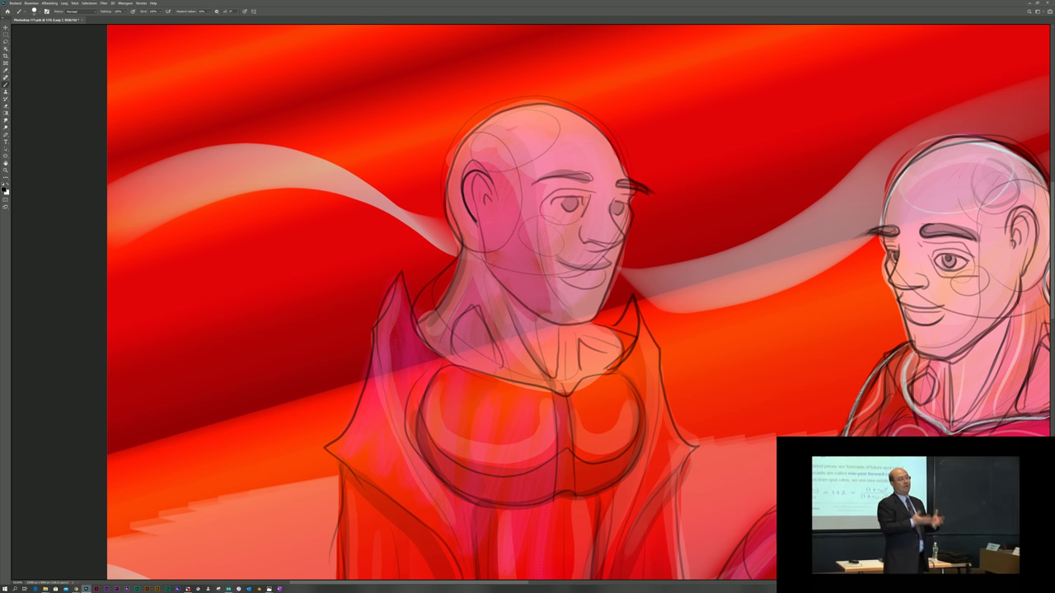
drag(487, 205, 490, 267)
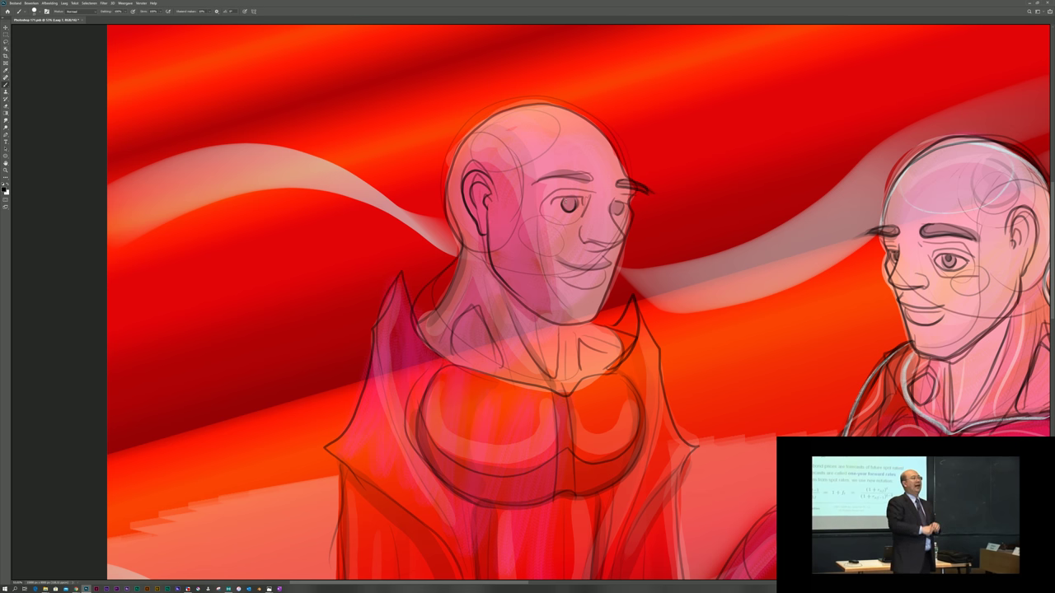
click(570, 204)
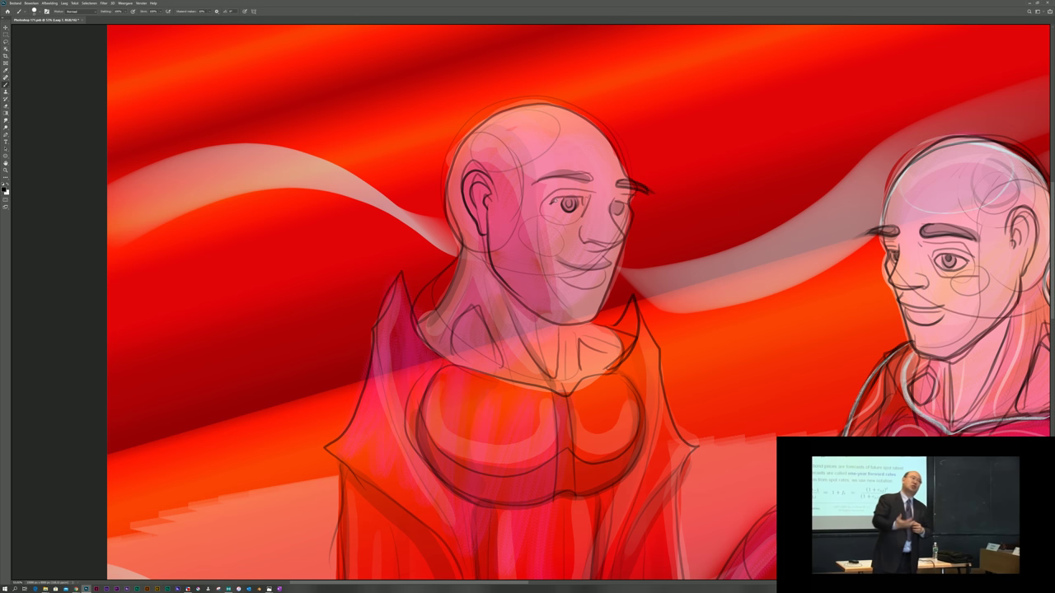
click(619, 206)
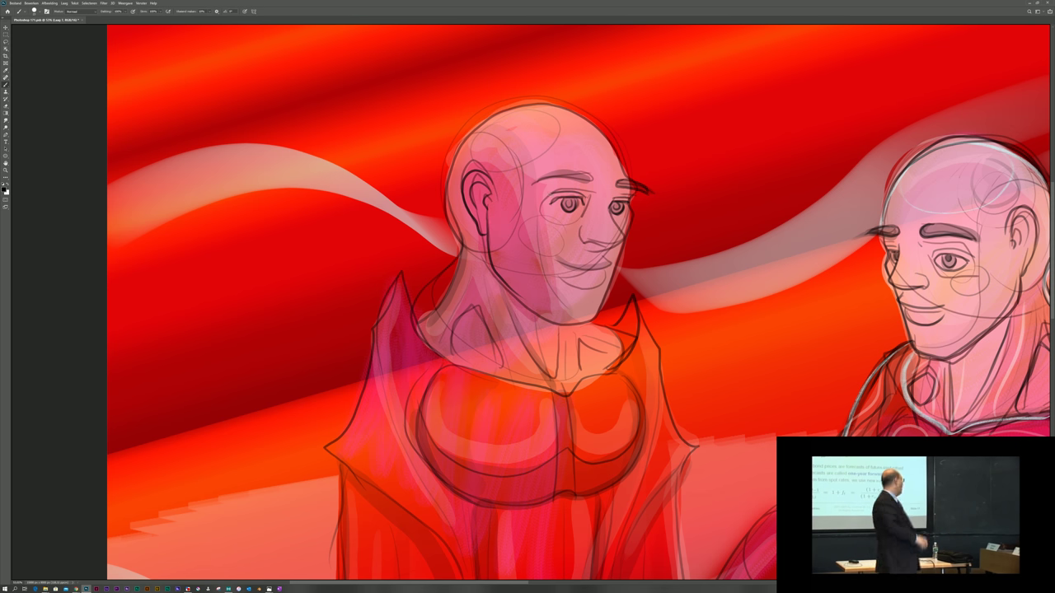
mouse_move(582, 193)
mouse_down()
mouse_move(544, 198)
mouse_move(537, 183)
mouse_up()
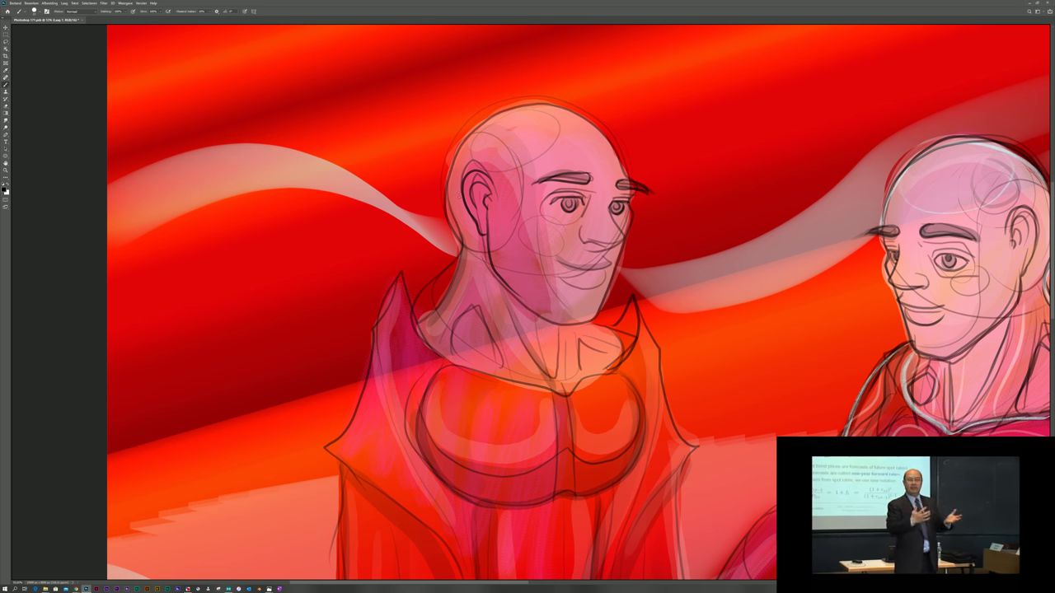
Ink a dark outline up the left side of the robed figure's neck and skull, redrawing it once.
mouse_move(420, 320)
mouse_down()
mouse_move(462, 261)
mouse_move(445, 188)
mouse_move(452, 144)
mouse_move(515, 104)
mouse_move(559, 101)
mouse_move(614, 123)
mouse_up()
key(ctrl+z)
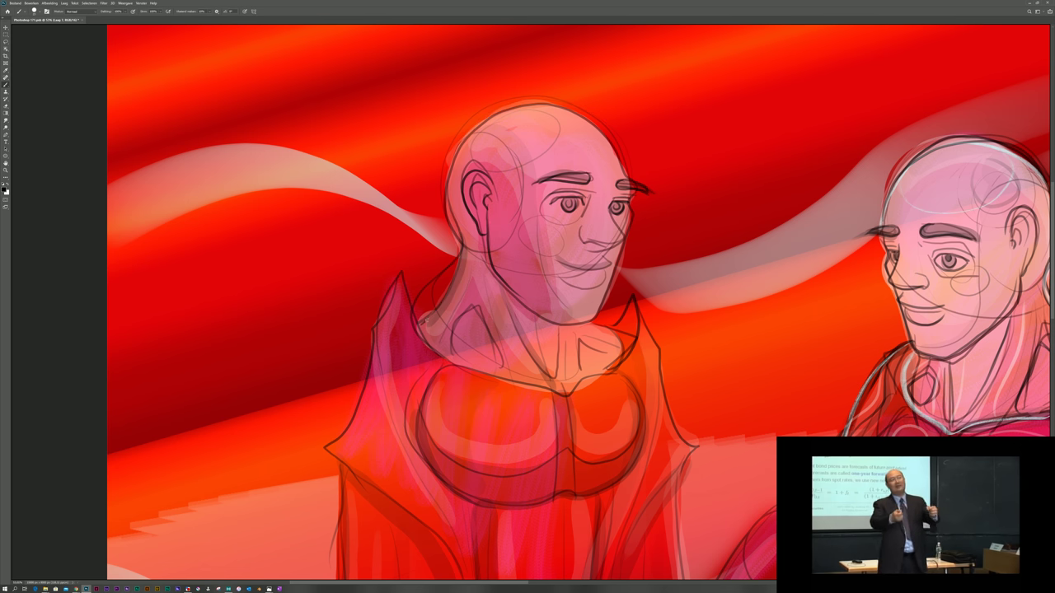
mouse_move(423, 322)
mouse_down()
mouse_move(455, 279)
mouse_move(449, 159)
mouse_move(469, 125)
mouse_move(497, 113)
mouse_up()
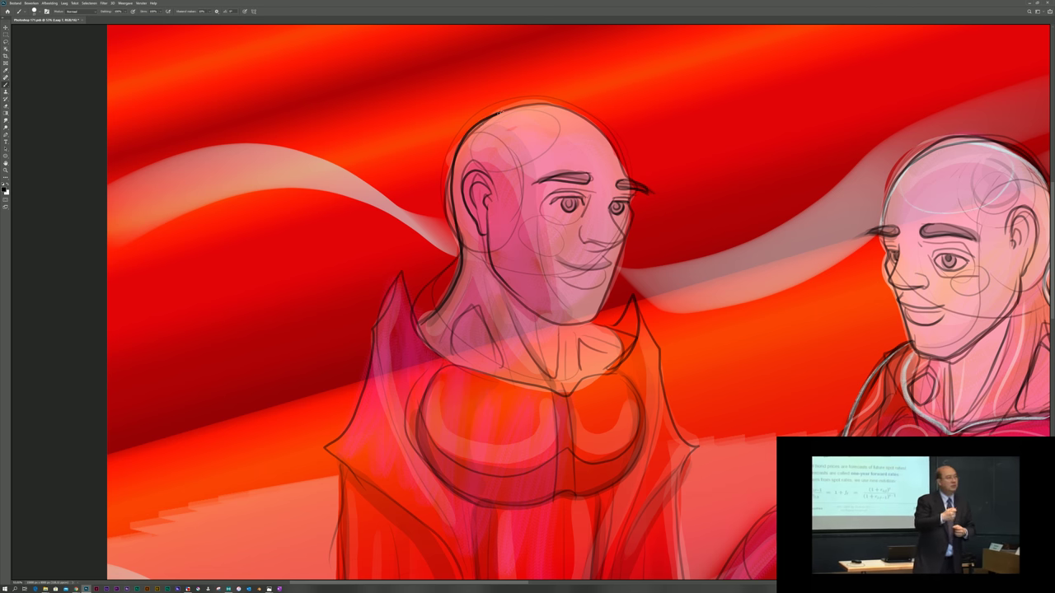
Replace the robed figure's left neck line and darken its mouth and jaw lines.
key(ctrl+z)
mouse_move(434, 315)
mouse_down()
mouse_move(460, 263)
mouse_move(453, 150)
mouse_move(475, 125)
mouse_move(563, 109)
mouse_move(584, 115)
mouse_move(626, 169)
mouse_up()
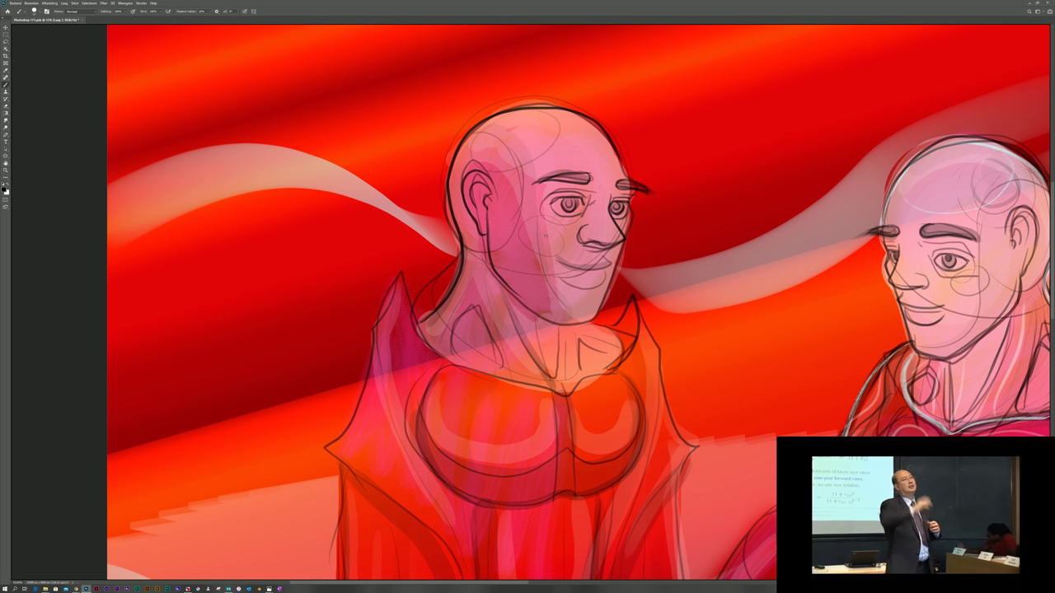
mouse_move(608, 252)
mouse_down()
mouse_move(563, 273)
mouse_move(592, 287)
mouse_move(610, 274)
mouse_up()
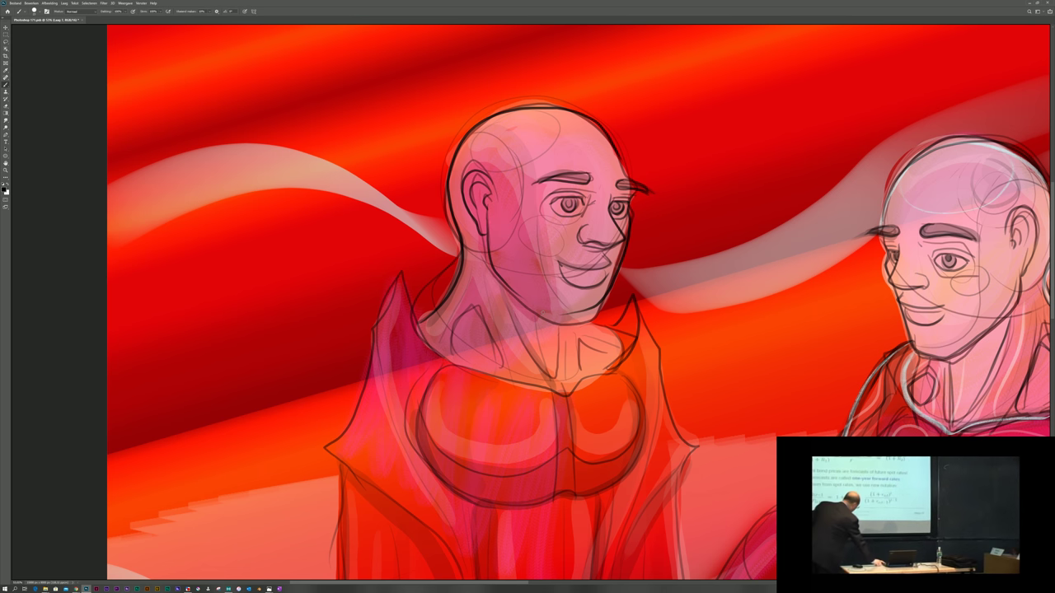
drag(519, 320, 613, 289)
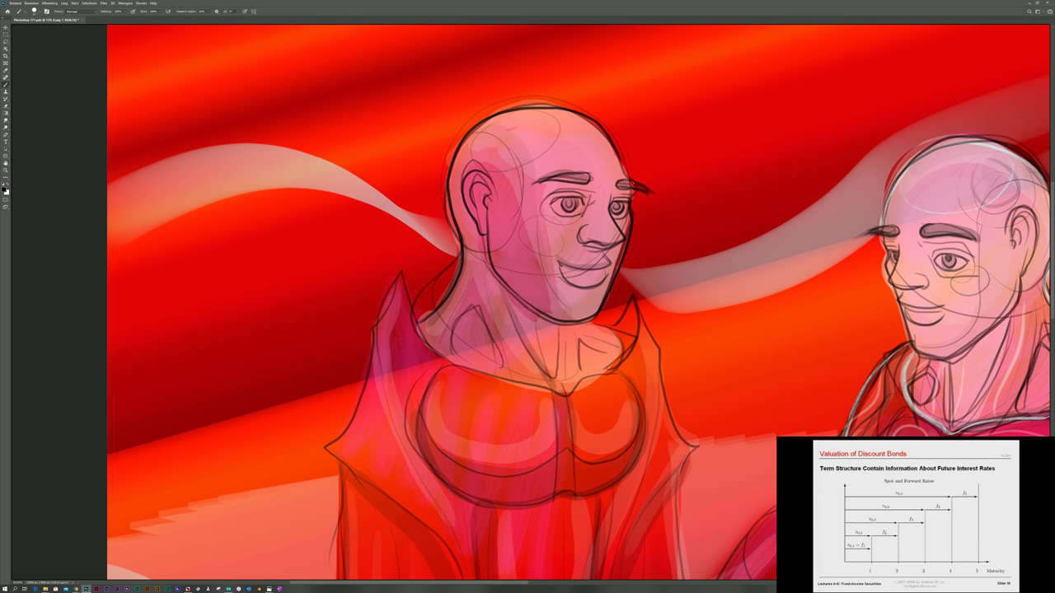
key(ctrl+0)
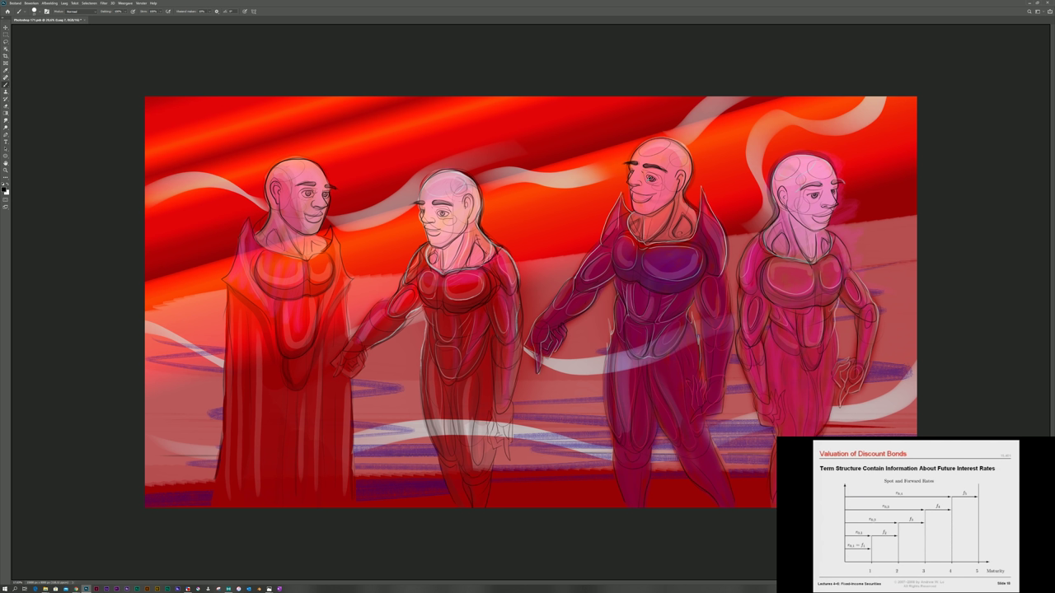
Brush dark sketch lines along the robed figure's neck and collar, then view the full canvas.
scroll(316, 281, up, 3)
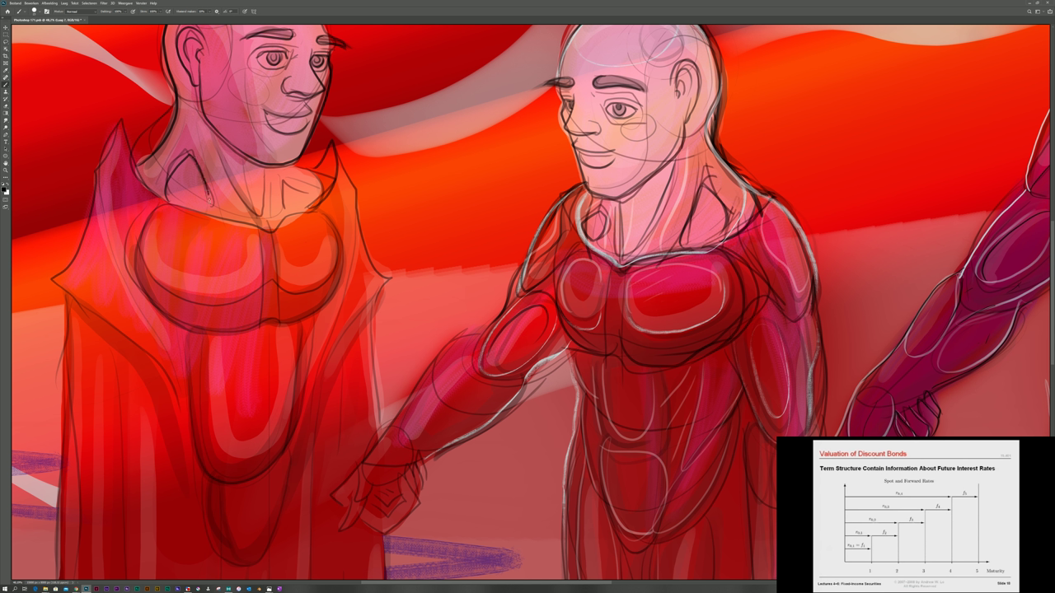
mouse_move(263, 226)
mouse_down()
mouse_move(268, 176)
mouse_move(305, 188)
mouse_up()
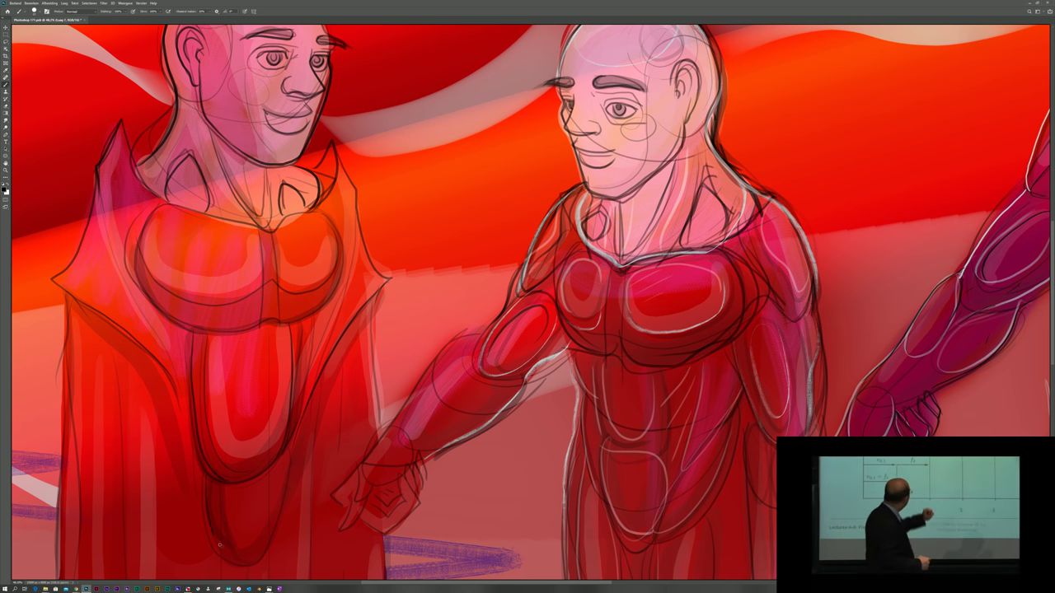
key(ctrl+0)
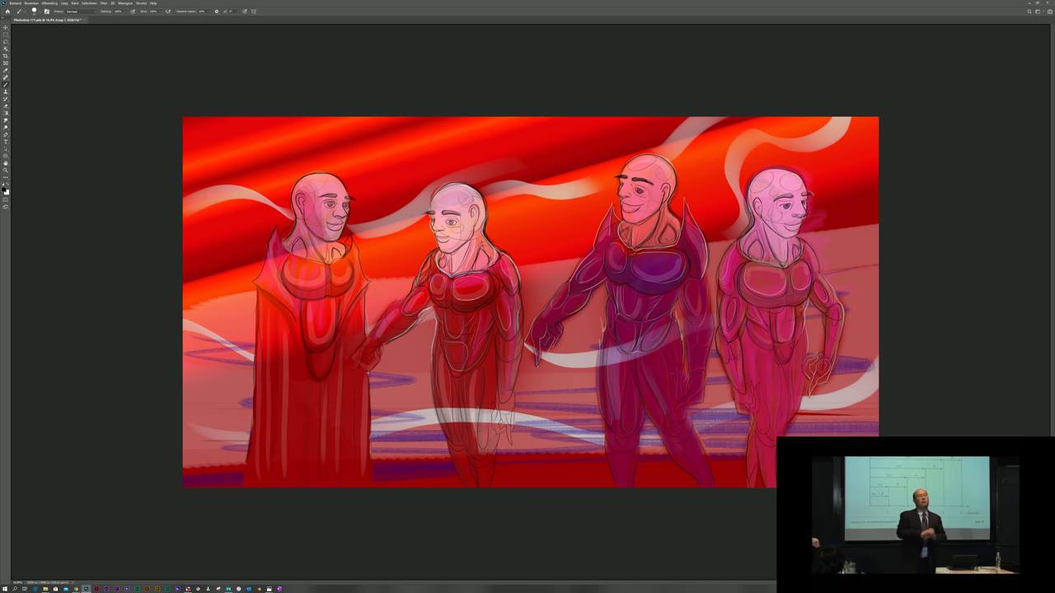
Choose a brush preset and paint two straight dark fold lines down the red robe.
key(shift)
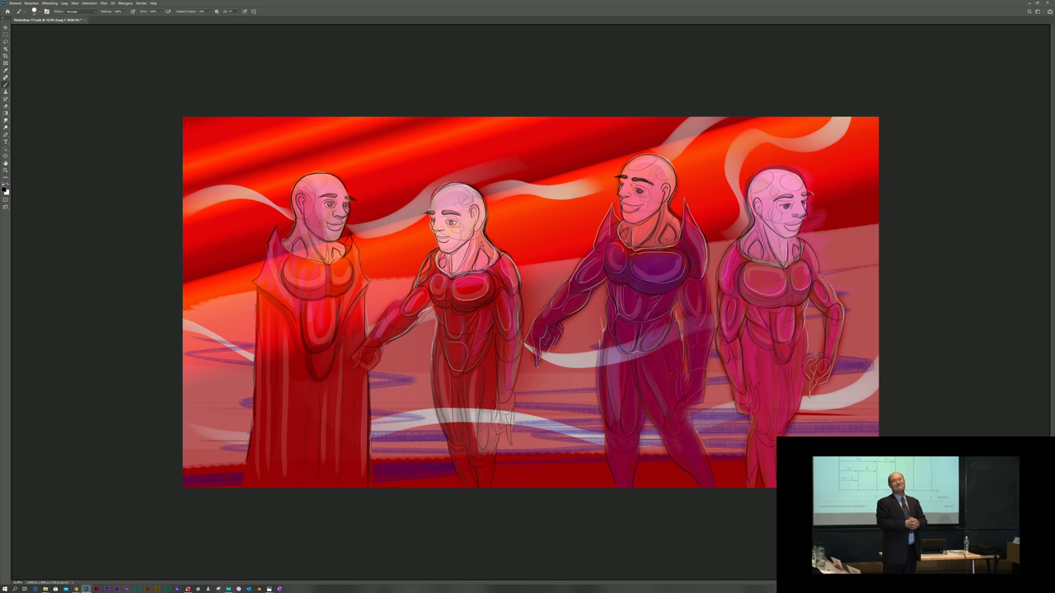
right_click(297, 286)
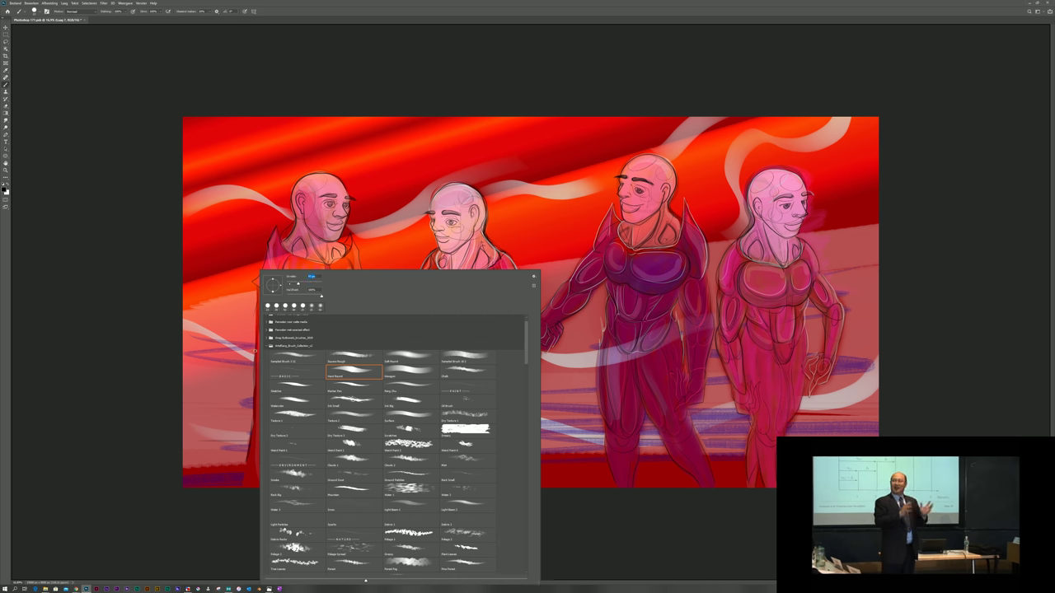
click(258, 292)
drag(257, 298, 246, 475)
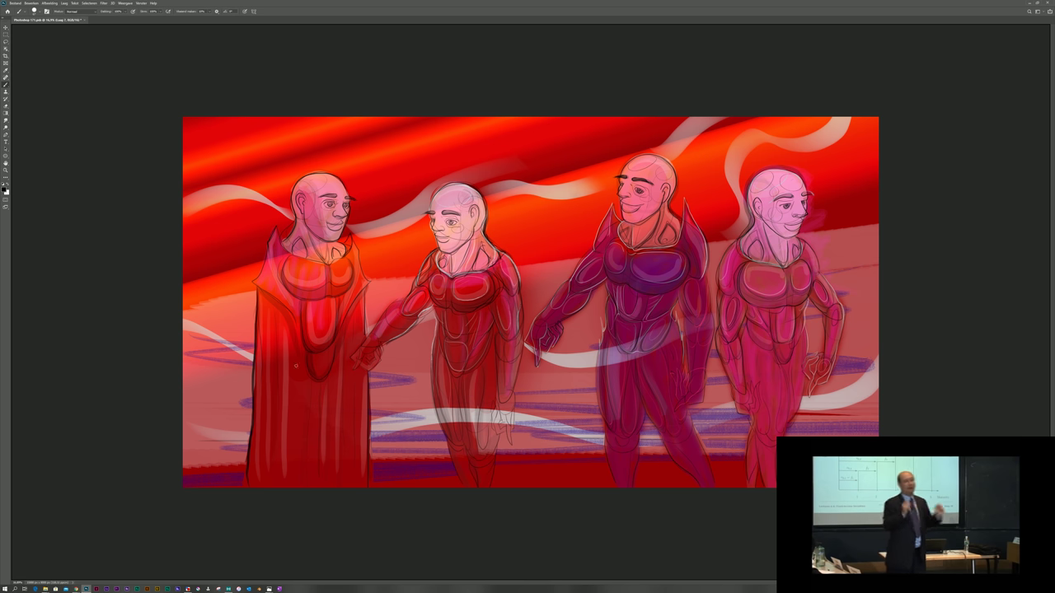
key(shift)
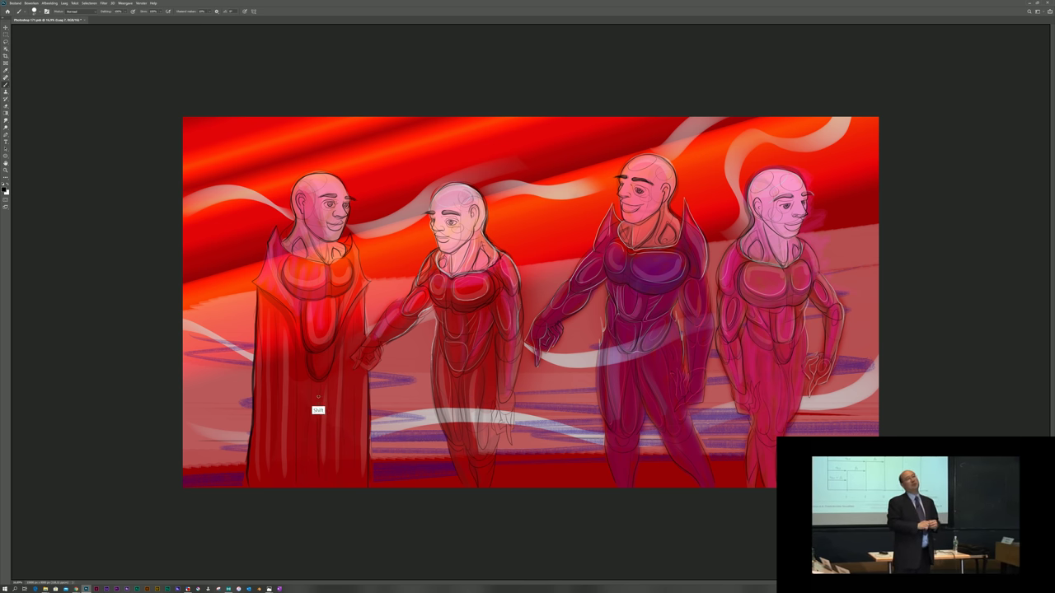
drag(318, 400, 318, 506)
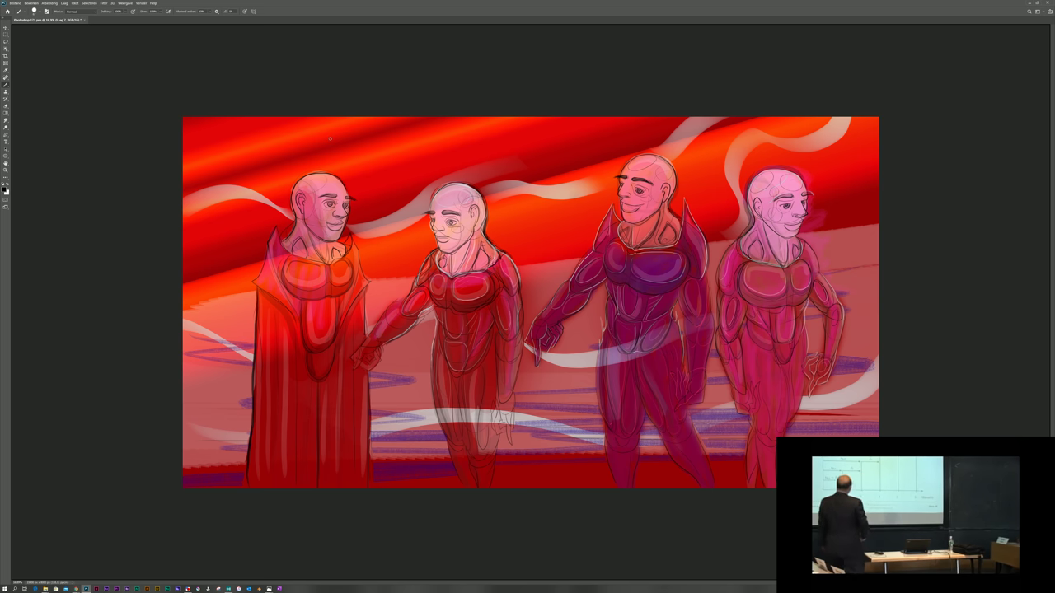
key(ctrl+plus)
Shade the second figure's upper arm, biceps and torso side with darker red strokes.
scroll(378, 384, up, 5)
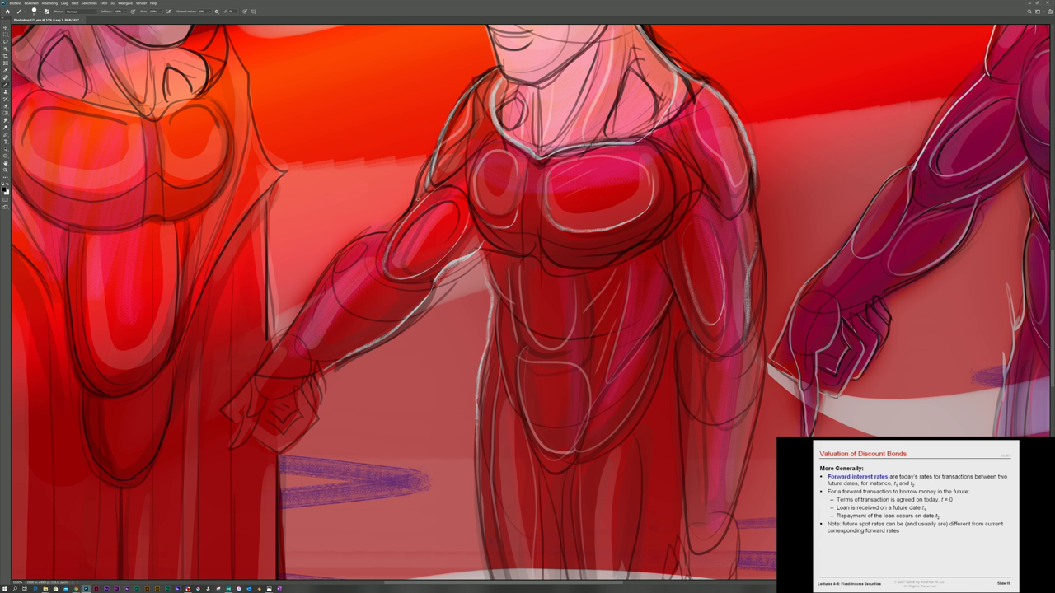
mouse_move(417, 199)
mouse_down()
mouse_move(369, 279)
mouse_move(332, 317)
mouse_up()
mouse_move(375, 287)
mouse_down()
mouse_move(429, 280)
mouse_move(334, 349)
mouse_up()
mouse_move(398, 247)
mouse_down()
mouse_move(448, 235)
mouse_move(476, 247)
mouse_move(443, 269)
mouse_up()
drag(466, 233, 411, 281)
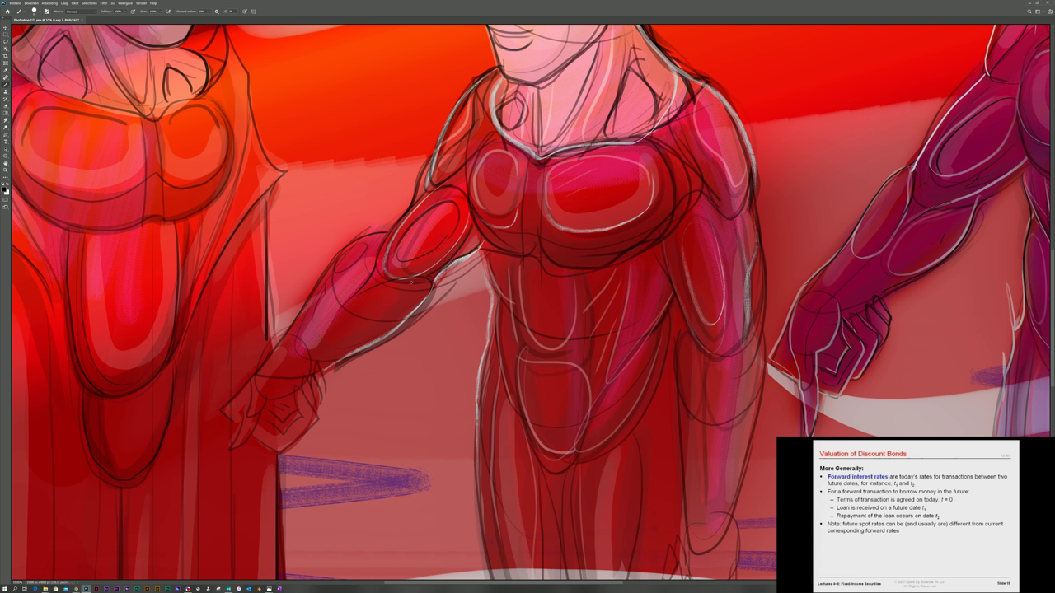
mouse_move(482, 247)
mouse_down()
mouse_move(496, 295)
mouse_move(473, 421)
mouse_up()
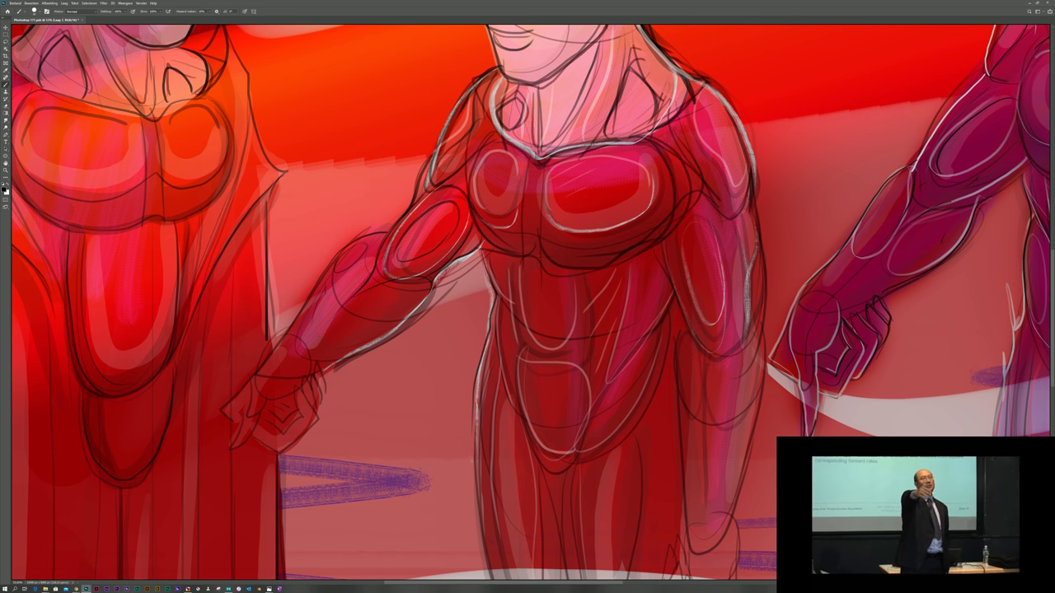
mouse_move(529, 285)
mouse_down()
mouse_move(532, 325)
mouse_move(545, 347)
mouse_up()
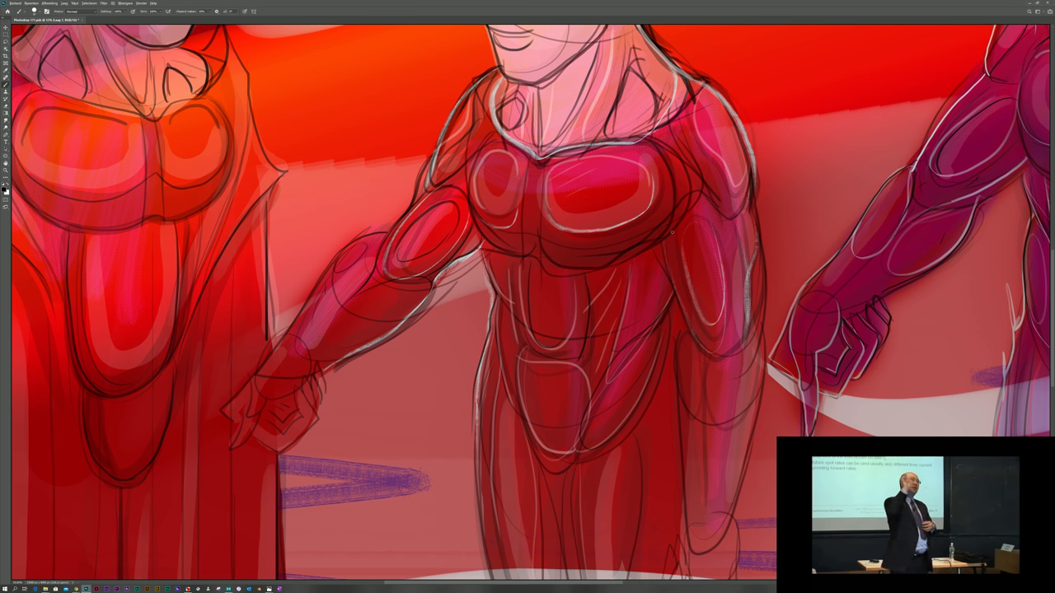
key(ctrl+minus)
key(ctrl+minus)
key(ctrl+minus)
key(ctrl+minus)
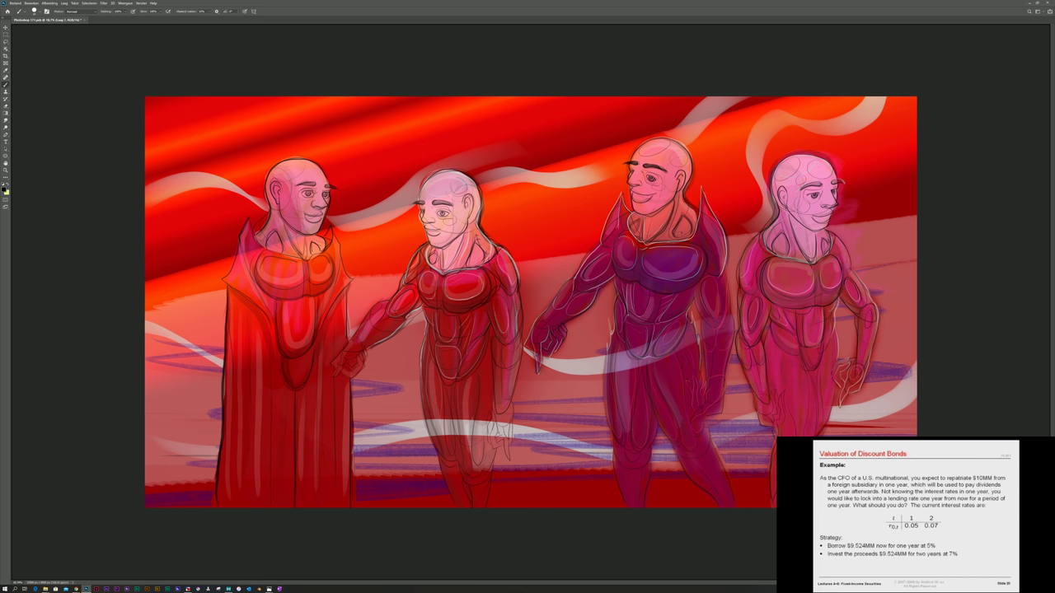
Switch to light yellow and highlight the chest and both collar edges.
key(x)
right_click(263, 251)
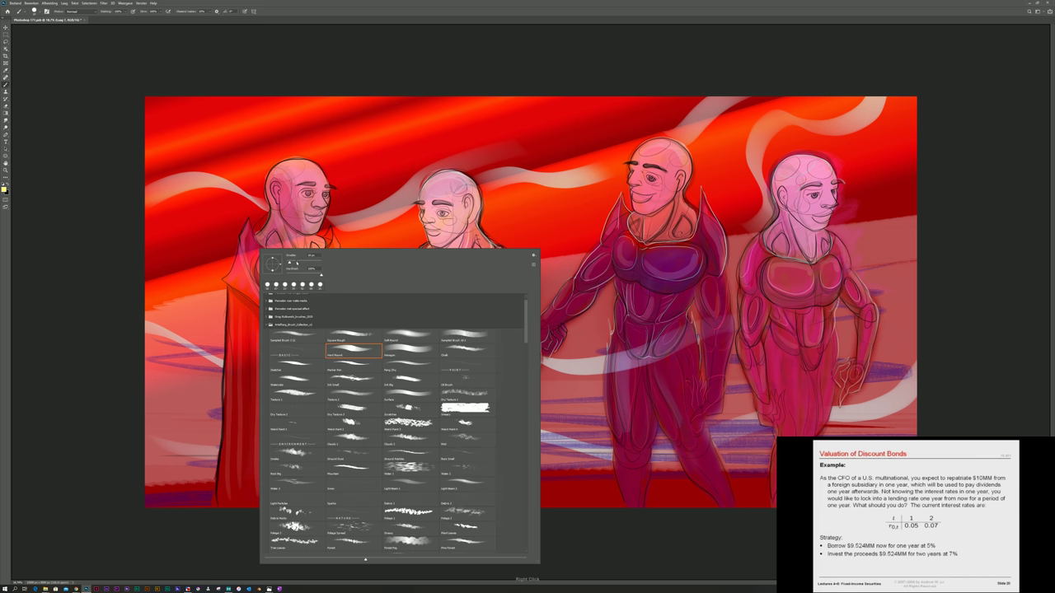
key(Escape)
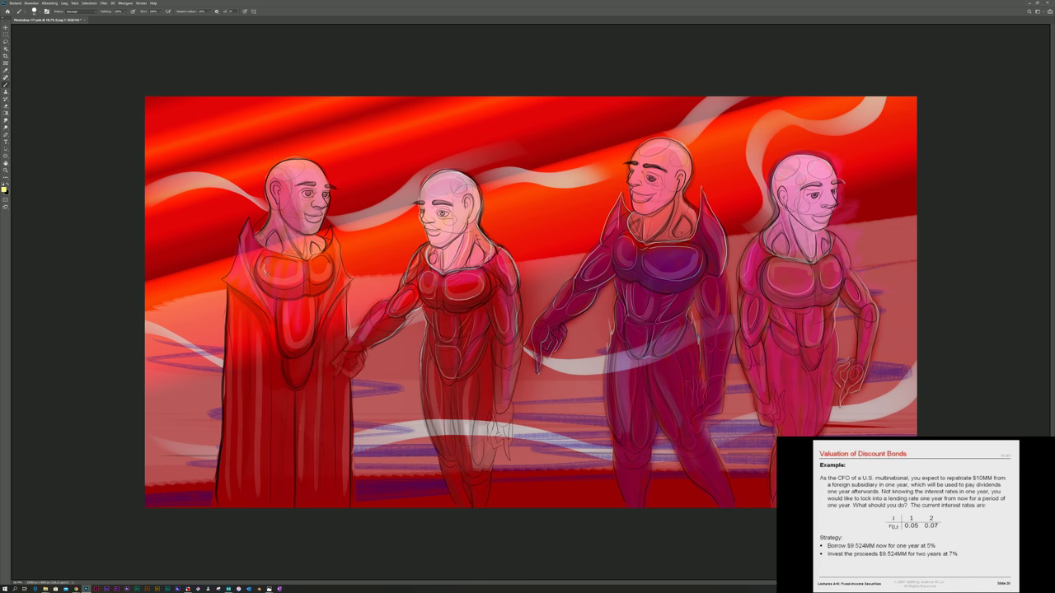
drag(263, 277, 295, 275)
drag(336, 239, 333, 295)
drag(250, 247, 258, 286)
Redo the left collar highlight and add light strokes on the collar, robe and chest.
key(ctrl+z)
drag(250, 239, 257, 284)
drag(240, 237, 229, 277)
mouse_move(344, 259)
mouse_down()
mouse_move(353, 272)
mouse_move(341, 275)
mouse_move(325, 322)
mouse_move(318, 376)
mouse_up()
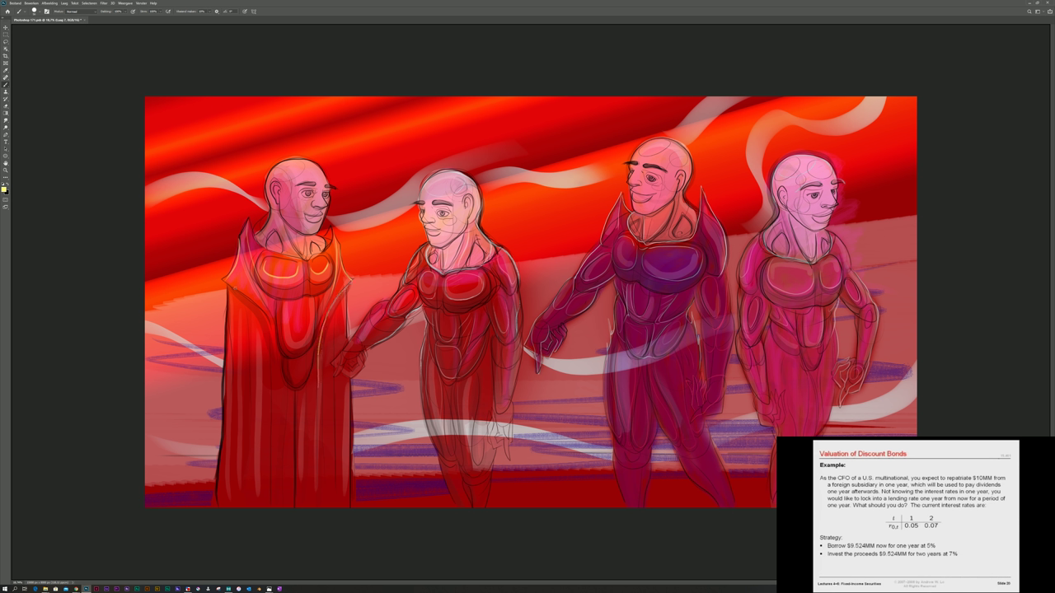
mouse_move(237, 291)
mouse_down()
mouse_move(269, 321)
mouse_move(280, 430)
mouse_up()
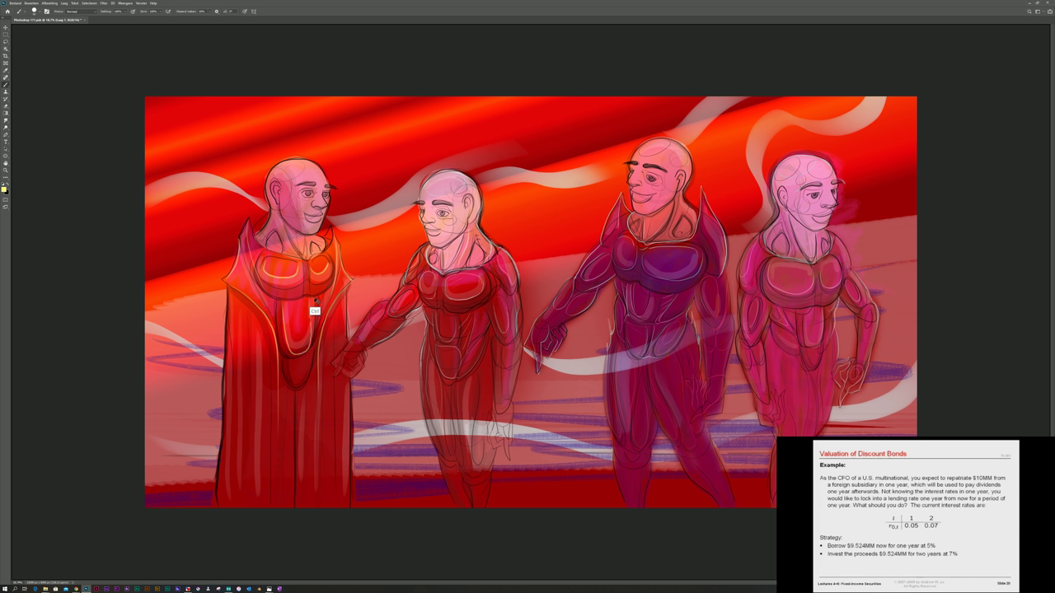
mouse_move(315, 302)
mouse_down()
mouse_move(287, 305)
mouse_move(305, 349)
mouse_move(314, 309)
mouse_move(316, 339)
mouse_move(280, 340)
mouse_up()
drag(293, 379, 311, 352)
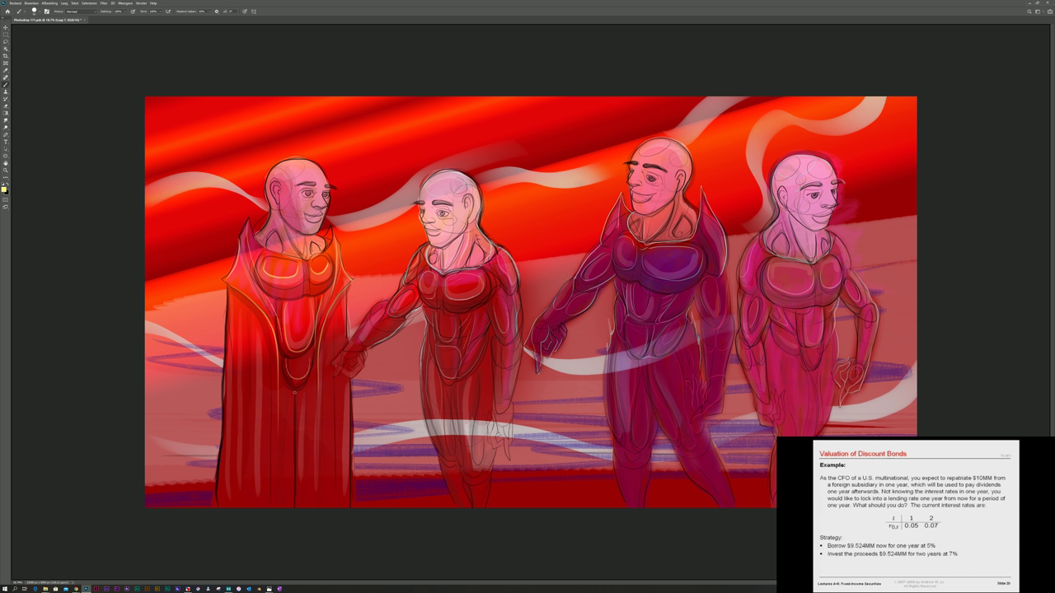
Draw five straight light vertical fold lines down the robe toward the canvas bottom.
click(302, 394)
shift+click(303, 563)
click(288, 390)
shift+click(286, 565)
click(261, 329)
shift+click(261, 548)
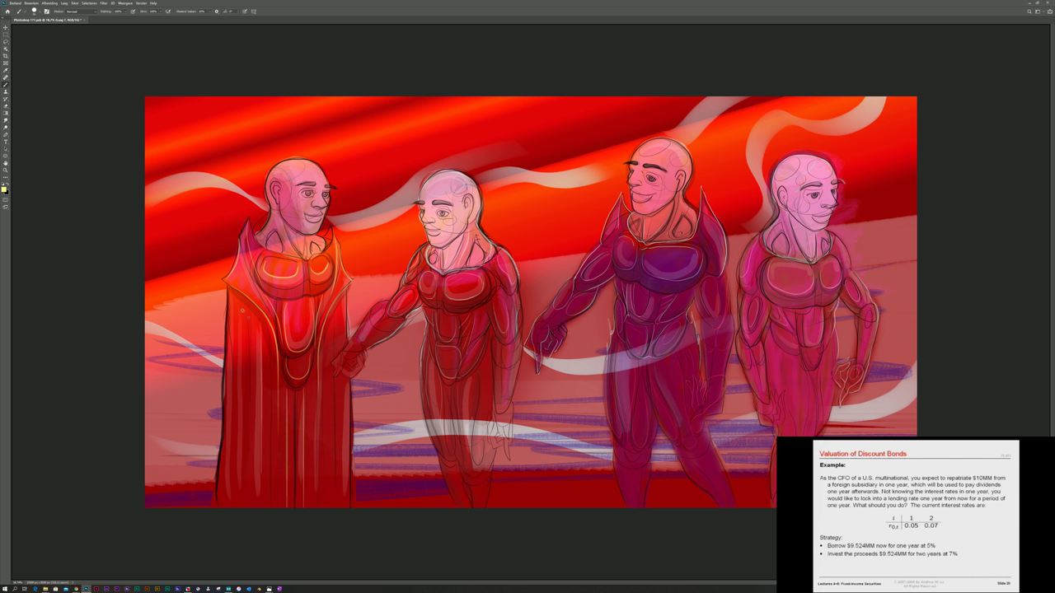
click(236, 319)
shift+click(235, 544)
click(346, 421)
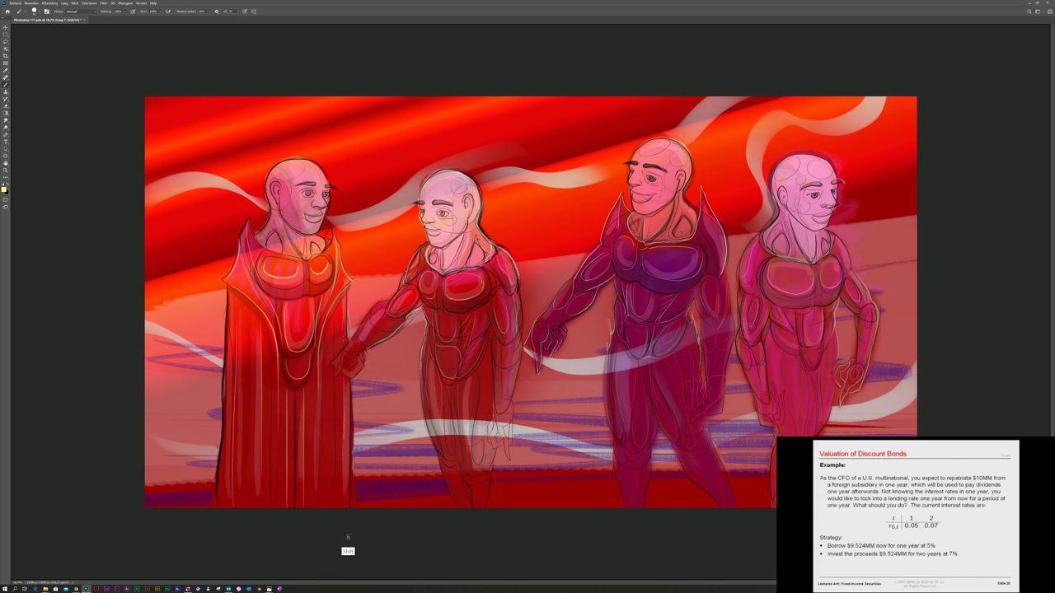
shift+click(348, 549)
Add light yellow strokes by the lower robe, the left figure's side and both shoulders.
mouse_move(355, 396)
mouse_down()
mouse_move(355, 409)
mouse_move(405, 413)
mouse_up()
mouse_move(223, 379)
mouse_down()
mouse_move(222, 403)
mouse_move(196, 417)
mouse_move(175, 410)
mouse_up()
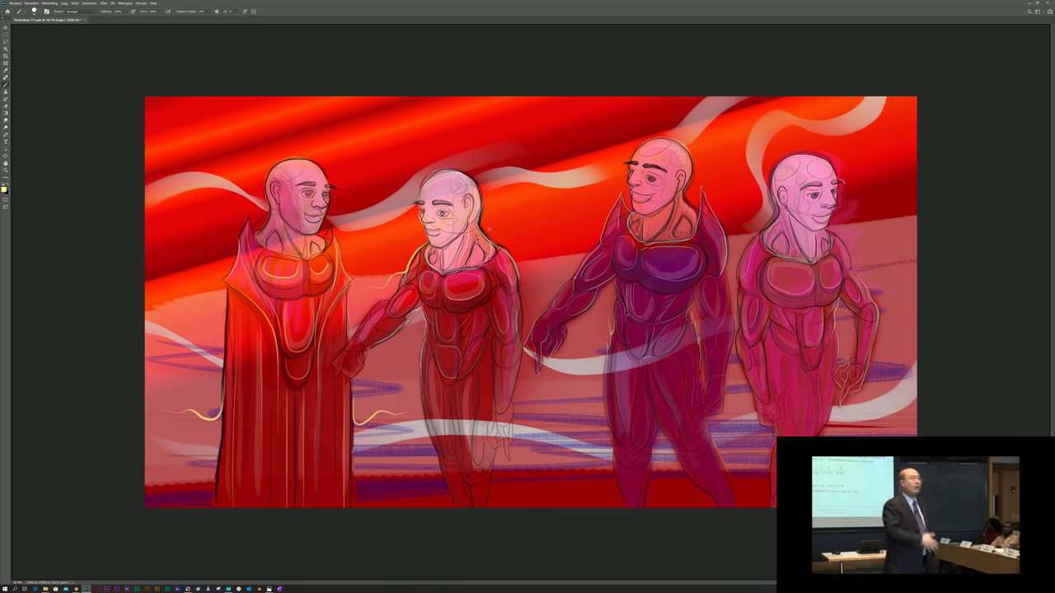
drag(489, 241, 541, 278)
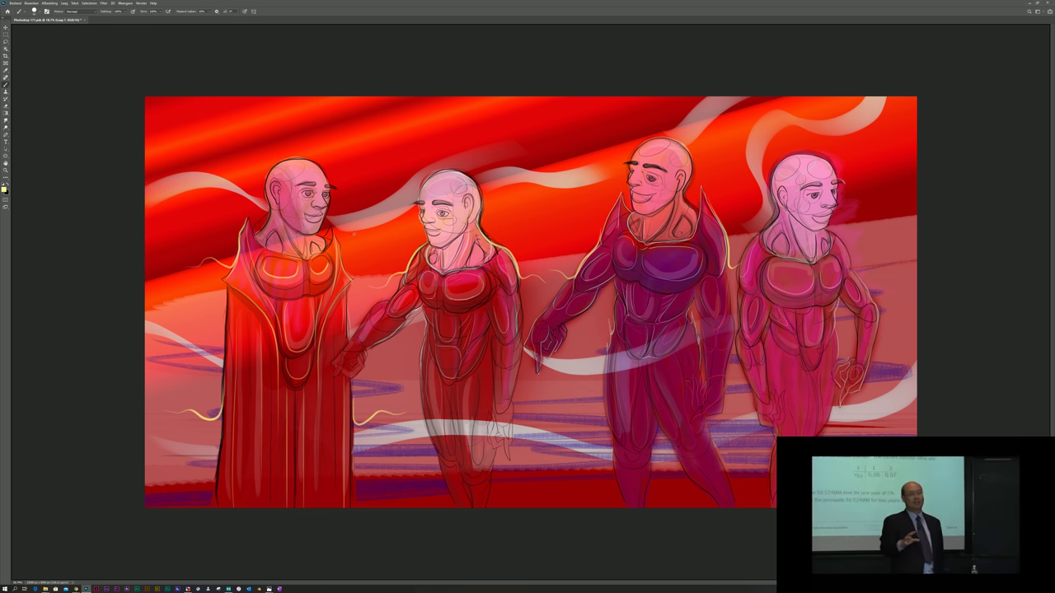
mouse_move(335, 237)
mouse_down()
mouse_move(343, 257)
mouse_move(387, 262)
mouse_up()
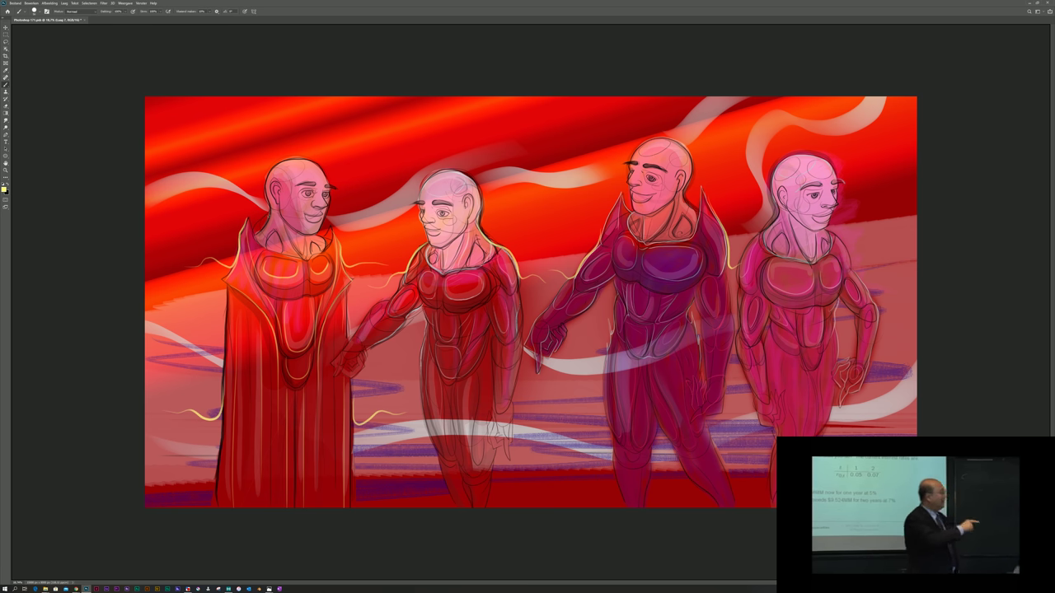
Paint golden wisps rimming the left head and rising from the second and third heads.
mouse_move(266, 195)
mouse_down()
mouse_move(290, 158)
mouse_move(322, 164)
mouse_move(328, 182)
mouse_up()
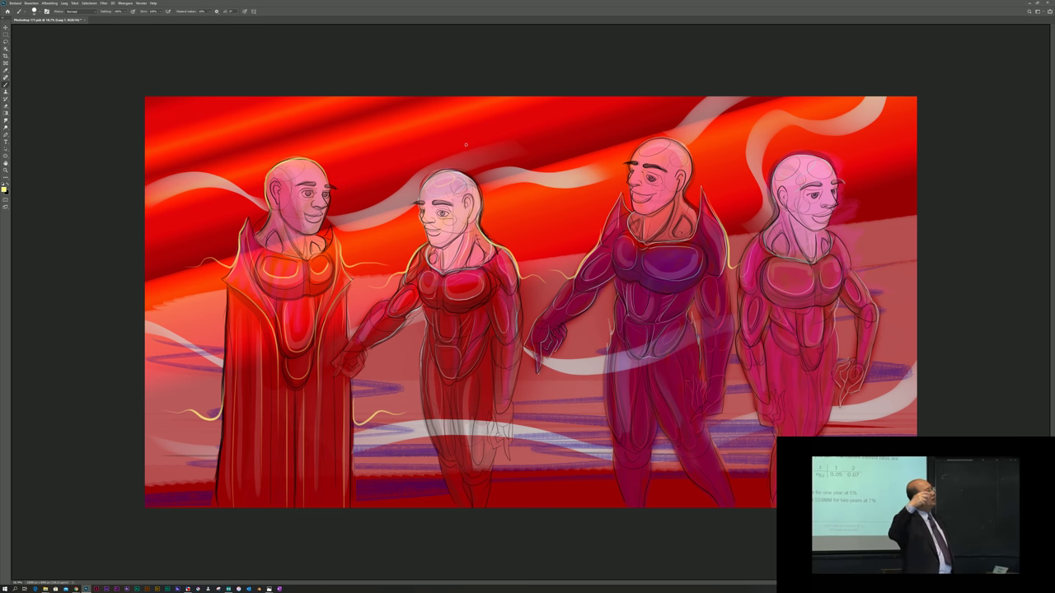
mouse_move(328, 216)
mouse_down()
mouse_move(367, 202)
mouse_move(412, 160)
mouse_up()
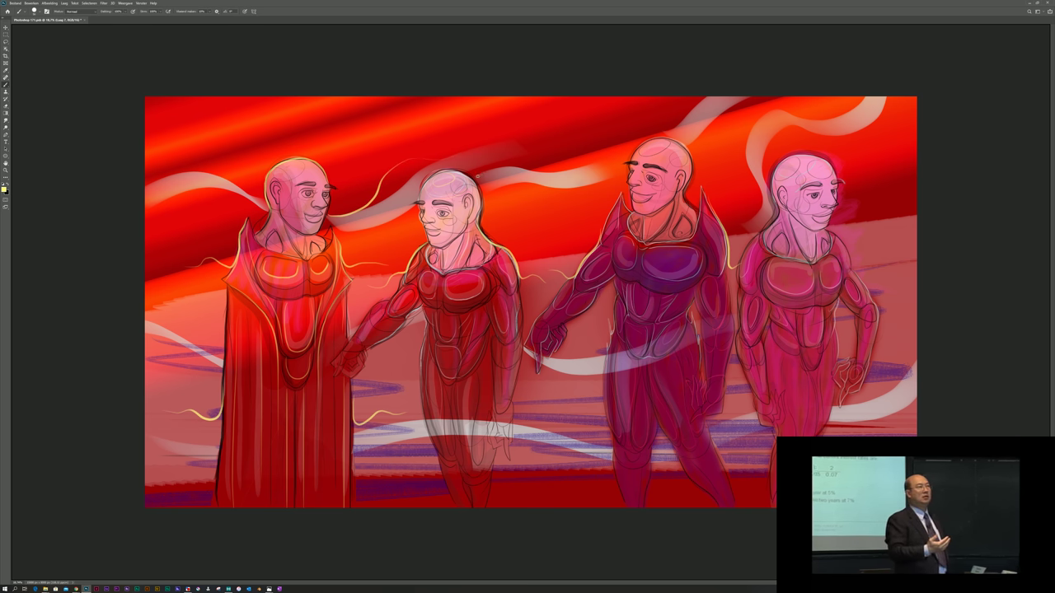
drag(483, 171, 610, 154)
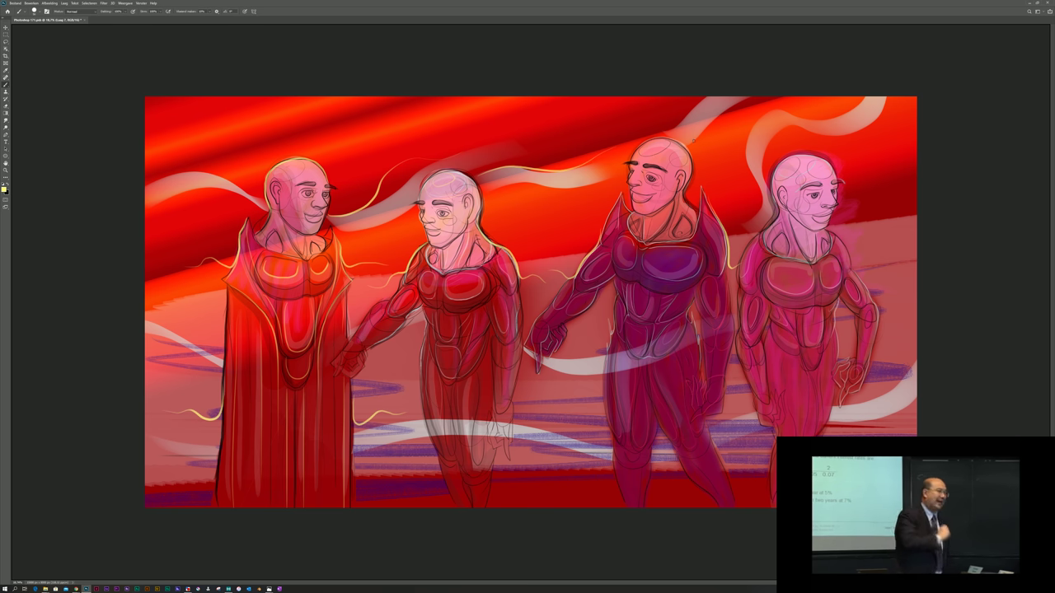
mouse_move(694, 141)
mouse_down()
mouse_move(719, 112)
mouse_move(770, 103)
mouse_up()
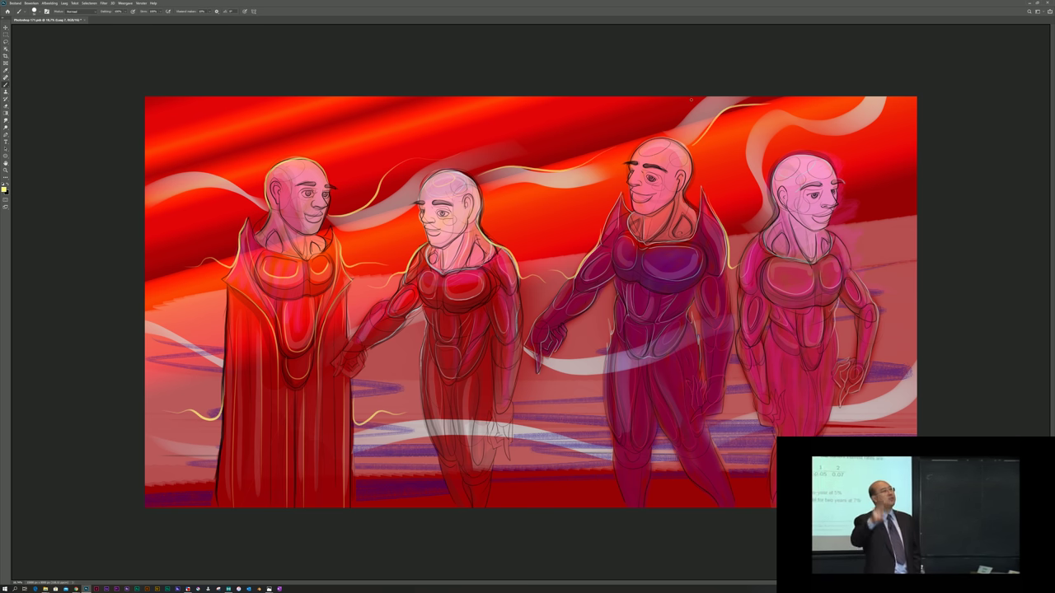
Add golden swirls across the upper sky and a wisp beside the second figure's head.
mouse_move(151, 206)
mouse_down()
mouse_move(210, 208)
mouse_move(186, 215)
mouse_move(192, 202)
mouse_move(161, 175)
mouse_move(229, 146)
mouse_move(196, 147)
mouse_up()
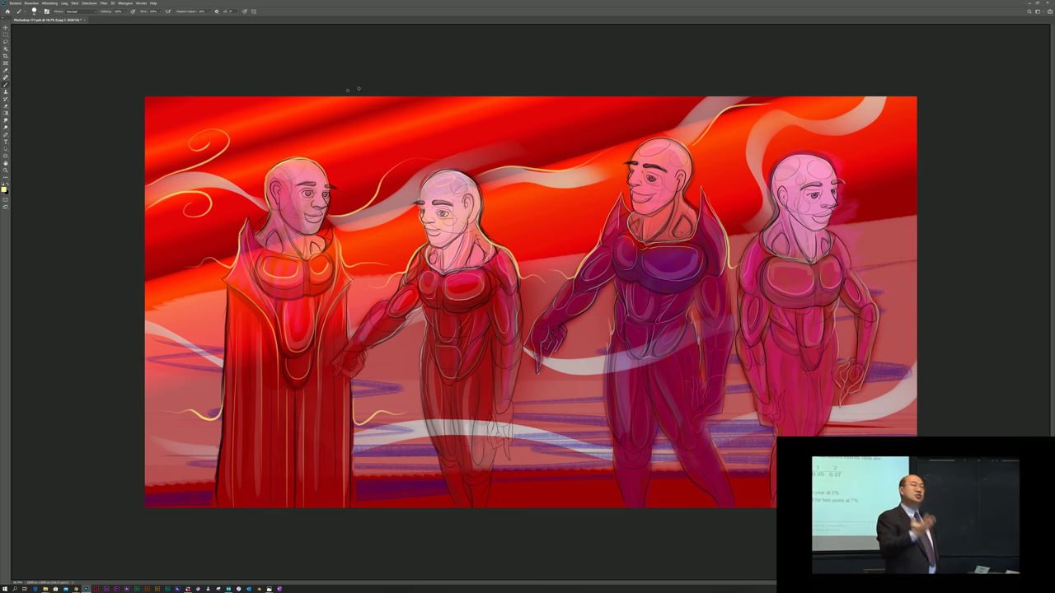
mouse_move(271, 164)
mouse_down()
mouse_move(282, 150)
mouse_move(355, 137)
mouse_move(333, 135)
mouse_up()
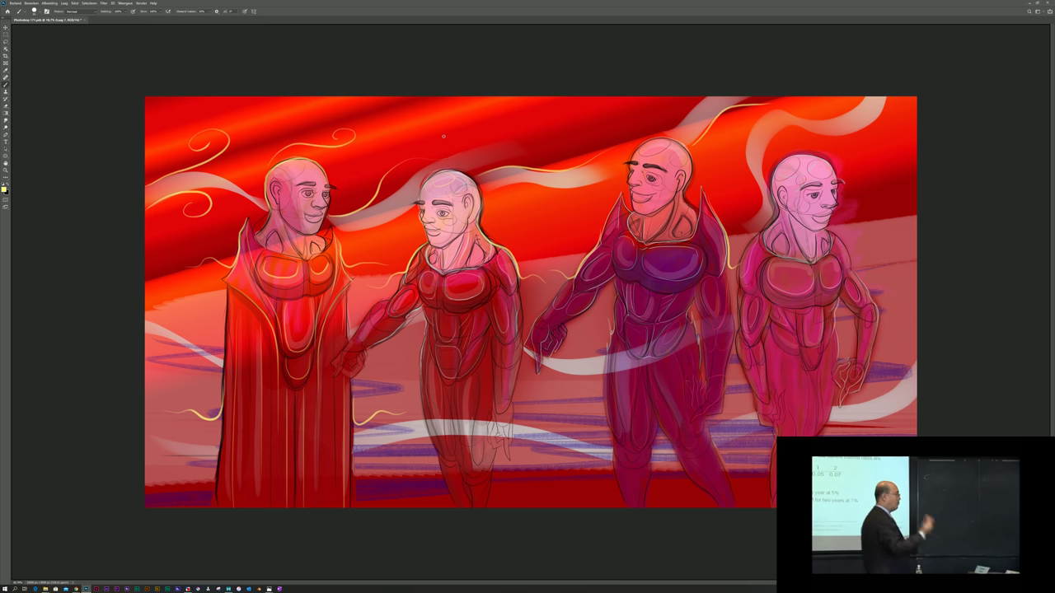
drag(409, 140, 520, 119)
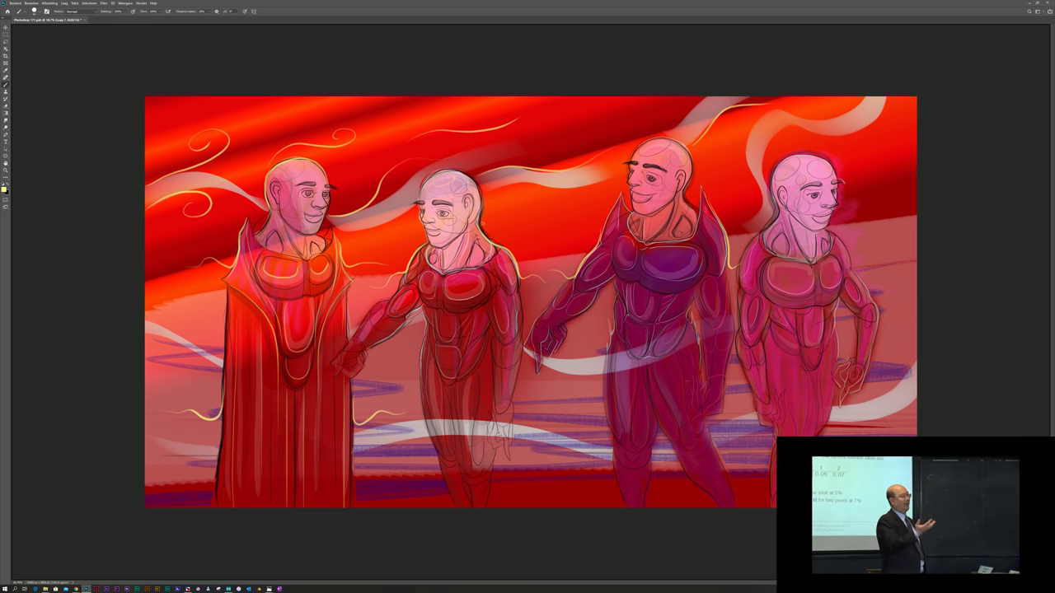
mouse_move(476, 224)
mouse_down()
mouse_move(487, 203)
mouse_move(556, 208)
mouse_up()
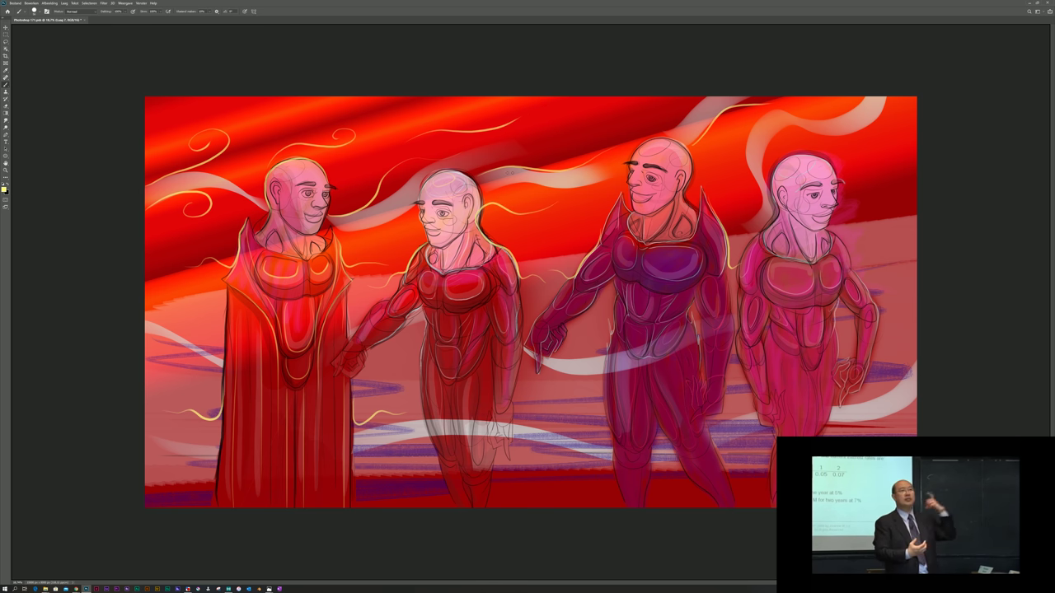
key(ctrl+z)
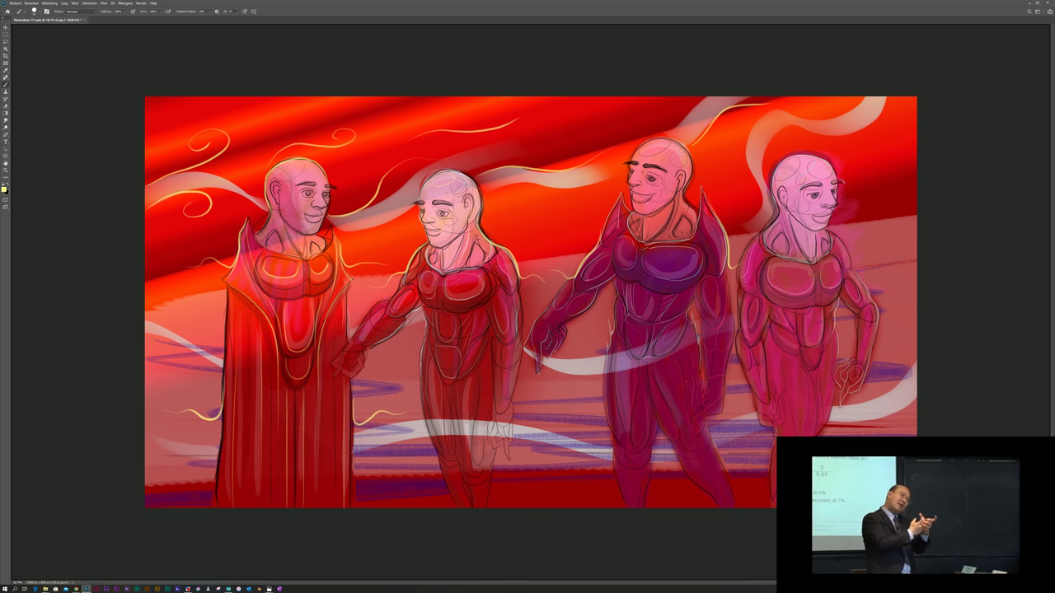
mouse_move(478, 183)
mouse_down()
mouse_move(486, 225)
mouse_move(553, 204)
mouse_up()
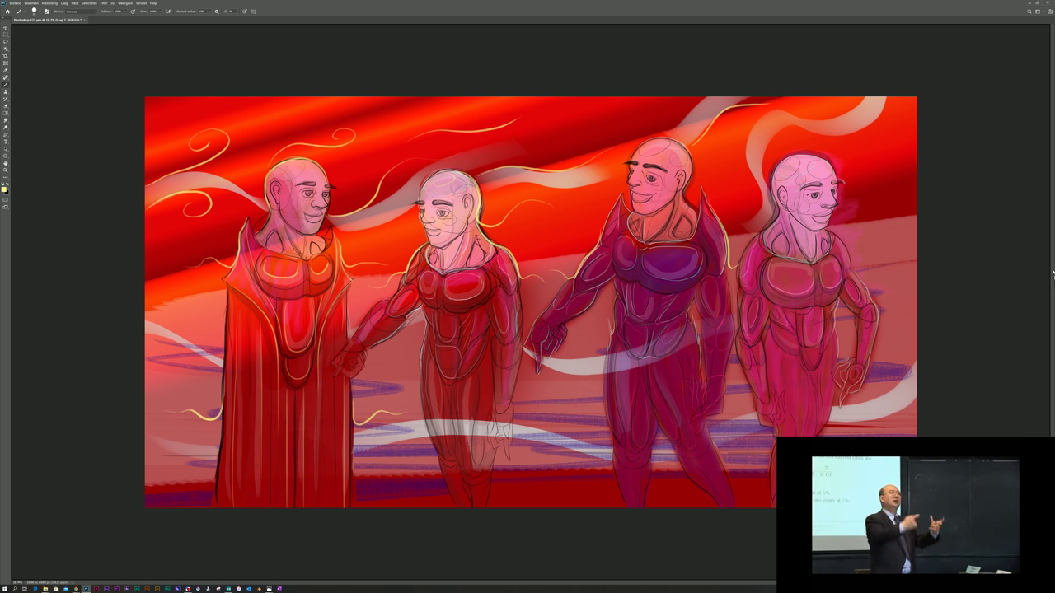
Add a yellow highlight along the purple figure's leg.
scroll(701, 289, up, 3)
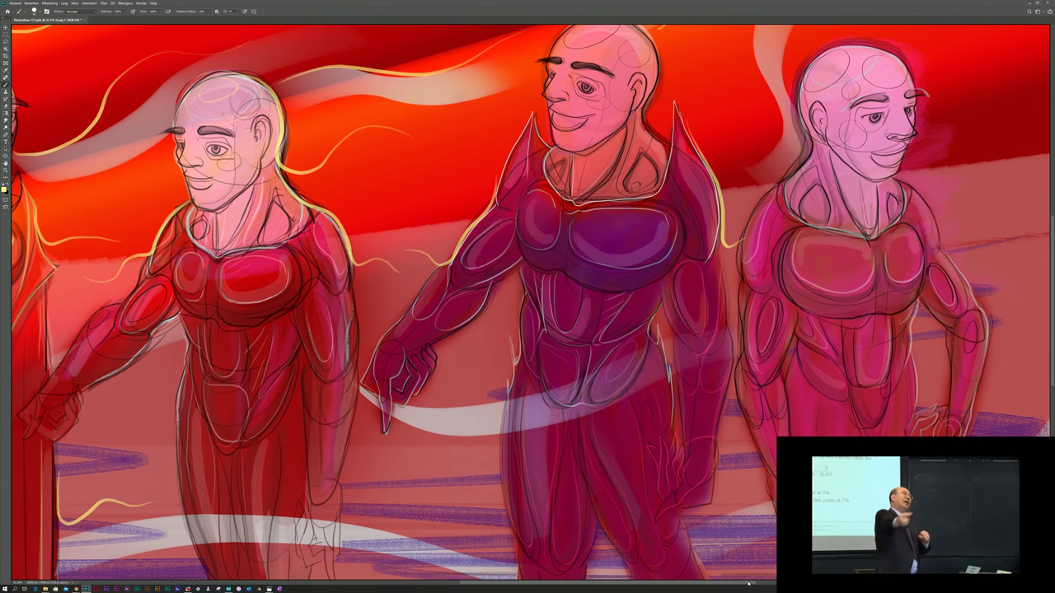
scroll(528, 305, right, 5)
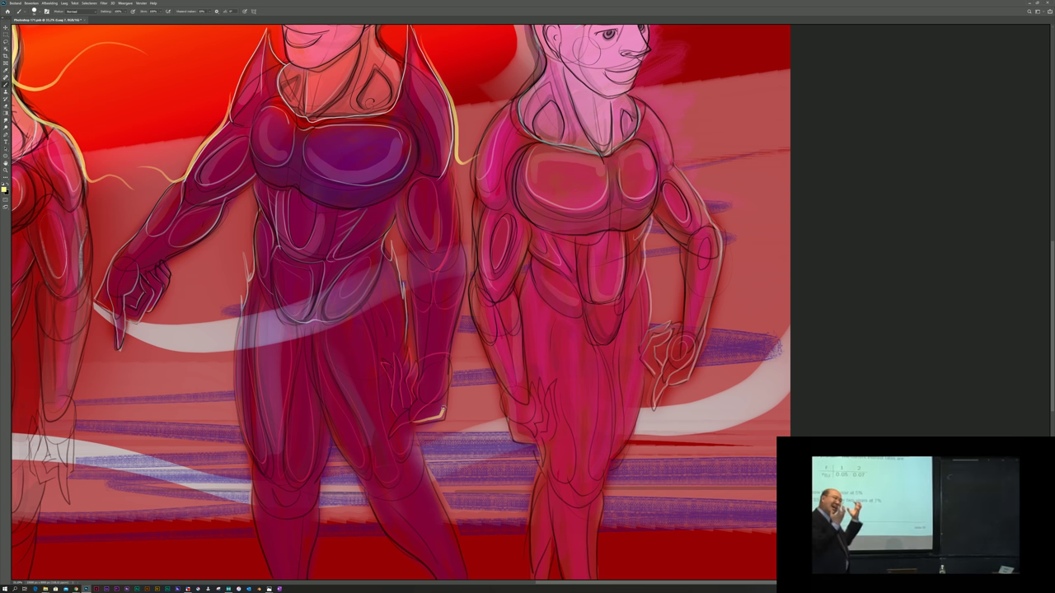
drag(415, 435, 466, 577)
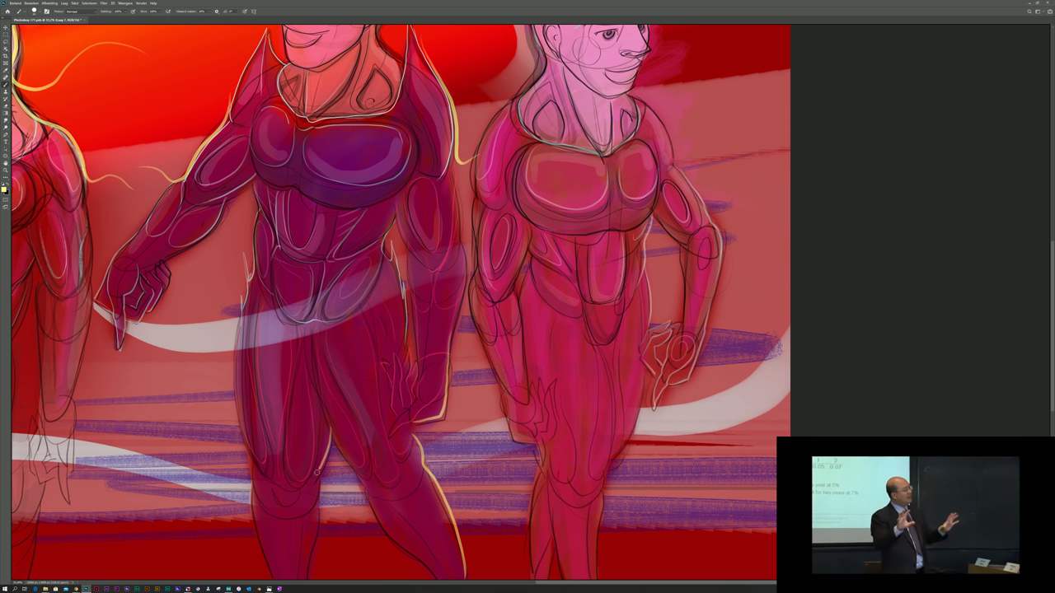
key(ctrl+0)
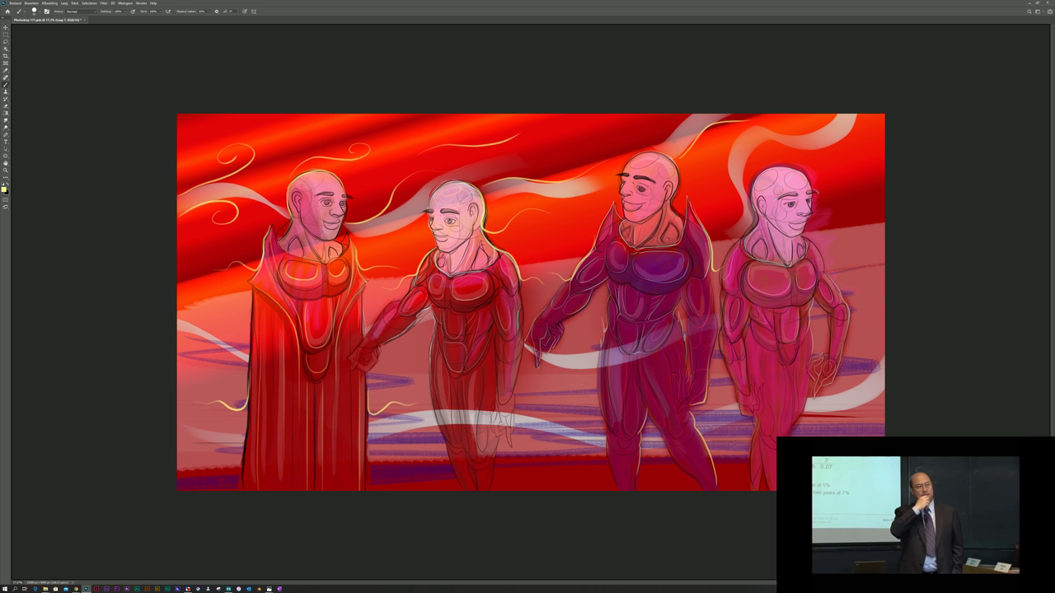
Rim the purple figure's head, neck and jawline with yellow light.
scroll(651, 202, up, 3)
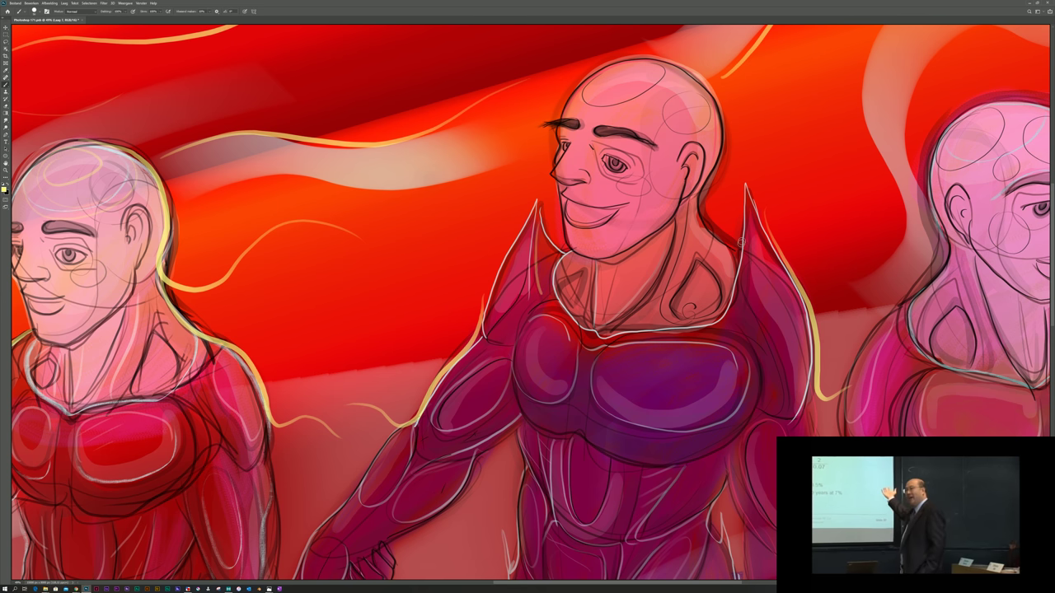
drag(729, 241, 702, 175)
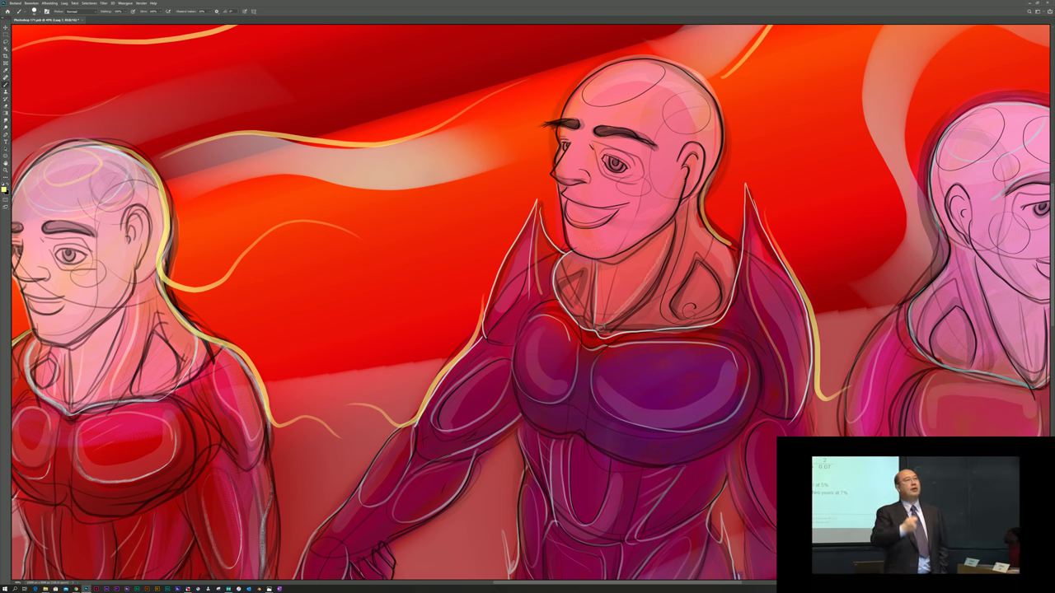
mouse_move(588, 254)
mouse_down()
mouse_move(666, 220)
mouse_move(678, 203)
mouse_up()
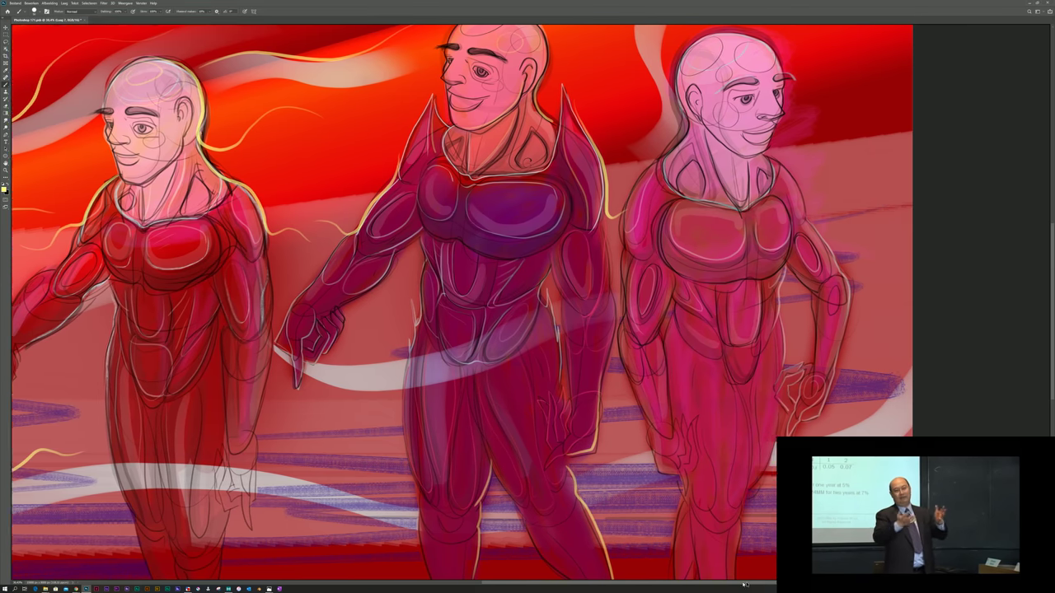
scroll(745, 584, right, 3)
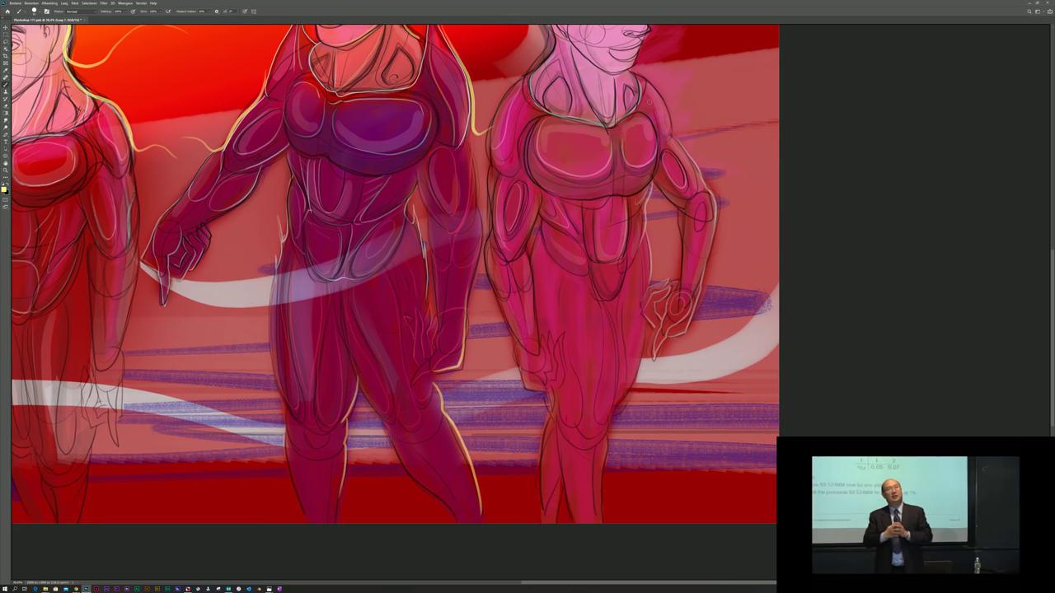
key(ctrl+minus)
key(ctrl+minus)
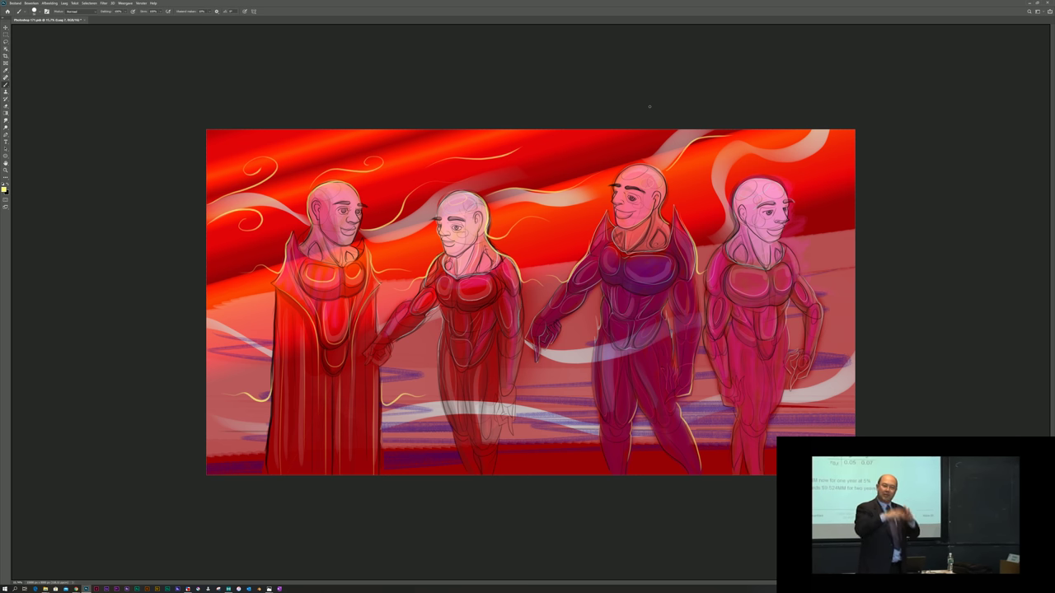
Reset colours to black and white, swap to a white foreground, and pick a brush preset.
key(d)
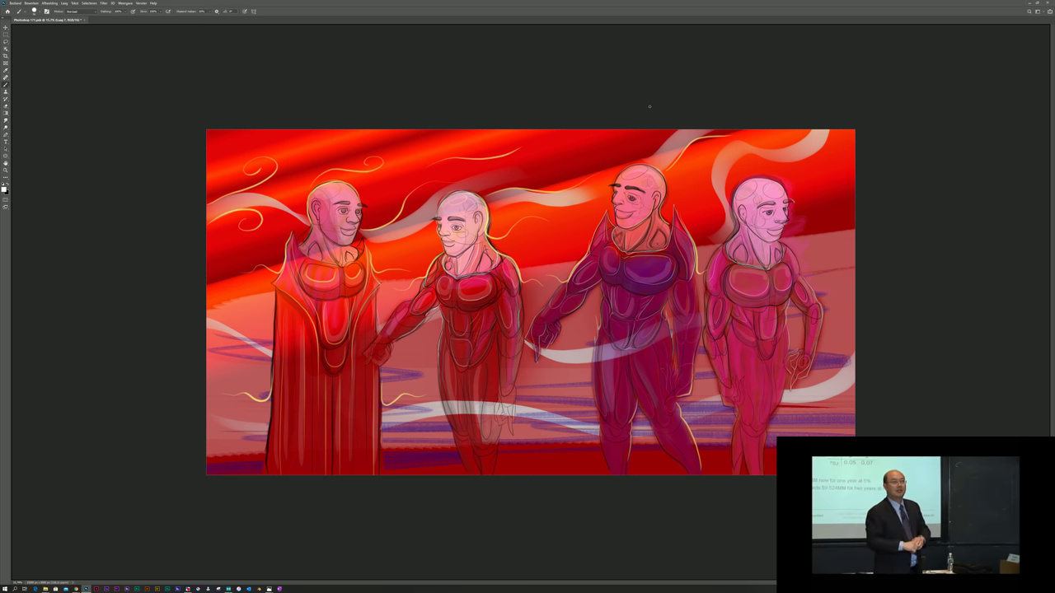
key(x)
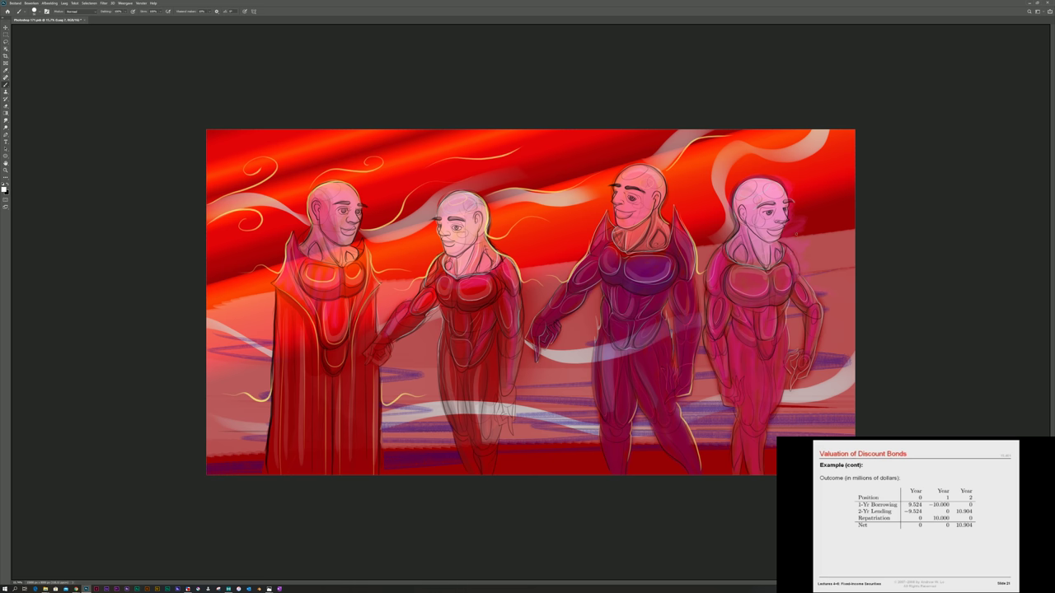
scroll(636, 346, up, 5)
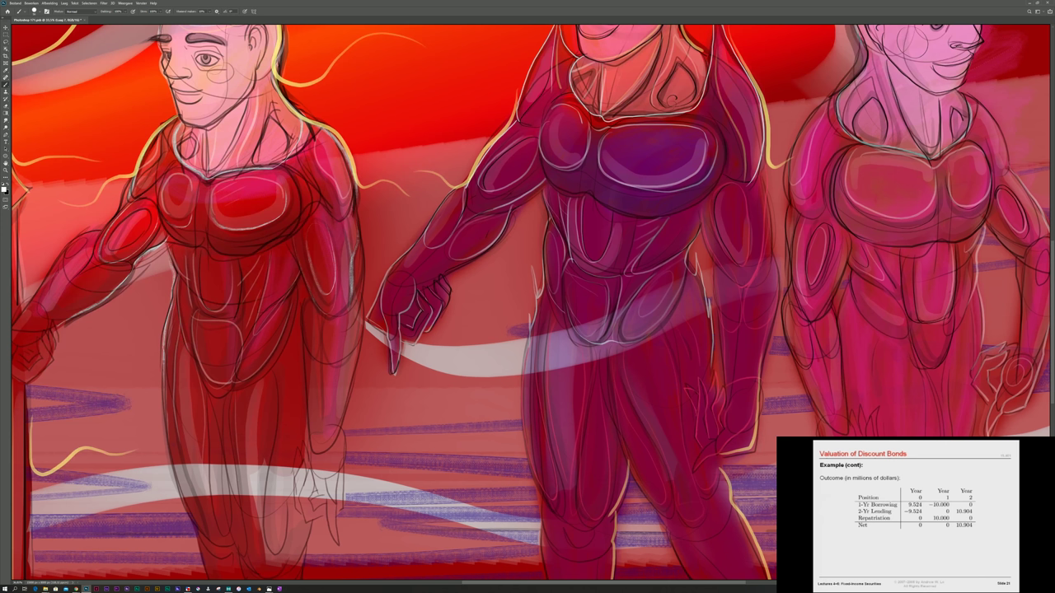
scroll(321, 307, right, 5)
right_click(422, 255)
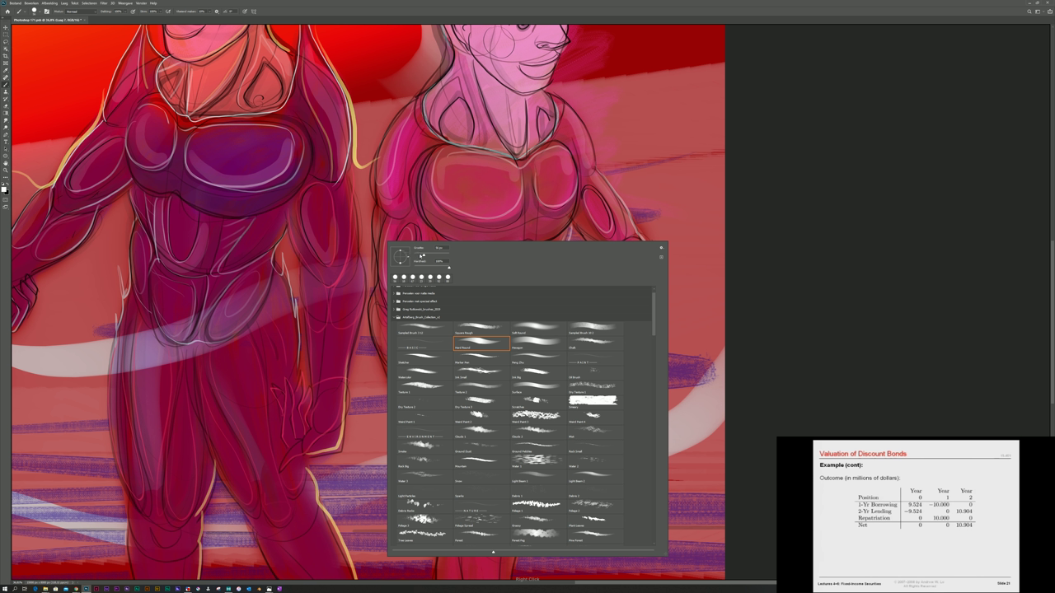
click(733, 150)
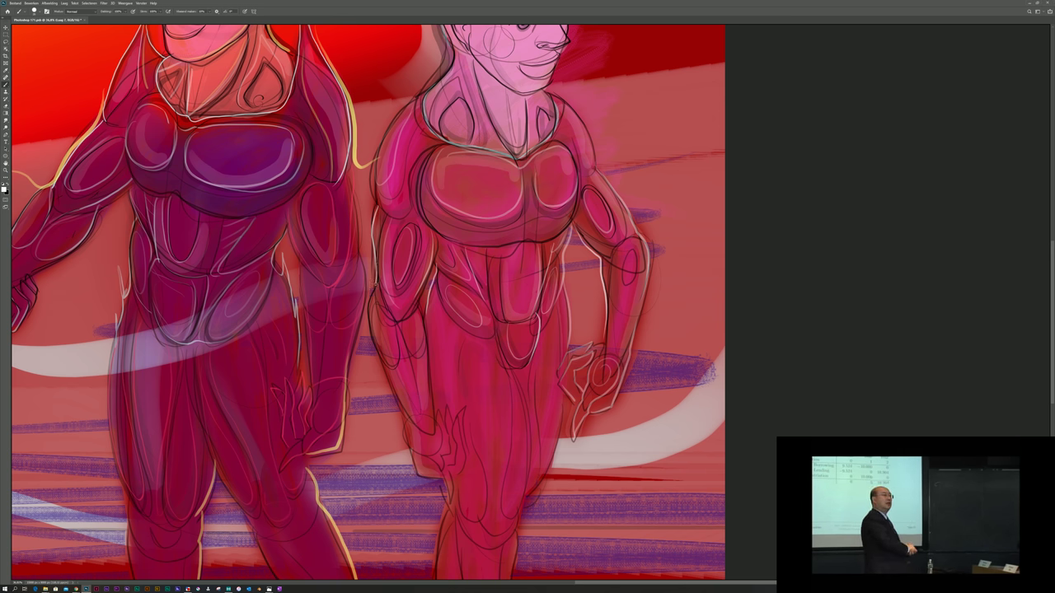
Paint three thin white wisps across the upper background beside and above the rightmost head.
key(ctrl+0)
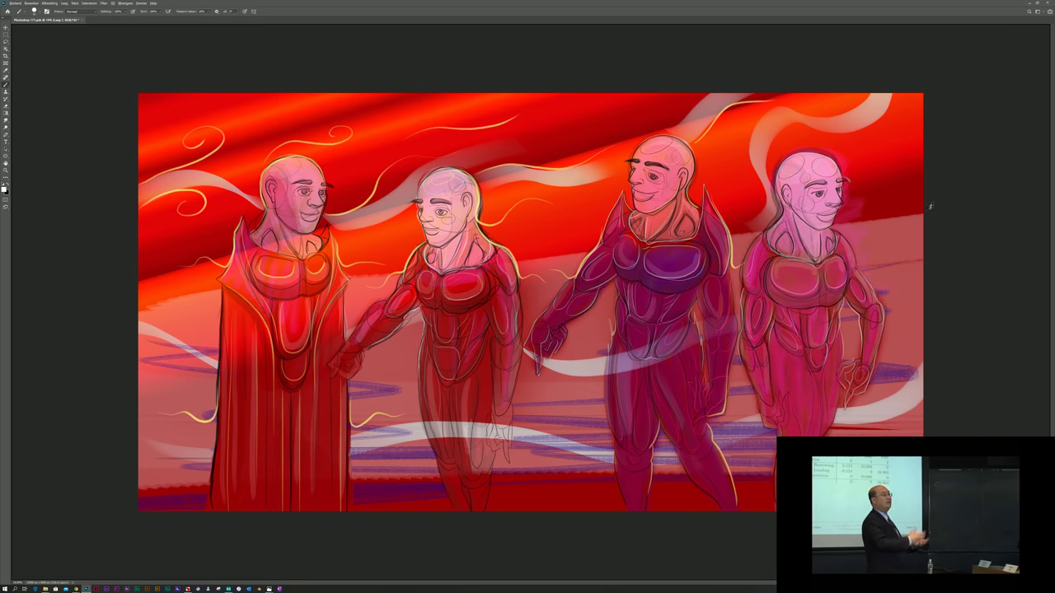
scroll(771, 229, up, 2)
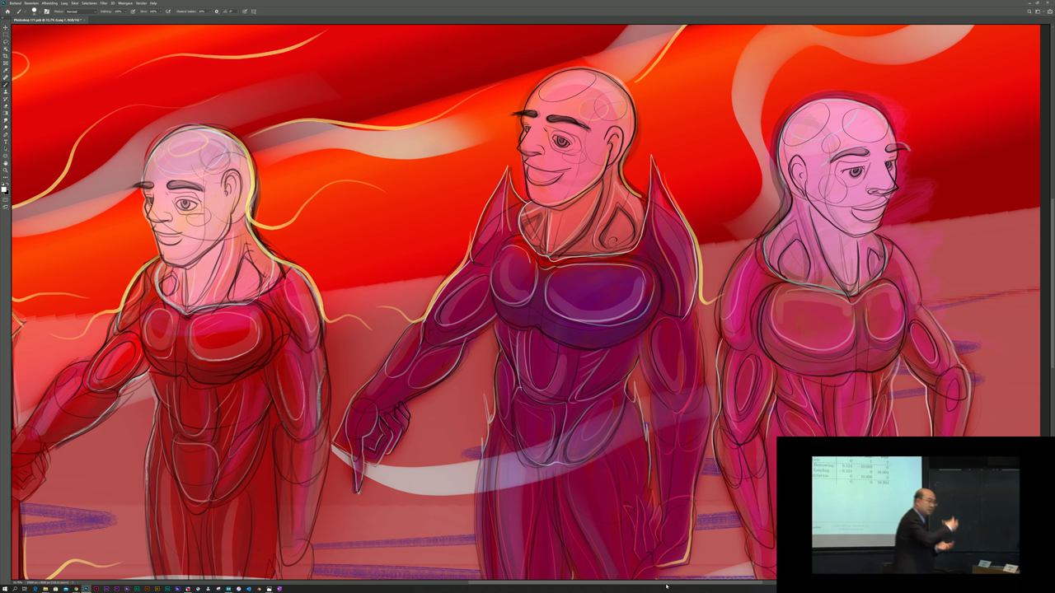
click(666, 586)
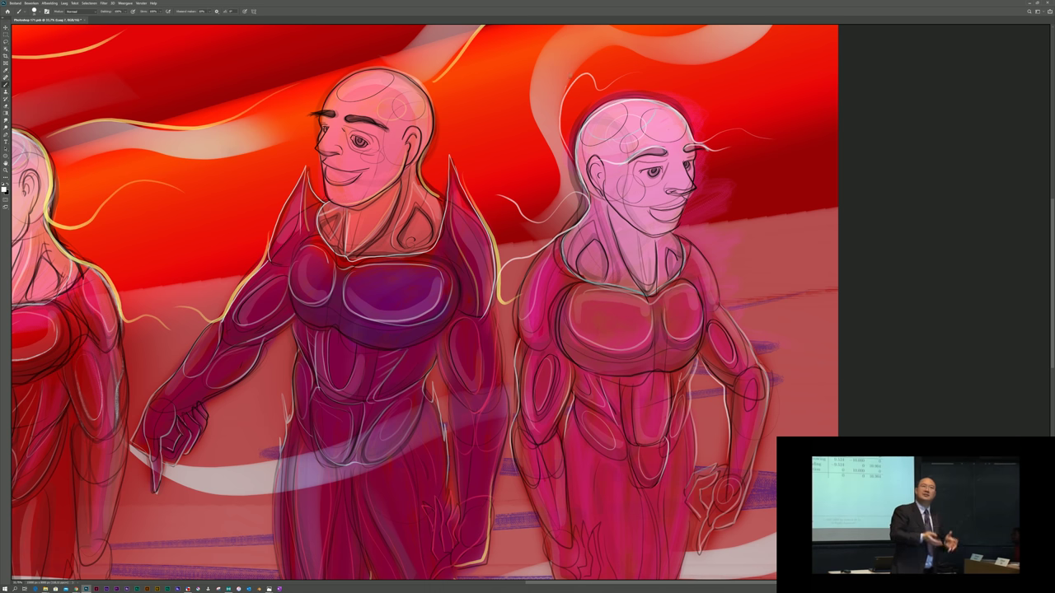
mouse_move(626, 48)
mouse_down()
mouse_move(651, 68)
mouse_move(711, 74)
mouse_up()
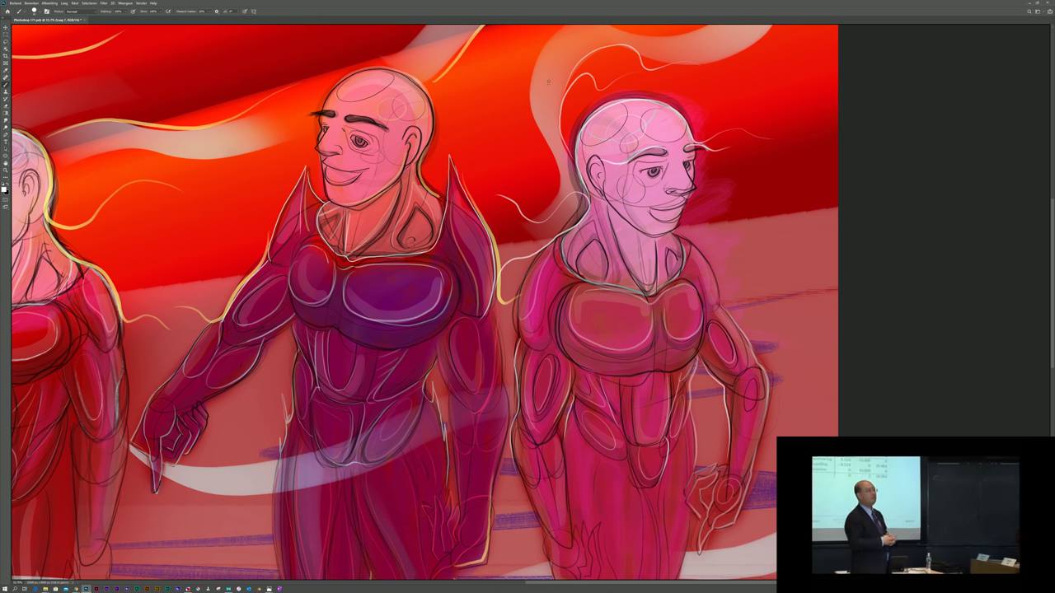
mouse_move(557, 170)
mouse_down()
mouse_move(542, 141)
mouse_move(511, 158)
mouse_move(544, 48)
mouse_up()
drag(474, 93, 540, 39)
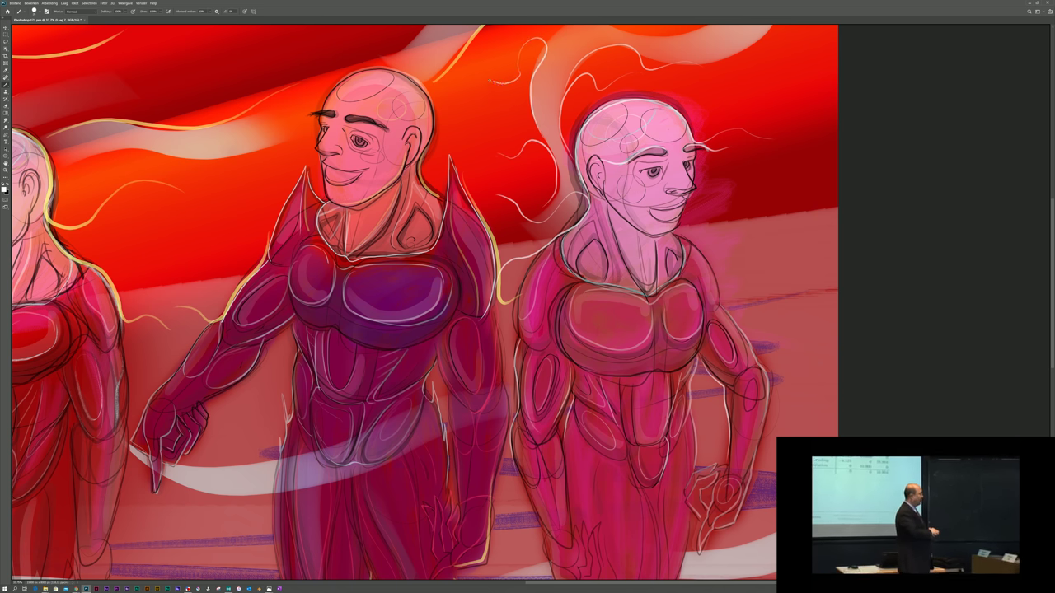
scroll(425, 303, down, 1)
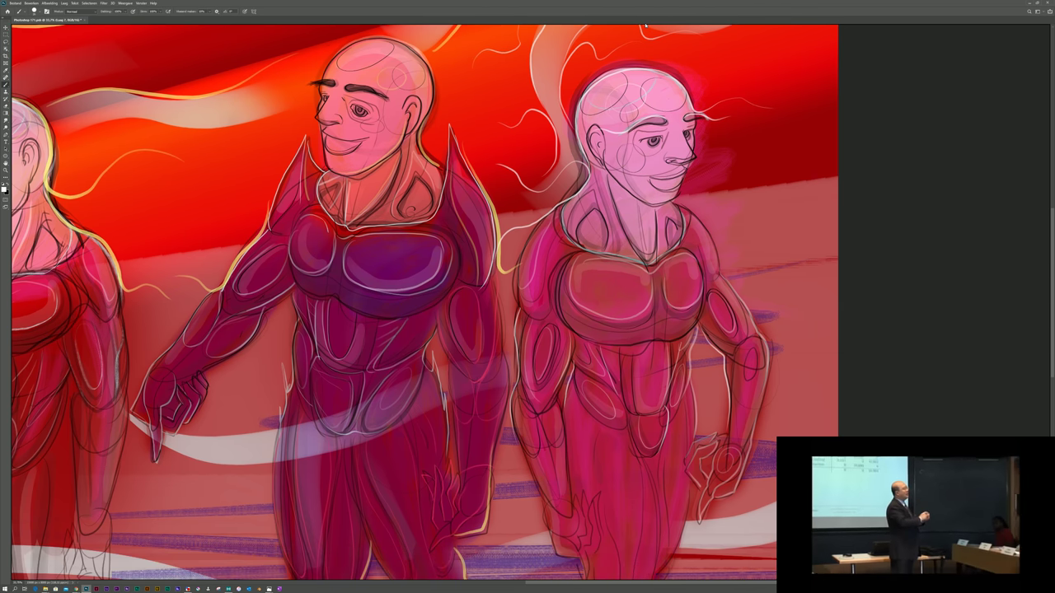
key(ctrl+0)
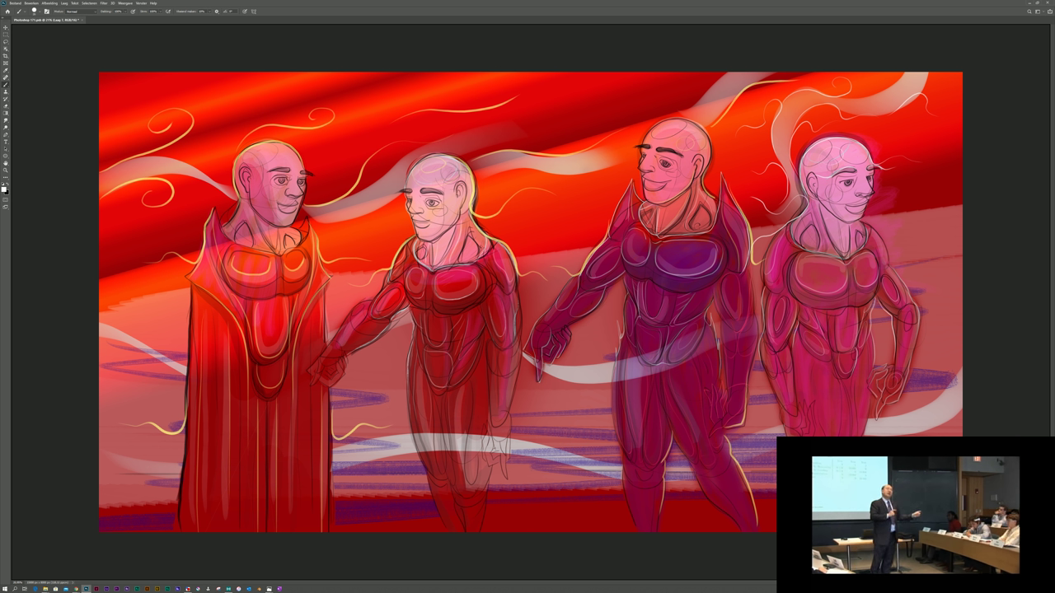
Add a wavy white wisp right of the fourth head and darken its cheek and nose outline.
drag(875, 227, 923, 210)
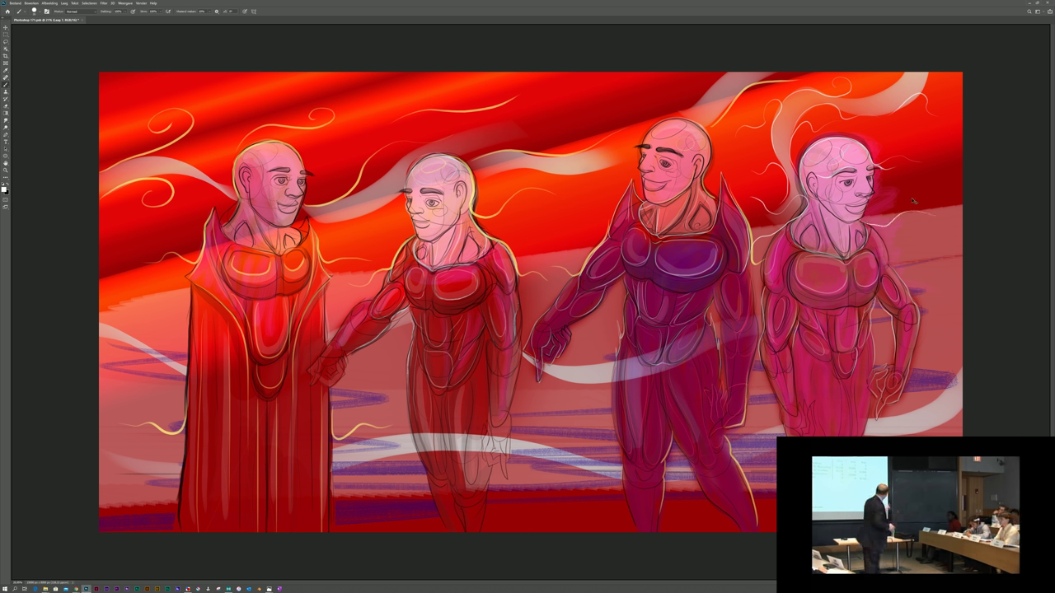
scroll(907, 193, up, 2)
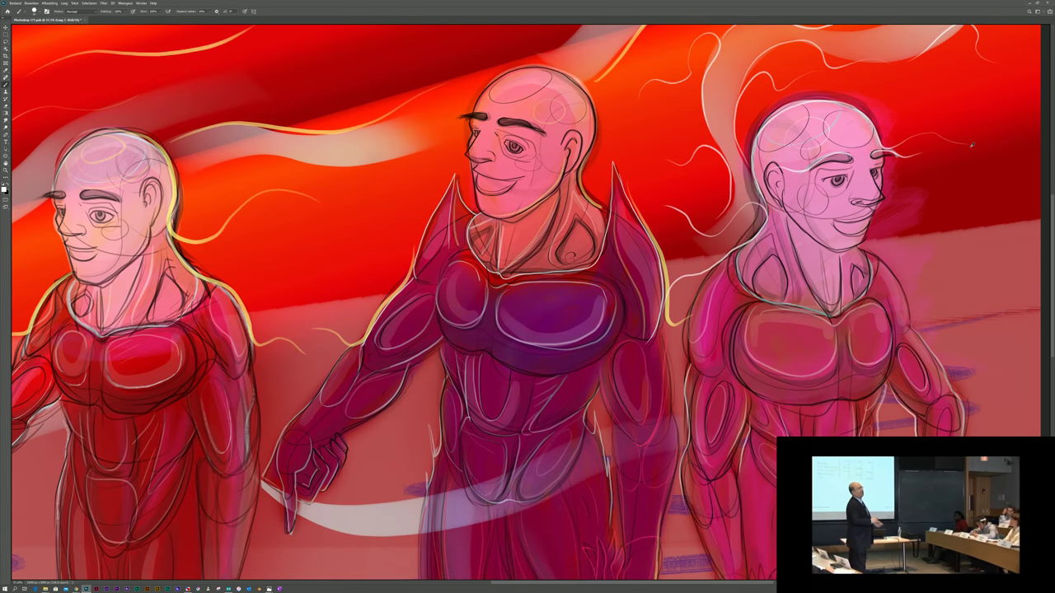
scroll(972, 145, up, 3)
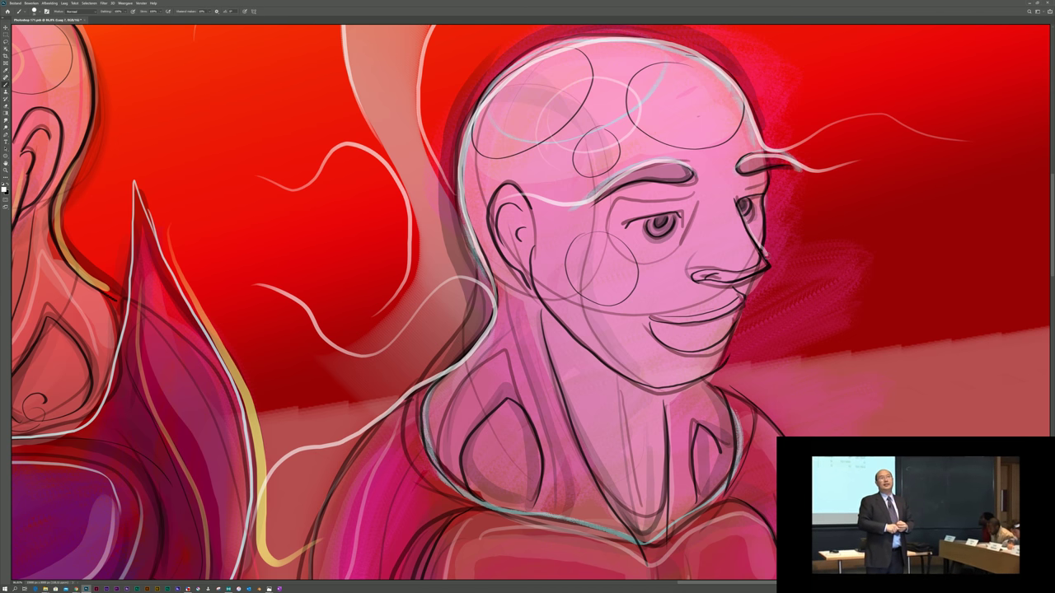
drag(752, 232, 767, 261)
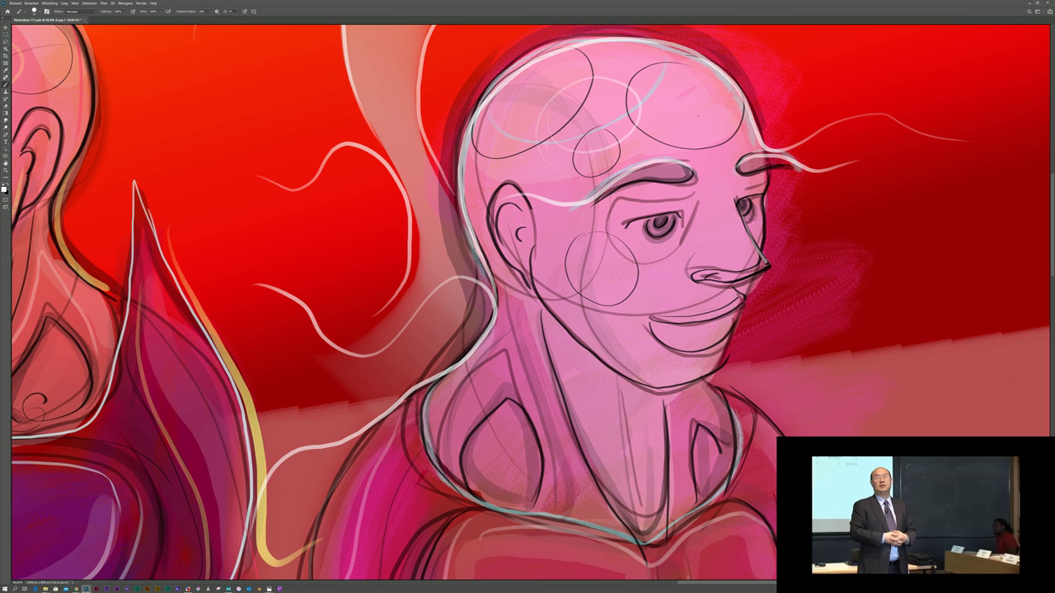
drag(741, 206, 757, 277)
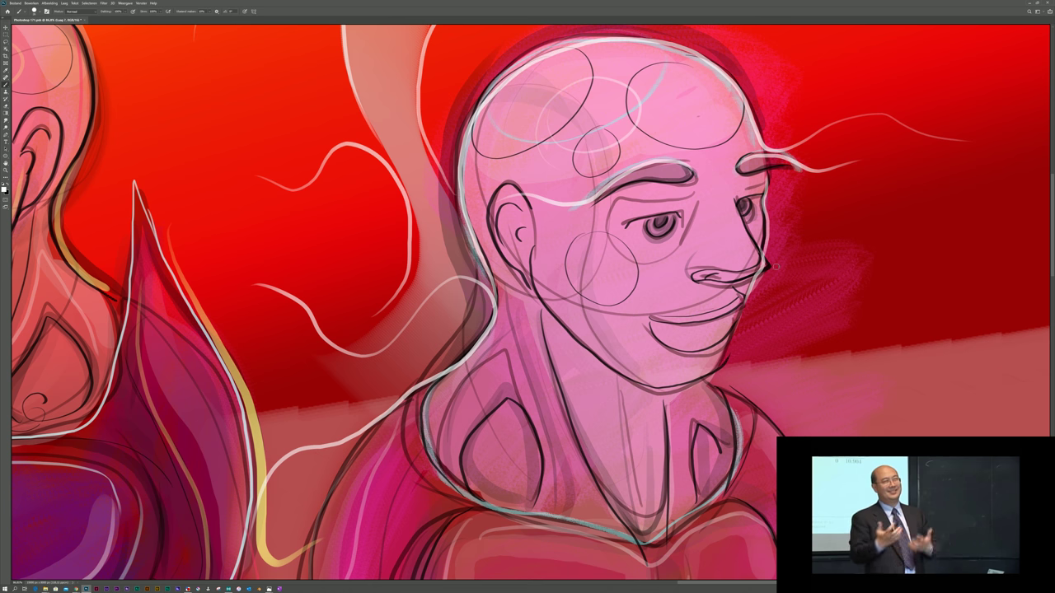
Add white wisps beside the chin and across the neck.
key(ctrl)
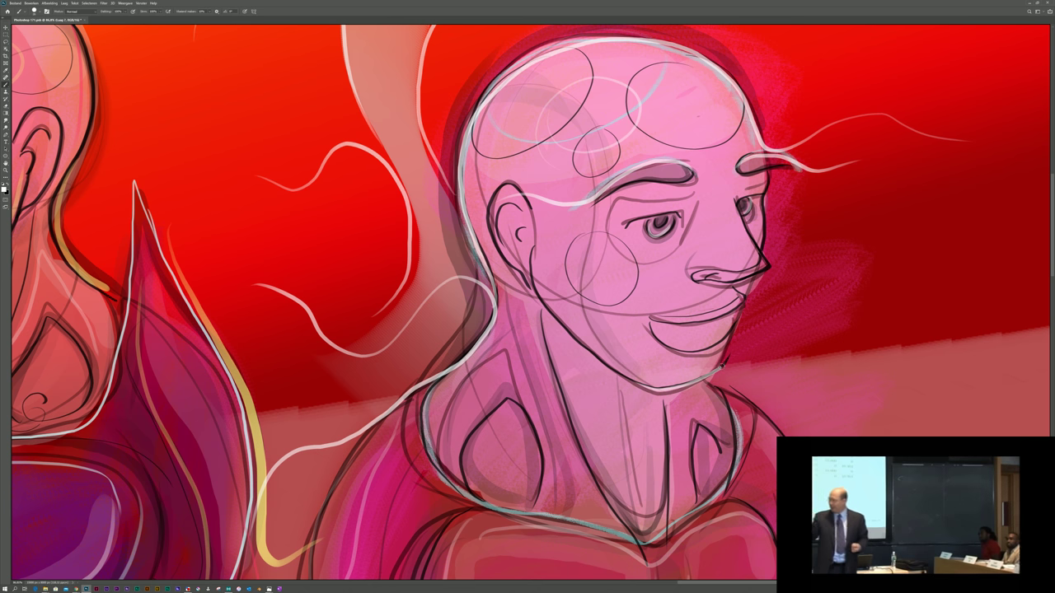
drag(716, 361, 806, 334)
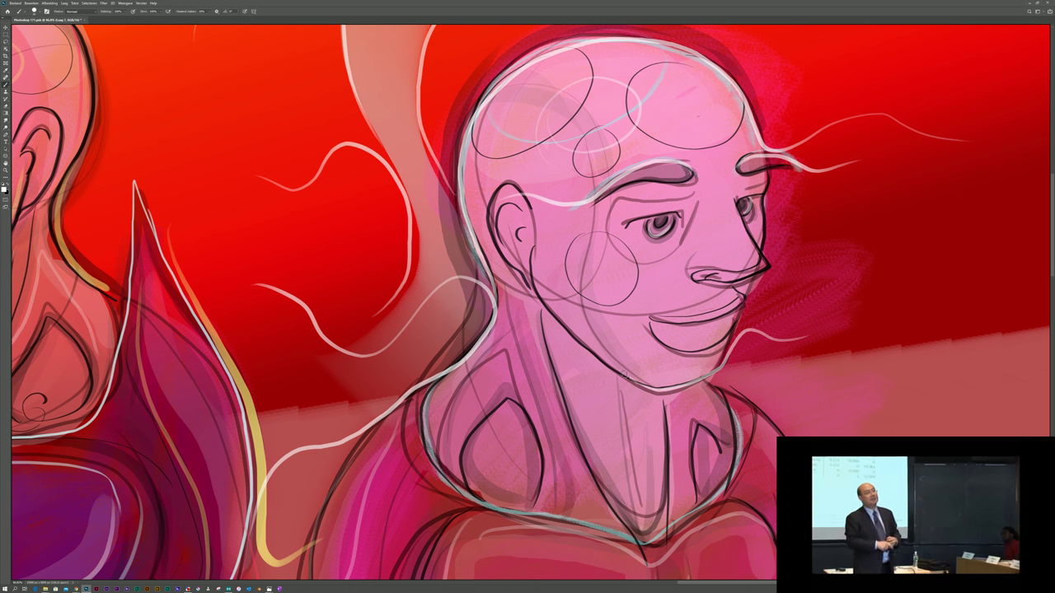
mouse_move(630, 363)
mouse_down()
mouse_move(590, 361)
mouse_move(572, 373)
mouse_move(546, 372)
mouse_up()
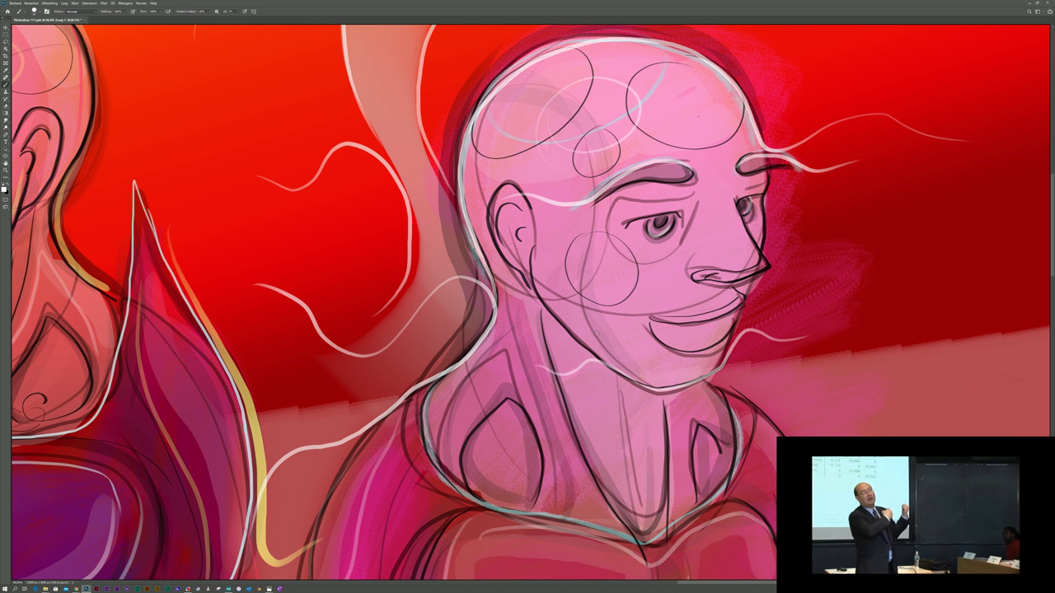
key(ctrl+0)
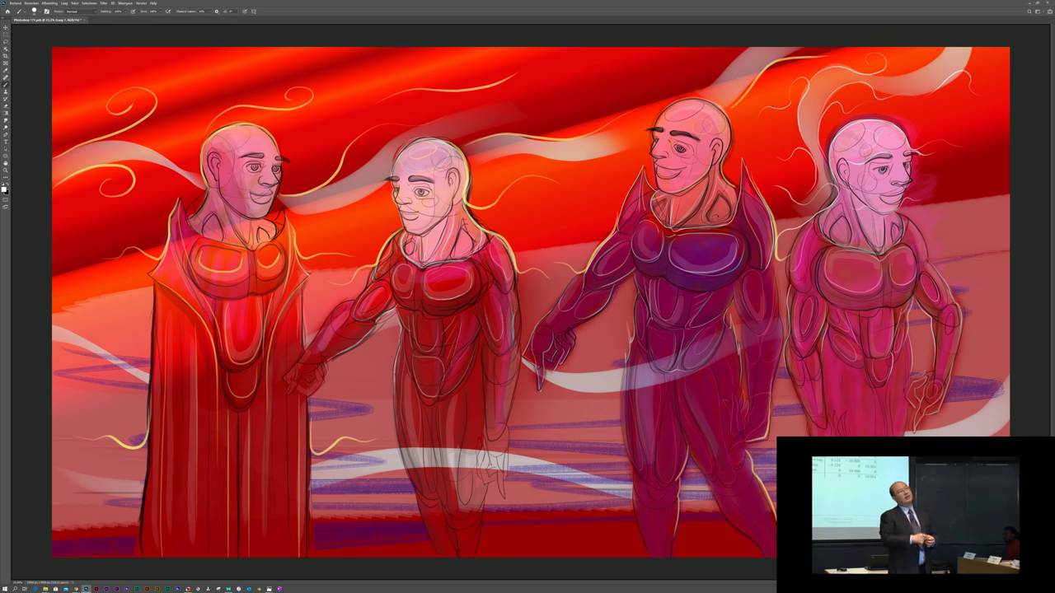
Highlight the nose ridge, the cheek beside it, and the arc and upper edge of the brow.
scroll(696, 134, up, 2)
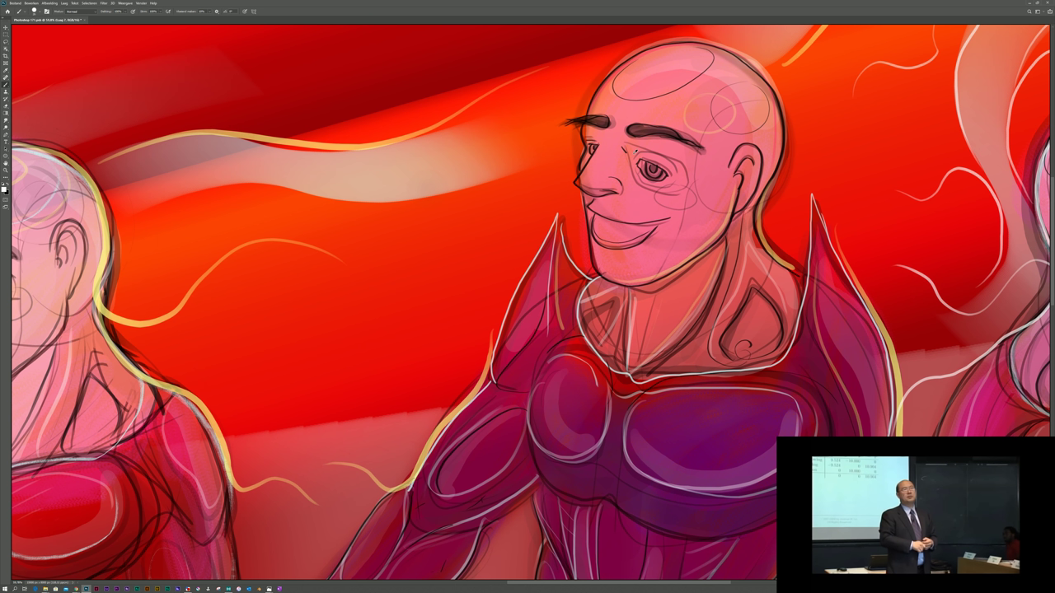
scroll(631, 150, up, 3)
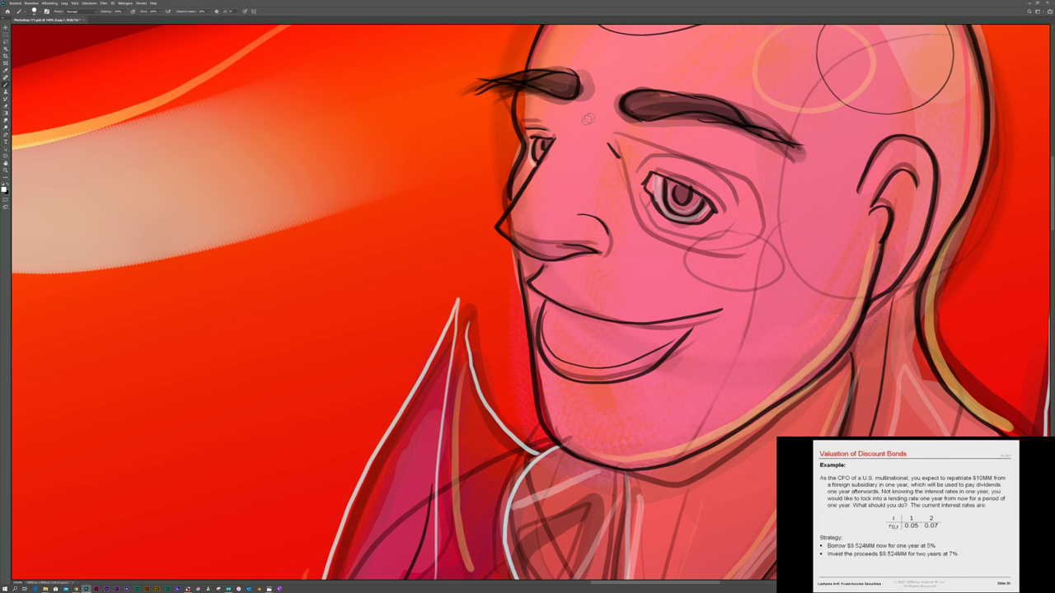
mouse_move(568, 129)
mouse_down()
mouse_move(500, 225)
mouse_move(607, 243)
mouse_up()
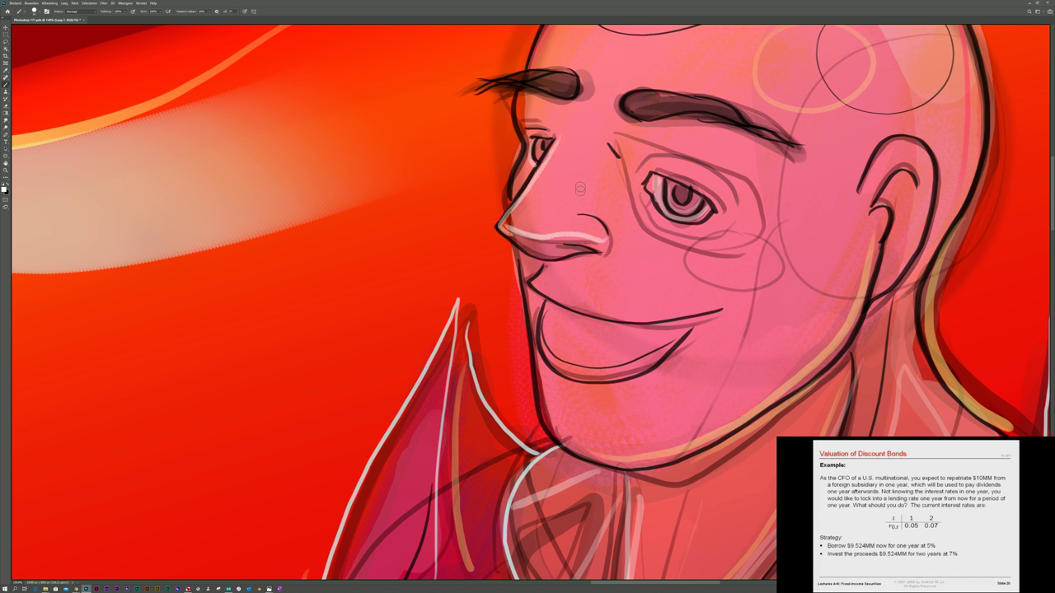
drag(593, 128, 561, 185)
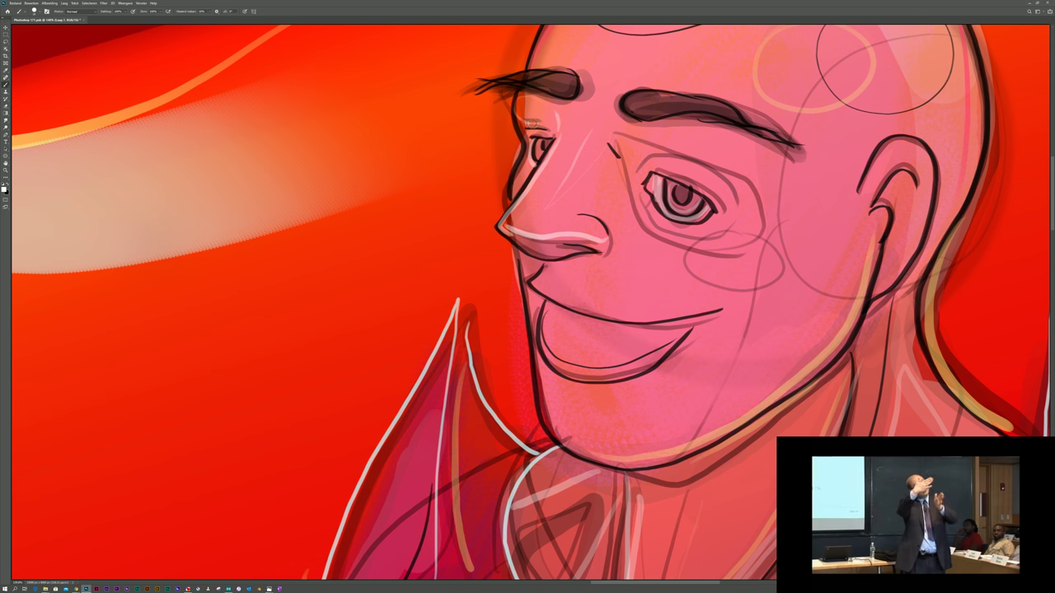
mouse_move(646, 137)
mouse_down()
mouse_move(746, 179)
mouse_move(768, 160)
mouse_up()
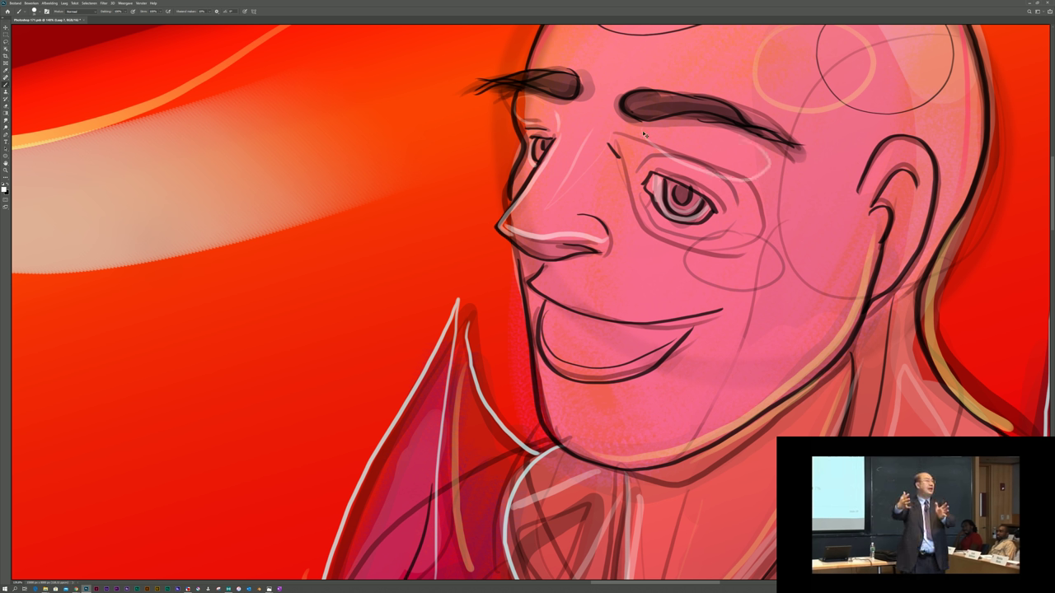
mouse_move(642, 130)
mouse_down()
mouse_move(648, 148)
mouse_move(770, 171)
mouse_move(767, 153)
mouse_up()
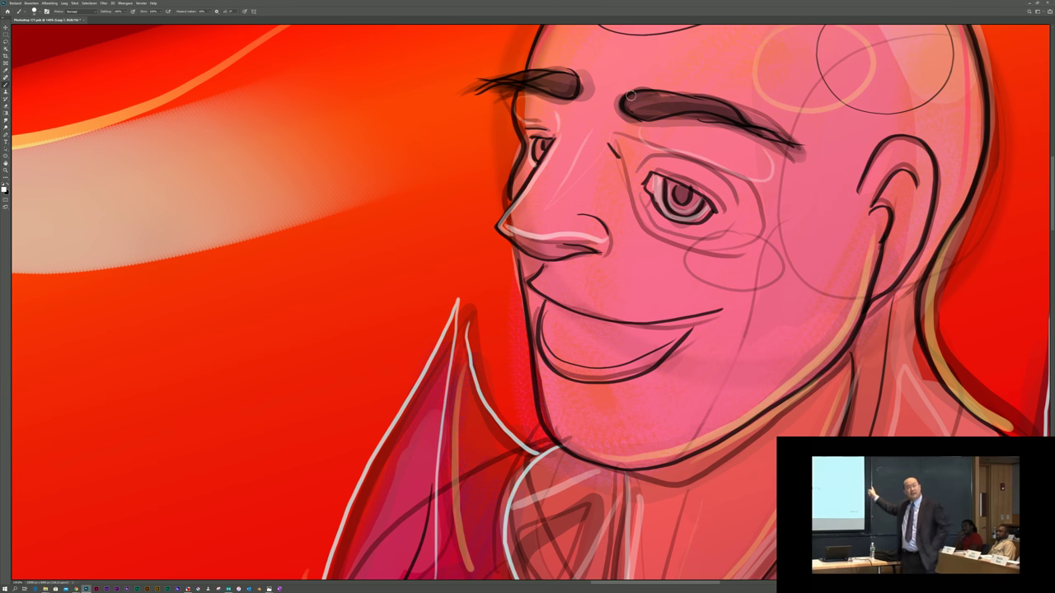
drag(625, 102, 700, 96)
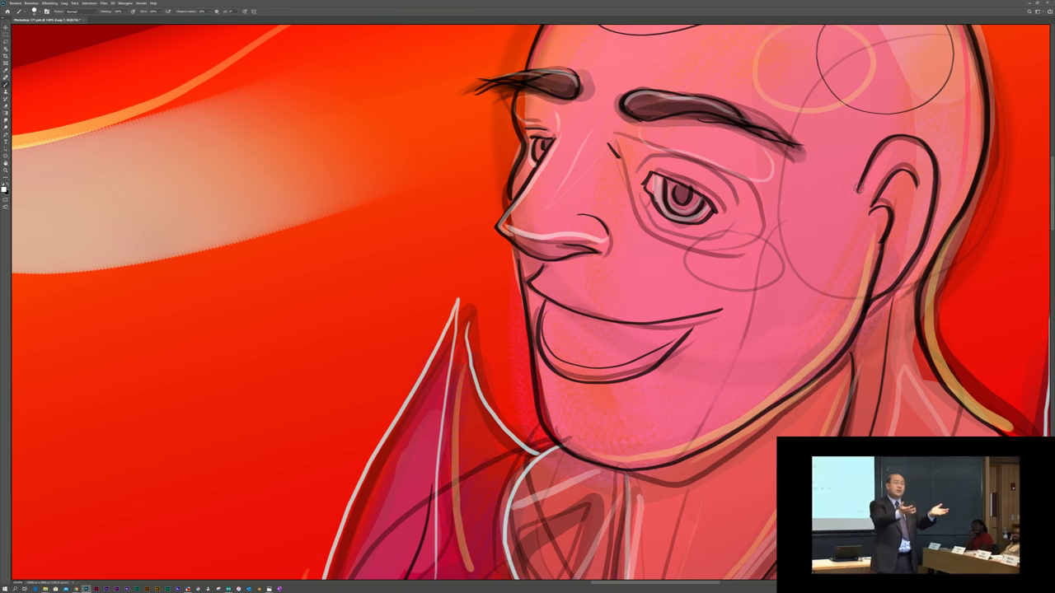
Add light strokes on the ear, temple, under-eye lines, and upper and lower lips.
mouse_move(859, 188)
mouse_down()
mouse_move(884, 140)
mouse_move(935, 169)
mouse_move(934, 199)
mouse_up()
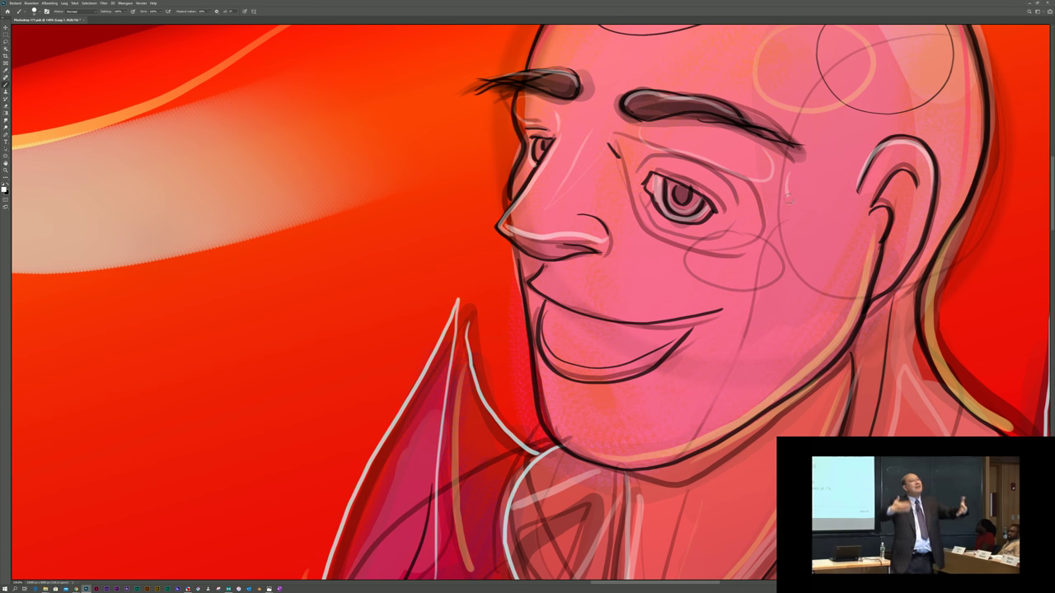
mouse_move(786, 199)
mouse_down()
mouse_move(808, 211)
mouse_move(838, 196)
mouse_up()
mouse_move(714, 278)
mouse_down()
mouse_move(772, 272)
mouse_move(707, 249)
mouse_up()
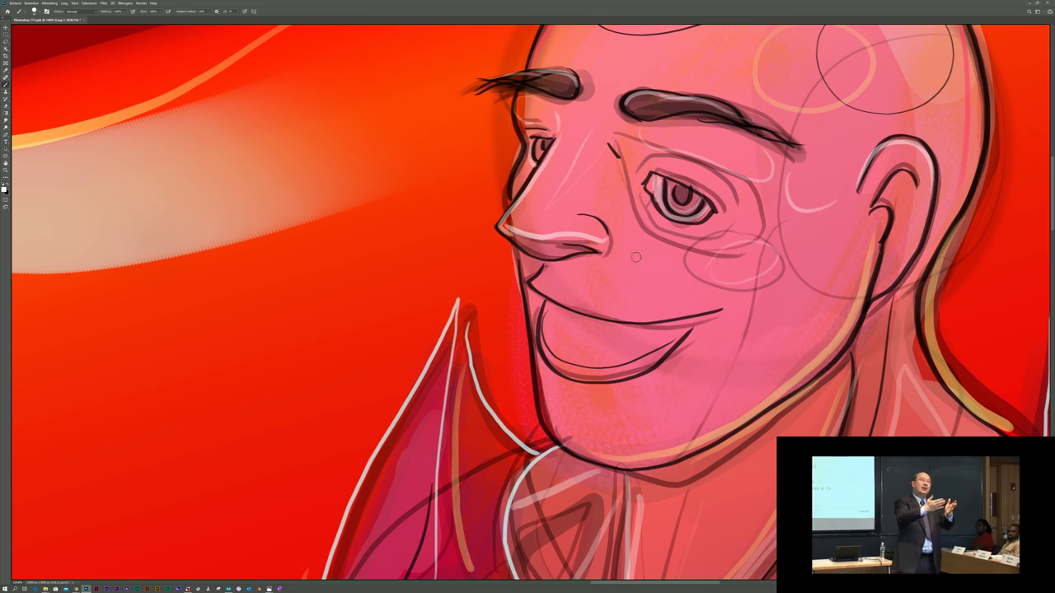
drag(567, 307, 724, 307)
drag(561, 353, 651, 346)
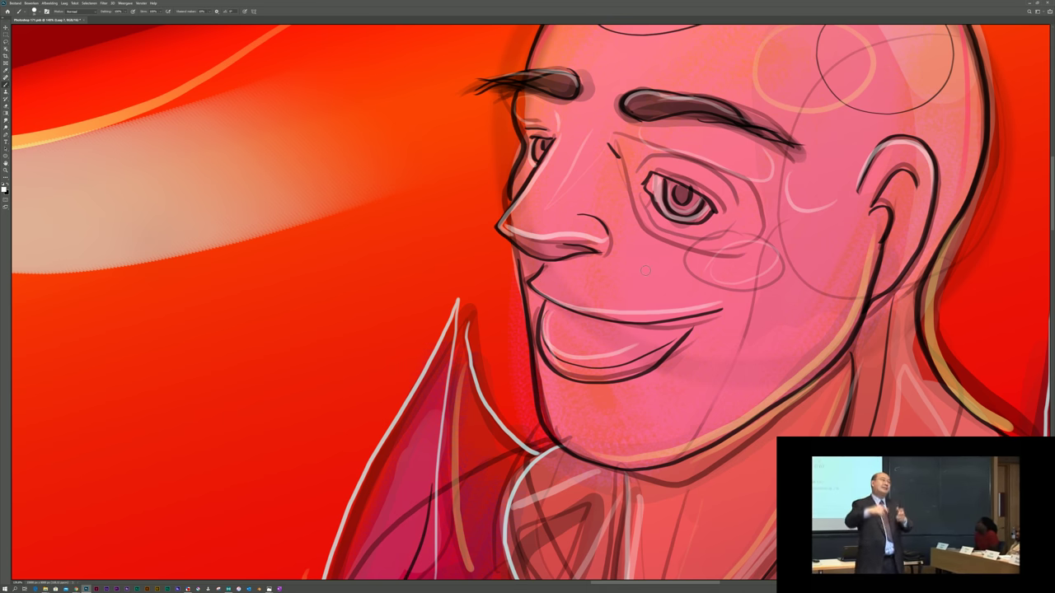
Paint a light rim stroke along the outline of the purple-suited figure's bald head.
scroll(645, 270, down, 10)
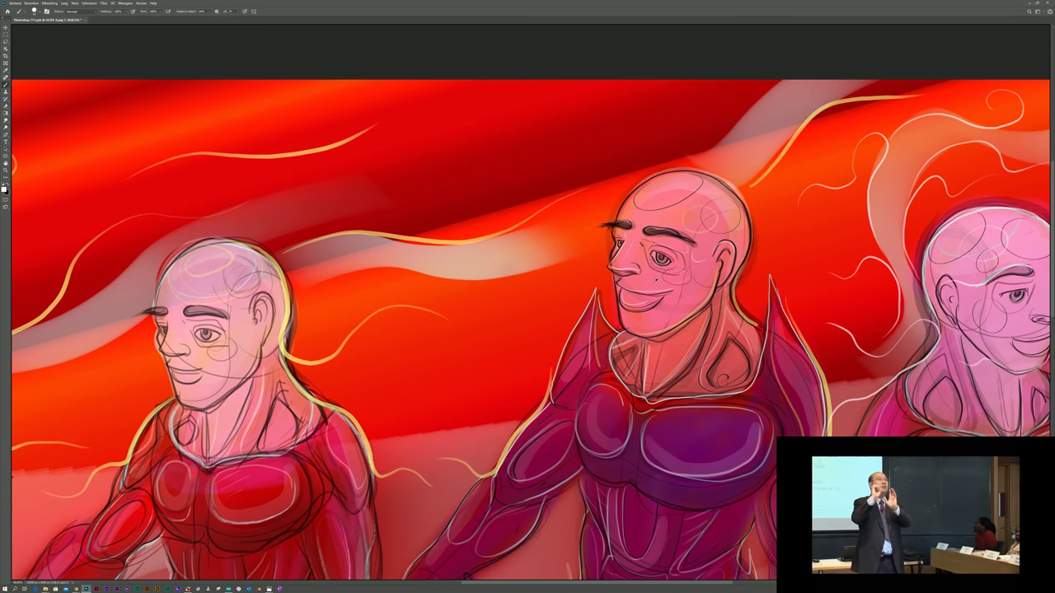
scroll(654, 281, up, 10)
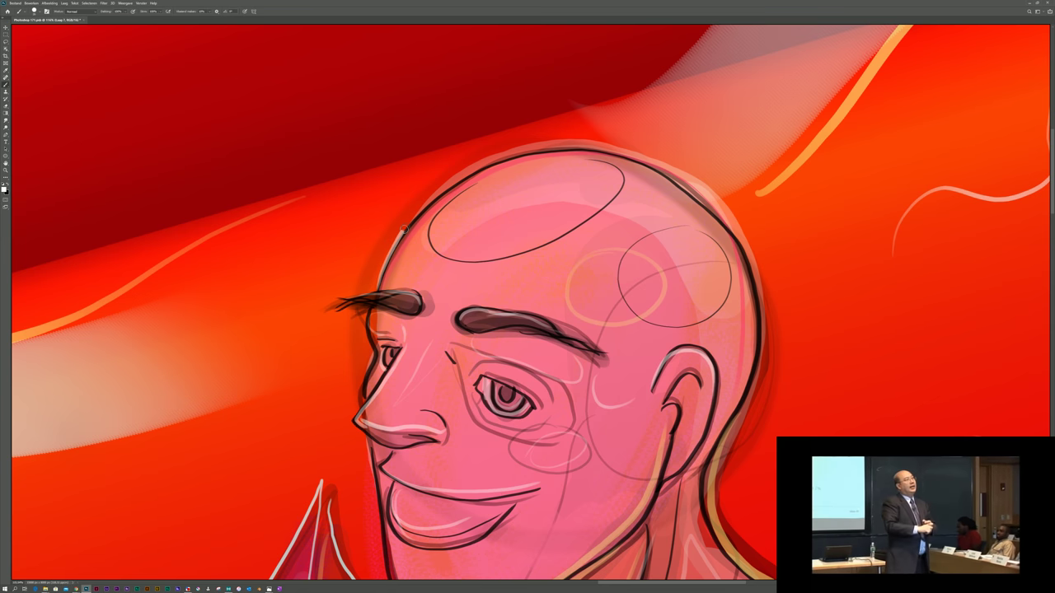
mouse_move(404, 229)
mouse_down()
mouse_move(482, 168)
mouse_move(582, 153)
mouse_move(638, 167)
mouse_move(698, 201)
mouse_move(755, 292)
mouse_up()
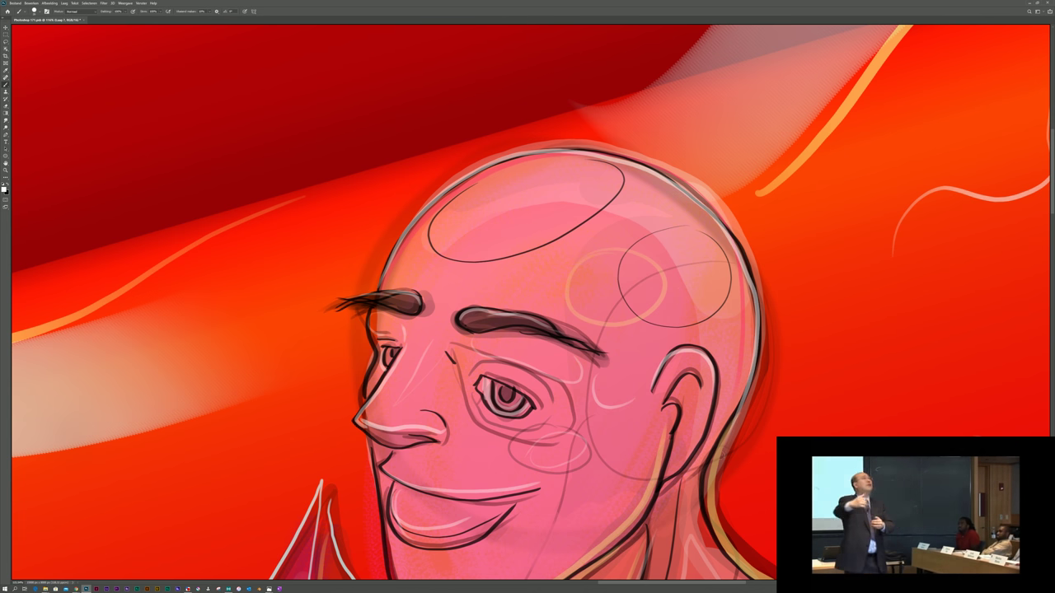
scroll(692, 504, down, 3)
scroll(695, 507, down, 2)
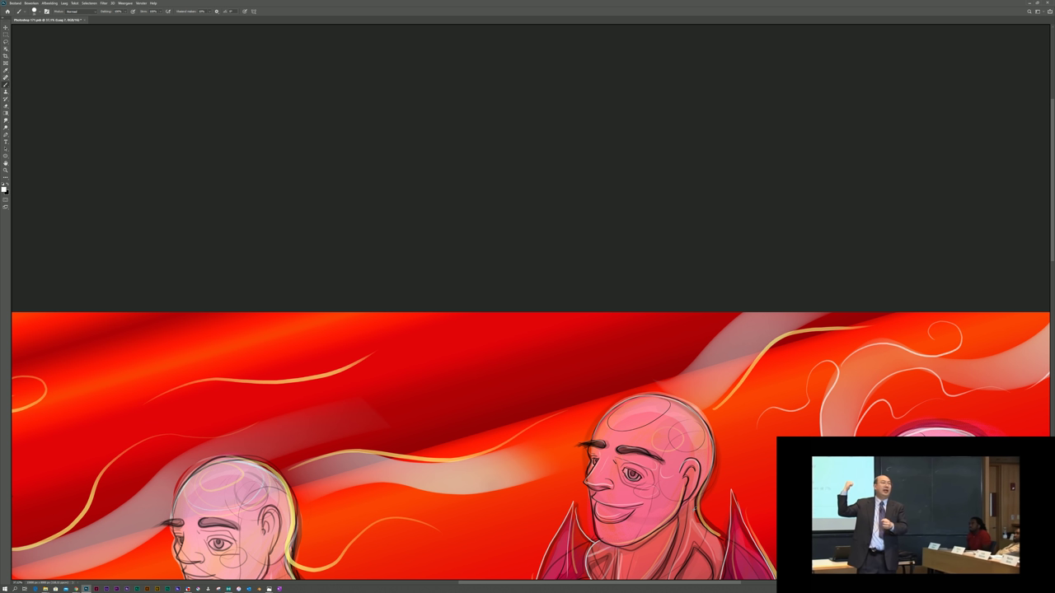
scroll(684, 561, up, 4)
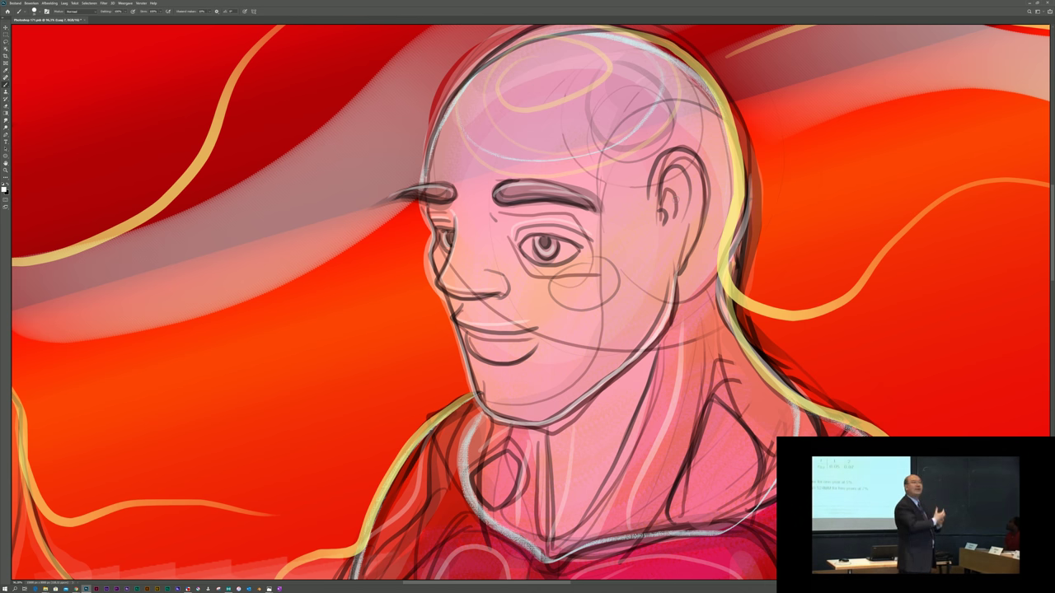
scroll(691, 208, down, 5)
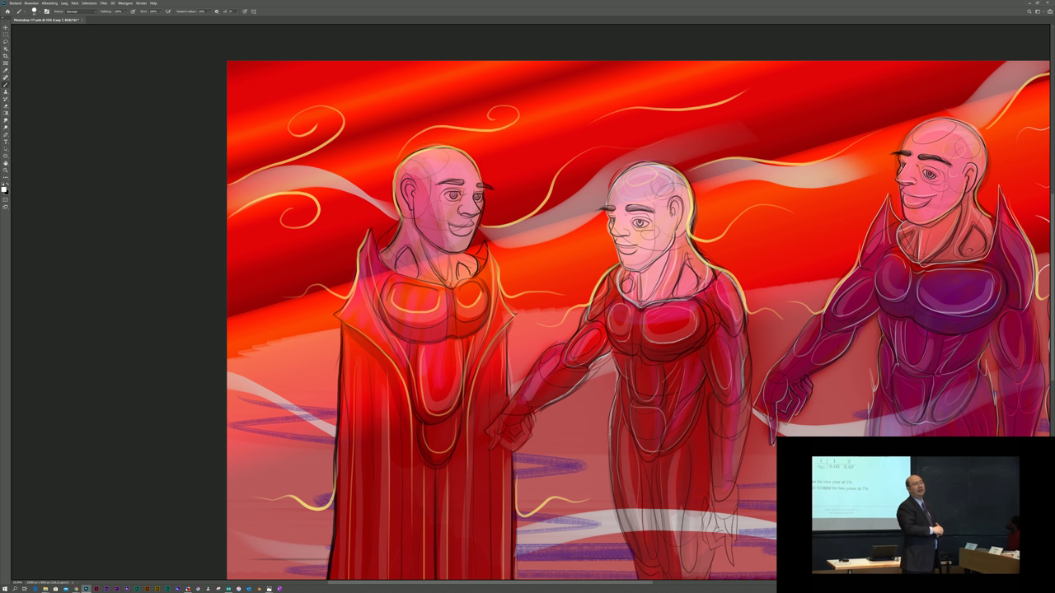
Brush light highlights along the robed figure's jaw, collar and neck, and chest plate's top edge.
scroll(407, 221, up, 3)
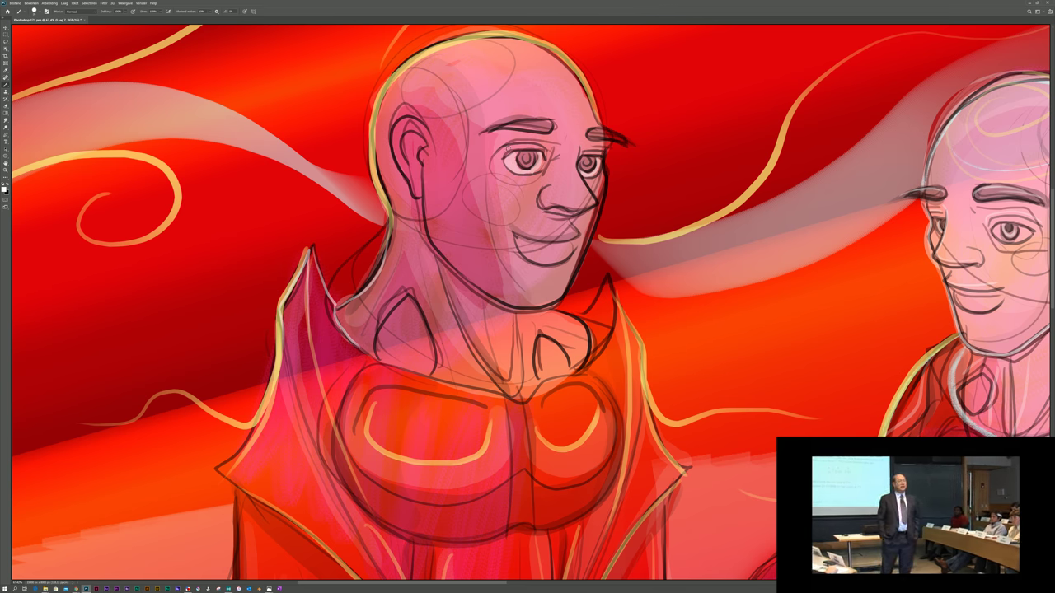
mouse_move(423, 180)
mouse_down()
mouse_move(438, 246)
mouse_move(490, 292)
mouse_move(530, 307)
mouse_move(566, 286)
mouse_move(597, 219)
mouse_up()
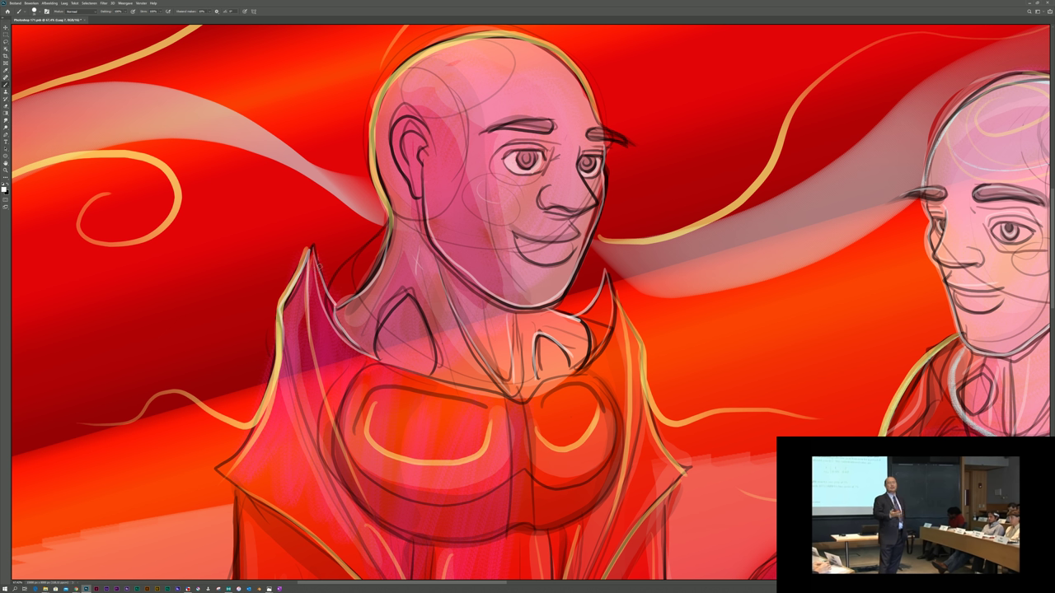
mouse_move(318, 271)
mouse_down()
mouse_move(344, 295)
mouse_move(375, 266)
mouse_move(367, 191)
mouse_up()
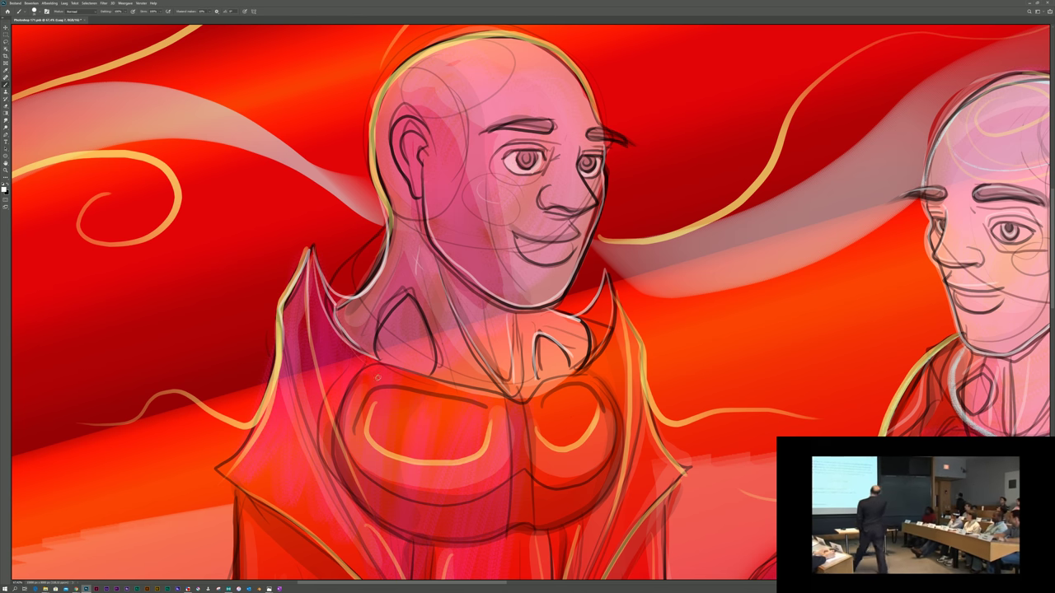
mouse_move(338, 412)
mouse_down()
mouse_move(361, 376)
mouse_move(399, 371)
mouse_move(498, 398)
mouse_move(580, 373)
mouse_up()
key(ctrl+0)
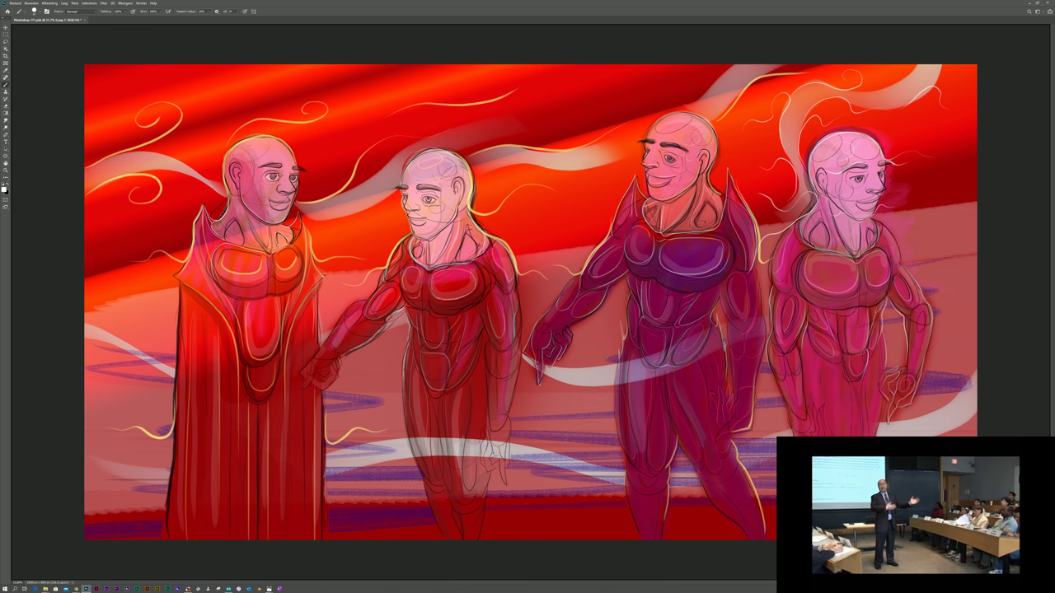
Zoom in and out around the two central figures' legs.
scroll(528, 305, up, 5)
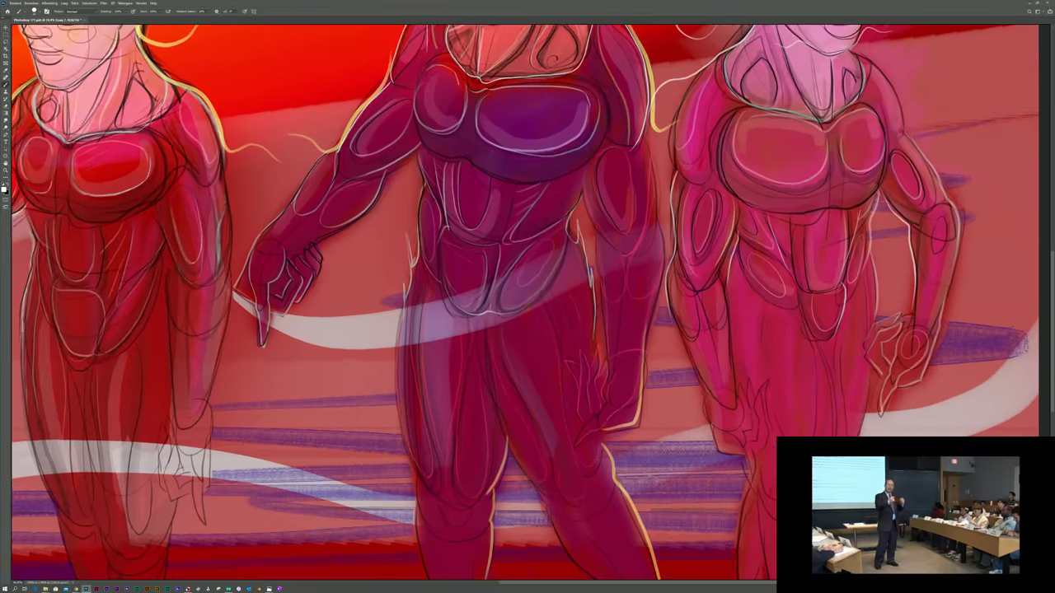
scroll(527, 305, down, 5)
scroll(528, 305, down, 1)
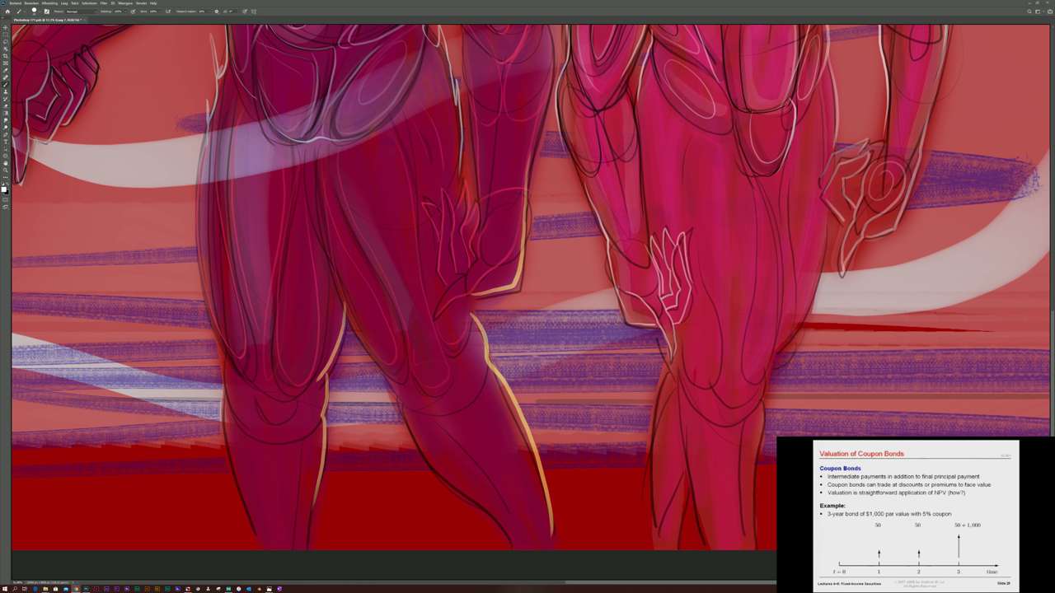
Fit the entire canvas in the window with Ctrl+0.
key(ctrl+0)
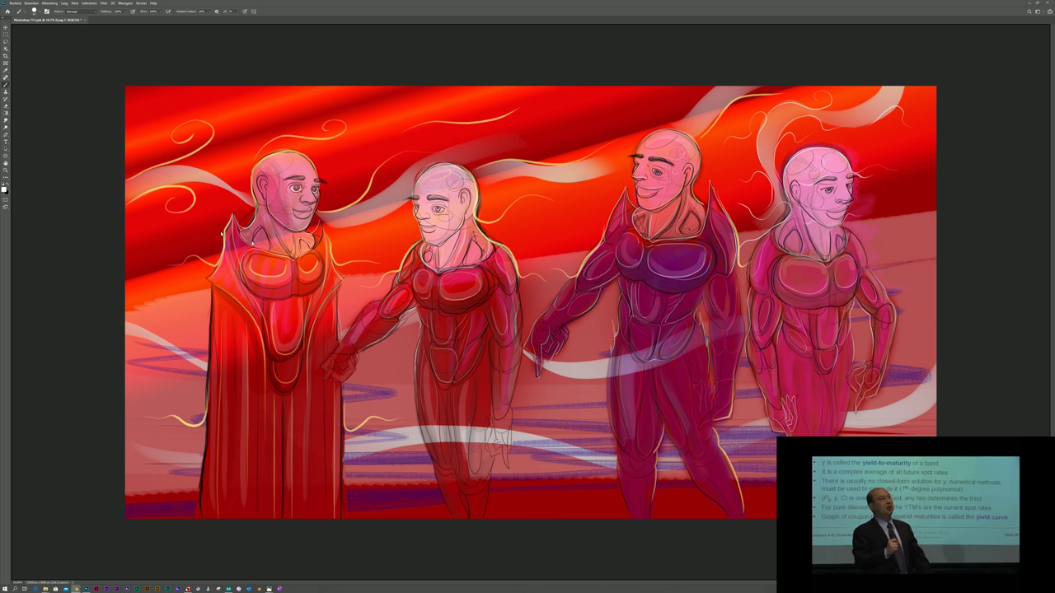
key(ctrl+minus)
key(ctrl+minus)
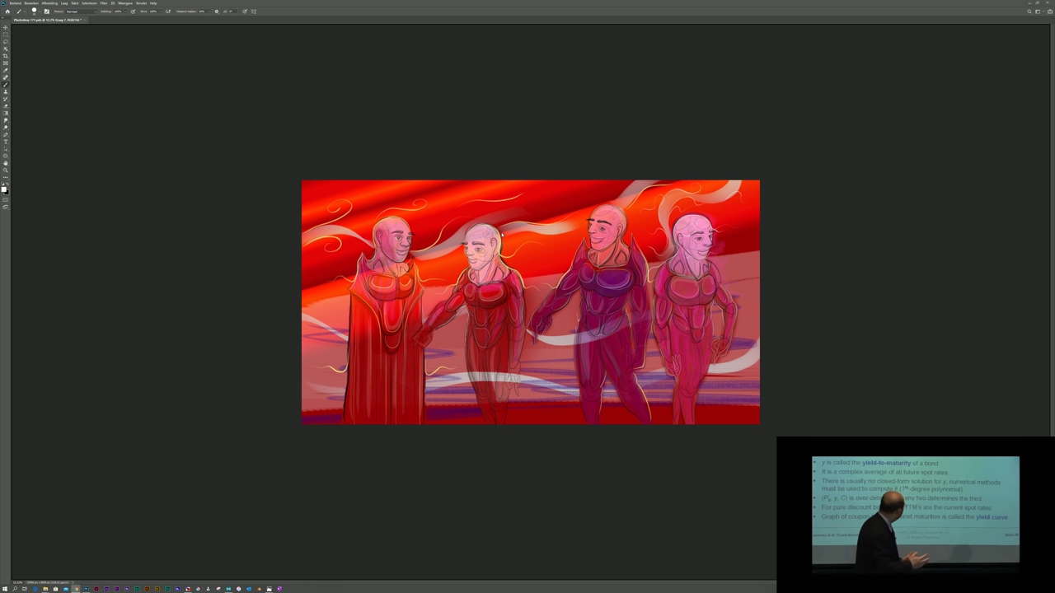
key(ctrl+plus)
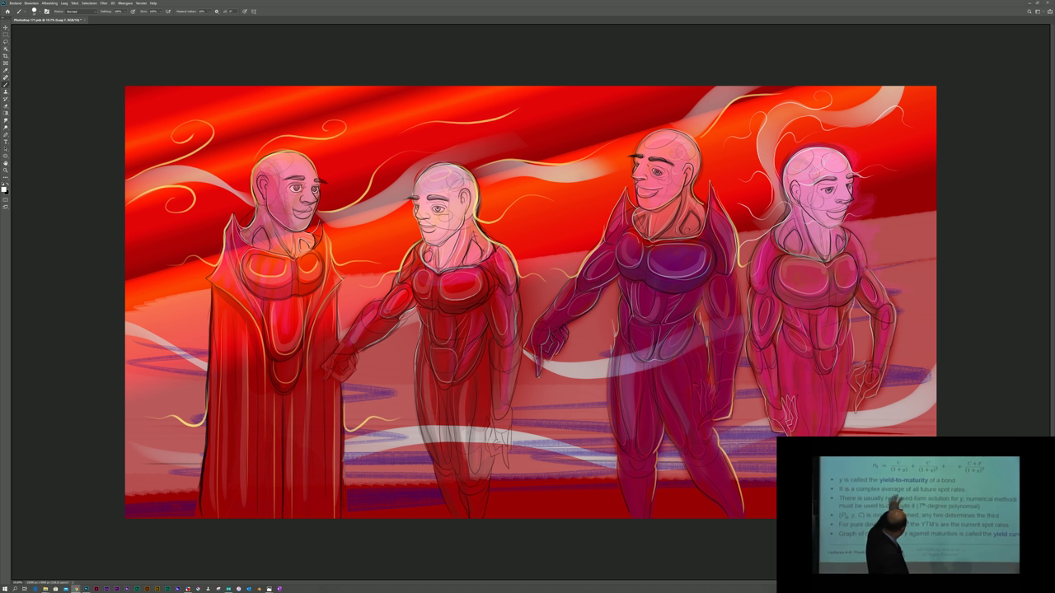
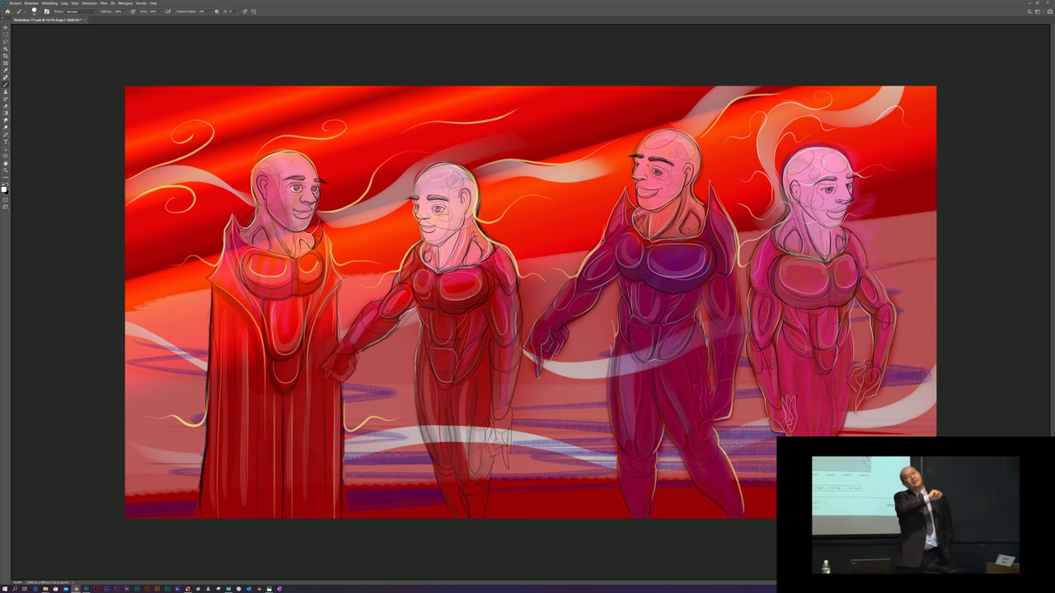
Exit full-screen playback on the lecture video beside the unchanged painting.
mouse_move(915, 511)
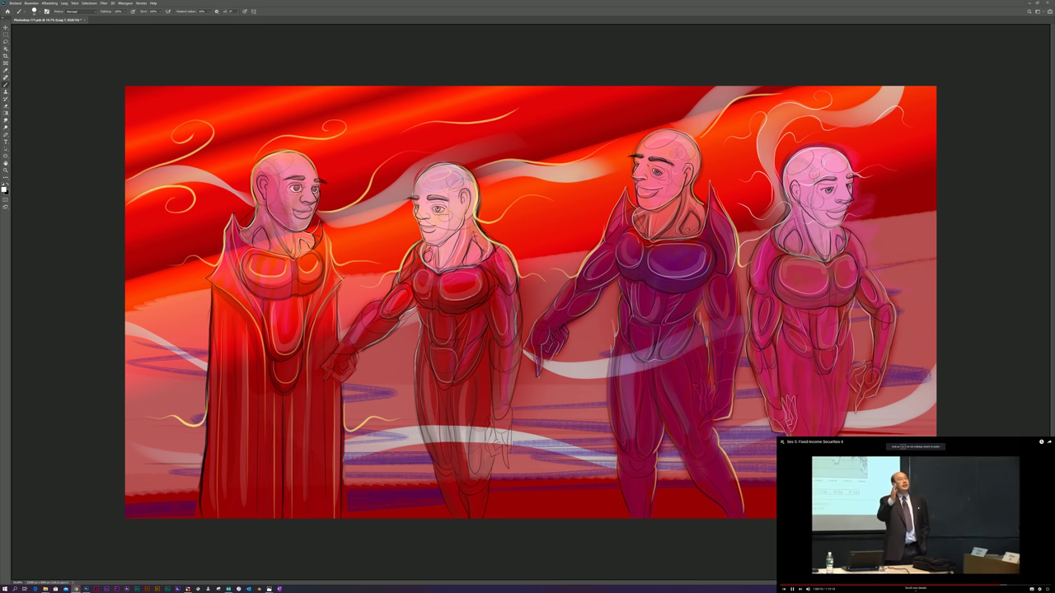
click(1048, 589)
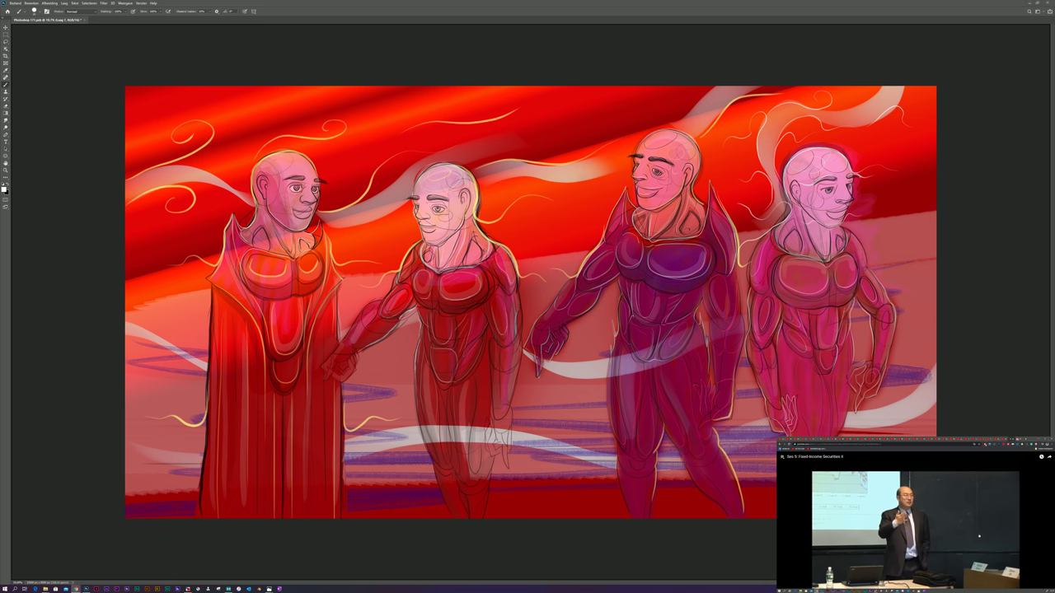